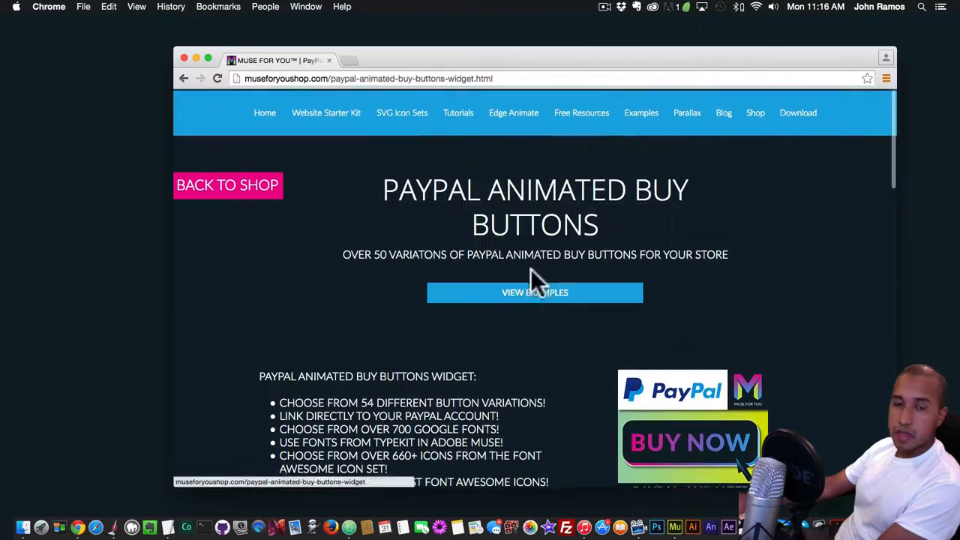
Review the PayPal Animated Buy Buttons product page, including its feature list and zip file contents
{"action": "scroll", "coordinate": [535, 270], "scroll_direction": "down", "scroll_amount": 2}
{"action": "left_click", "coordinate": [534, 258]}
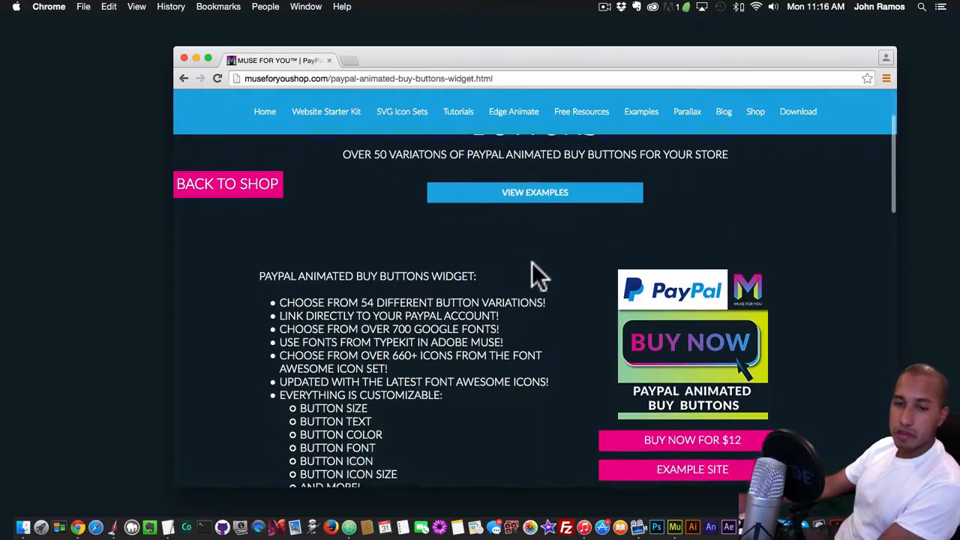
{"action": "scroll", "coordinate": [532, 264], "scroll_direction": "down", "scroll_amount": 5}
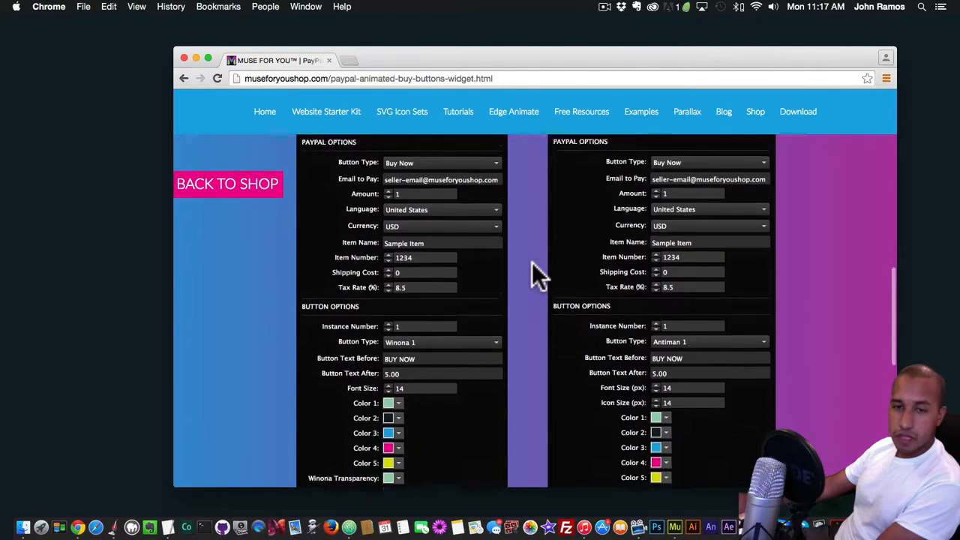
{"action": "scroll", "coordinate": [532, 262], "scroll_direction": "up", "scroll_amount": 8}
{"action": "scroll", "coordinate": [533, 259], "scroll_direction": "up", "scroll_amount": 2}
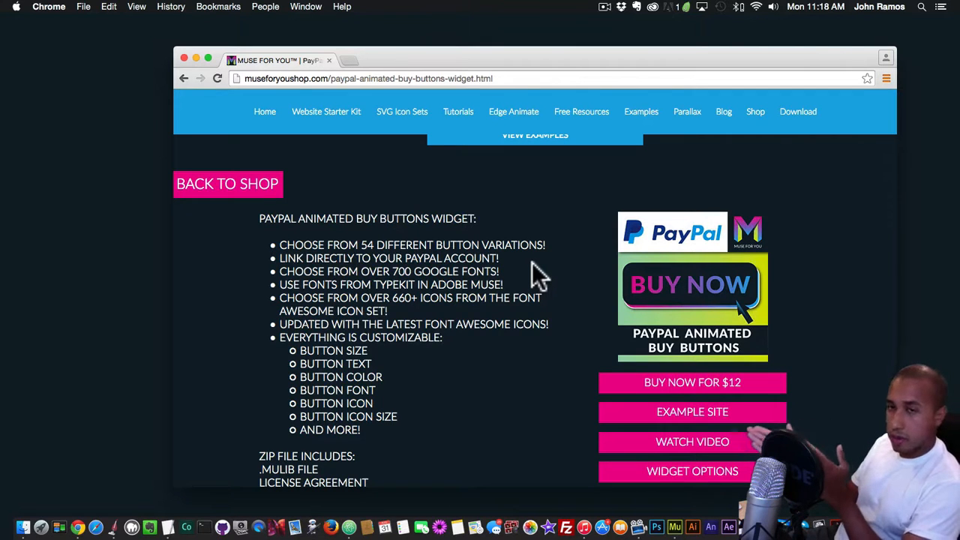
{"action": "scroll", "coordinate": [535, 268], "scroll_direction": "down", "scroll_amount": 2}
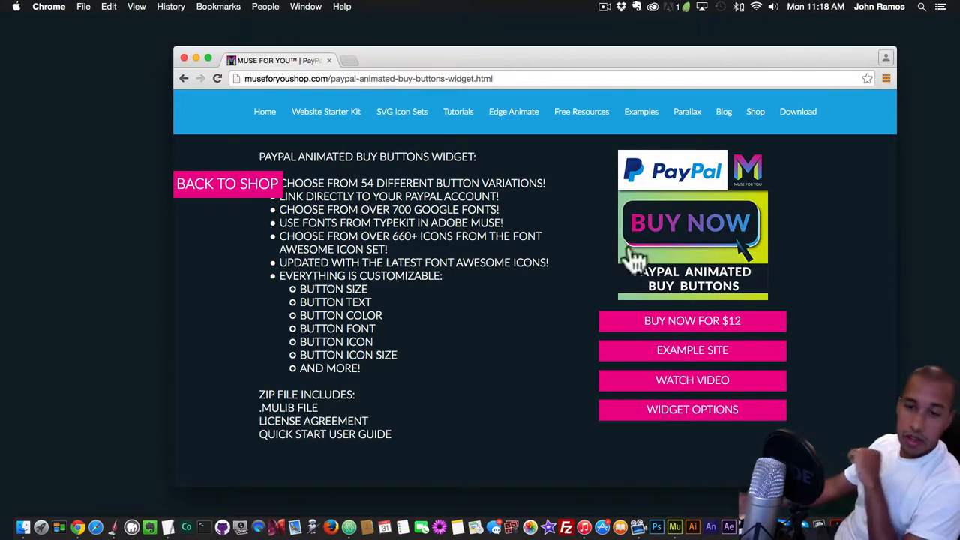
Examine the PayPal and button options of both widget versions and the installation instructions below them
{"action": "scroll", "coordinate": [563, 311], "scroll_direction": "down", "scroll_amount": 5}
{"action": "scroll", "coordinate": [565, 314], "scroll_direction": "down", "scroll_amount": 5}
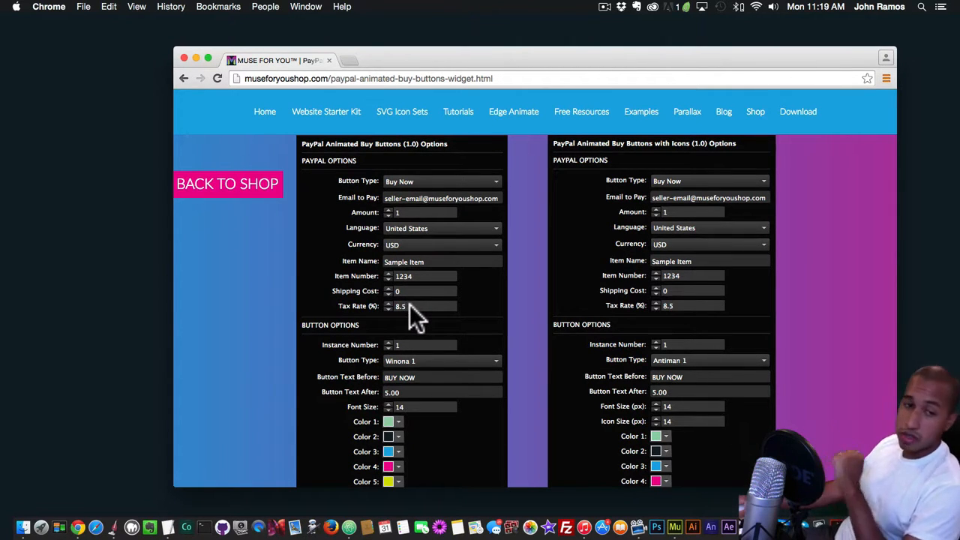
{"action": "scroll", "coordinate": [410, 306], "scroll_direction": "down", "scroll_amount": 3}
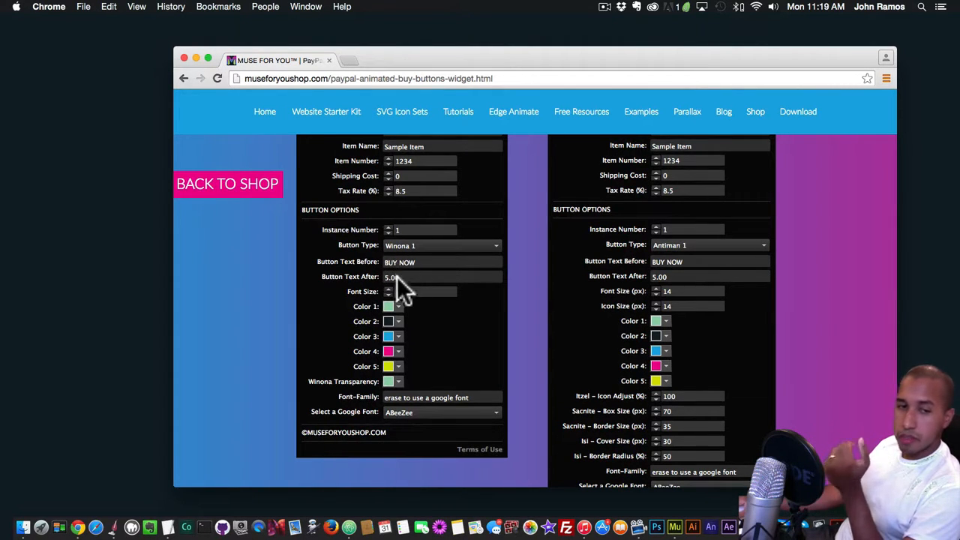
{"action": "scroll", "coordinate": [403, 298], "scroll_direction": "down", "scroll_amount": 1}
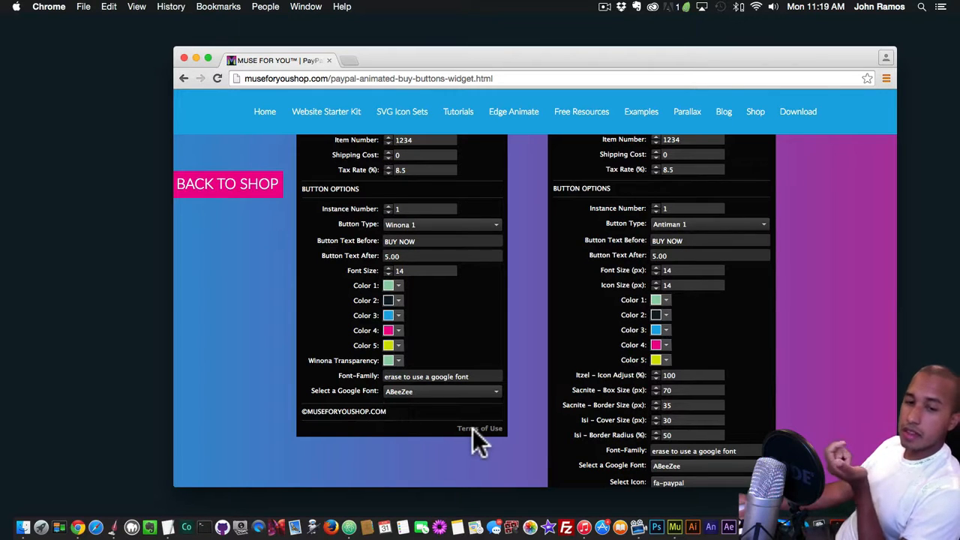
{"action": "scroll", "coordinate": [593, 378], "scroll_direction": "up", "scroll_amount": 5}
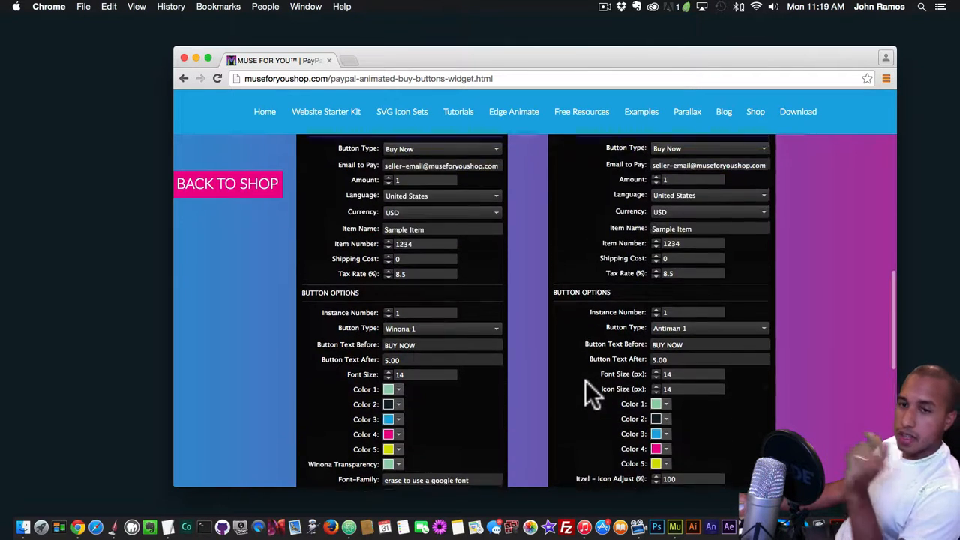
{"action": "scroll", "coordinate": [585, 380], "scroll_direction": "down", "scroll_amount": 5}
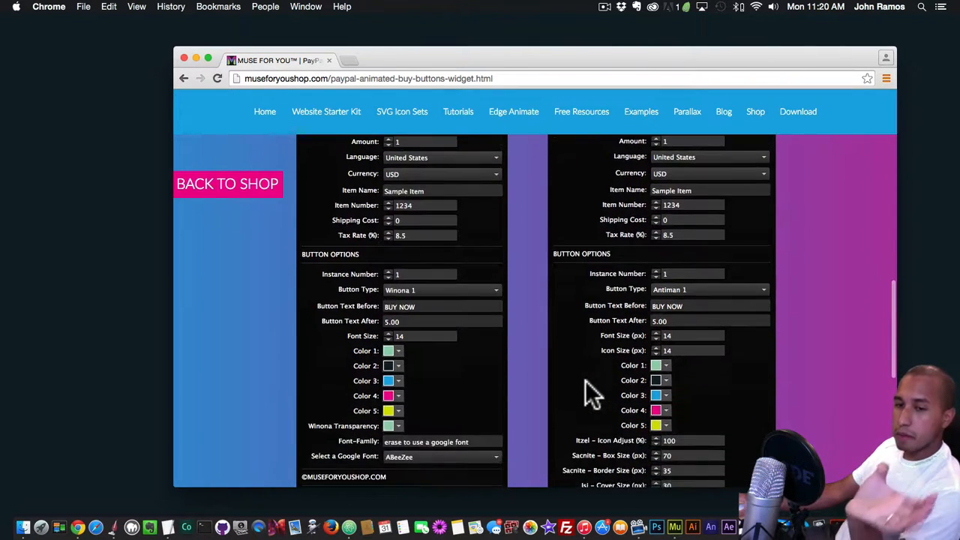
{"action": "scroll", "coordinate": [589, 379], "scroll_direction": "down", "scroll_amount": 2}
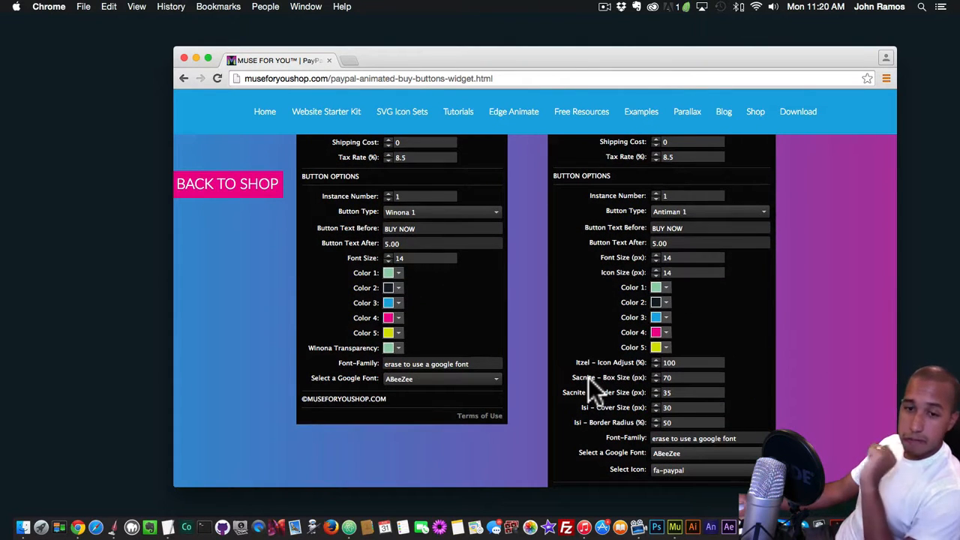
{"action": "scroll", "coordinate": [589, 378], "scroll_direction": "down", "scroll_amount": 2}
{"action": "scroll", "coordinate": [589, 377], "scroll_direction": "down", "scroll_amount": 4}
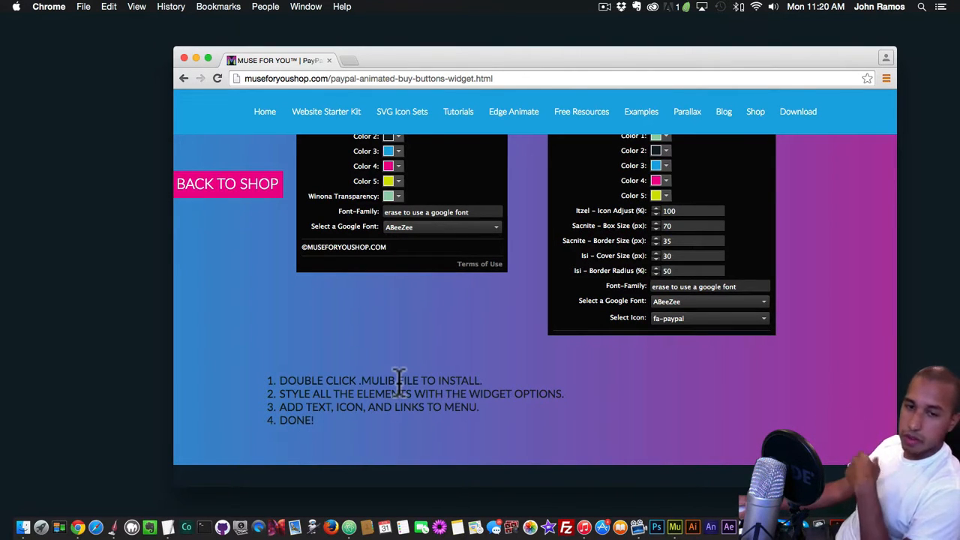
Open the widget's example site and view the animated buy buttons under the products in example 1
{"action": "scroll", "coordinate": [400, 381], "scroll_direction": "up", "scroll_amount": 5}
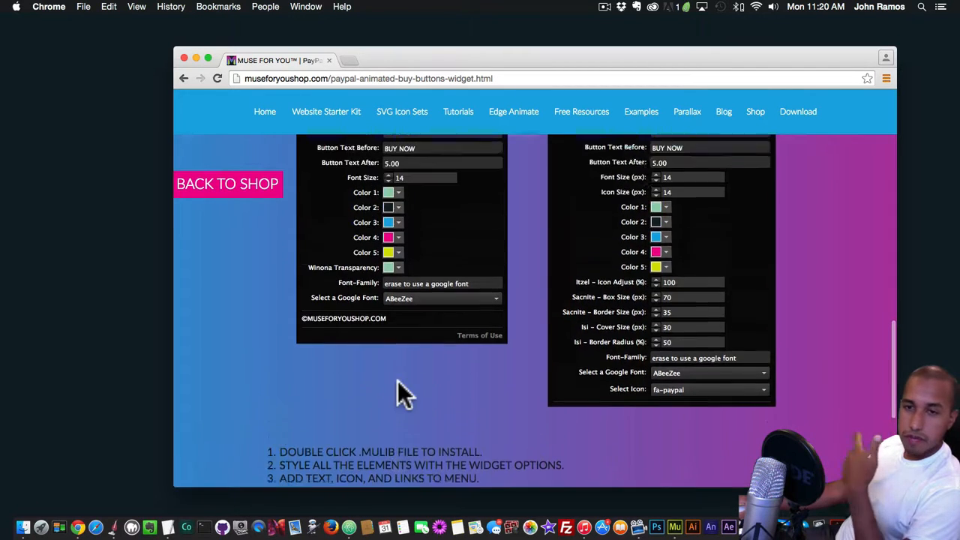
{"action": "scroll", "coordinate": [398, 380], "scroll_direction": "up", "scroll_amount": 10}
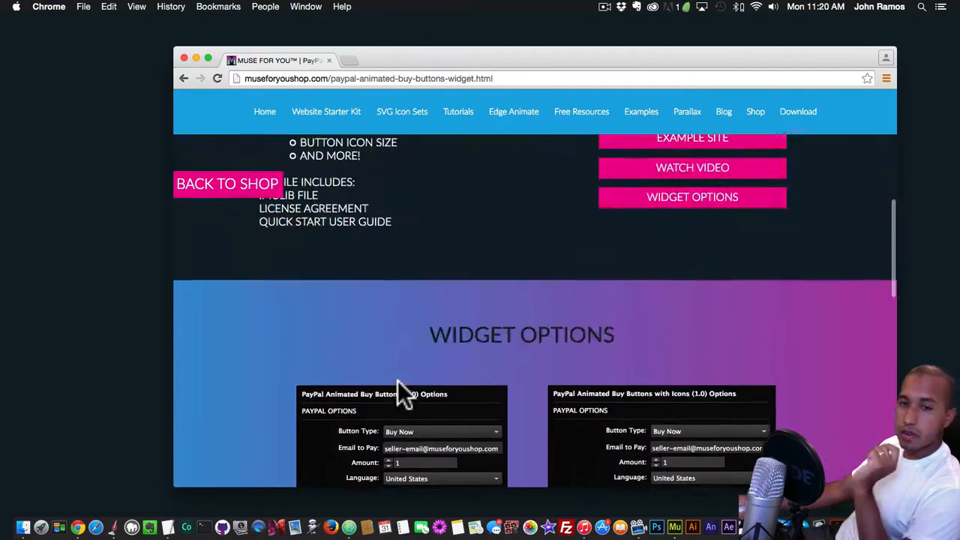
{"action": "scroll", "coordinate": [398, 394], "scroll_direction": "up", "scroll_amount": 2}
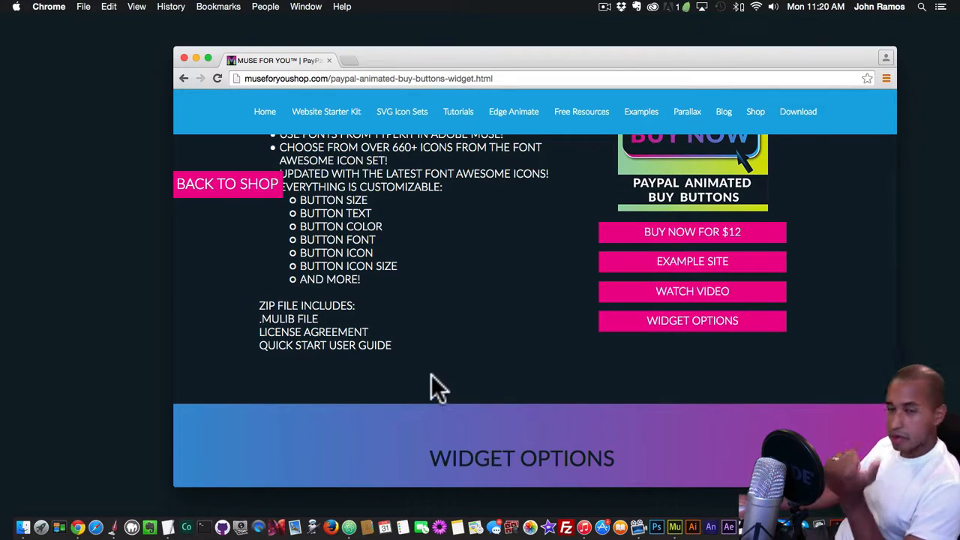
{"action": "left_click", "coordinate": [670, 273]}
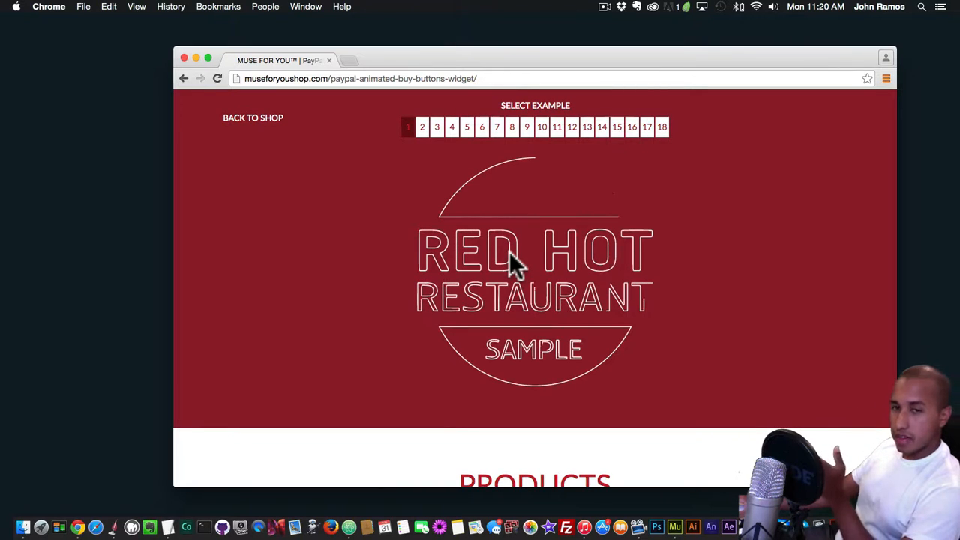
{"action": "scroll", "coordinate": [401, 289], "scroll_direction": "down", "scroll_amount": 2}
{"action": "scroll", "coordinate": [401, 289], "scroll_direction": "down", "scroll_amount": 8}
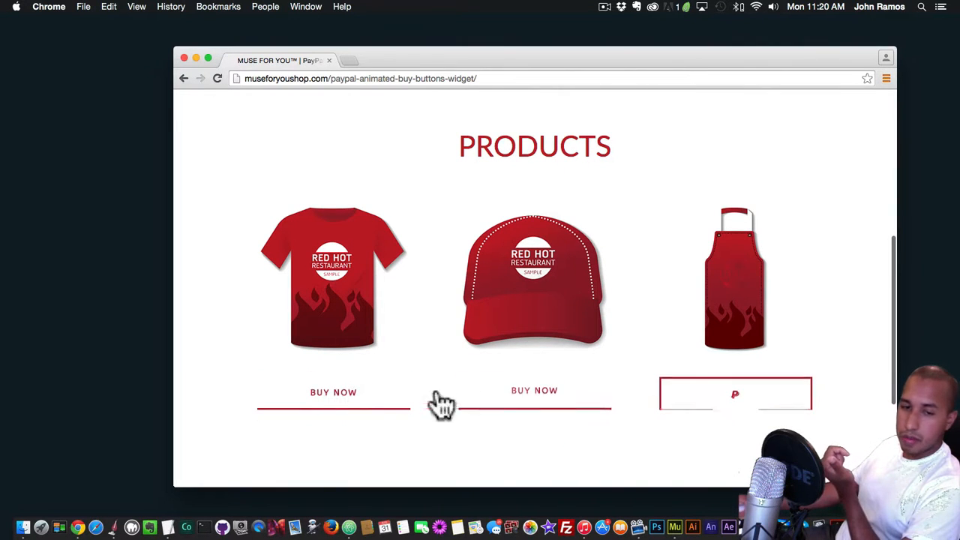
Open example 2 and follow one of its product buy buttons to the PayPal checkout page
{"action": "scroll", "coordinate": [375, 403], "scroll_direction": "up", "scroll_amount": 9}
{"action": "left_click", "coordinate": [422, 128]}
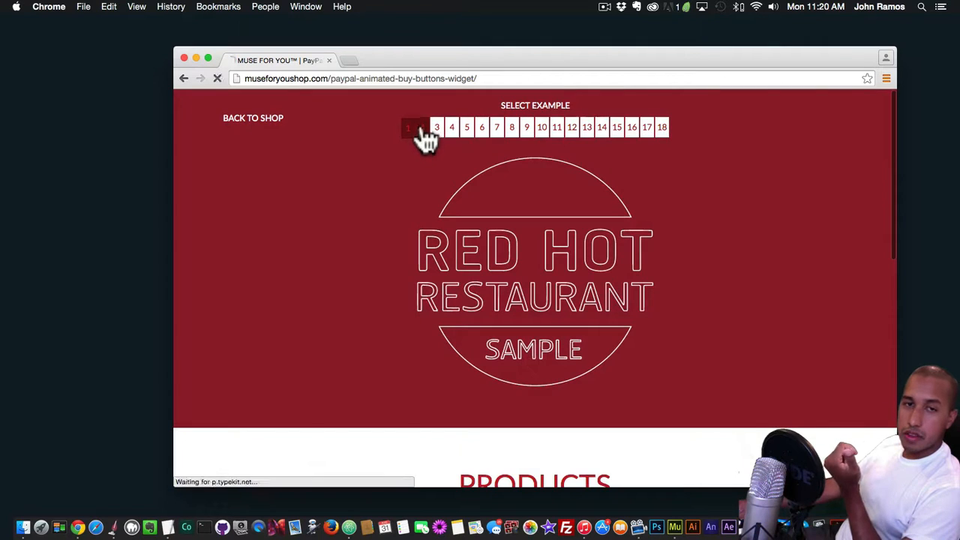
{"action": "scroll", "coordinate": [392, 338], "scroll_direction": "down", "scroll_amount": 5}
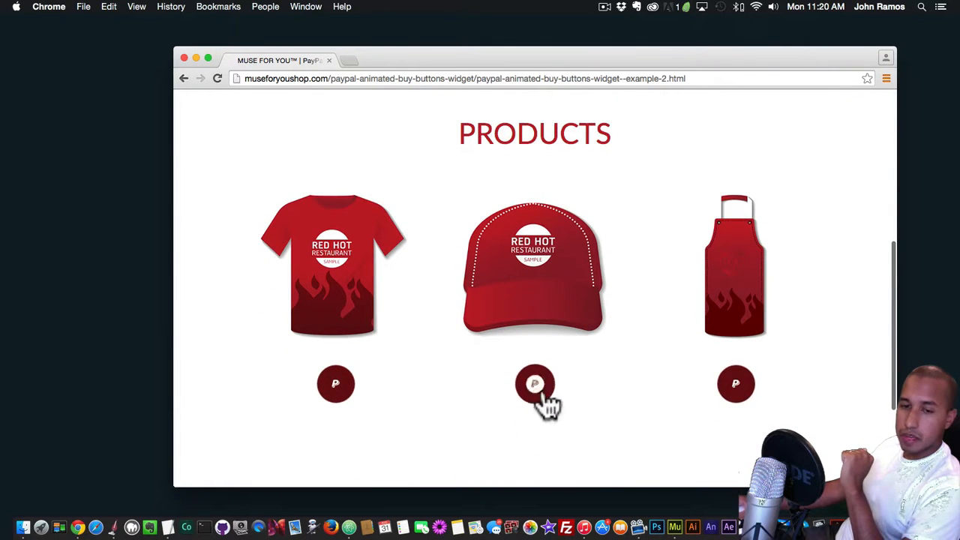
{"action": "scroll", "coordinate": [345, 390], "scroll_direction": "up", "scroll_amount": 3}
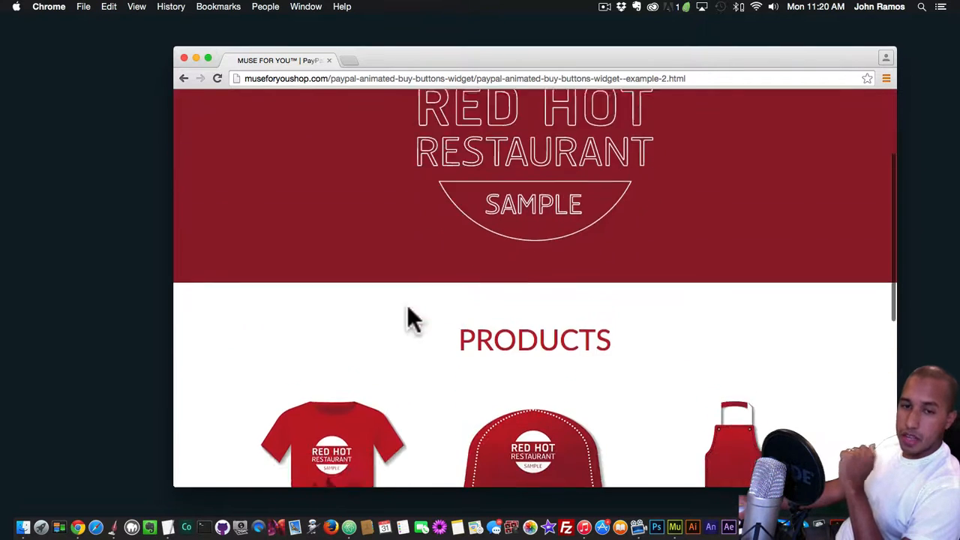
{"action": "scroll", "coordinate": [407, 307], "scroll_direction": "down", "scroll_amount": 3}
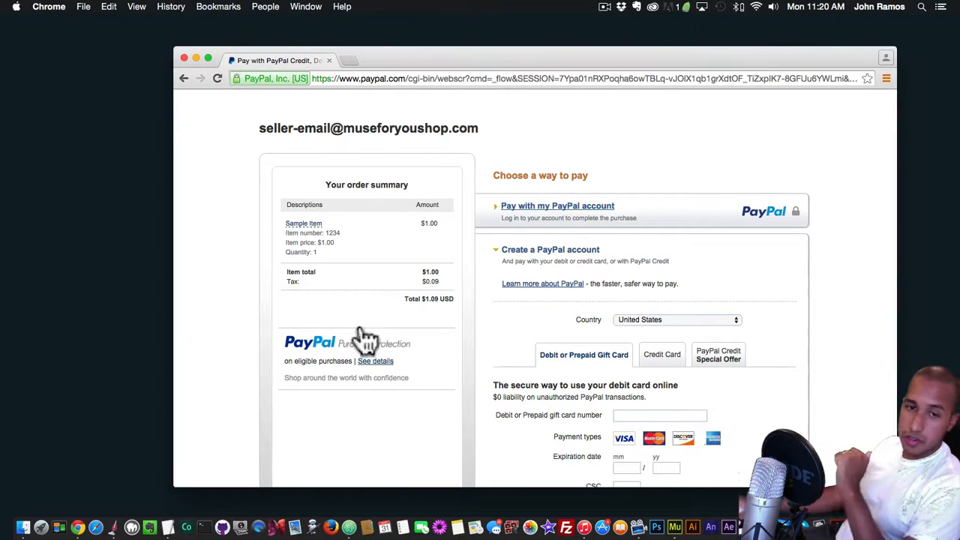
Return from the PayPal checkout to the demo and preview the product buy buttons in example 9
{"action": "left_click", "coordinate": [184, 78]}
{"action": "scroll", "coordinate": [478, 169], "scroll_direction": "up", "scroll_amount": 5}
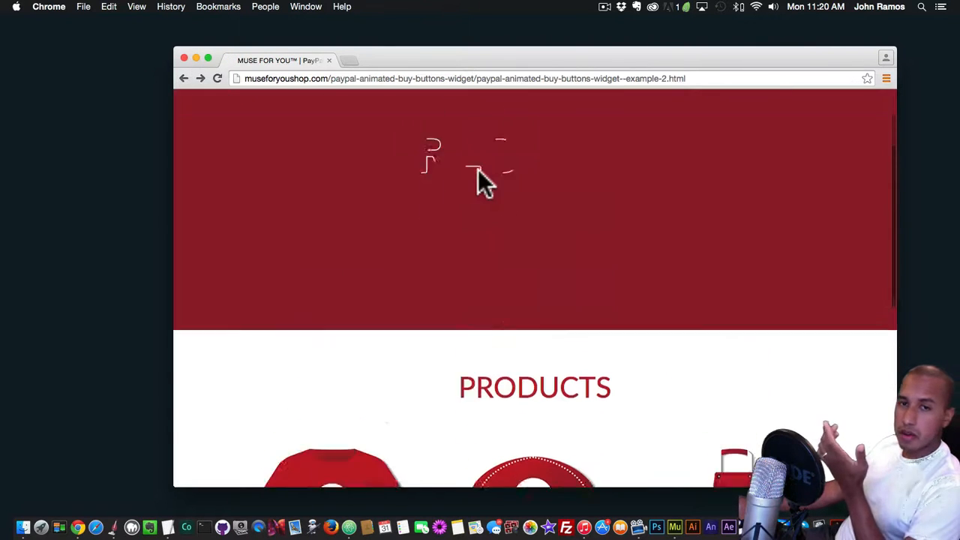
{"action": "left_click", "coordinate": [528, 129]}
{"action": "scroll", "coordinate": [539, 273], "scroll_direction": "down", "scroll_amount": 5}
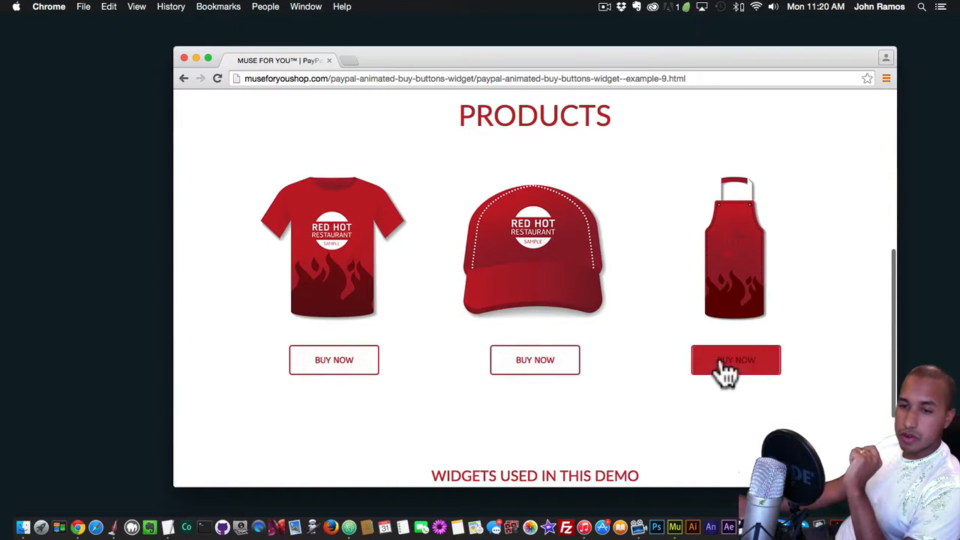
Preview the hover animations of the product buy buttons in examples 13 and 15
{"action": "scroll", "coordinate": [348, 366], "scroll_direction": "up", "scroll_amount": 3}
{"action": "scroll", "coordinate": [347, 366], "scroll_direction": "up", "scroll_amount": 5}
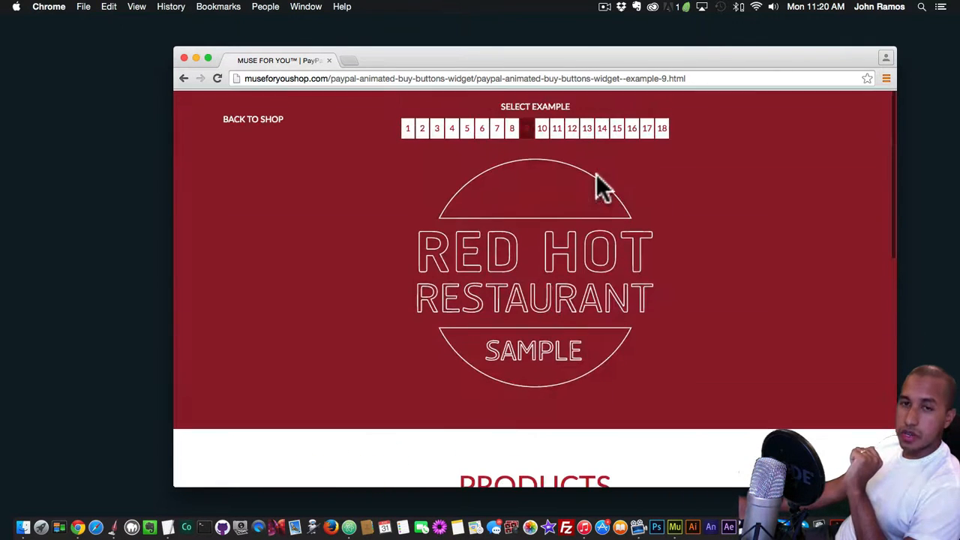
{"action": "left_click", "coordinate": [588, 127]}
{"action": "scroll", "coordinate": [508, 276], "scroll_direction": "down", "scroll_amount": 6}
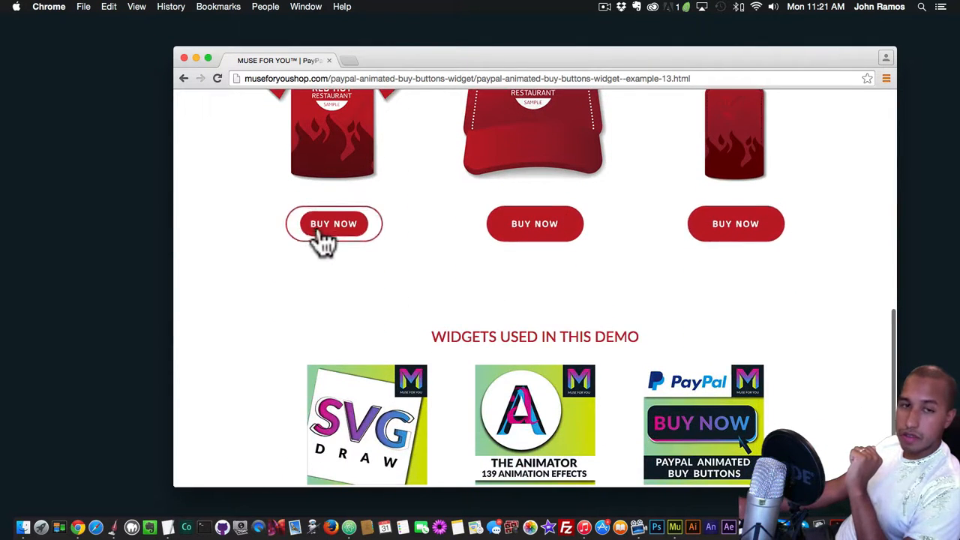
{"action": "scroll", "coordinate": [525, 168], "scroll_direction": "up", "scroll_amount": 8}
{"action": "left_click", "coordinate": [618, 129]}
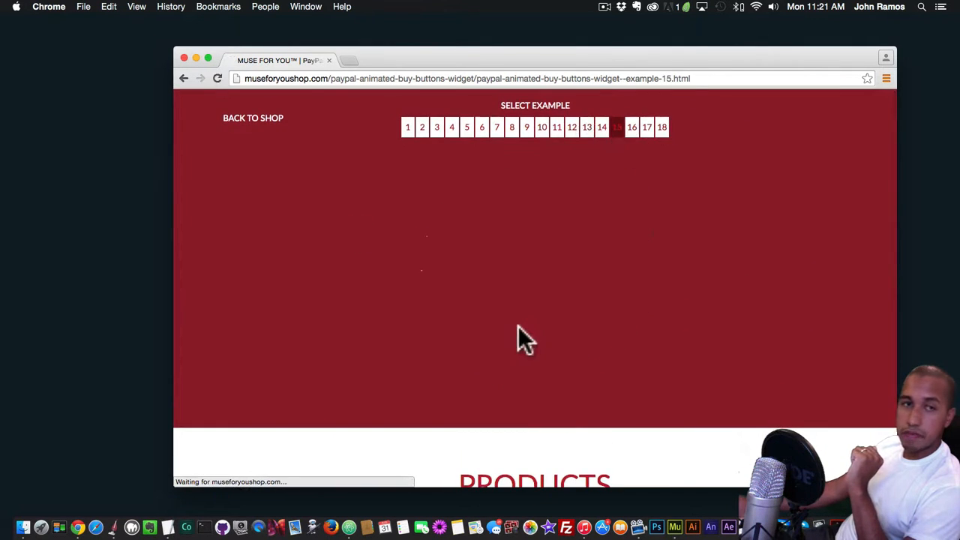
{"action": "scroll", "coordinate": [514, 326], "scroll_direction": "down", "scroll_amount": 5}
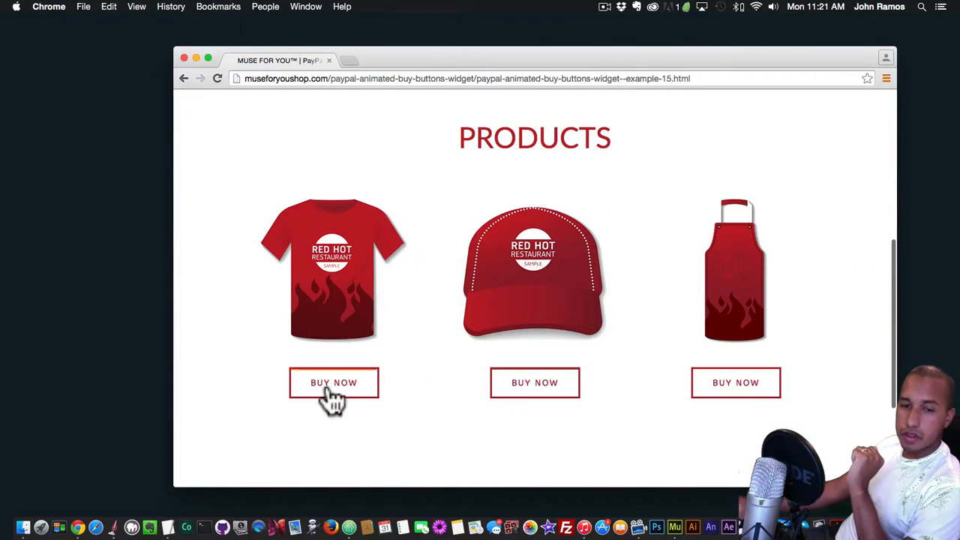
Switch to example 17 and preview the hover animation of its product buy buttons
{"action": "scroll", "coordinate": [738, 398], "scroll_direction": "up", "scroll_amount": 6}
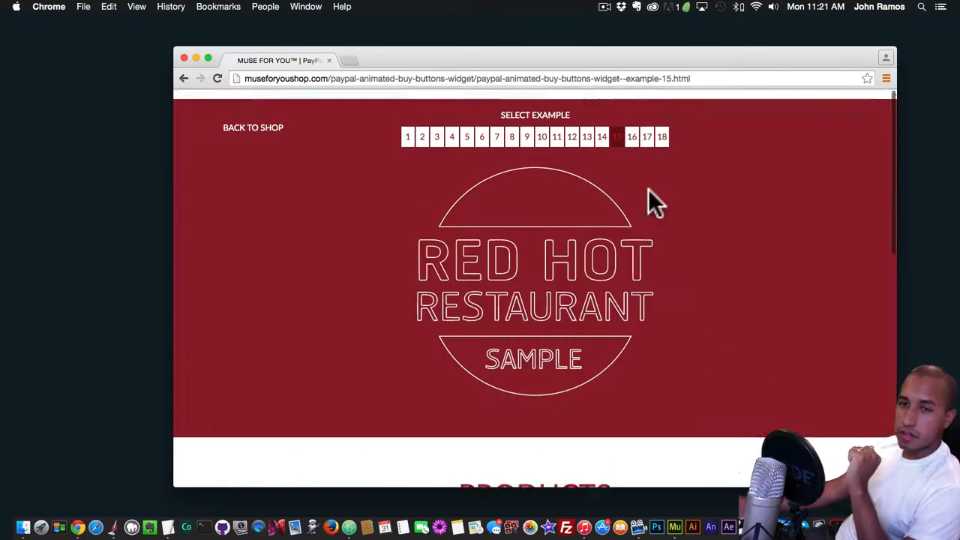
{"action": "left_click", "coordinate": [647, 129]}
{"action": "scroll", "coordinate": [607, 287], "scroll_direction": "down", "scroll_amount": 5}
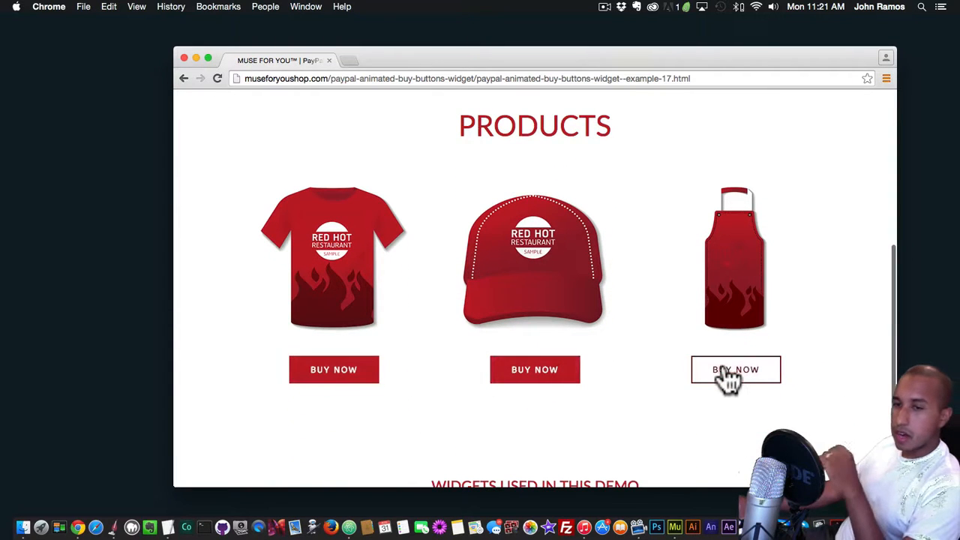
{"action": "scroll", "coordinate": [728, 375], "scroll_direction": "up", "scroll_amount": 4}
{"action": "scroll", "coordinate": [727, 375], "scroll_direction": "down", "scroll_amount": 4}
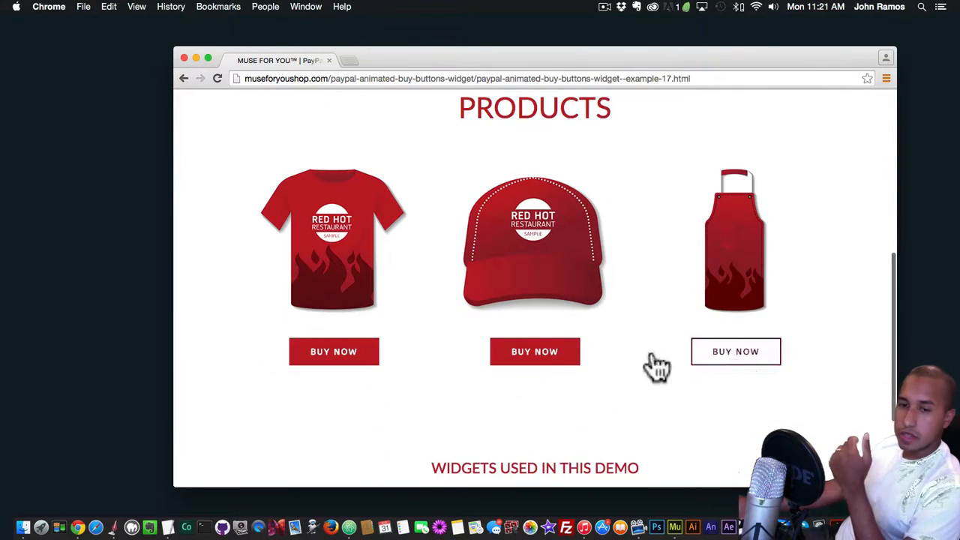
Switch to example 18 and view the buy buttons beneath its three products
{"action": "scroll", "coordinate": [482, 225], "scroll_direction": "up", "scroll_amount": 5}
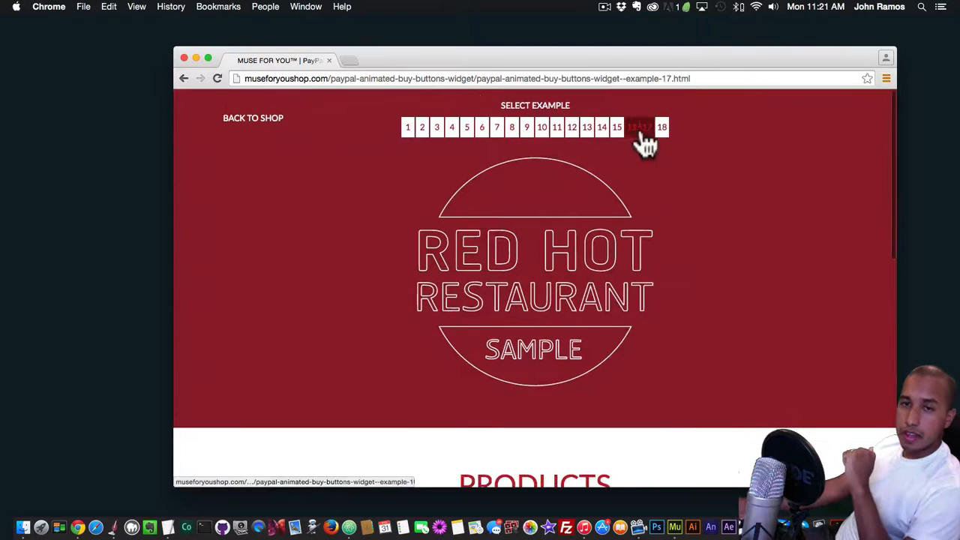
{"action": "left_click", "coordinate": [662, 128]}
{"action": "scroll", "coordinate": [575, 254], "scroll_direction": "down", "scroll_amount": 3}
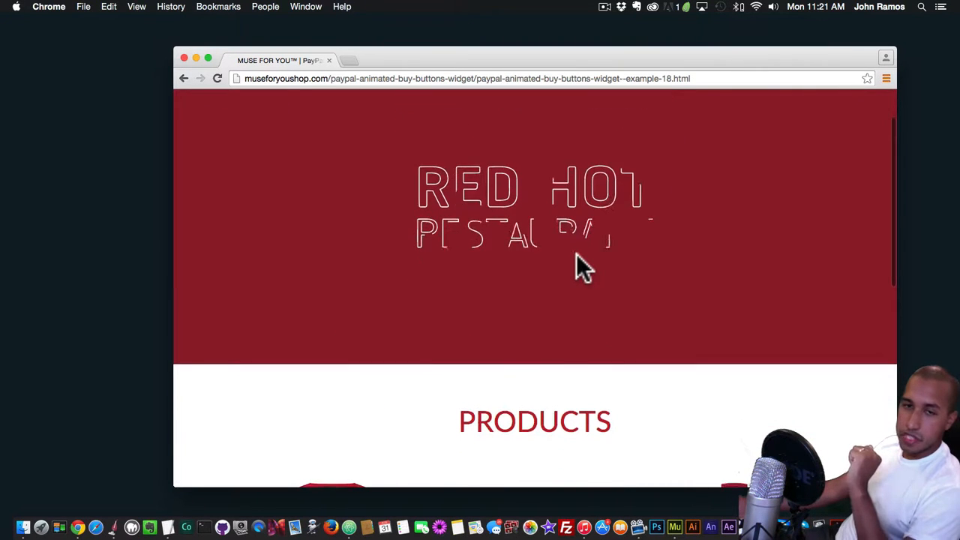
{"action": "scroll", "coordinate": [550, 251], "scroll_direction": "up", "scroll_amount": 2}
{"action": "scroll", "coordinate": [551, 251], "scroll_direction": "down", "scroll_amount": 6}
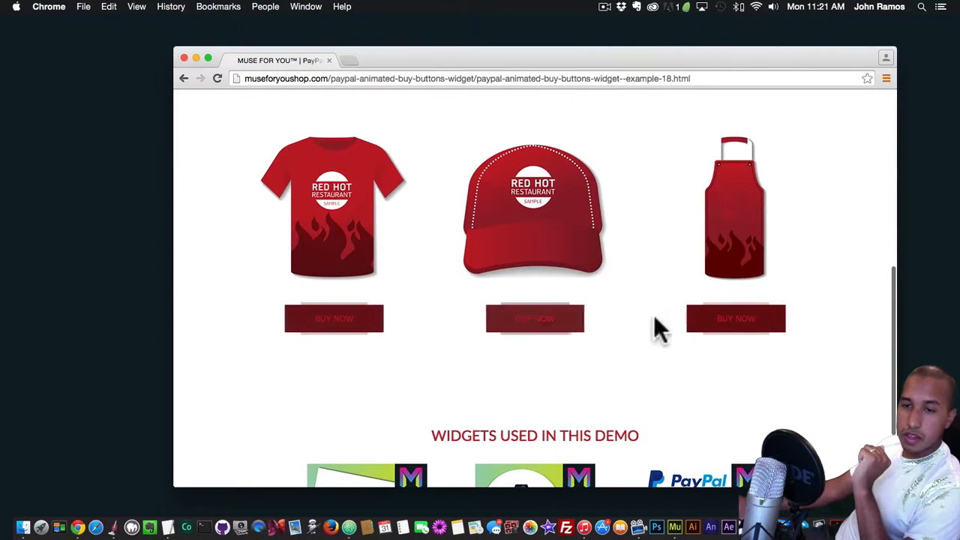
Switch to example 3 and preview the hover animation of its product buy buttons
{"action": "scroll", "coordinate": [356, 325], "scroll_direction": "up", "scroll_amount": 5}
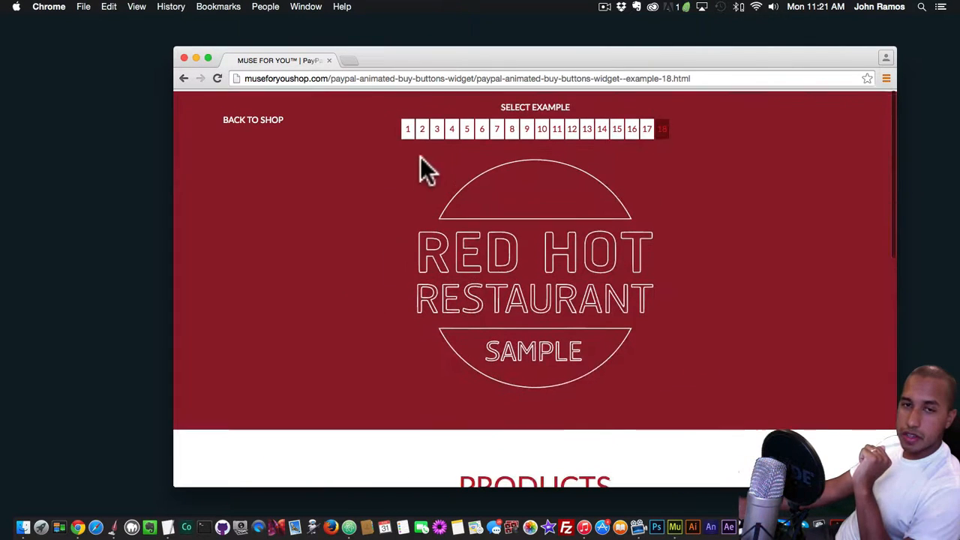
{"action": "left_click", "coordinate": [437, 128]}
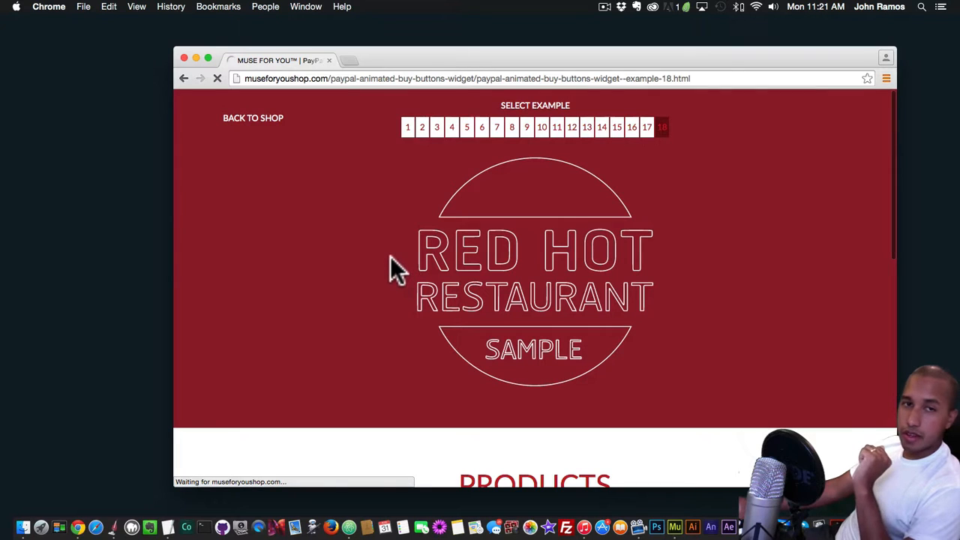
{"action": "scroll", "coordinate": [390, 270], "scroll_direction": "down", "scroll_amount": 3}
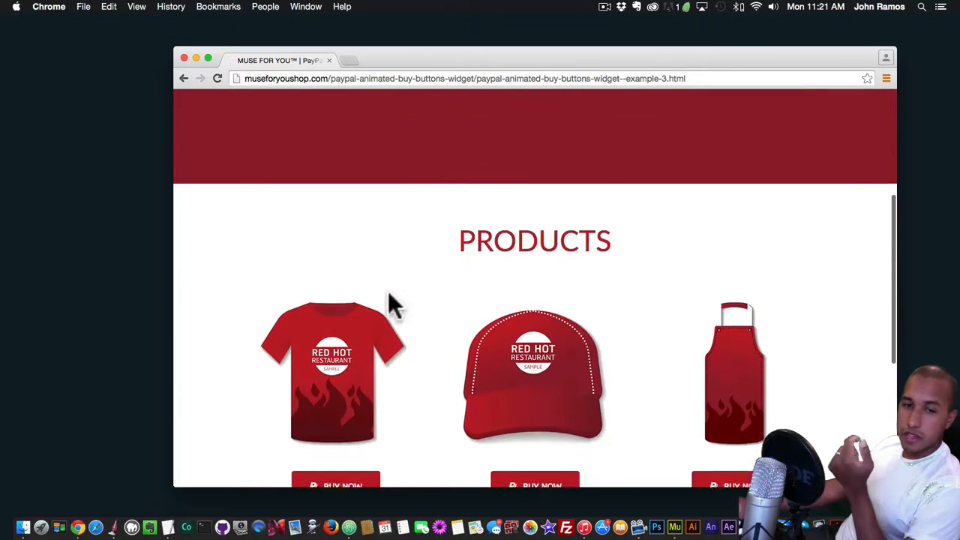
{"action": "scroll", "coordinate": [390, 306], "scroll_direction": "down", "scroll_amount": 3}
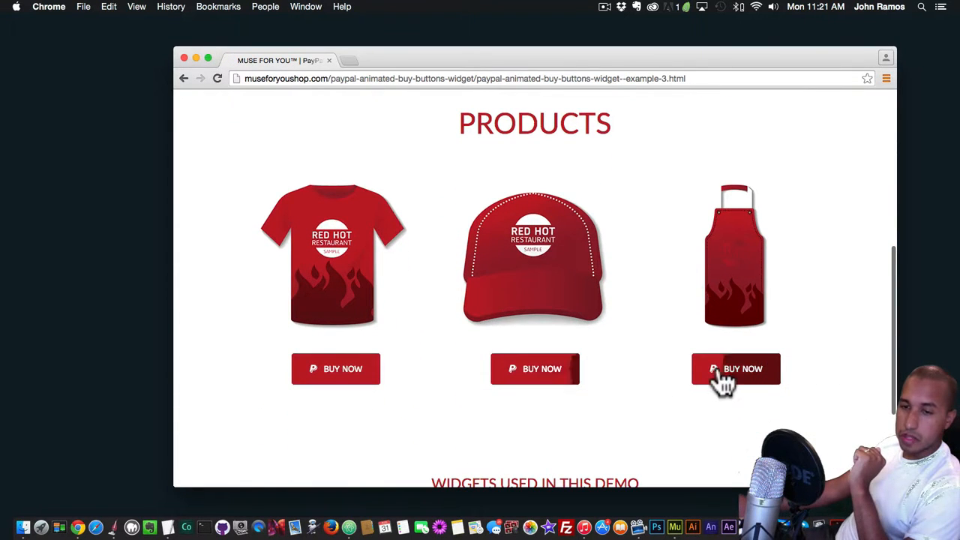
{"action": "scroll", "coordinate": [720, 383], "scroll_direction": "up", "scroll_amount": 8}
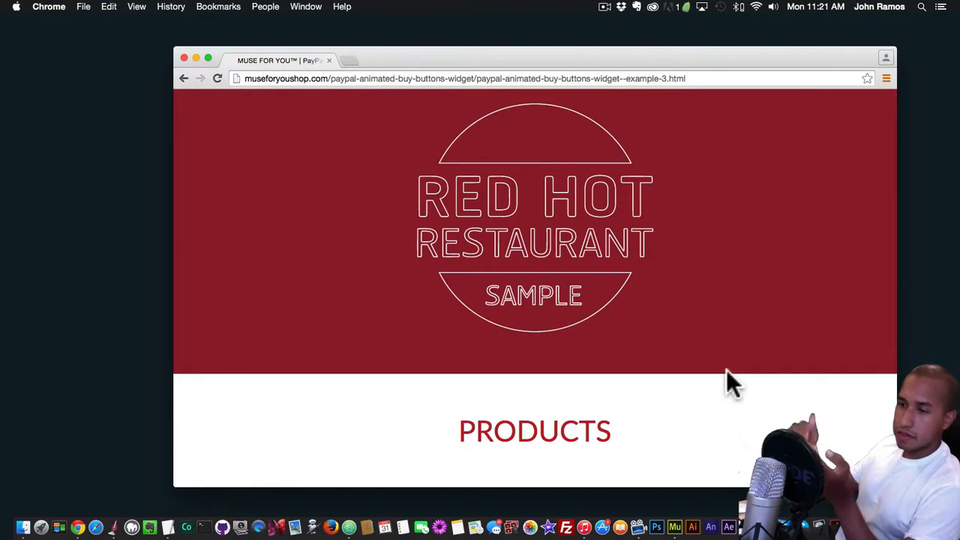
{"action": "scroll", "coordinate": [726, 370], "scroll_direction": "down", "scroll_amount": 3}
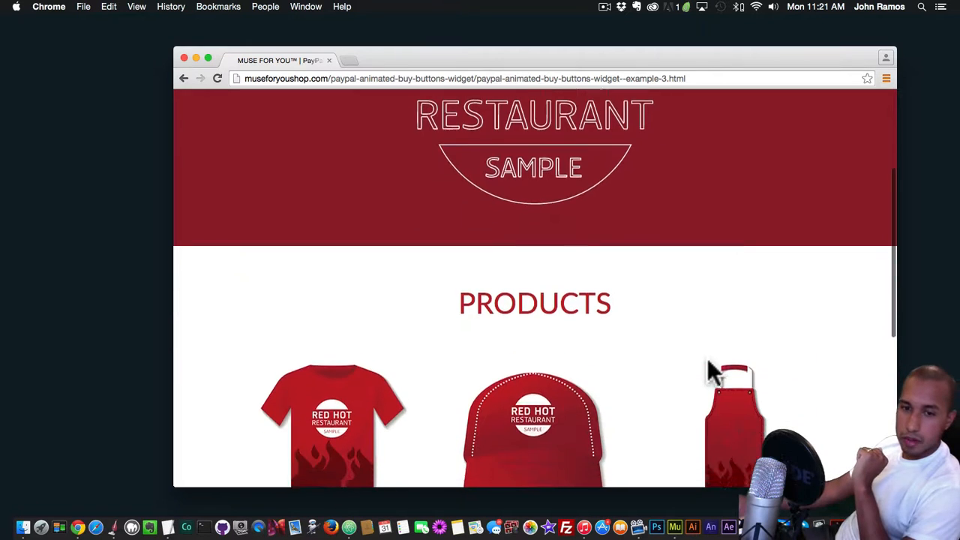
{"action": "scroll", "coordinate": [708, 367], "scroll_direction": "down", "scroll_amount": 3}
{"action": "scroll", "coordinate": [390, 435], "scroll_direction": "up", "scroll_amount": 7}
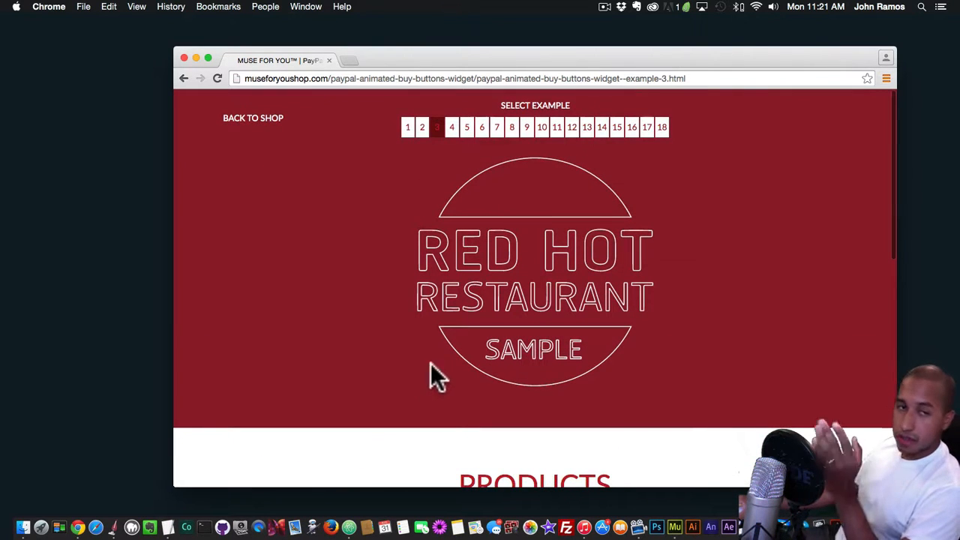
Return to the shop's PayPal Animated Buy Buttons Widget page and look it over
{"action": "left_click", "coordinate": [257, 120]}
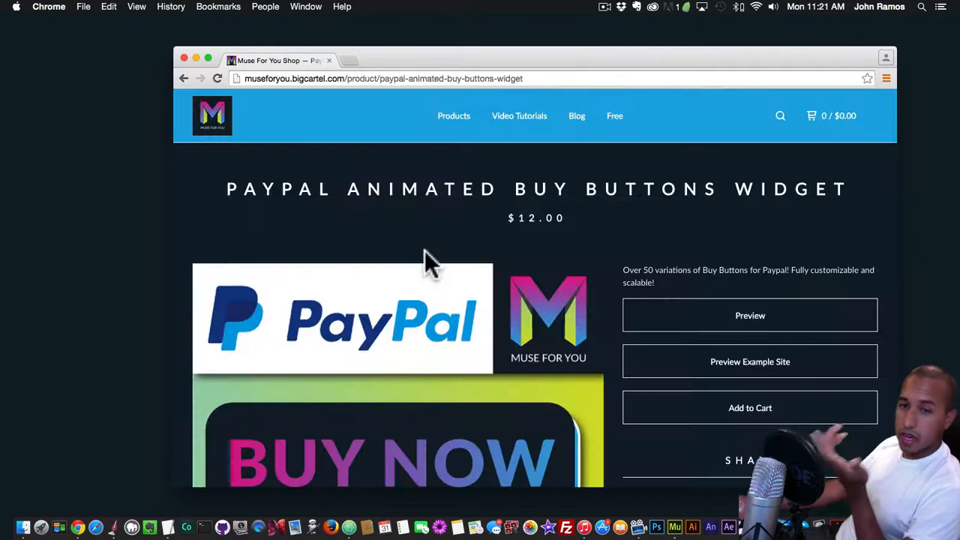
{"action": "scroll", "coordinate": [429, 266], "scroll_direction": "down", "scroll_amount": 2}
{"action": "scroll", "coordinate": [428, 265], "scroll_direction": "up", "scroll_amount": 1}
{"action": "scroll", "coordinate": [448, 284], "scroll_direction": "down", "scroll_amount": 1}
{"action": "scroll", "coordinate": [444, 285], "scroll_direction": "up", "scroll_amount": 2}
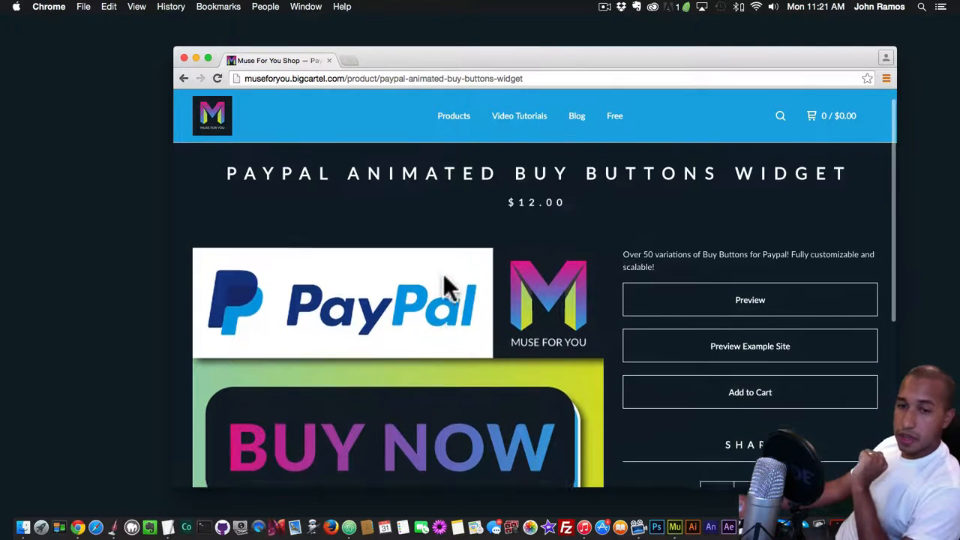
Switch to Adobe Muse and draw a large rectangle from the top of the Home page, set to 100% browser width
{"action": "left_click", "coordinate": [679, 517]}
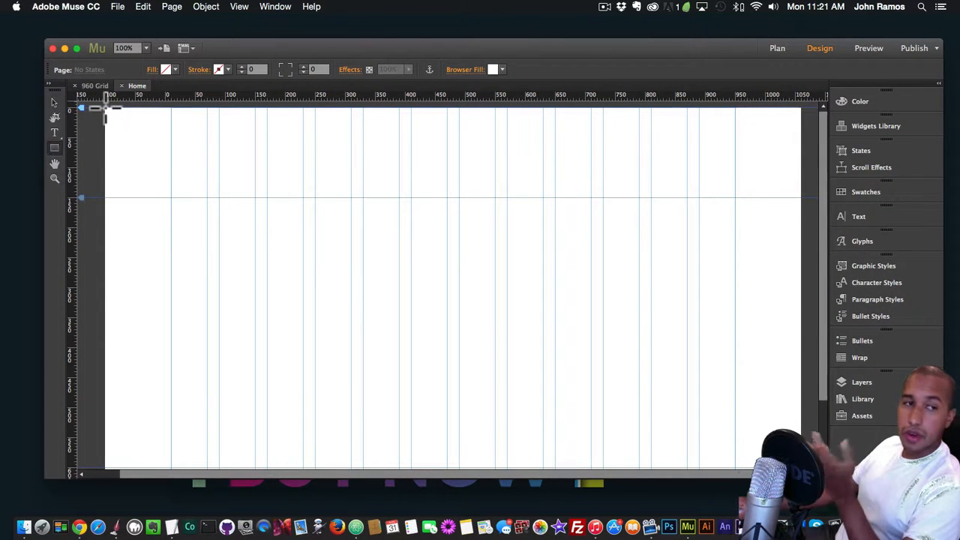
{"action": "mouse_move", "coordinate": [105, 109]}
{"action": "left_mouse_down"}
{"action": "mouse_move", "coordinate": [148, 157]}
{"action": "mouse_move", "coordinate": [450, 323]}
{"action": "mouse_move", "coordinate": [800, 435]}
{"action": "mouse_move", "coordinate": [776, 433]}
{"action": "left_mouse_up"}
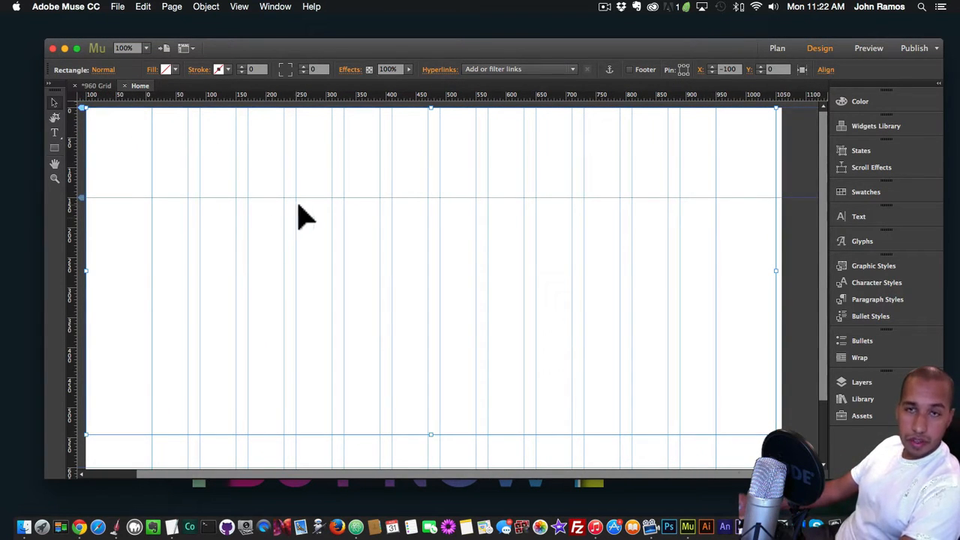
{"action": "left_click", "coordinate": [801, 68]}
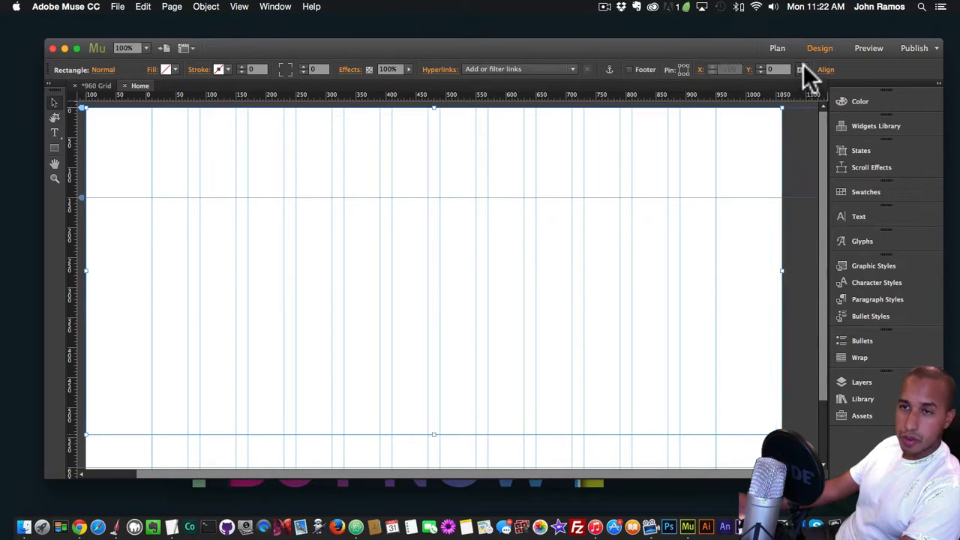
Copy the hex colour 901E2D from the open TextEdit note
{"action": "left_click", "coordinate": [24, 528]}
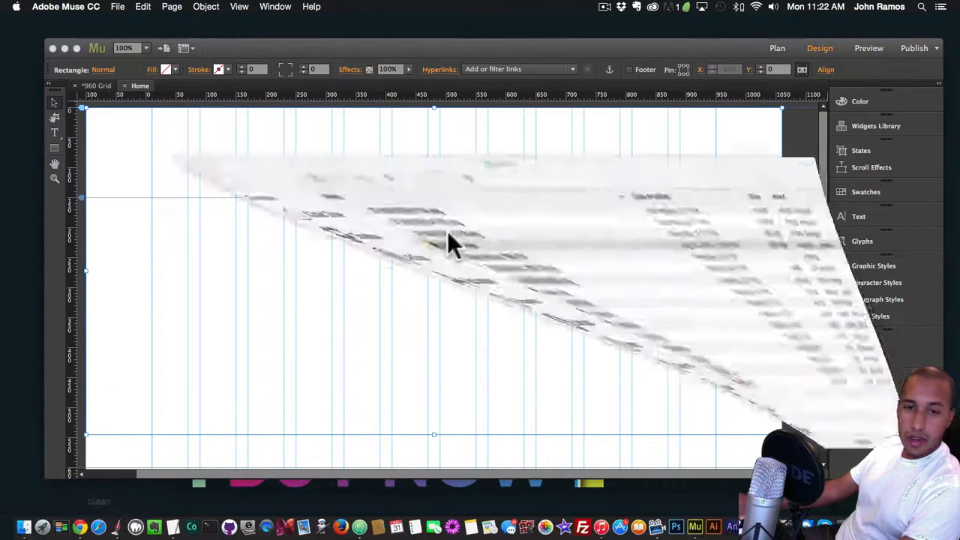
{"action": "left_click", "coordinate": [128, 80]}
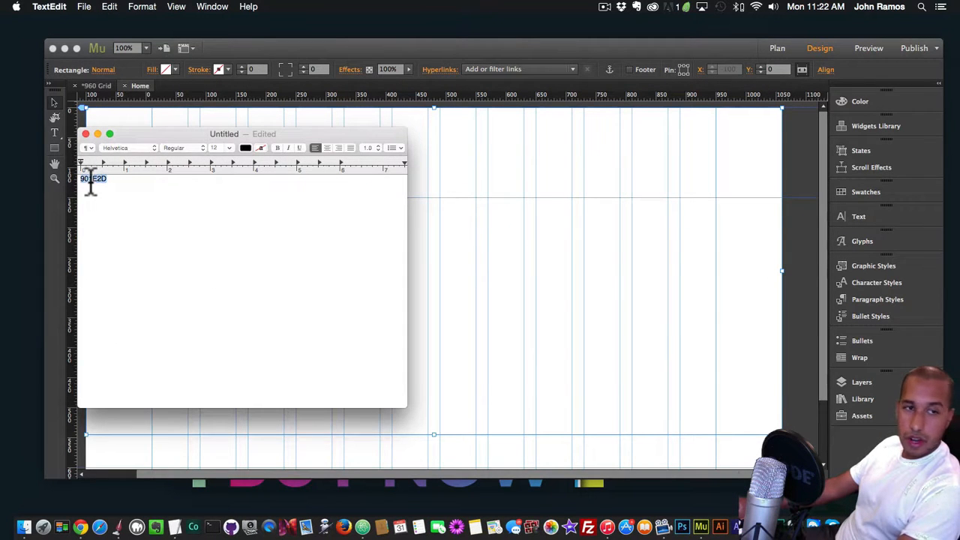
{"action": "key", "text": "super+c"}
{"action": "left_click", "coordinate": [412, 193]}
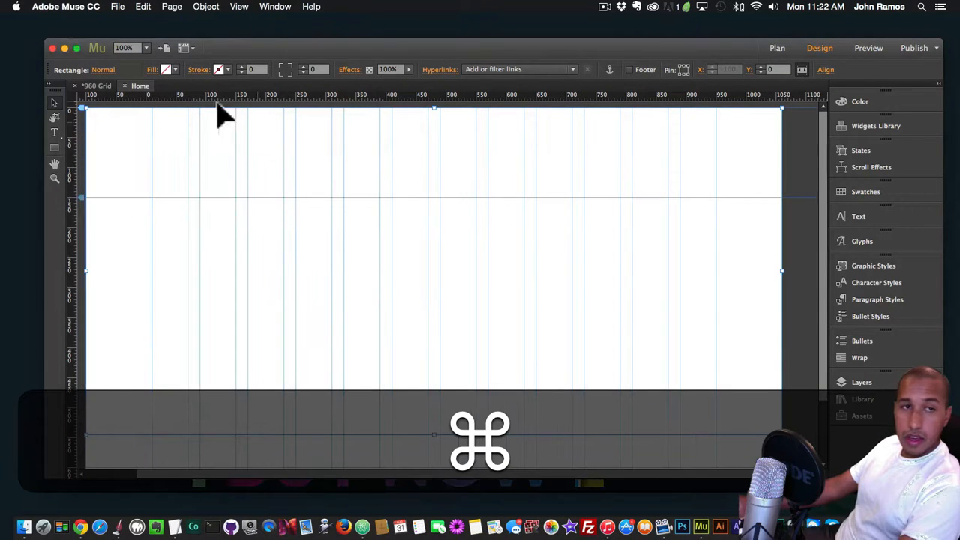
Fill the full-width rectangle with the copied hex colour 901E2D
{"action": "left_click", "coordinate": [173, 65]}
{"action": "left_click", "coordinate": [274, 133]}
{"action": "key", "text": "super+v"}
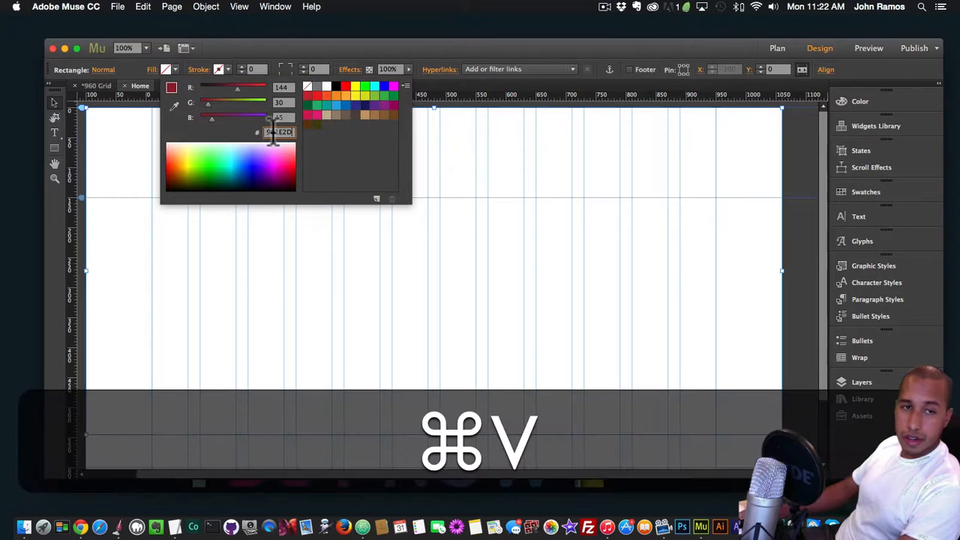
{"action": "key", "text": "super+shift+v"}
{"action": "key", "text": "shift+Return"}
{"action": "key", "text": "Return"}
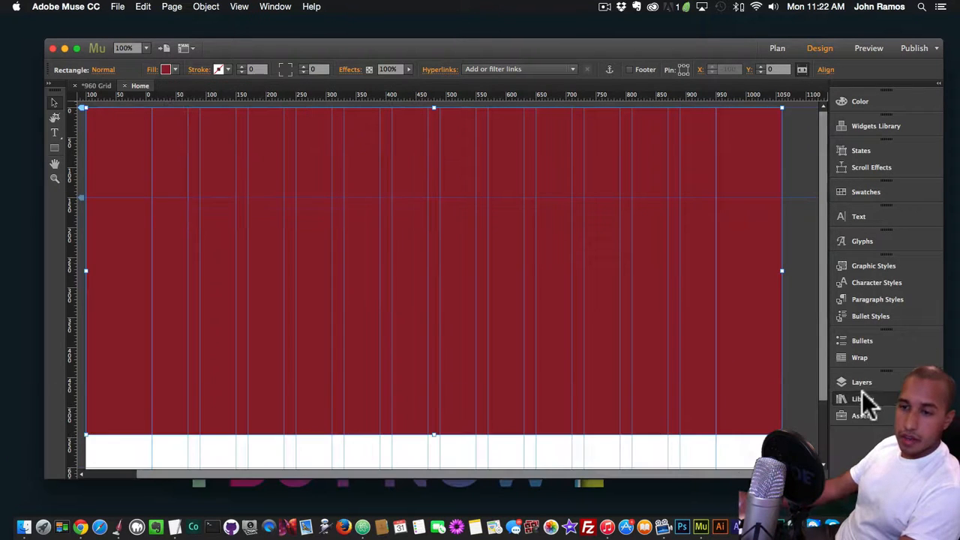
Place the Muse For You – SVG Draw Widget from the Library onto the red rectangle
{"action": "left_click", "coordinate": [863, 398]}
{"action": "scroll", "coordinate": [716, 345], "scroll_direction": "down", "scroll_amount": 10}
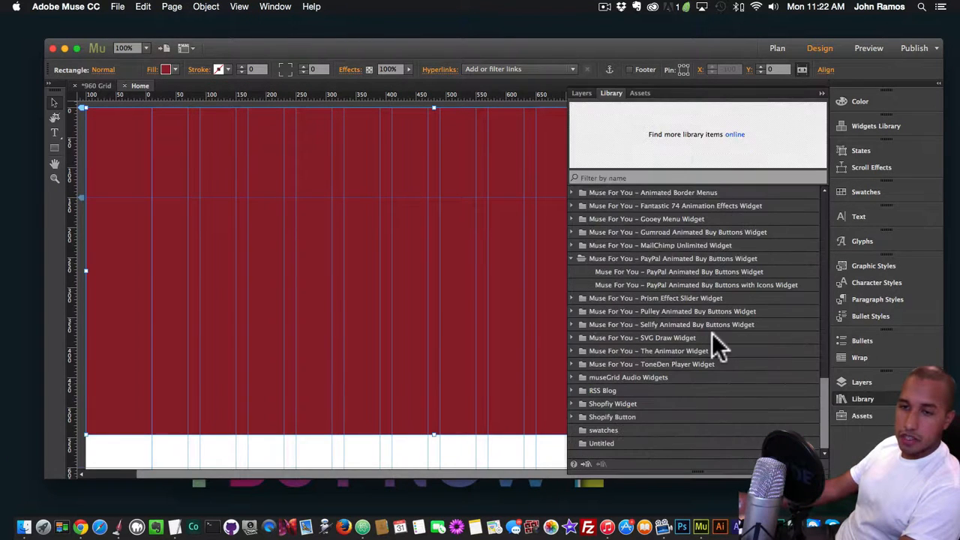
{"action": "left_click", "coordinate": [581, 338]}
{"action": "left_click", "coordinate": [649, 351]}
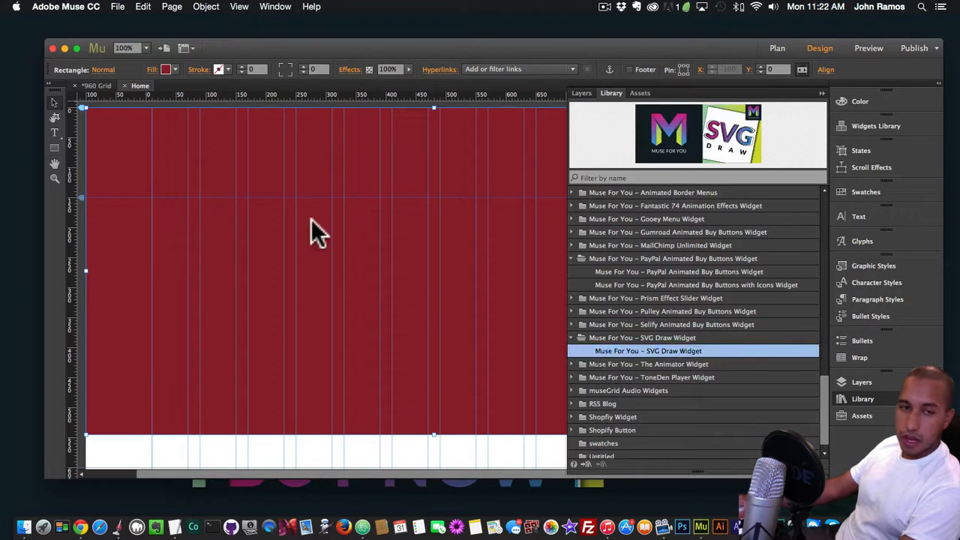
{"action": "left_click_drag", "start_coordinate": [311, 219], "coordinate": [312, 222]}
{"action": "left_click", "coordinate": [383, 222]}
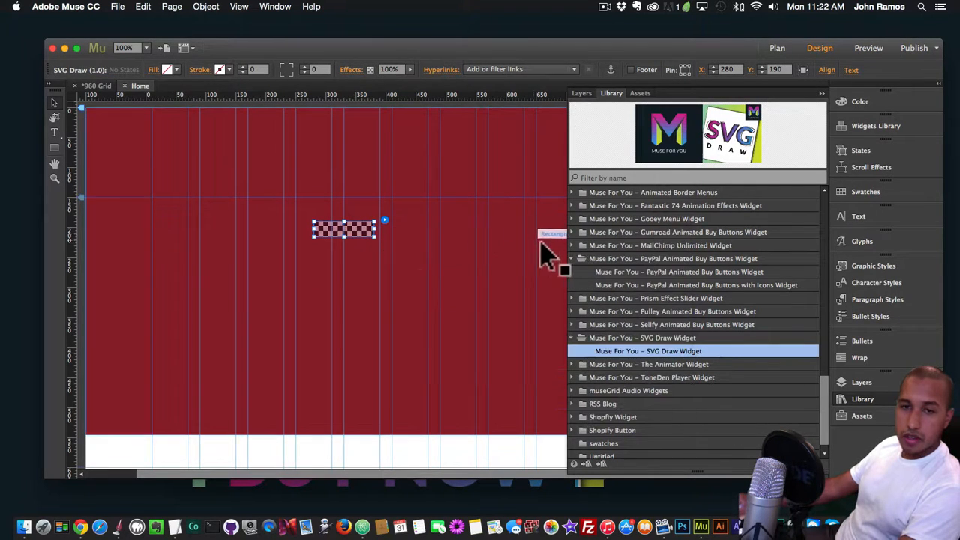
Load image1.svg as the graphic of the SVG Draw widget
{"action": "left_click", "coordinate": [383, 221]}
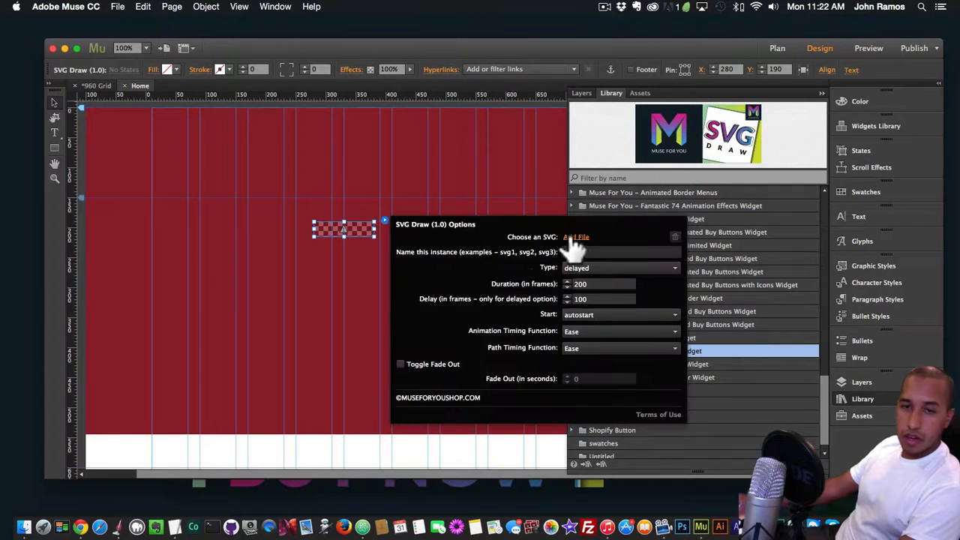
{"action": "left_click", "coordinate": [574, 237]}
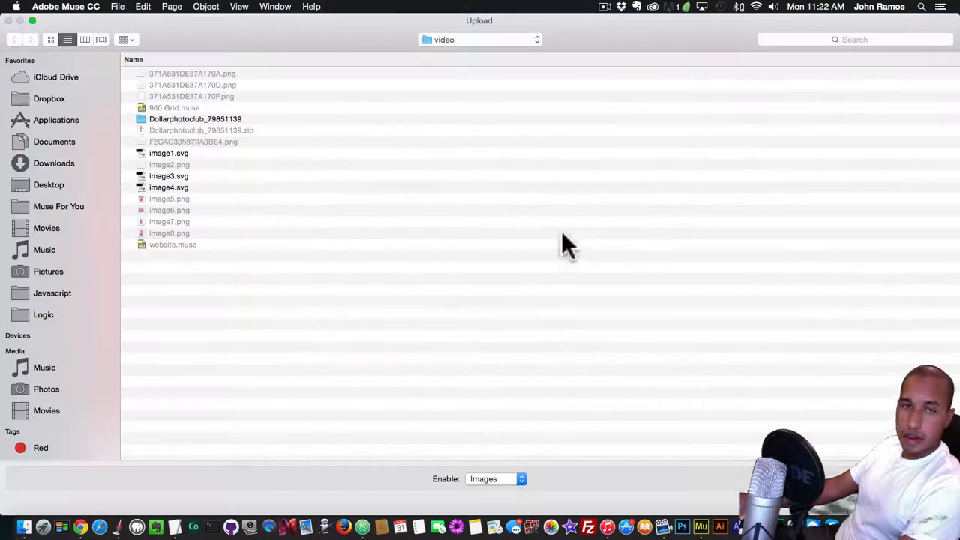
{"action": "left_click", "coordinate": [156, 187]}
{"action": "double_click", "coordinate": [156, 187]}
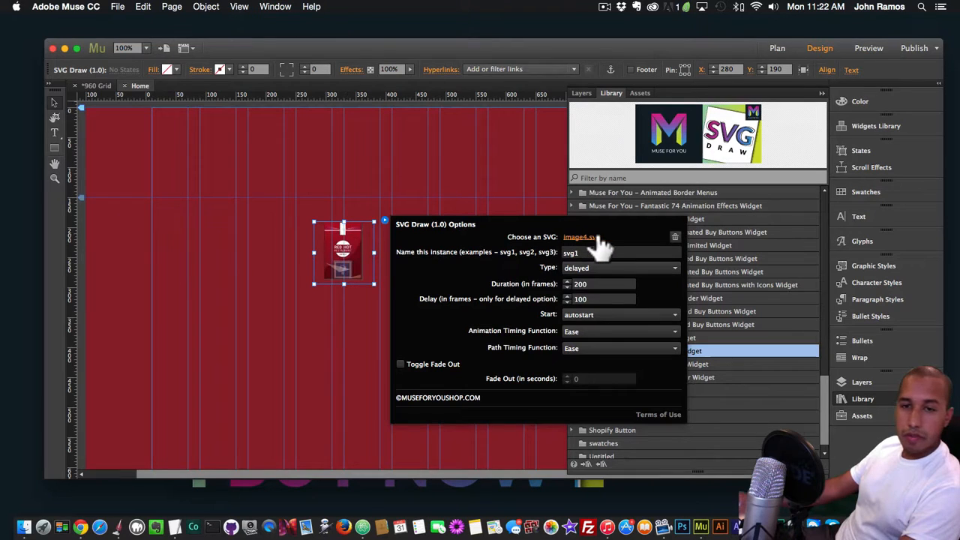
{"action": "left_click", "coordinate": [596, 238]}
{"action": "double_click", "coordinate": [172, 152]}
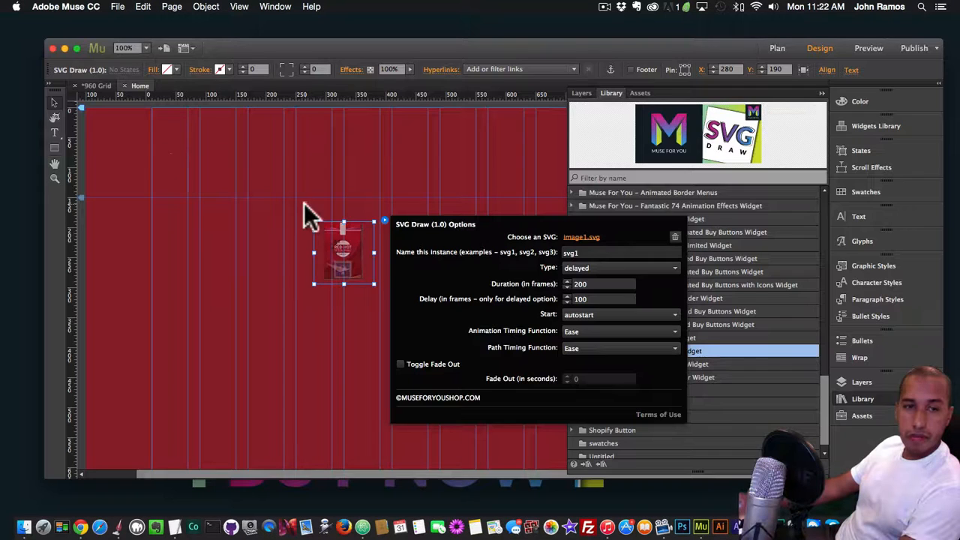
Shift the SVG Draw widget to about X 206, Y 150 and set its width to 500 with proportions kept
{"action": "left_click_drag", "start_coordinate": [333, 231], "coordinate": [298, 223]}
{"action": "left_click", "coordinate": [323, 219]}
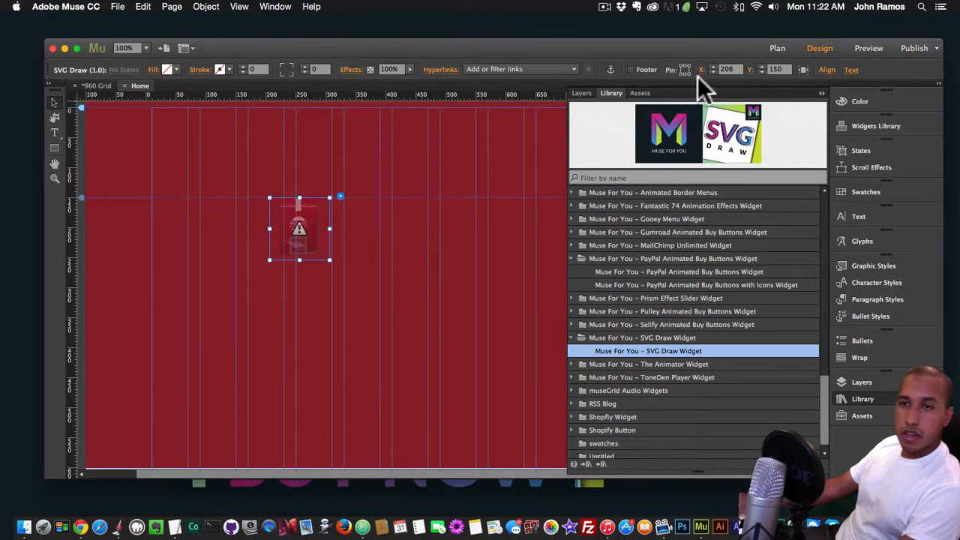
{"action": "left_click", "coordinate": [750, 70]}
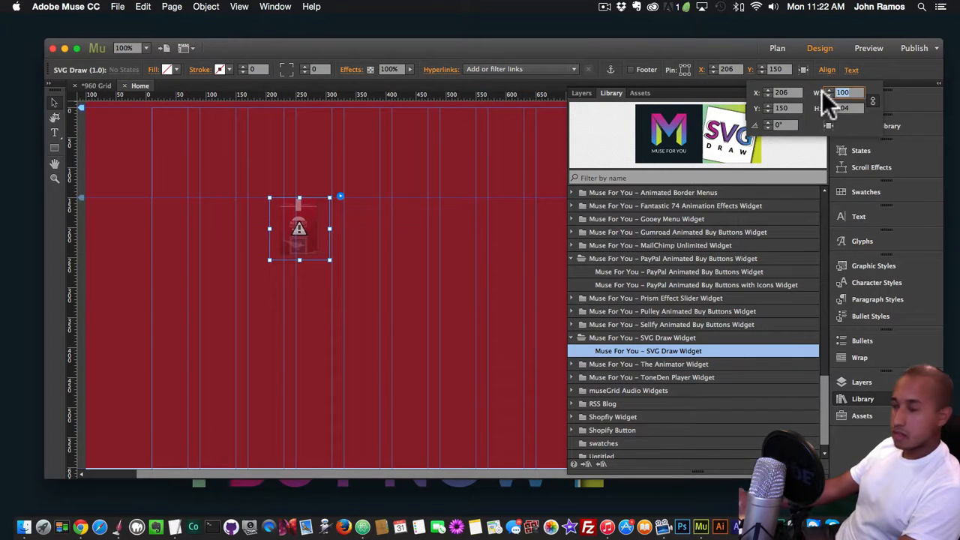
{"action": "type", "text": "4"}
{"action": "key", "text": "BackSpace"}
{"action": "type", "text": "500"}
{"action": "key", "text": "Return"}
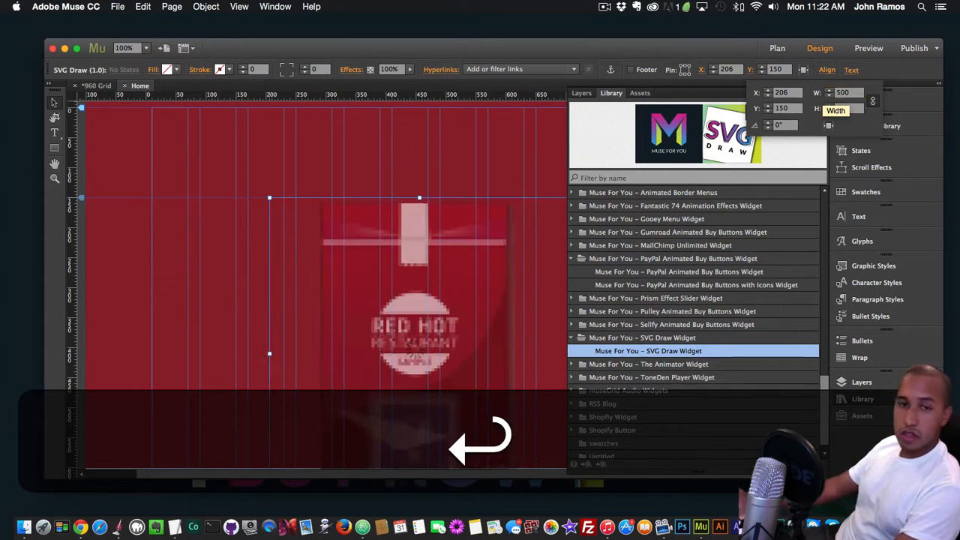
{"action": "left_click", "coordinate": [874, 398]}
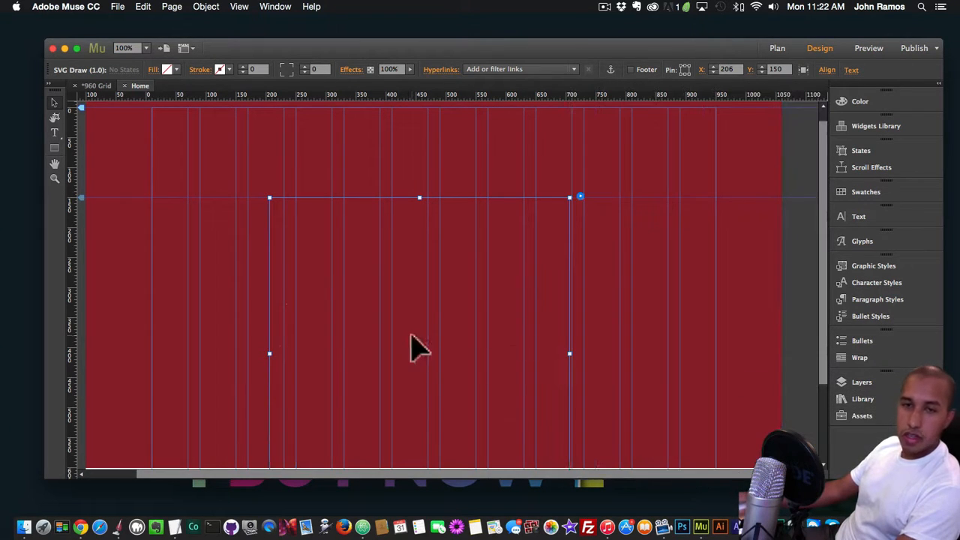
Centre the SVG Draw widget on the red rectangle at about X 230, Y 36, and preview the page in the browser
{"action": "left_click_drag", "start_coordinate": [411, 335], "coordinate": [426, 265]}
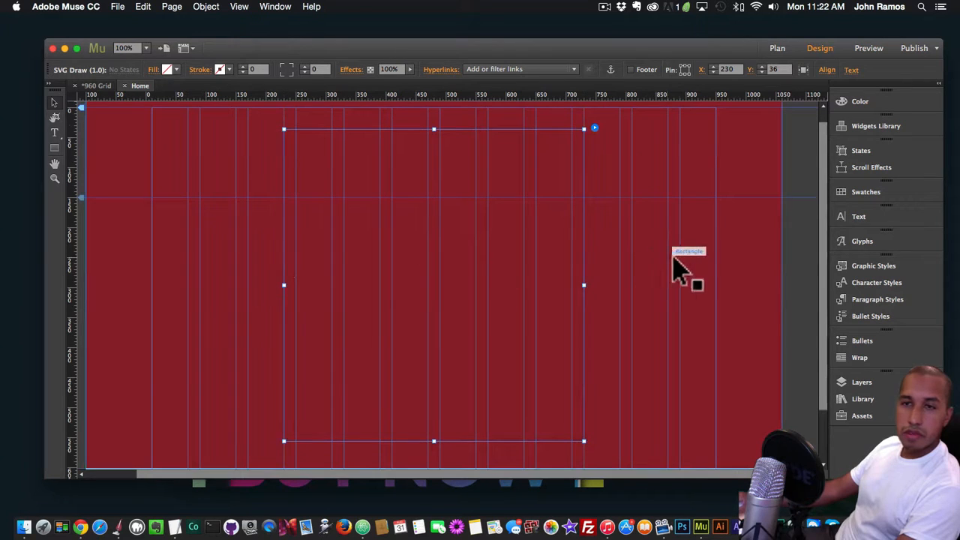
{"action": "left_click", "coordinate": [686, 269]}
{"action": "scroll", "coordinate": [691, 270], "scroll_direction": "up", "scroll_amount": 1}
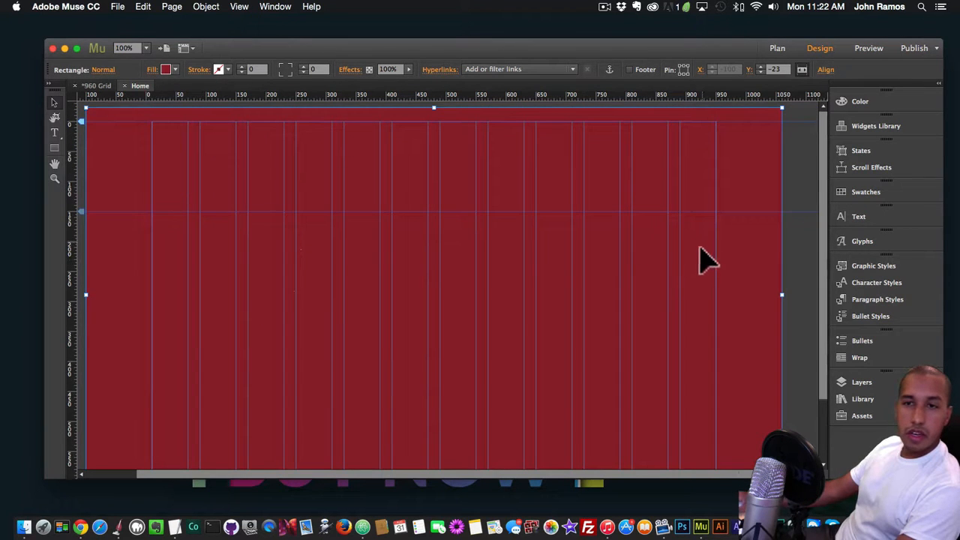
{"action": "scroll", "coordinate": [699, 259], "scroll_direction": "up", "scroll_amount": 1}
{"action": "left_click", "coordinate": [465, 315]}
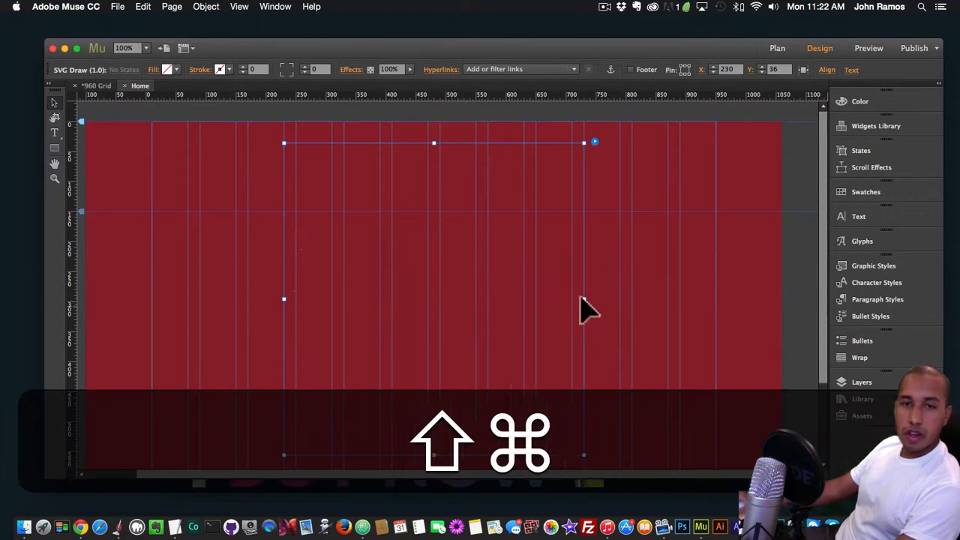
{"action": "key", "text": "shift+super+e"}
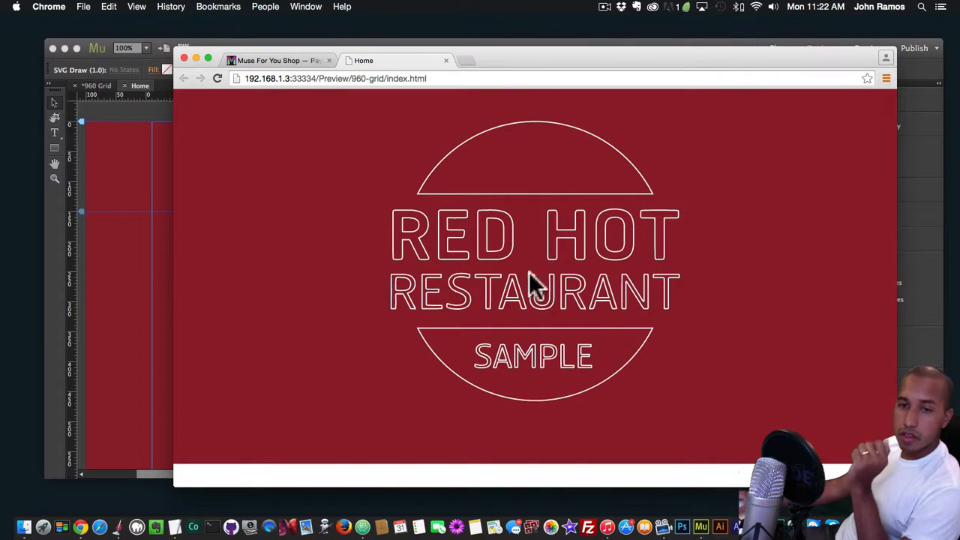
Switch to Finder and select image5.png, image6.png and image7.png in the video folder
{"action": "left_click", "coordinate": [145, 275]}
{"action": "scroll", "coordinate": [266, 287], "scroll_direction": "down", "scroll_amount": 5}
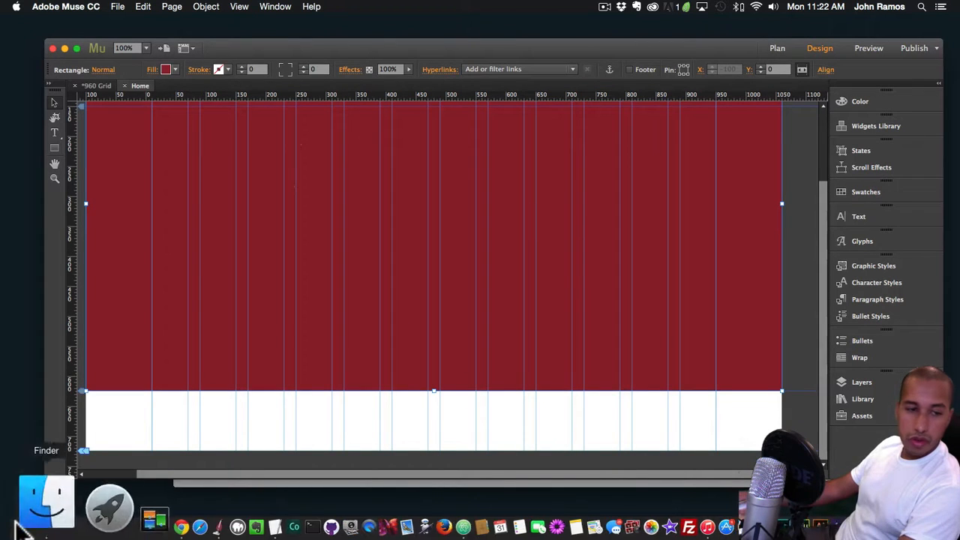
{"action": "left_click", "coordinate": [43, 499]}
{"action": "left_click", "coordinate": [237, 253]}
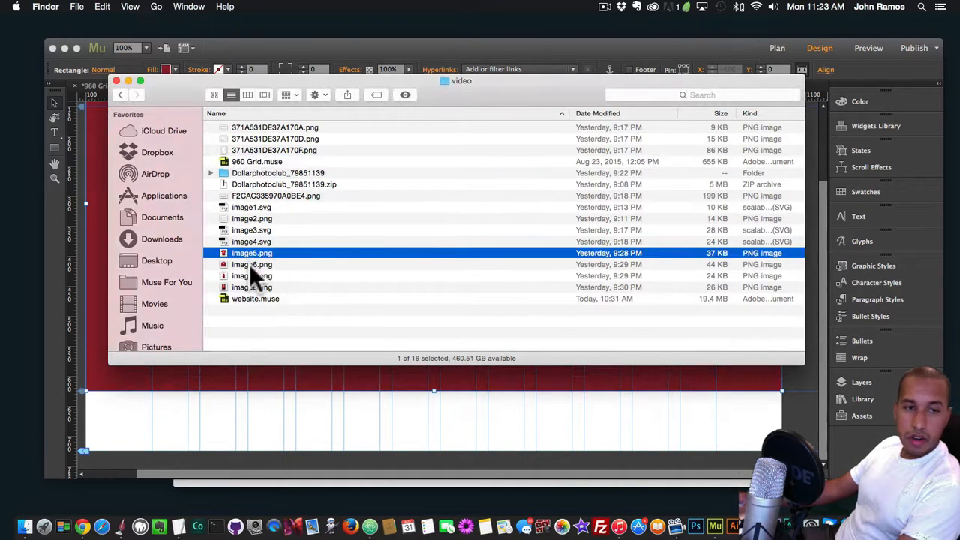
{"action": "left_click", "coordinate": [250, 264]}
{"action": "left_click", "coordinate": [248, 253]}
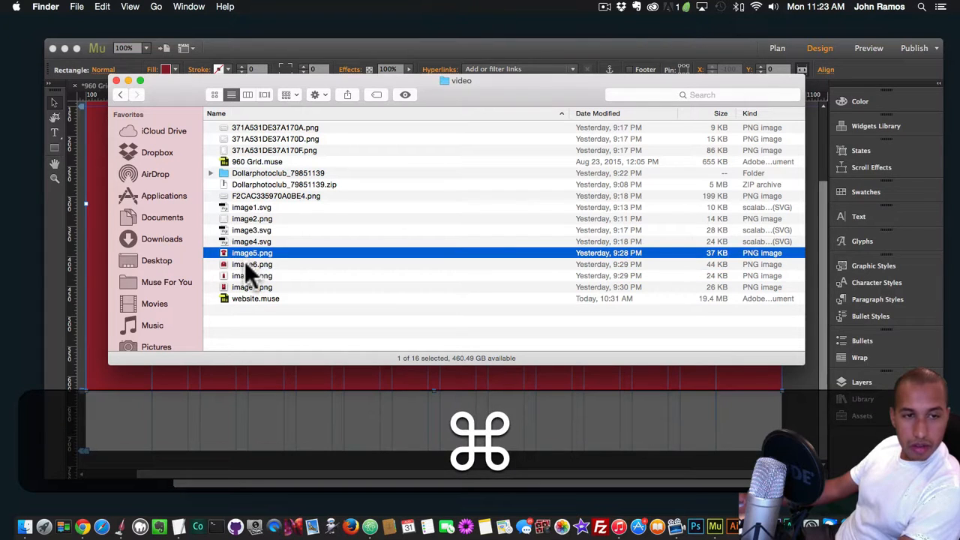
{"action": "left_click", "coordinate": [248, 265], "text": "super"}
{"action": "left_click", "coordinate": [247, 275], "text": "super"}
Place the T-shirt, cap and apron images from the selected files onto the Home page in Muse
{"action": "left_click_drag", "start_coordinate": [235, 90], "coordinate": [612, 187]}
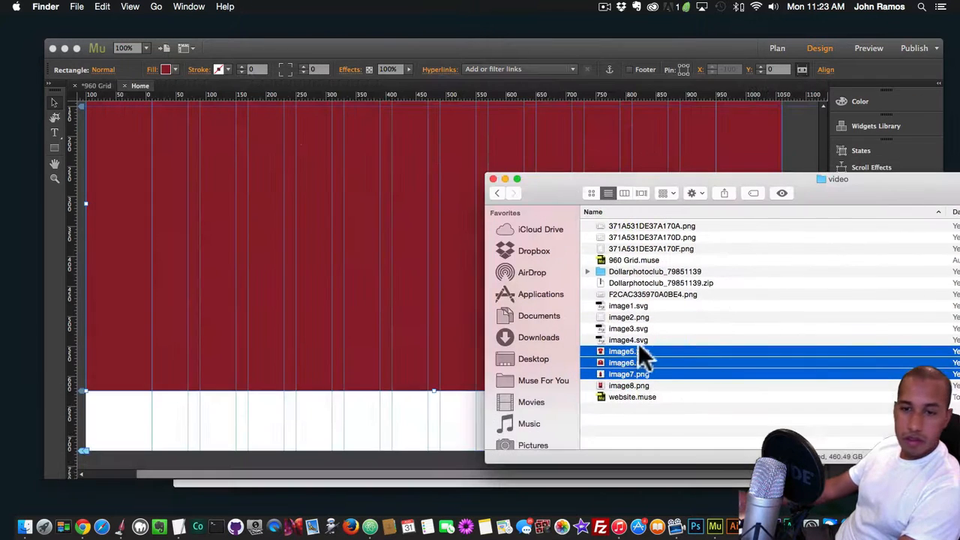
{"action": "left_click", "coordinate": [170, 244]}
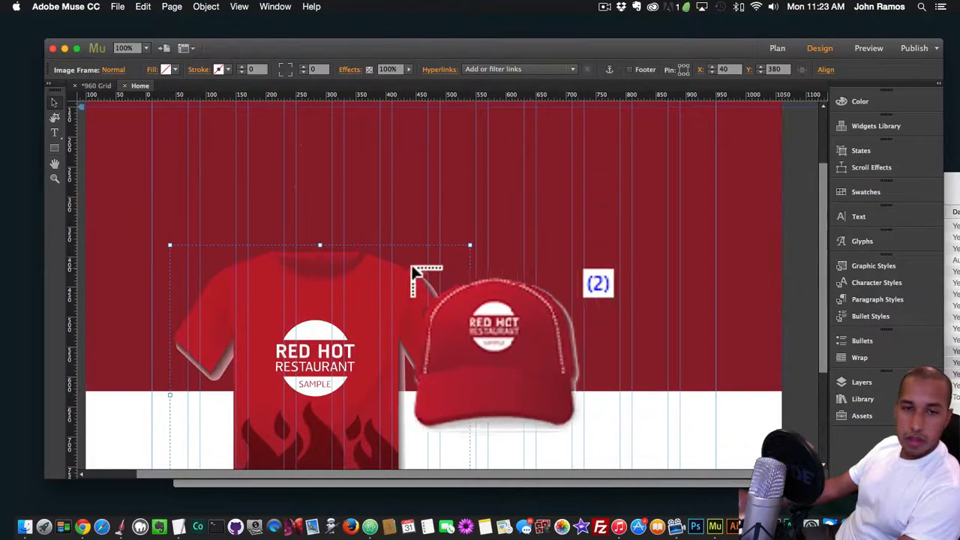
{"action": "left_click", "coordinate": [513, 265]}
{"action": "left_click", "coordinate": [525, 180]}
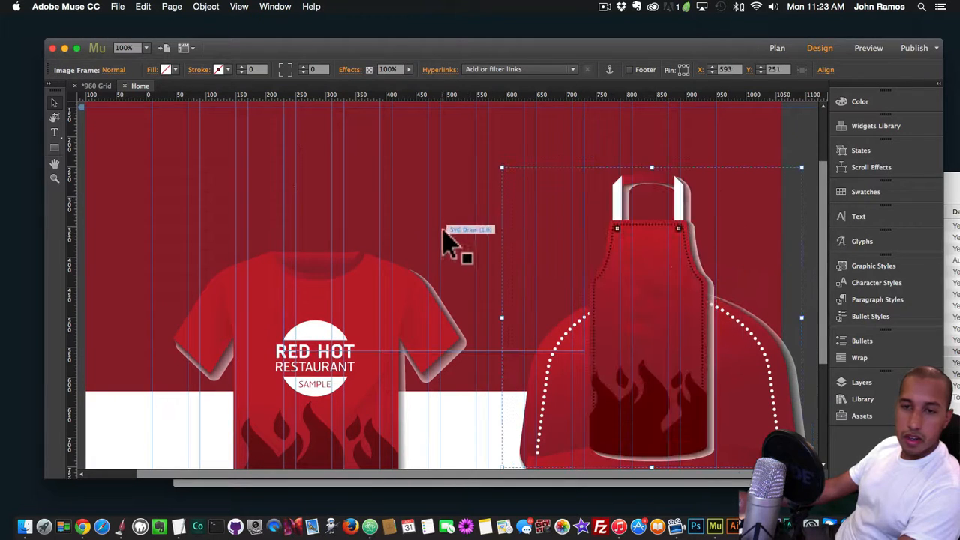
Select the T-shirt picture inside its frame with the Crop tool
{"action": "left_click", "coordinate": [279, 356]}
{"action": "scroll", "coordinate": [284, 330], "scroll_direction": "down", "scroll_amount": 3}
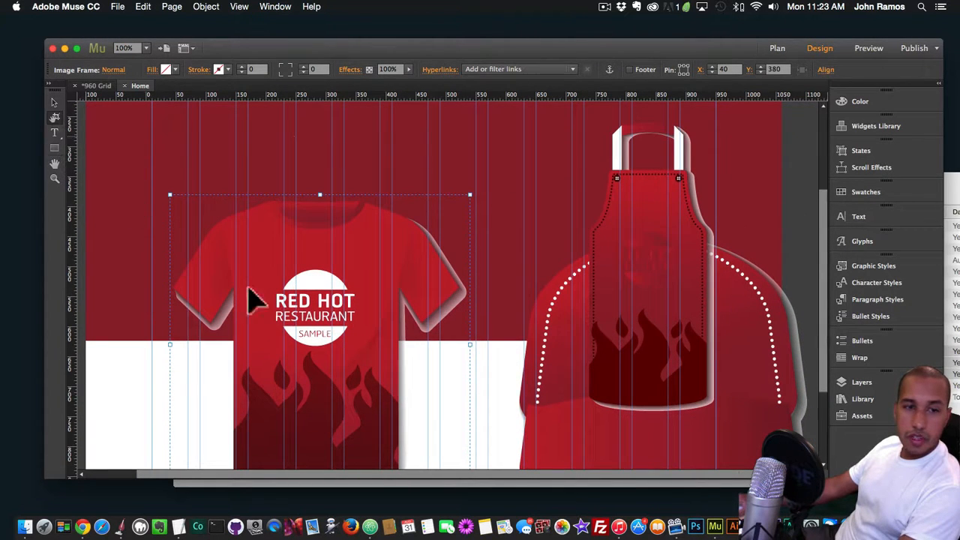
{"action": "left_click", "coordinate": [316, 342]}
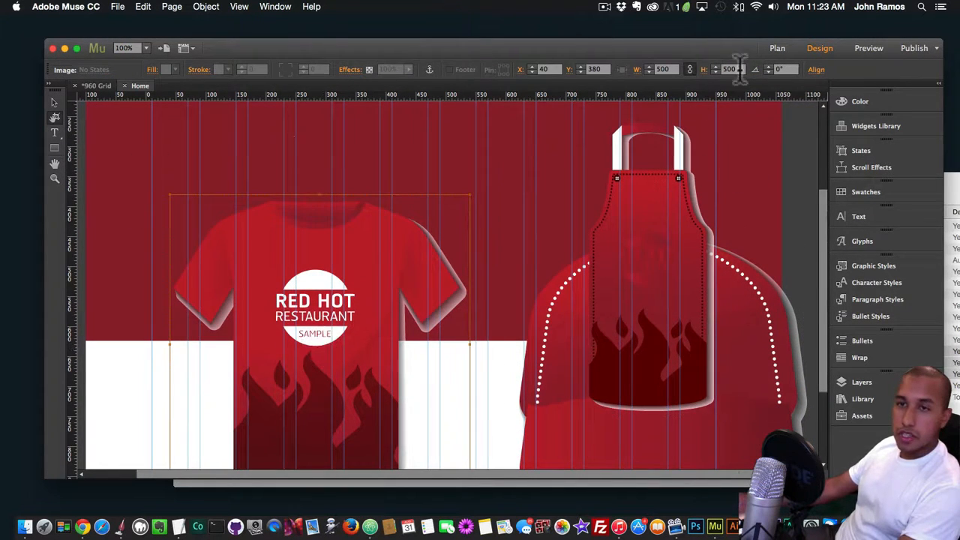
{"action": "type", "text": "200"}
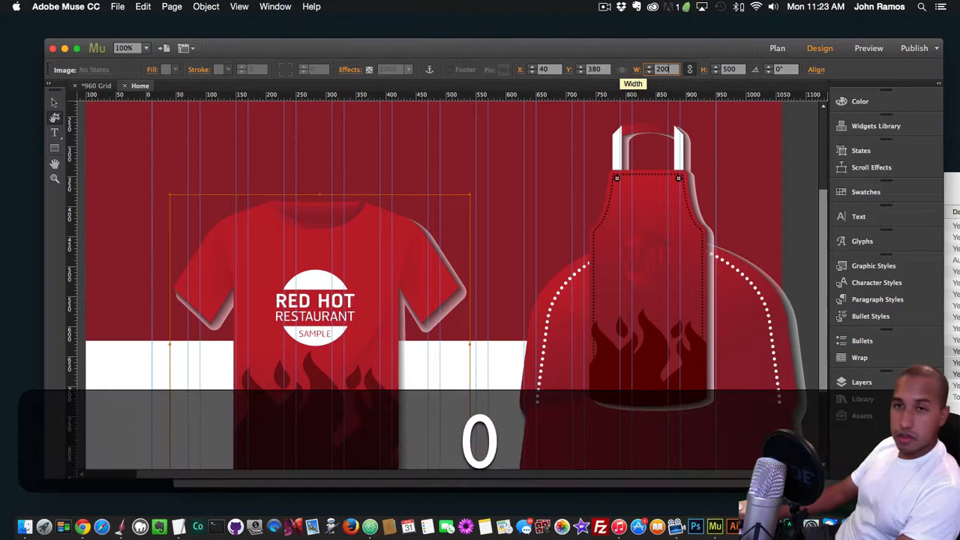
{"action": "key", "text": "Return"}
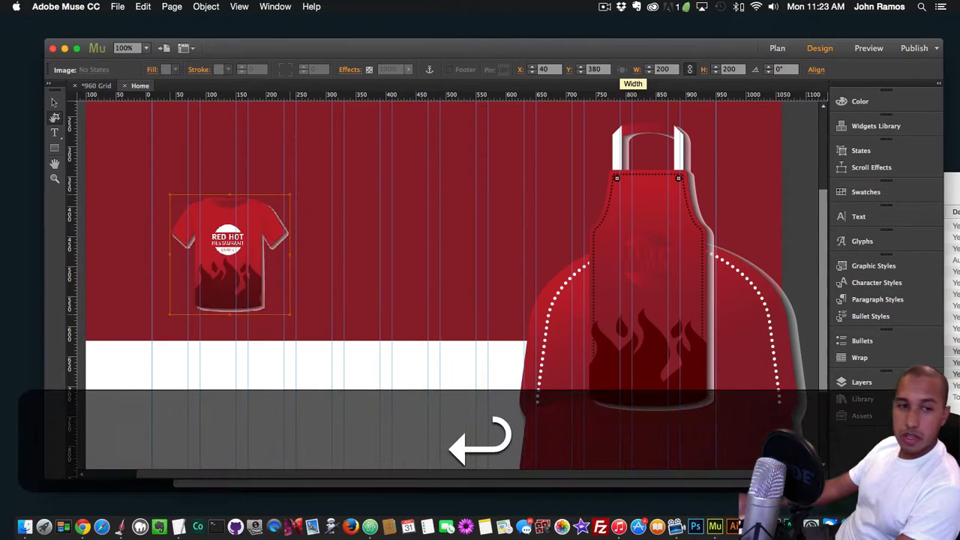
{"action": "key", "text": "super+z"}
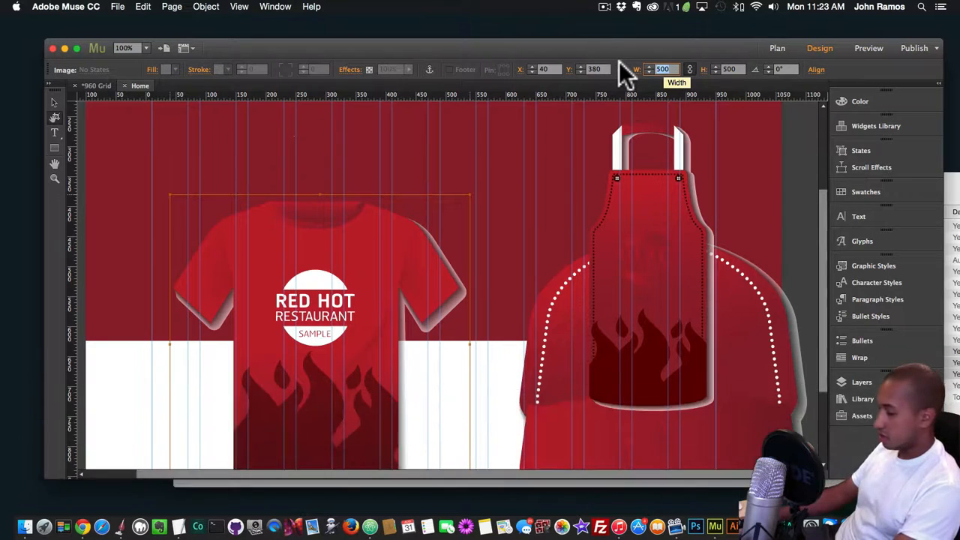
Set the T-shirt picture's width to 250 with proportions kept, and resize its frame to 250 as well
{"action": "type", "text": "250"}
{"action": "key", "text": "Return"}
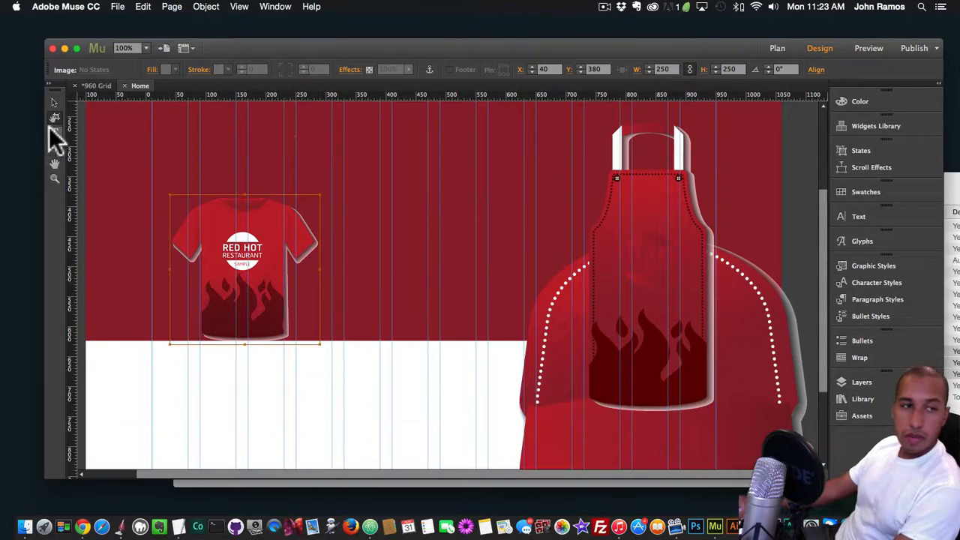
{"action": "left_click", "coordinate": [338, 270]}
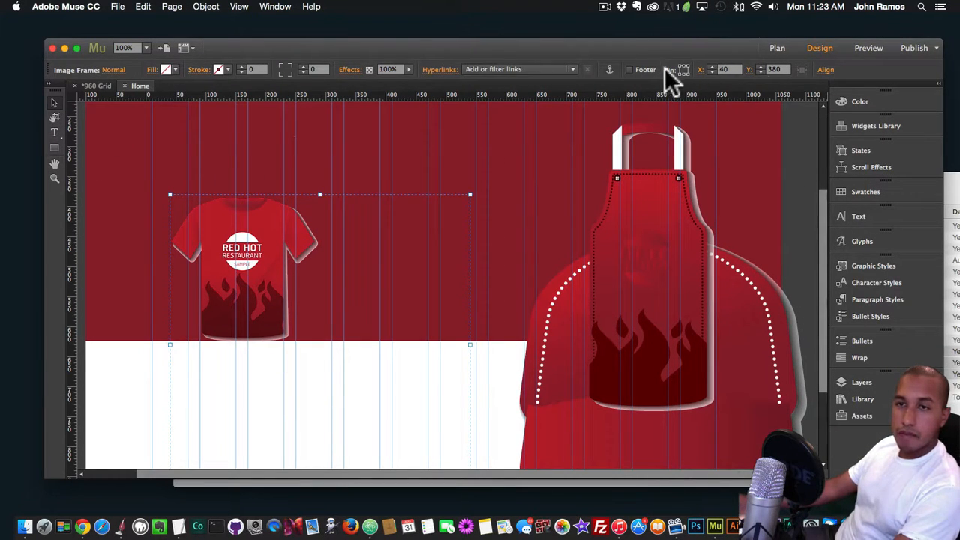
{"action": "left_click", "coordinate": [751, 73]}
{"action": "type", "text": "250"}
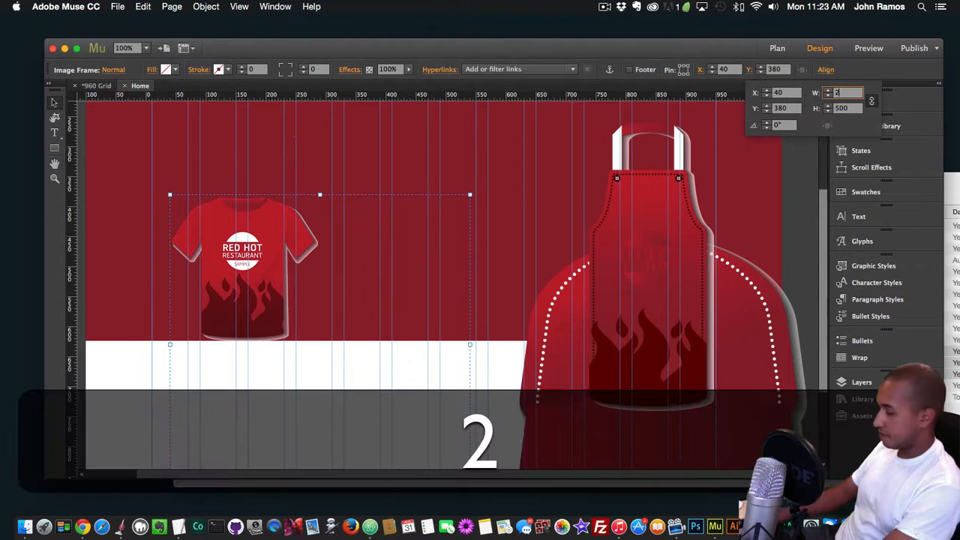
{"action": "key", "text": "Return"}
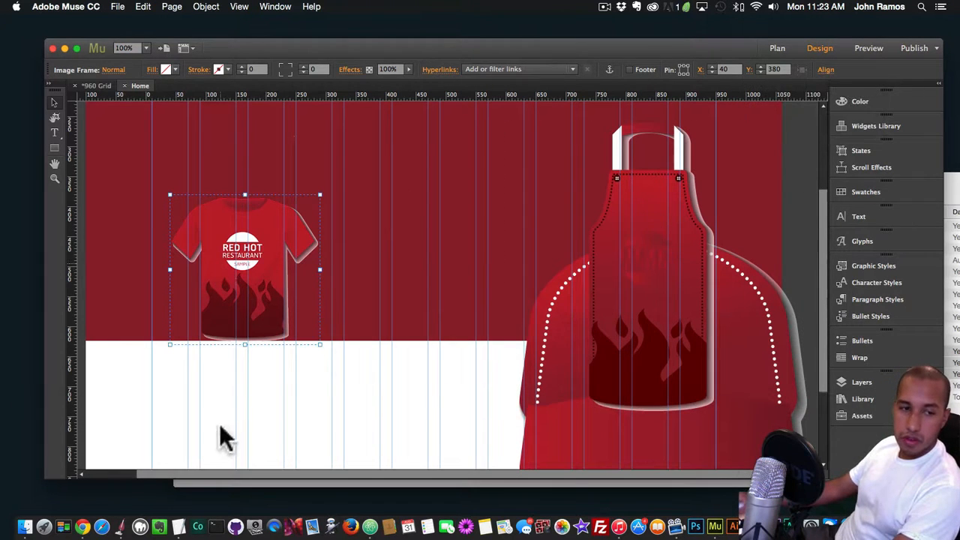
Move the T-shirt onto the white area below the red rectangle and shift the cap to about X 190, Y 384
{"action": "left_click_drag", "start_coordinate": [237, 340], "coordinate": [247, 384]}
{"action": "left_click", "coordinate": [634, 289]}
{"action": "left_click_drag", "start_coordinate": [600, 366], "coordinate": [347, 348]}
Select the cap picture inside its frame and set its width to 250 with proportions kept
{"action": "left_click", "coordinate": [406, 248]}
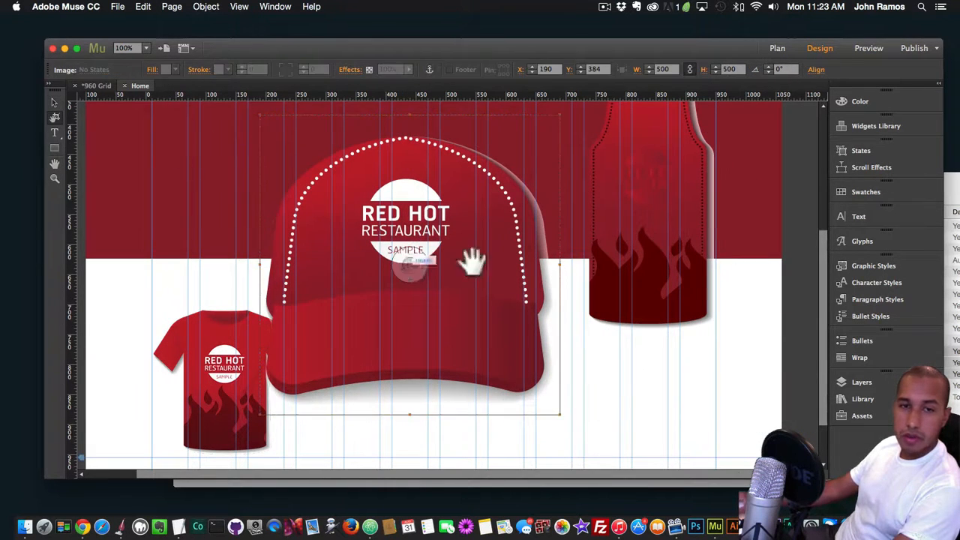
{"action": "type", "text": "20"}
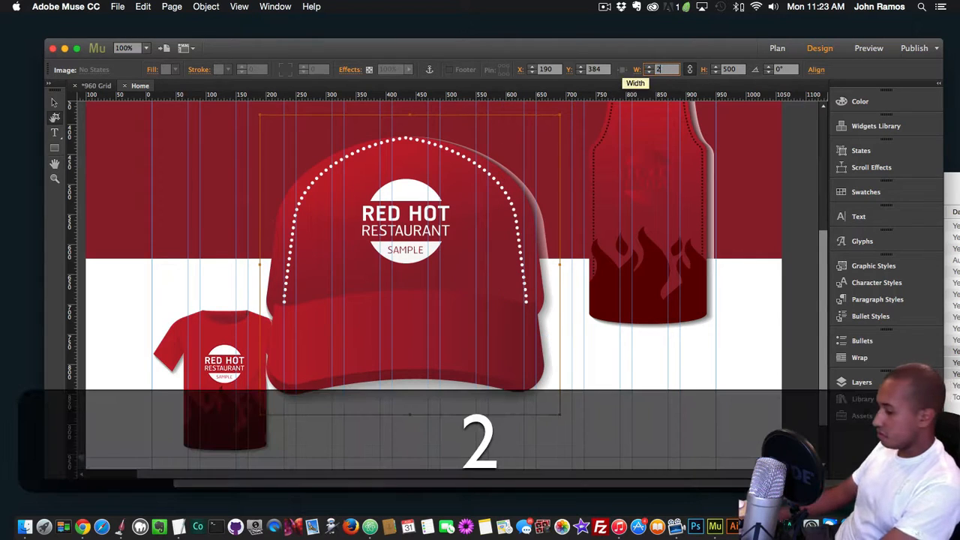
{"action": "key", "text": "BackSpace"}
{"action": "type", "text": "50"}
{"action": "key", "text": "Return"}
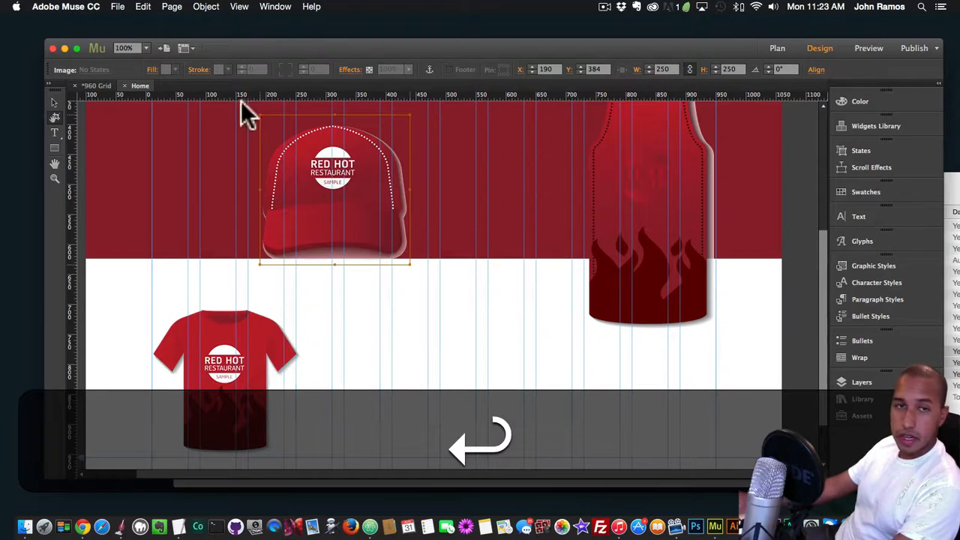
Resize the cap's frame to 250 and place it beside the T-shirt at about X 395, Y 705
{"action": "left_click", "coordinate": [459, 284]}
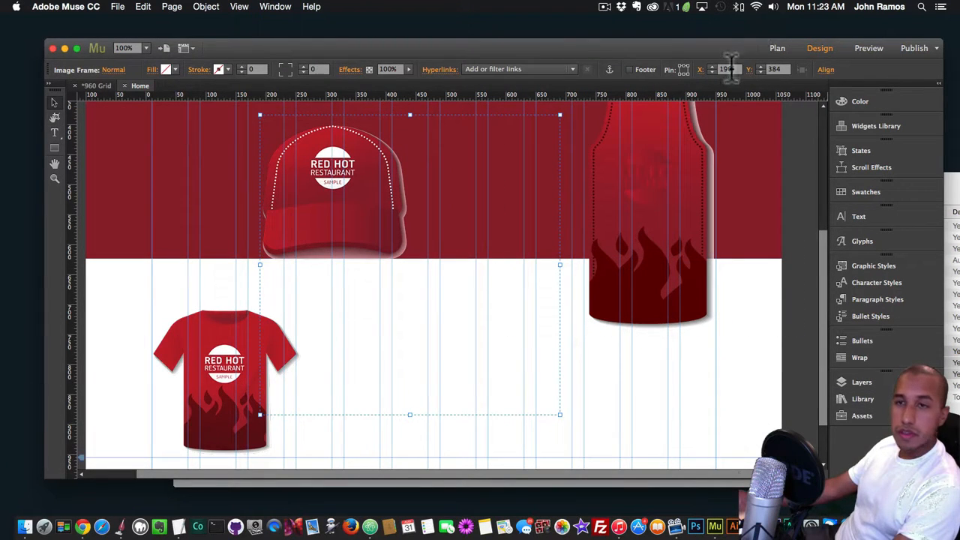
{"action": "left_click", "coordinate": [747, 69]}
{"action": "type", "text": "200"}
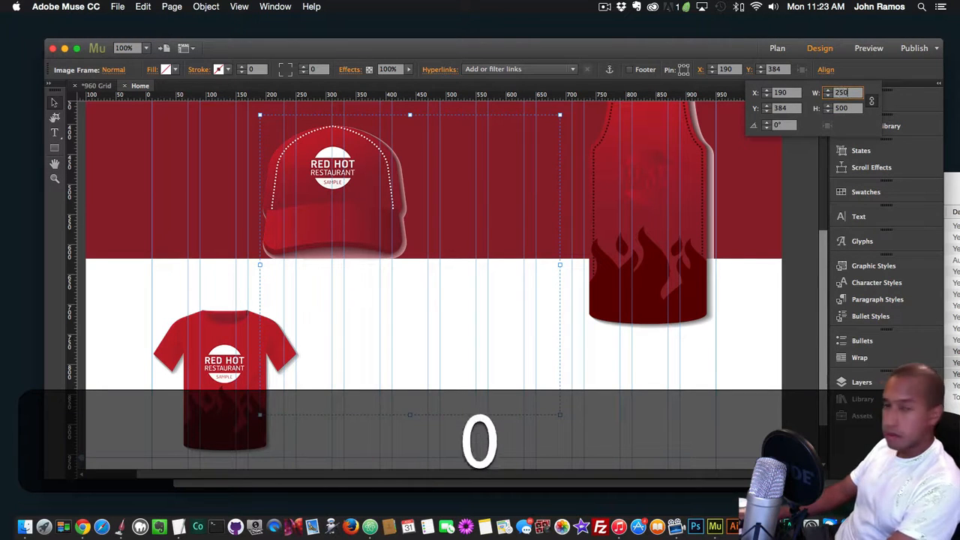
{"action": "key", "text": "Return"}
{"action": "left_click_drag", "start_coordinate": [385, 244], "coordinate": [459, 391]}
Select the apron picture inside its frame and set its width to 250 with proportions kept
{"action": "left_click", "coordinate": [637, 235]}
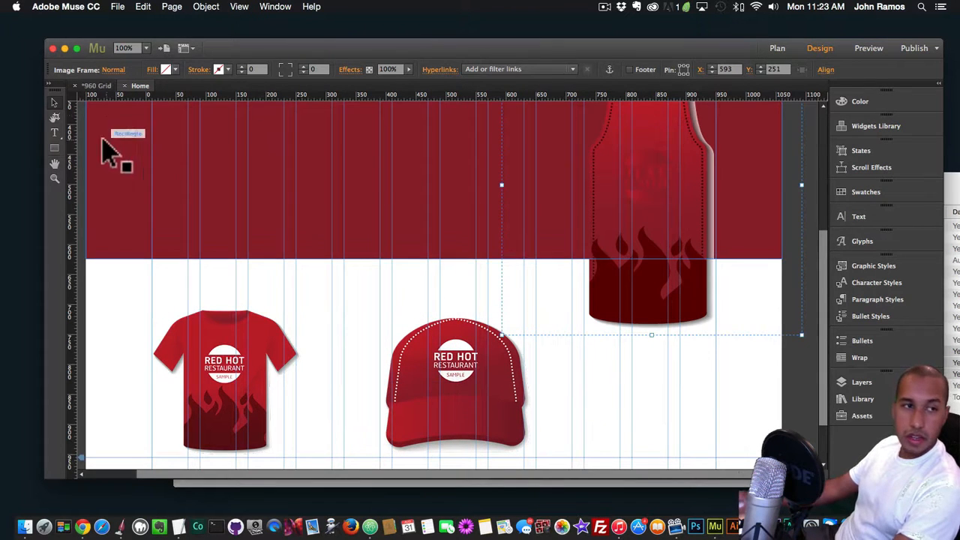
{"action": "left_click", "coordinate": [653, 189]}
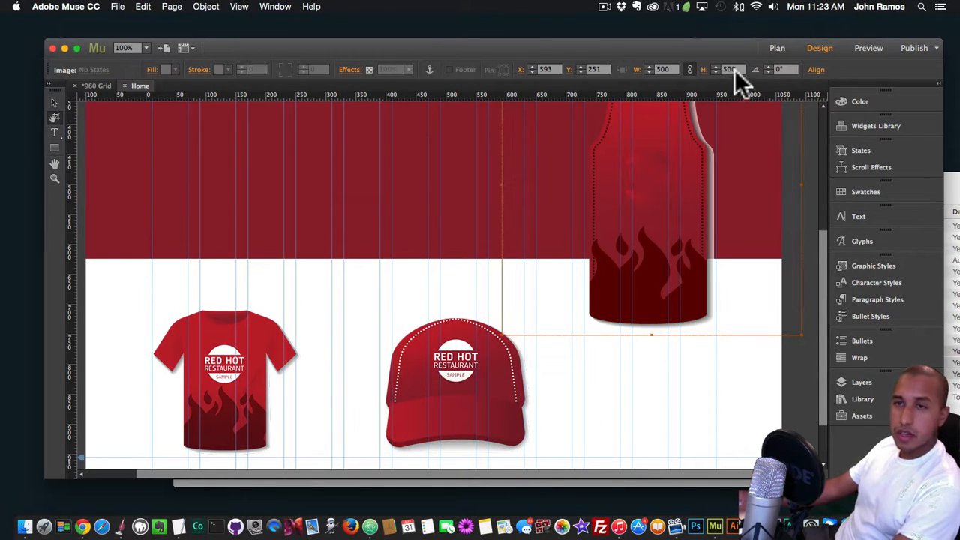
{"action": "type", "text": "250"}
{"action": "key", "text": "Return"}
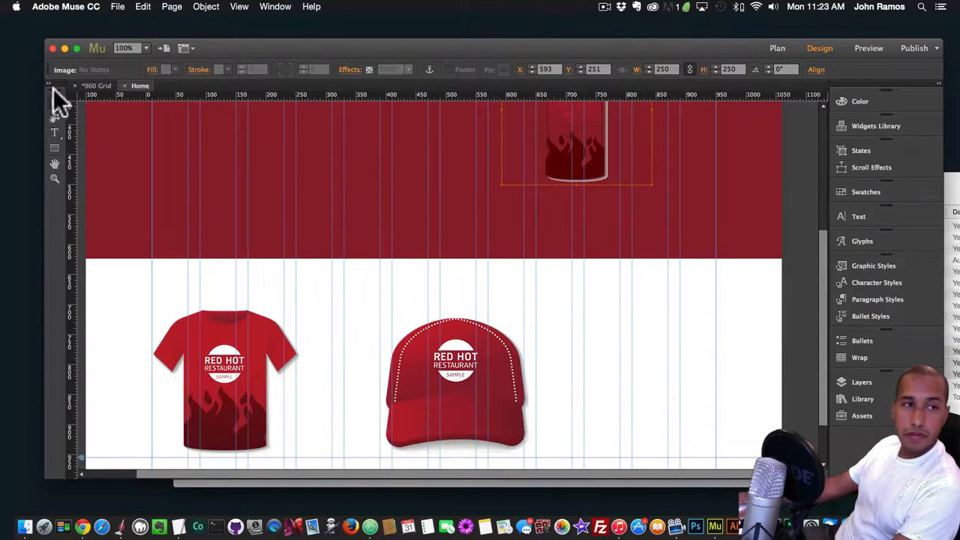
Resize the apron's frame to 250 and line it up beside the cap at about X 700, Y 705
{"action": "left_click", "coordinate": [665, 260]}
{"action": "left_click", "coordinate": [751, 70]}
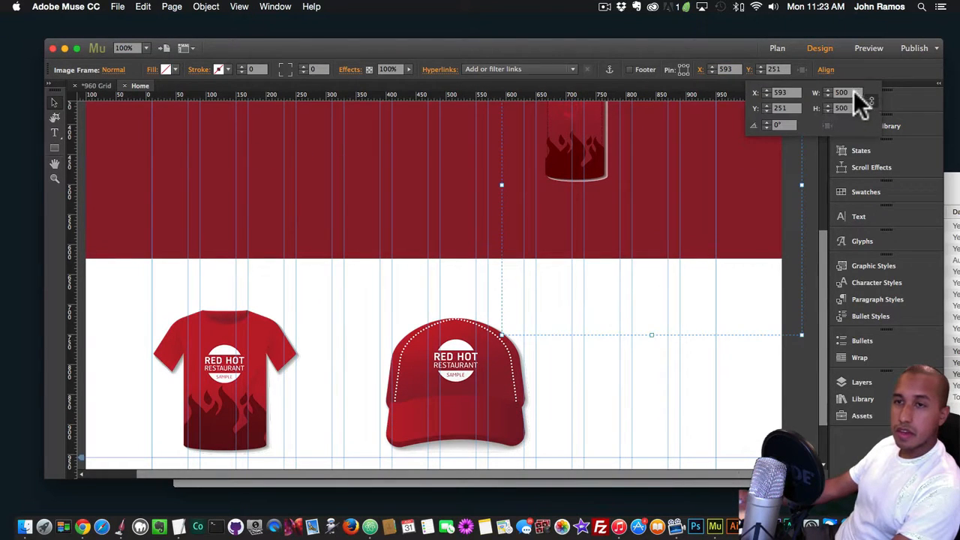
{"action": "type", "text": "250"}
{"action": "key", "text": "Return"}
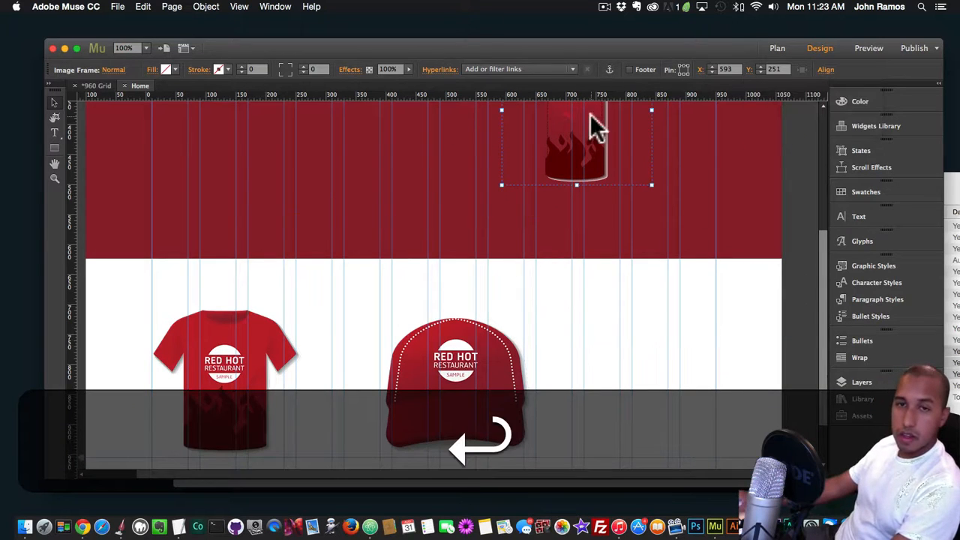
{"action": "left_click_drag", "start_coordinate": [596, 128], "coordinate": [654, 409]}
{"action": "scroll", "coordinate": [600, 315], "scroll_direction": "down", "scroll_amount": 2}
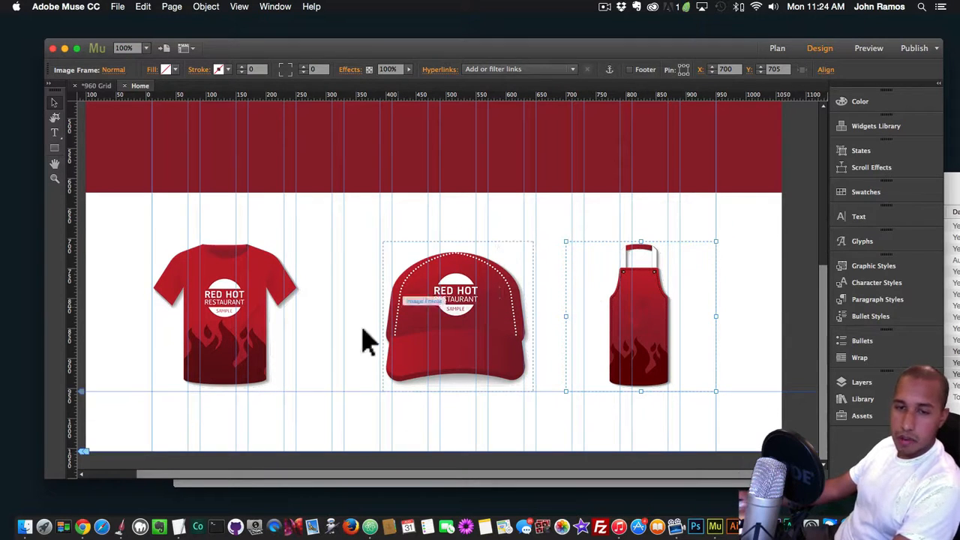
{"action": "left_click", "coordinate": [504, 327]}
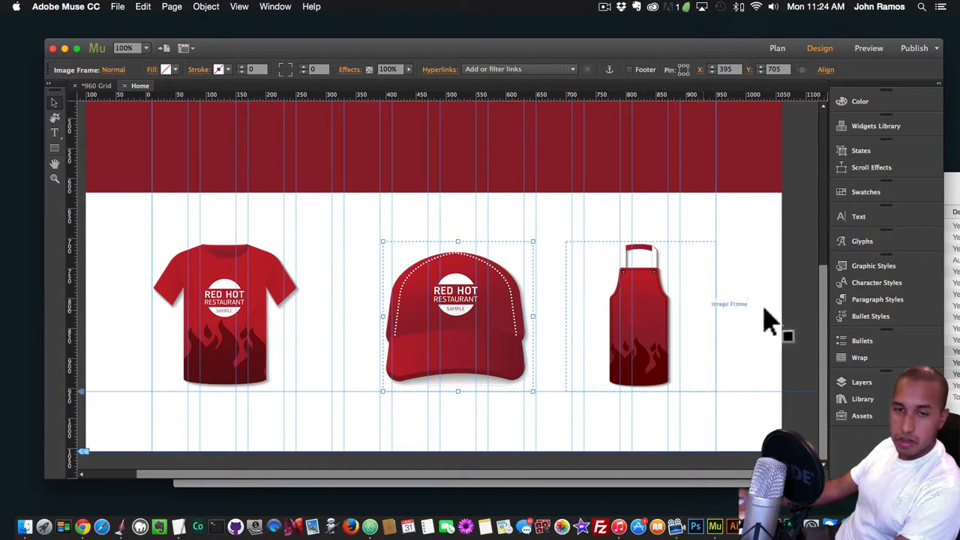
Open the Library of installed Muse widgets
{"action": "left_click", "coordinate": [857, 397]}
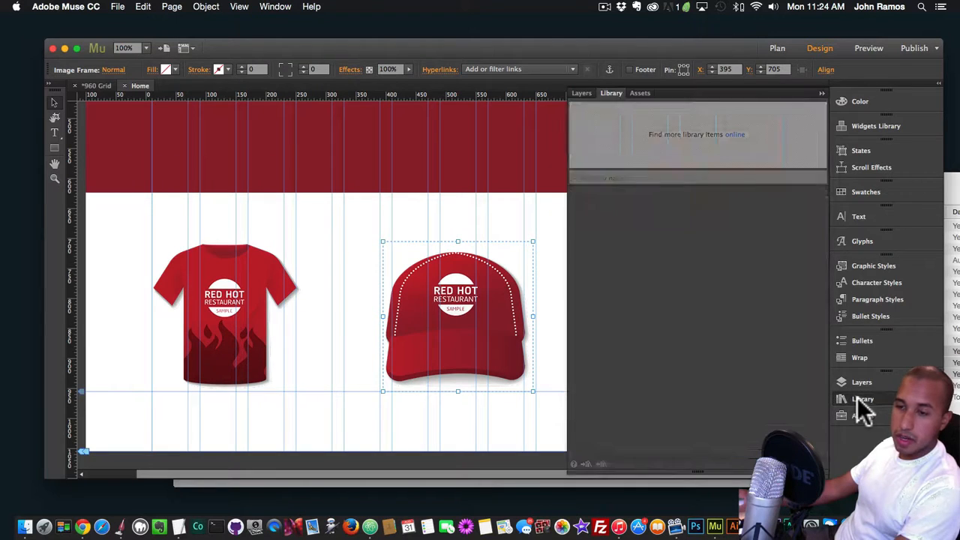
{"action": "left_click", "coordinate": [876, 396]}
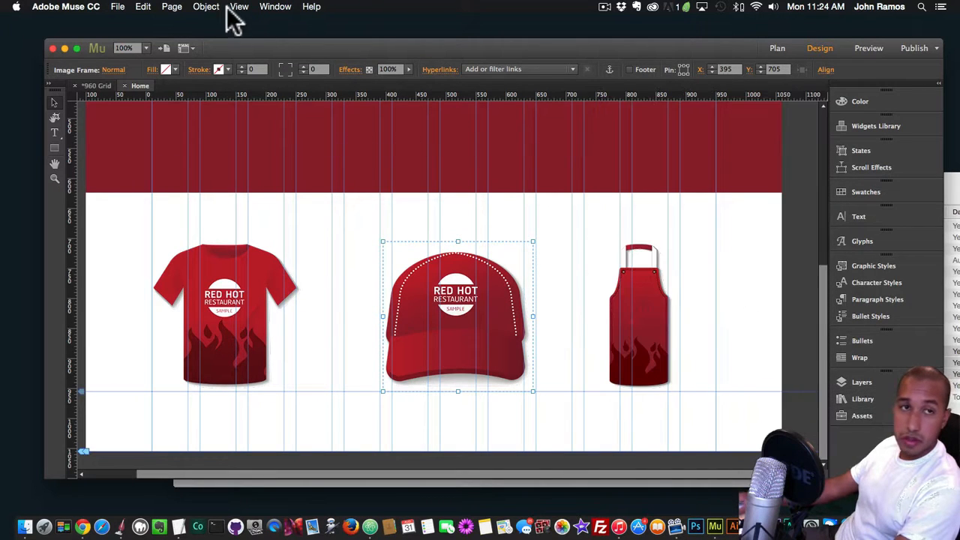
{"action": "left_click", "coordinate": [275, 7]}
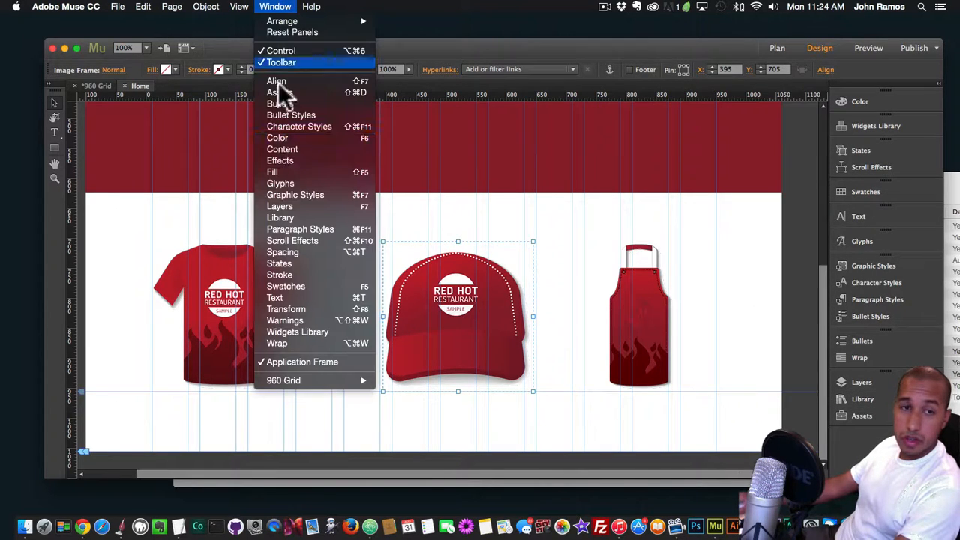
{"action": "left_click", "coordinate": [287, 219]}
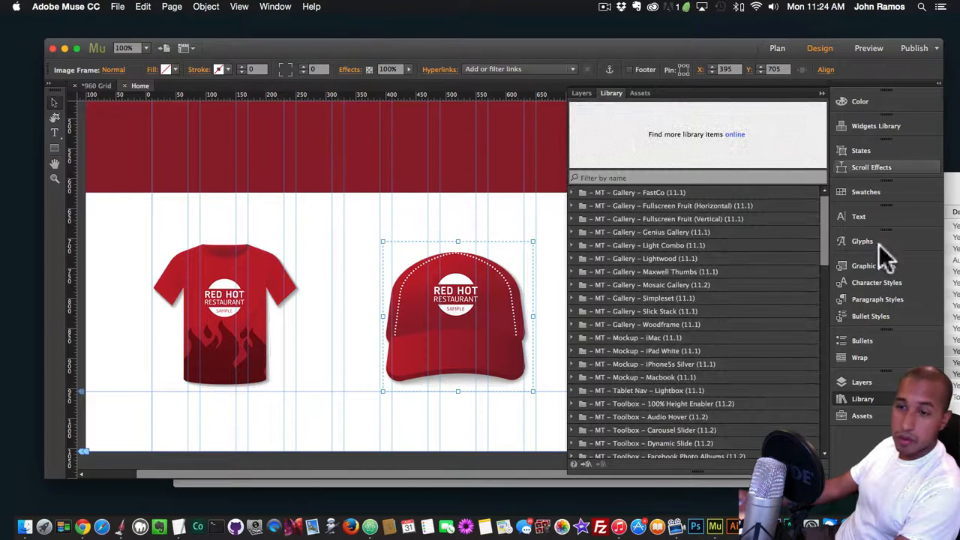
{"action": "left_click", "coordinate": [861, 398]}
{"action": "left_click", "coordinate": [869, 398]}
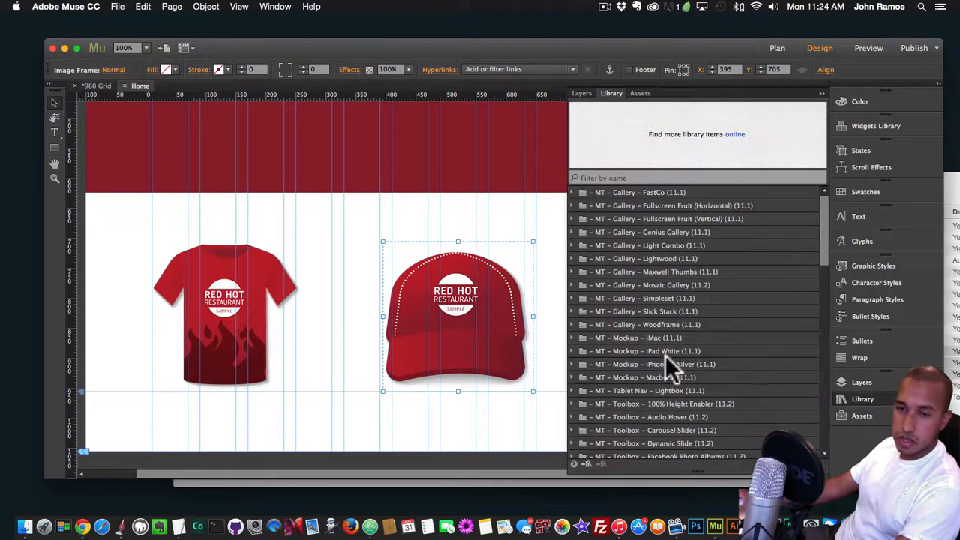
Locate the PayPal Animated Buy Buttons Widget and its with Icons variant in the library
{"action": "scroll", "coordinate": [686, 357], "scroll_direction": "down", "scroll_amount": 10}
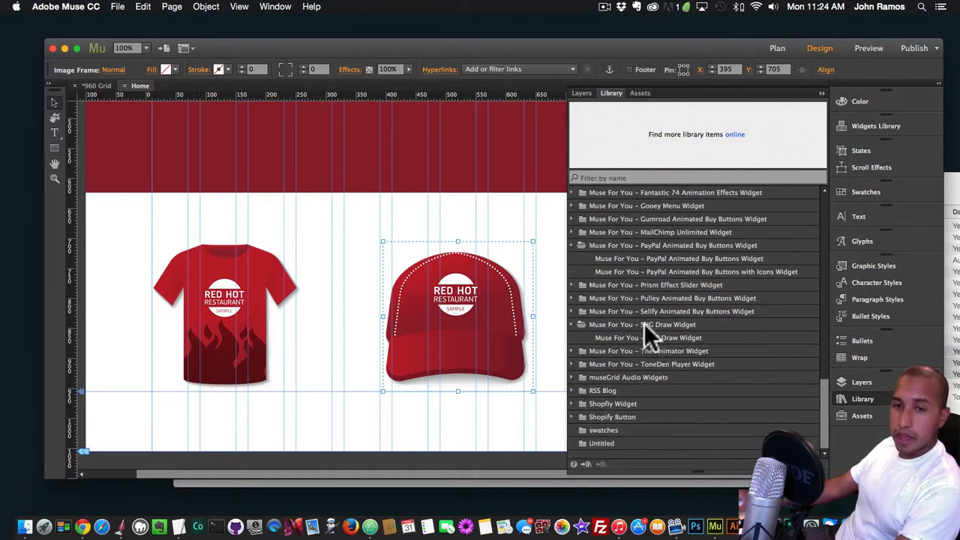
{"action": "scroll", "coordinate": [645, 323], "scroll_direction": "up", "scroll_amount": 3}
{"action": "left_click", "coordinate": [629, 327]}
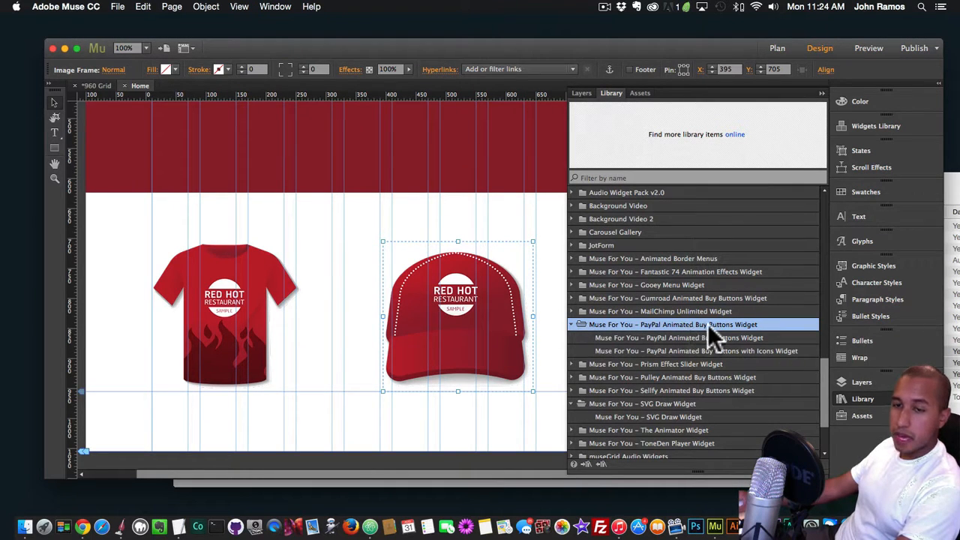
{"action": "left_click", "coordinate": [659, 338]}
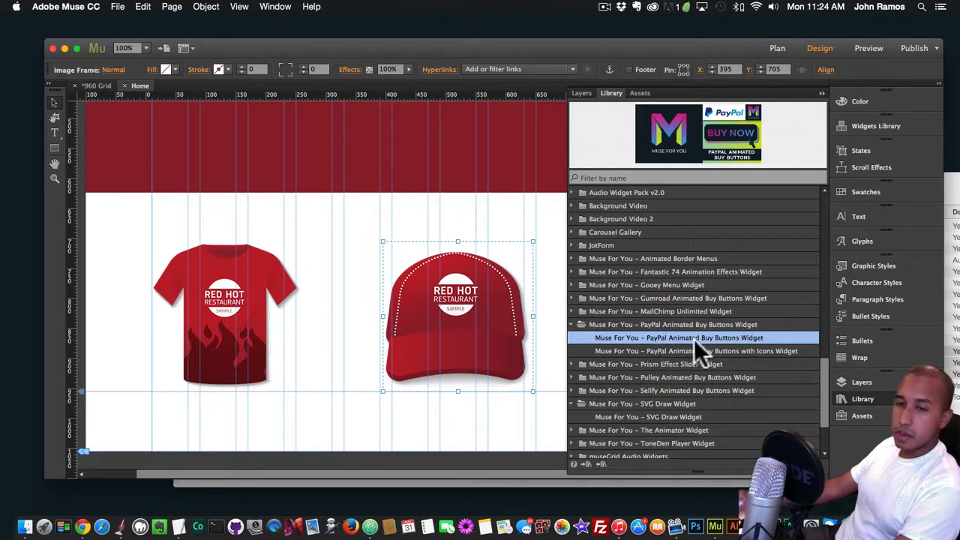
{"action": "left_click", "coordinate": [671, 350]}
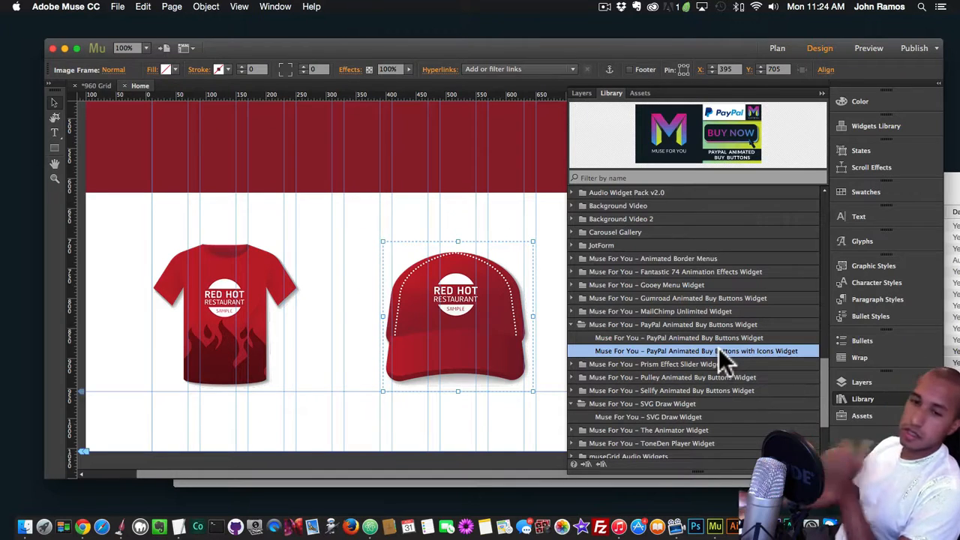
Place the PayPal Animated Buy Buttons Widget on the page, centred beneath the T-shirt at about X 60, Y 975
{"action": "left_click_drag", "start_coordinate": [714, 335], "coordinate": [133, 370]}
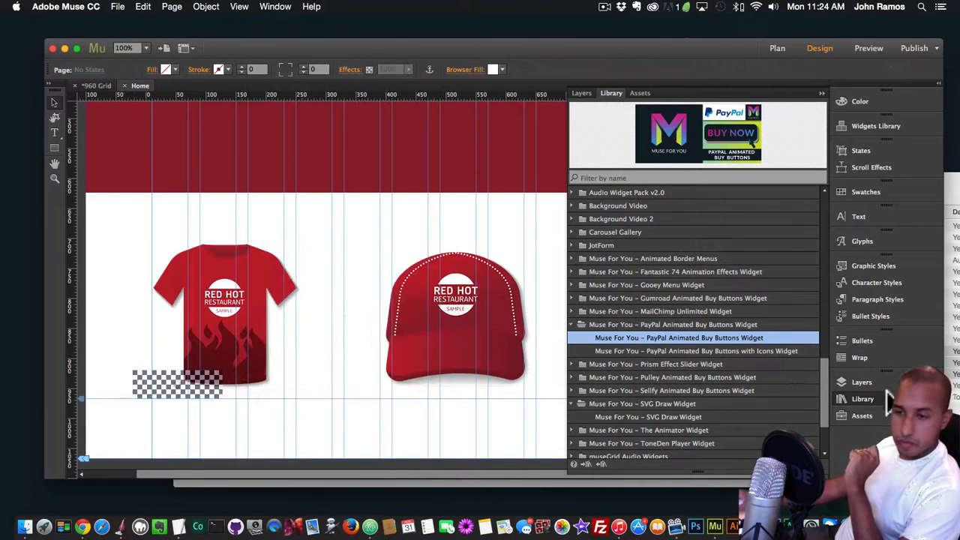
{"action": "left_click", "coordinate": [884, 399]}
{"action": "left_click_drag", "start_coordinate": [182, 390], "coordinate": [232, 423]}
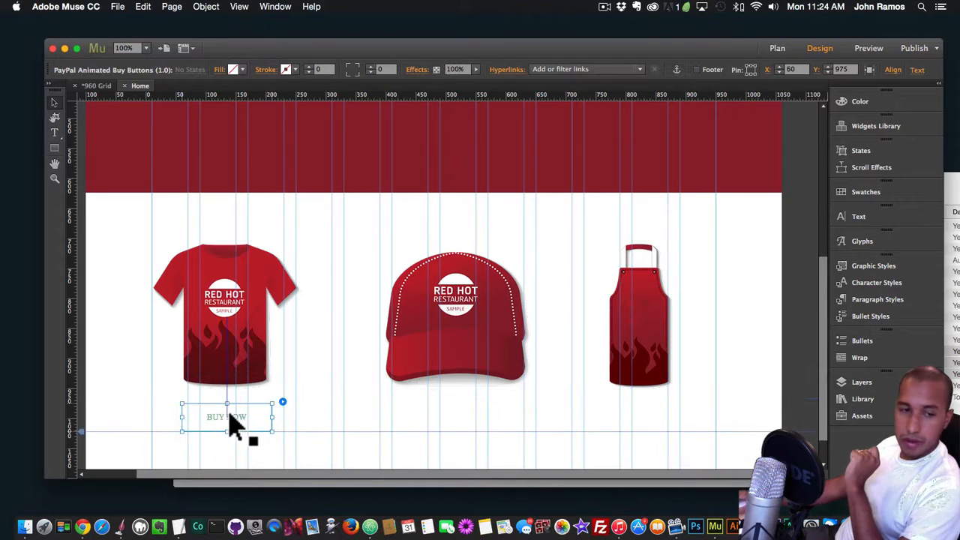
{"action": "scroll", "coordinate": [238, 422], "scroll_direction": "down", "scroll_amount": 2}
{"action": "mouse_move", "coordinate": [238, 379]}
{"action": "left_mouse_down"}
{"action": "mouse_move", "coordinate": [227, 380]}
{"action": "mouse_move", "coordinate": [236, 379]}
{"action": "left_mouse_up"}
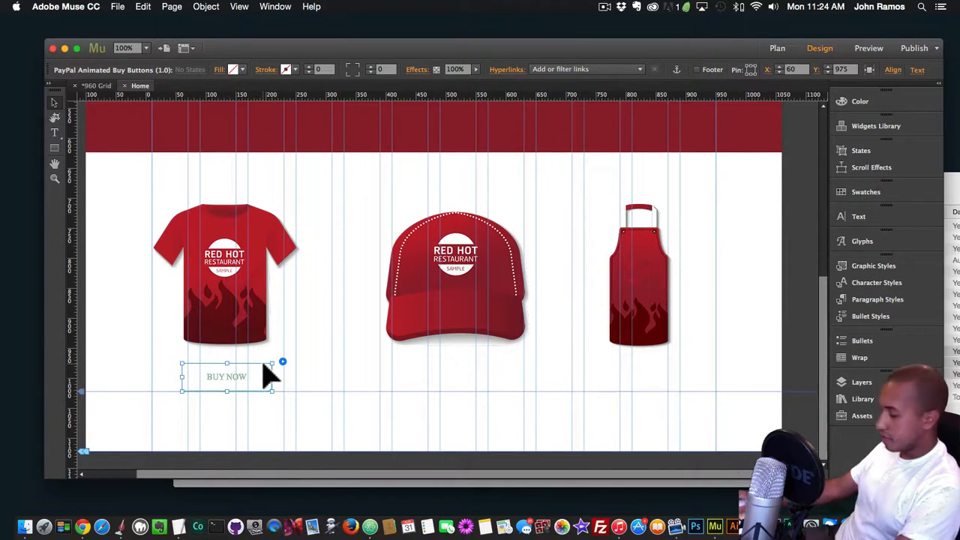
Preview the page in the browser, check the buy button's hover animation under the T-shirt, and return to Muse
{"action": "key", "text": "shift+super+e"}
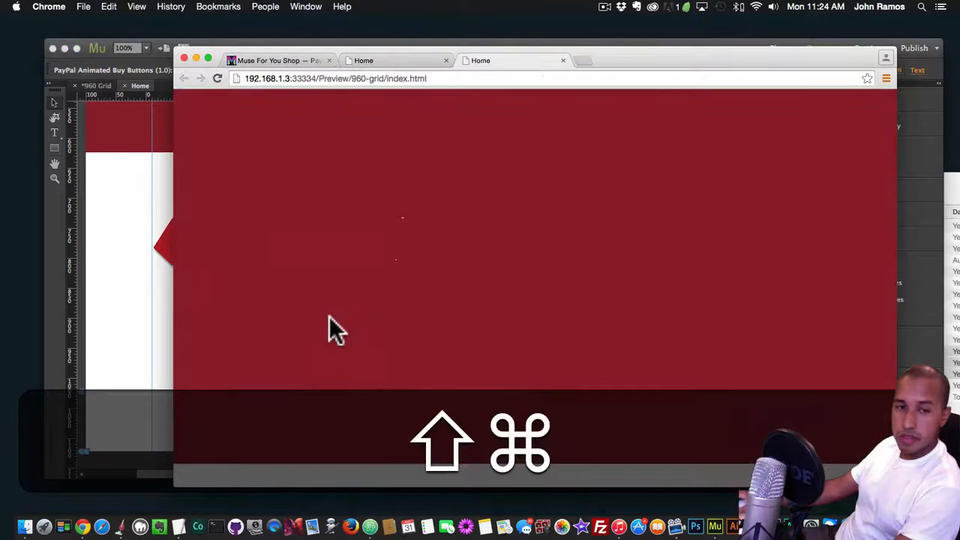
{"action": "mouse_move", "coordinate": [327, 416]}
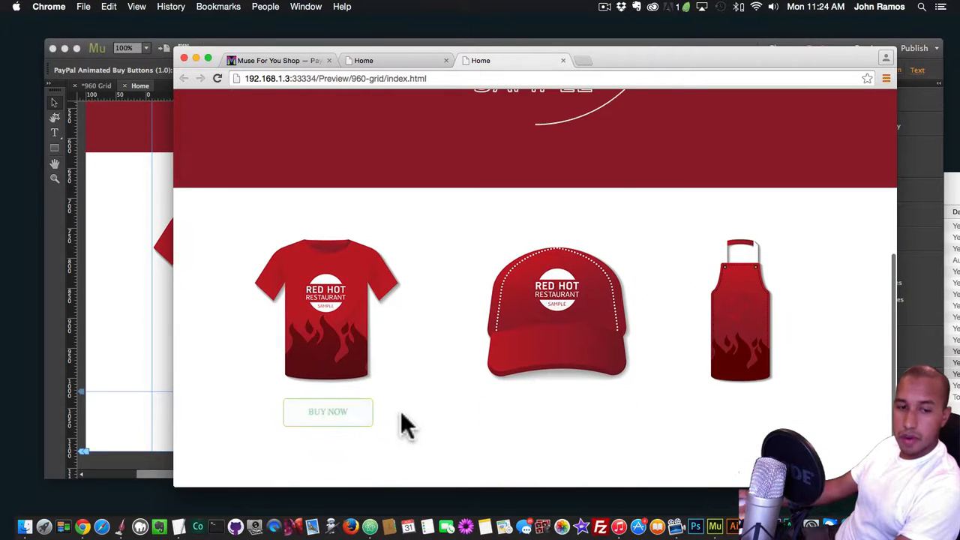
{"action": "left_click", "coordinate": [166, 358]}
Review the available animation styles for the T-shirt's buy button and set its style to Ujarak 2
{"action": "left_click", "coordinate": [282, 362]}
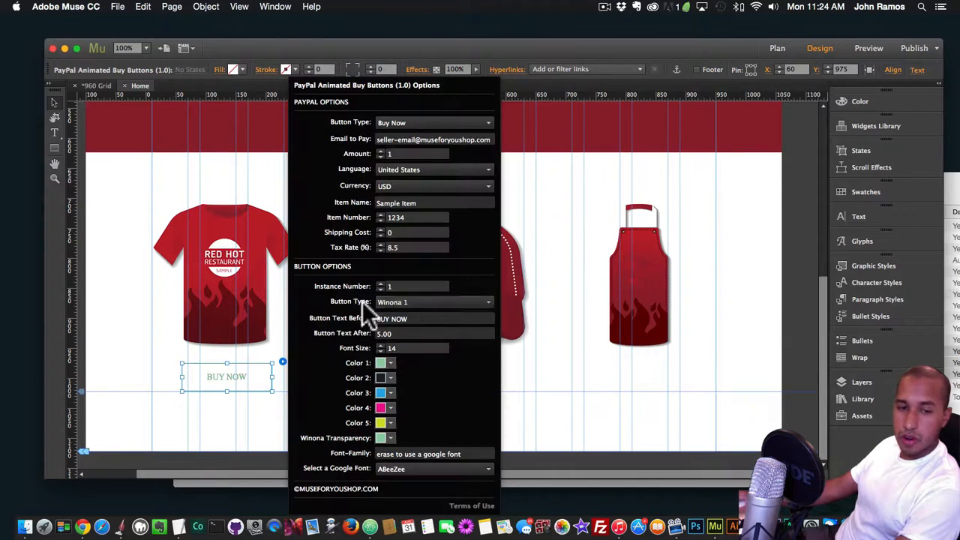
{"action": "left_click", "coordinate": [404, 299]}
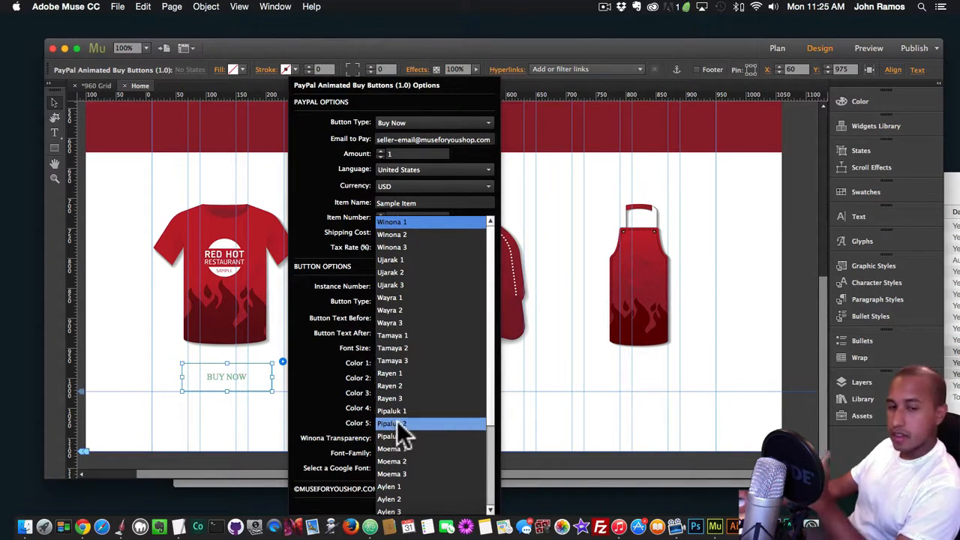
{"action": "scroll", "coordinate": [397, 421], "scroll_direction": "down", "scroll_amount": 3}
{"action": "scroll", "coordinate": [397, 421], "scroll_direction": "up", "scroll_amount": 3}
{"action": "scroll", "coordinate": [396, 418], "scroll_direction": "down", "scroll_amount": 3}
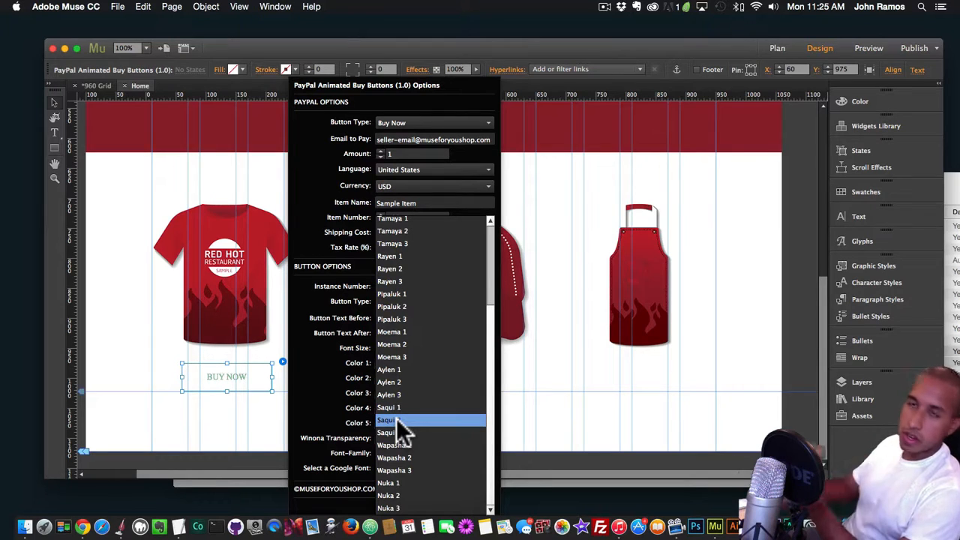
{"action": "scroll", "coordinate": [393, 363], "scroll_direction": "up", "scroll_amount": 3}
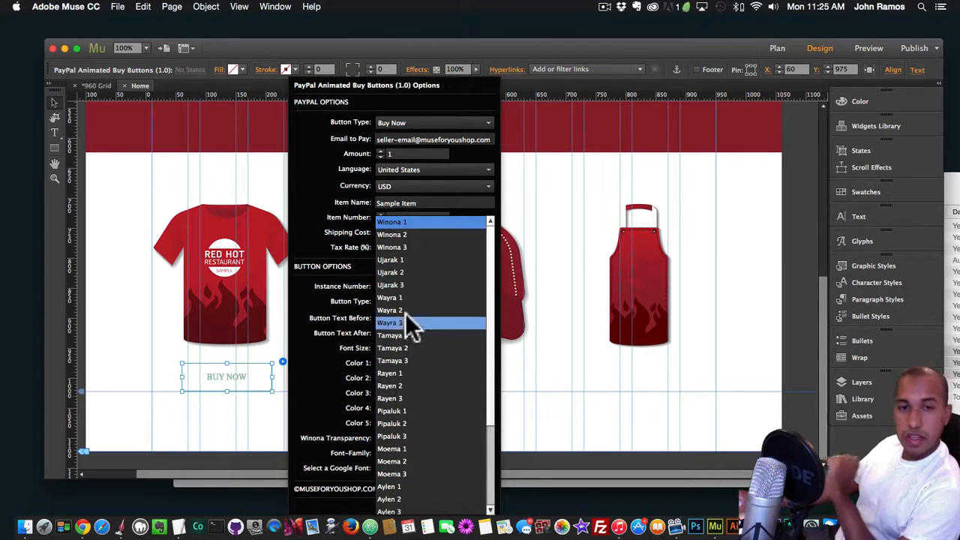
{"action": "left_click", "coordinate": [392, 272]}
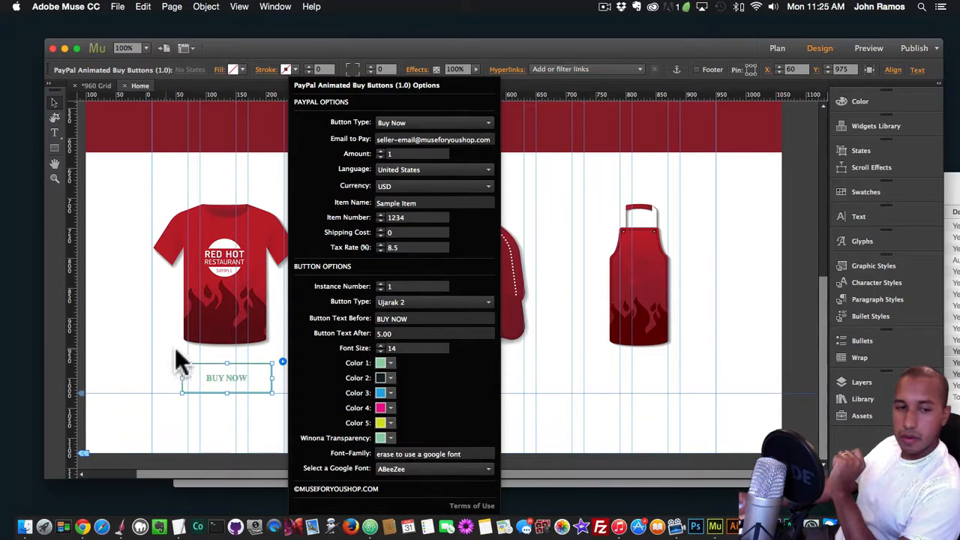
{"action": "left_click", "coordinate": [253, 351]}
{"action": "left_click", "coordinate": [268, 370]}
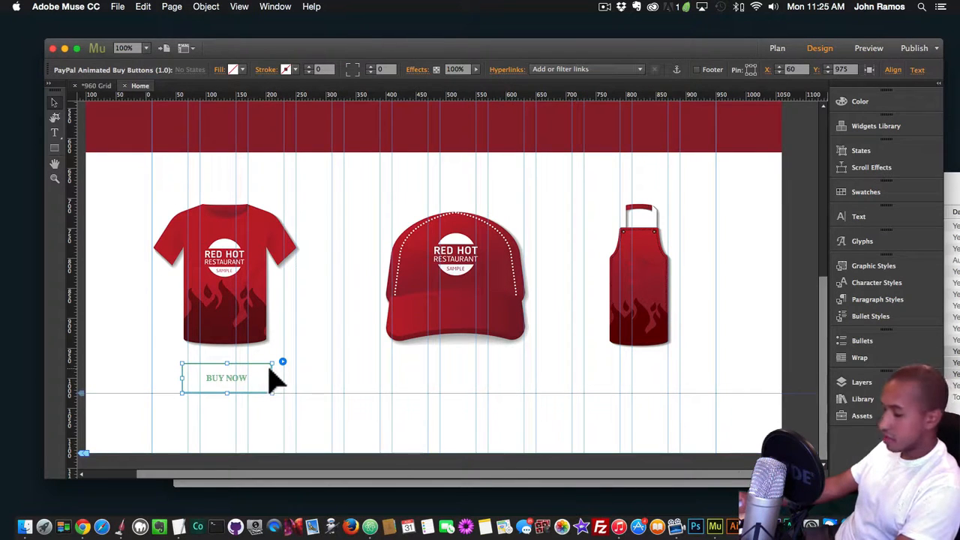
Preview the page in Chrome again, check the Ujarak 2 hover effect, and return to the button's options in Muse
{"action": "key", "text": "shift+super+e"}
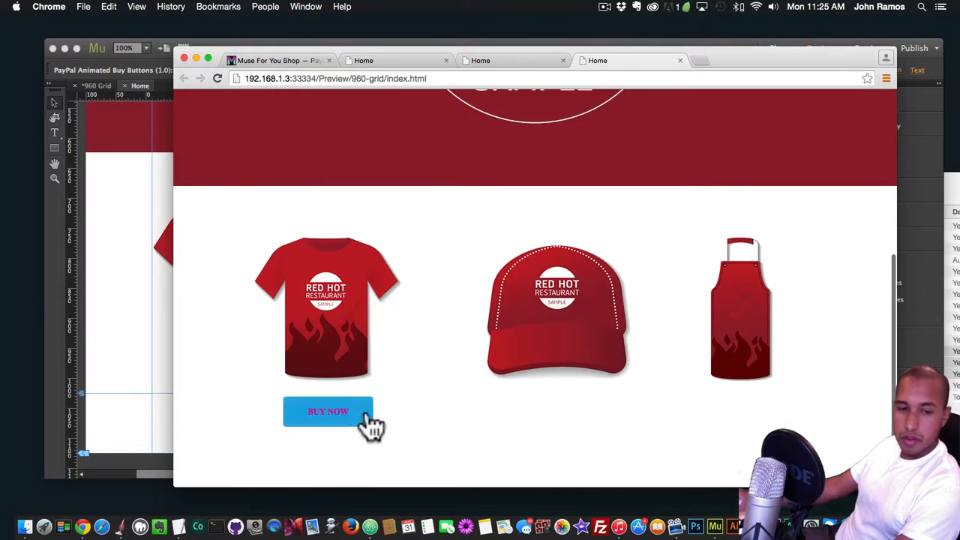
{"action": "left_click", "coordinate": [156, 345]}
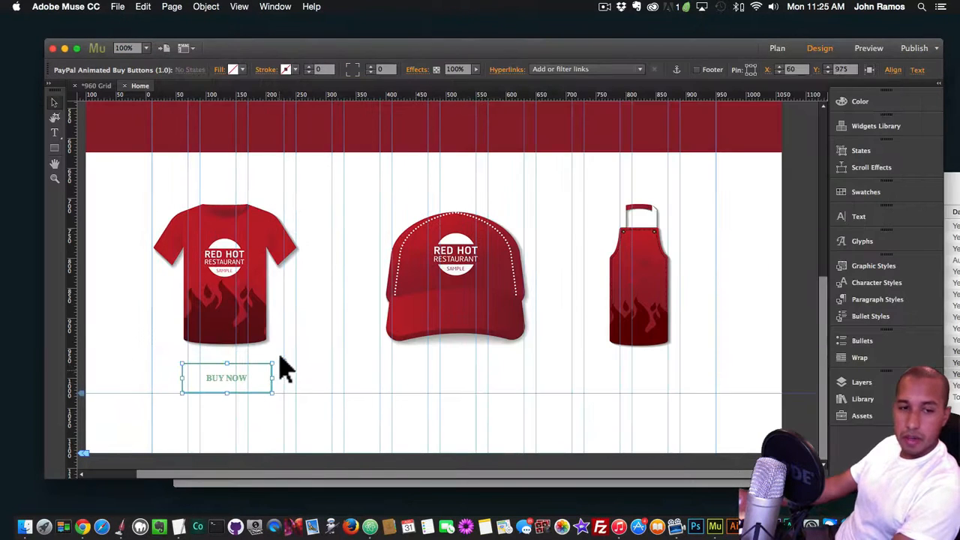
{"action": "left_click", "coordinate": [282, 363]}
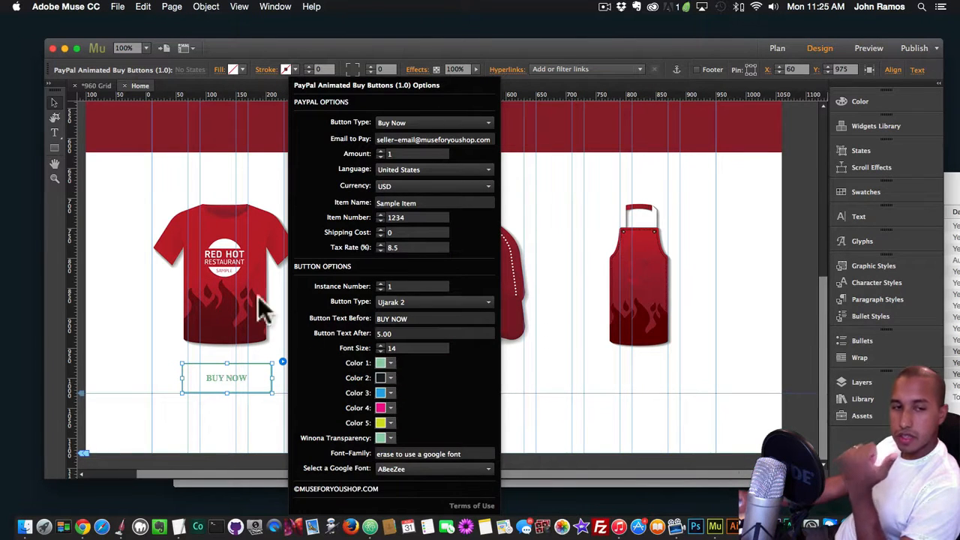
Sample the T-shirt's bright red BE1E2D as the page fill and save it as a new swatch
{"action": "left_click", "coordinate": [149, 190]}
{"action": "left_click", "coordinate": [154, 189]}
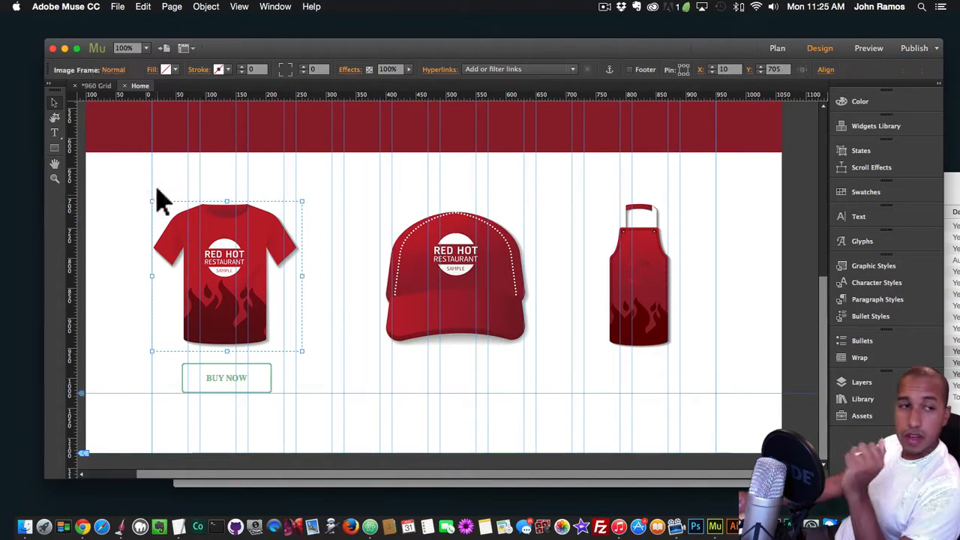
{"action": "left_click", "coordinate": [131, 172]}
{"action": "left_click", "coordinate": [176, 69]}
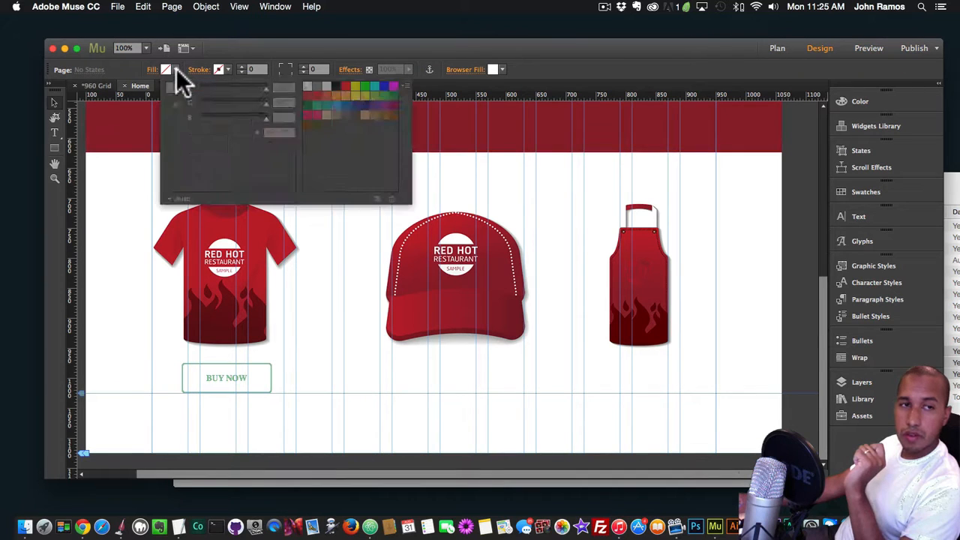
{"action": "left_click", "coordinate": [173, 105]}
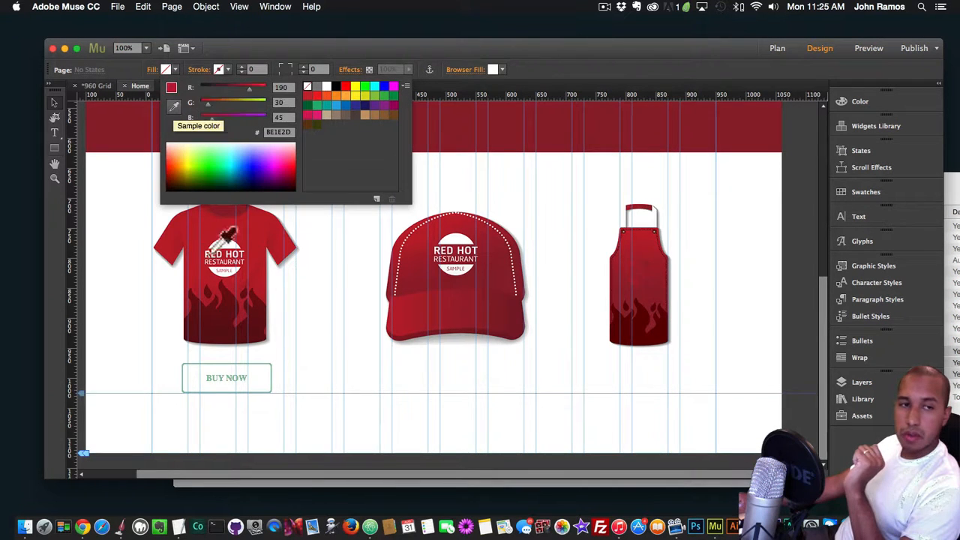
{"action": "left_click", "coordinate": [199, 229]}
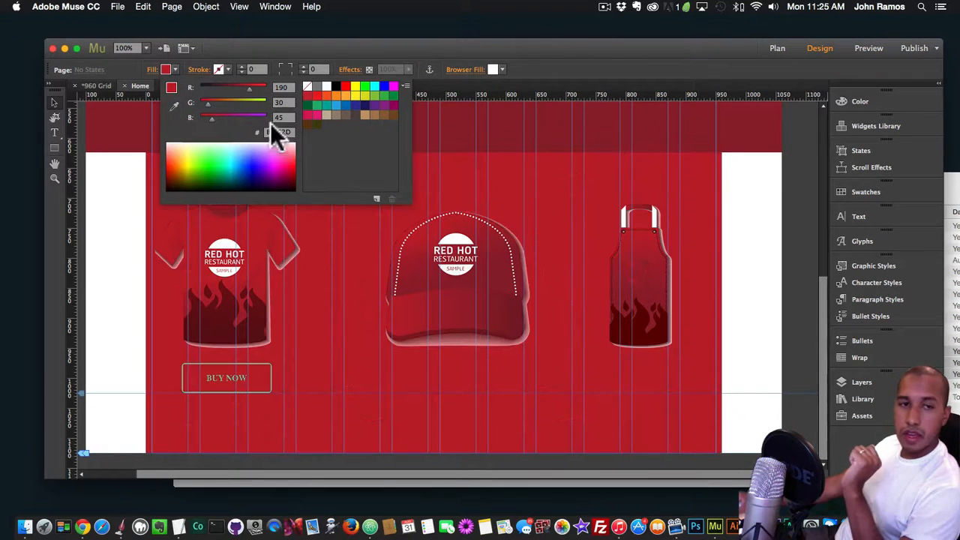
{"action": "left_click", "coordinate": [375, 193]}
{"action": "left_click", "coordinate": [568, 325]}
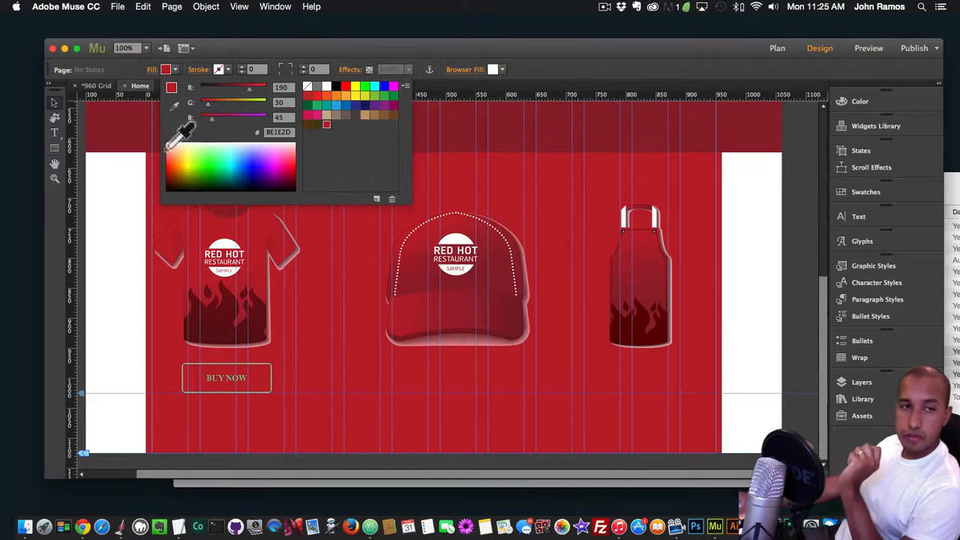
Sample the dark red 680C13 from the T-shirt's flames and save it as another swatch
{"action": "left_click", "coordinate": [174, 106]}
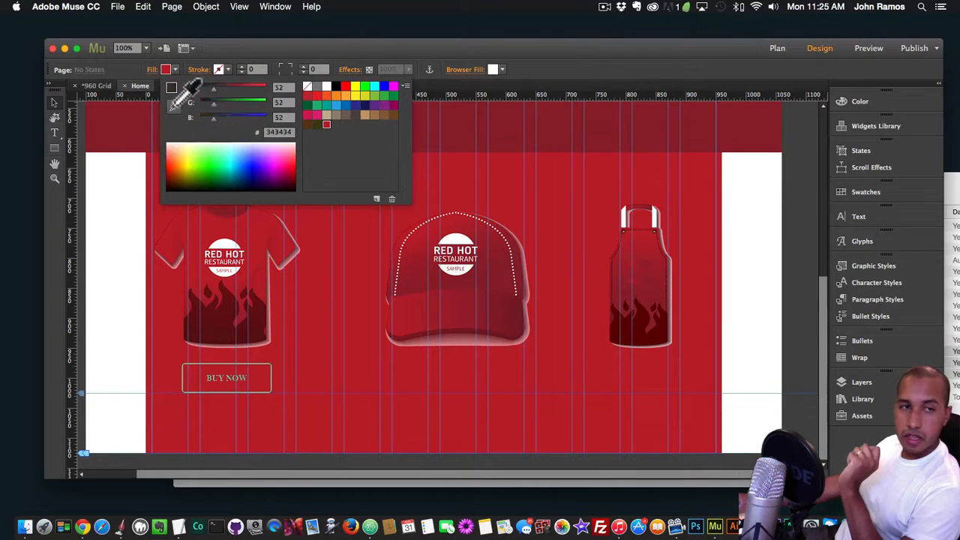
{"action": "left_click", "coordinate": [223, 314]}
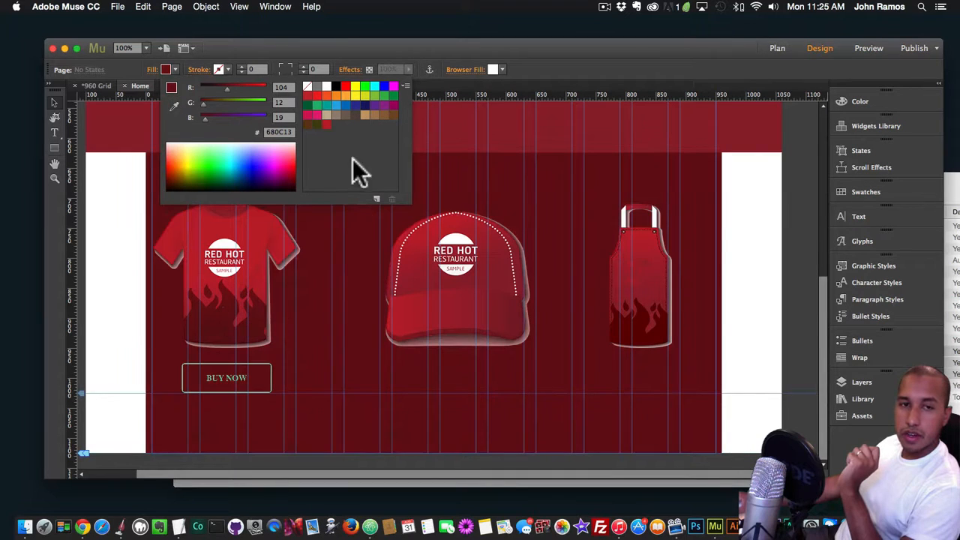
{"action": "left_click", "coordinate": [375, 197]}
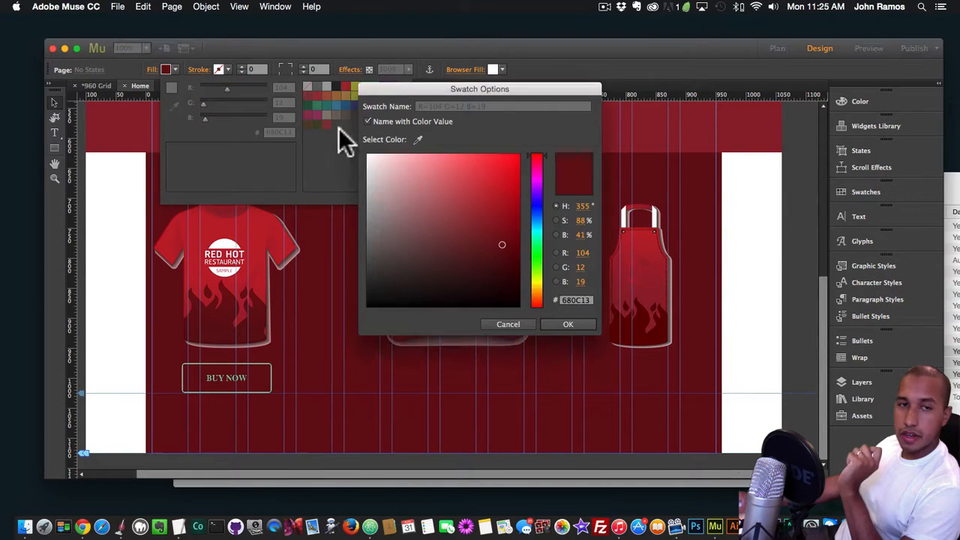
{"action": "left_click", "coordinate": [568, 324]}
Set the page fill back to none
{"action": "left_click", "coordinate": [133, 240]}
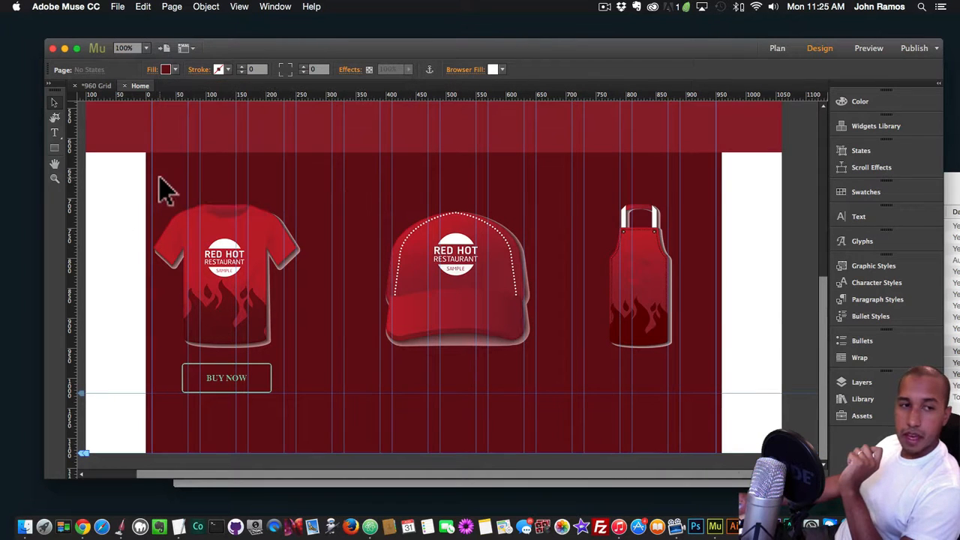
{"action": "left_click", "coordinate": [174, 69]}
{"action": "left_click", "coordinate": [306, 87]}
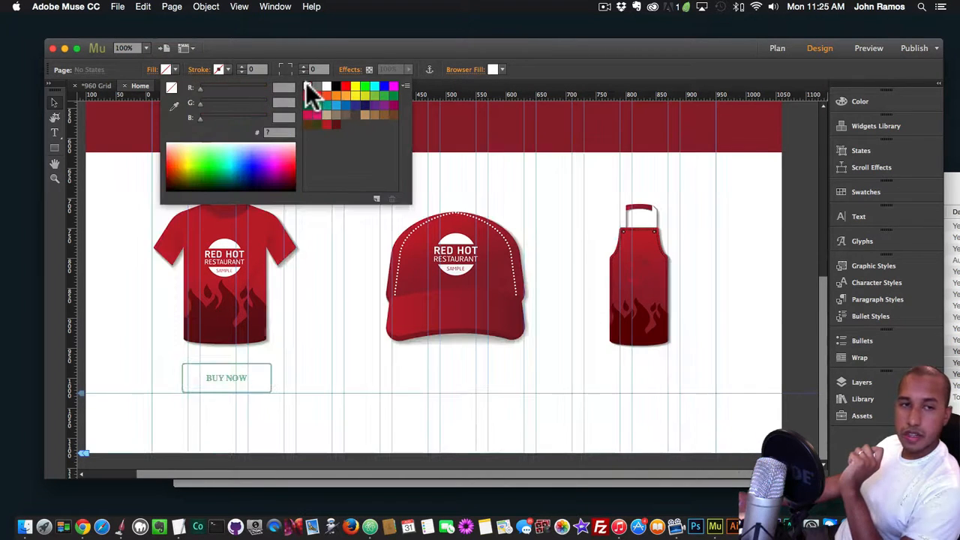
{"action": "left_click", "coordinate": [90, 236]}
Open the options of the T-shirt's buy button and set Color 1 to white and Color 2 to bright red BE1E2D
{"action": "left_click", "coordinate": [255, 389]}
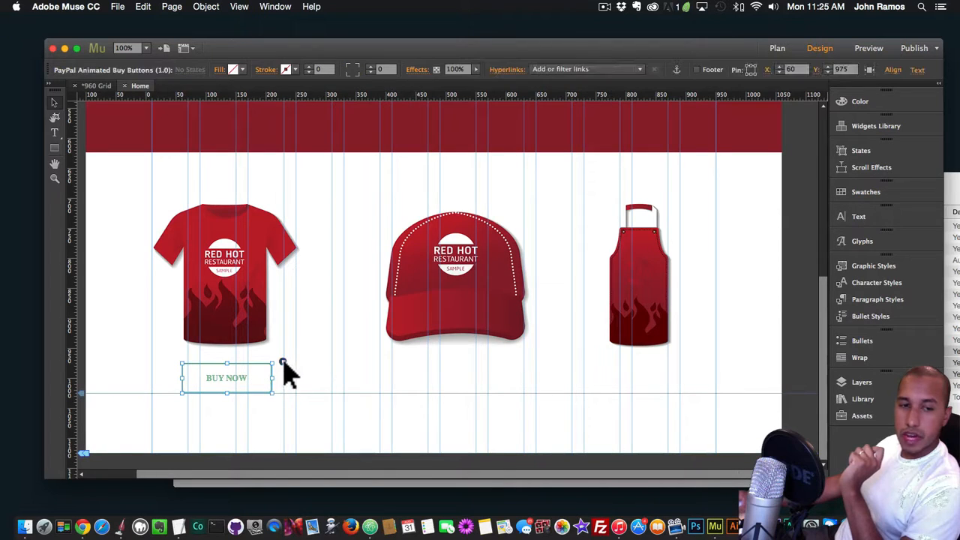
{"action": "left_click", "coordinate": [282, 362]}
{"action": "left_click", "coordinate": [389, 362]}
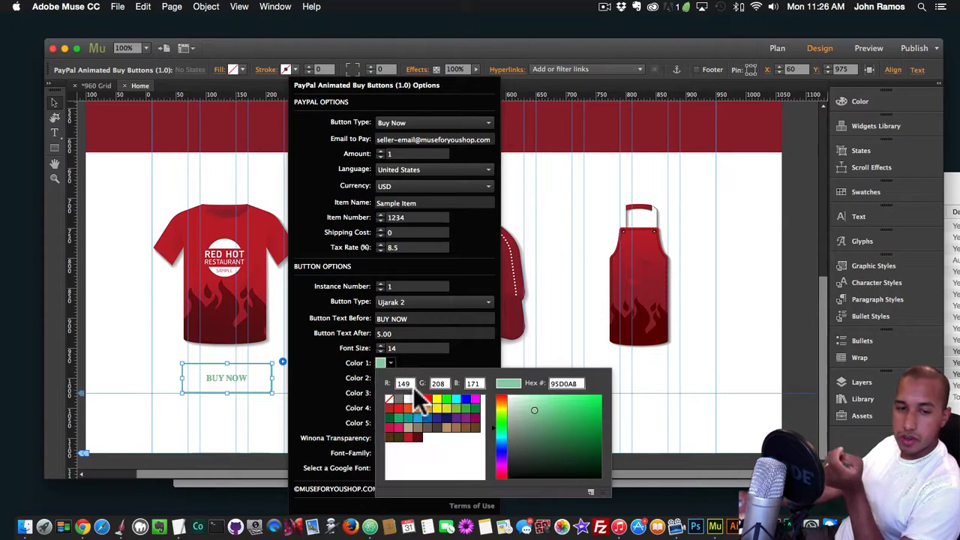
{"action": "left_click", "coordinate": [399, 399]}
{"action": "left_click", "coordinate": [390, 378]}
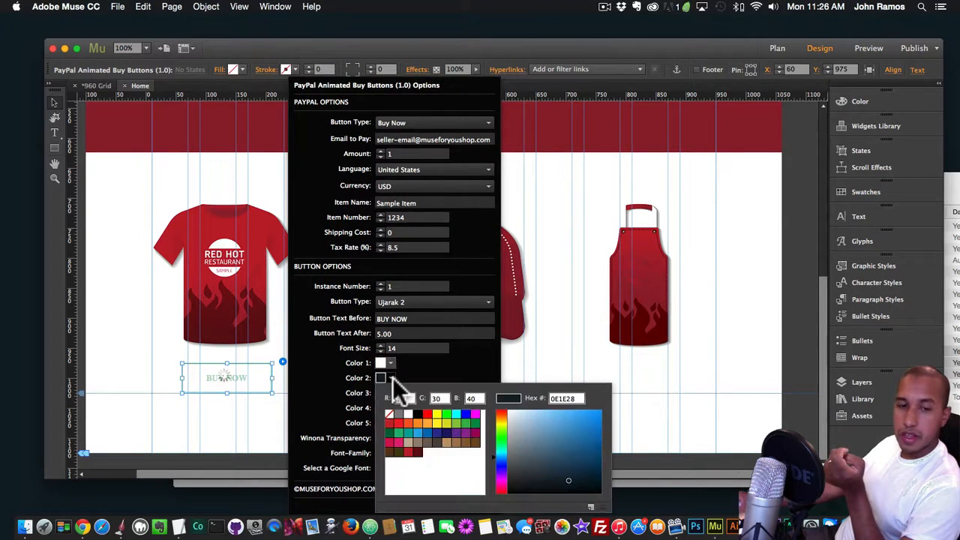
{"action": "left_click", "coordinate": [414, 453]}
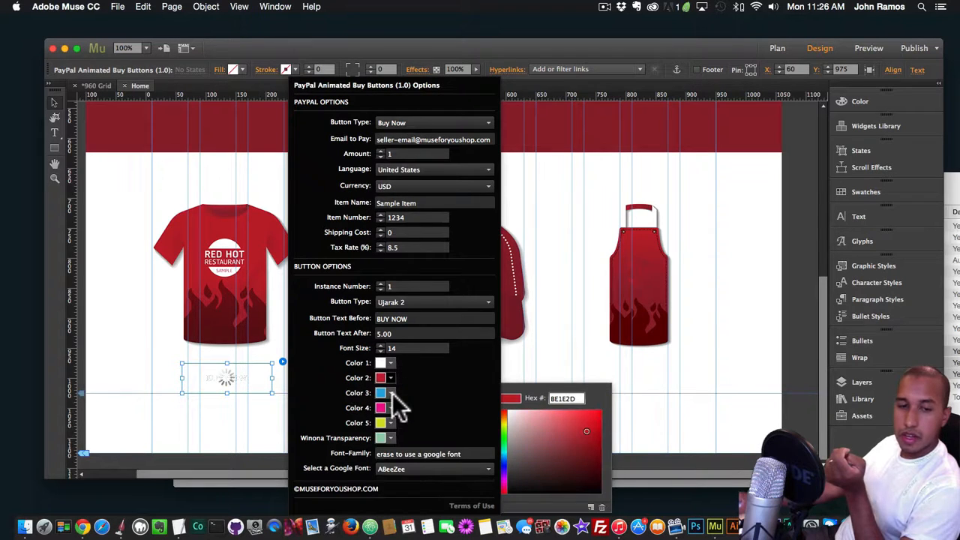
Set Color 3 and Color 5 to dark red 680C13, and Color 4 and Winona Transparency to bright red BE1E2D
{"action": "left_click", "coordinate": [391, 393]}
{"action": "left_click", "coordinate": [418, 327]}
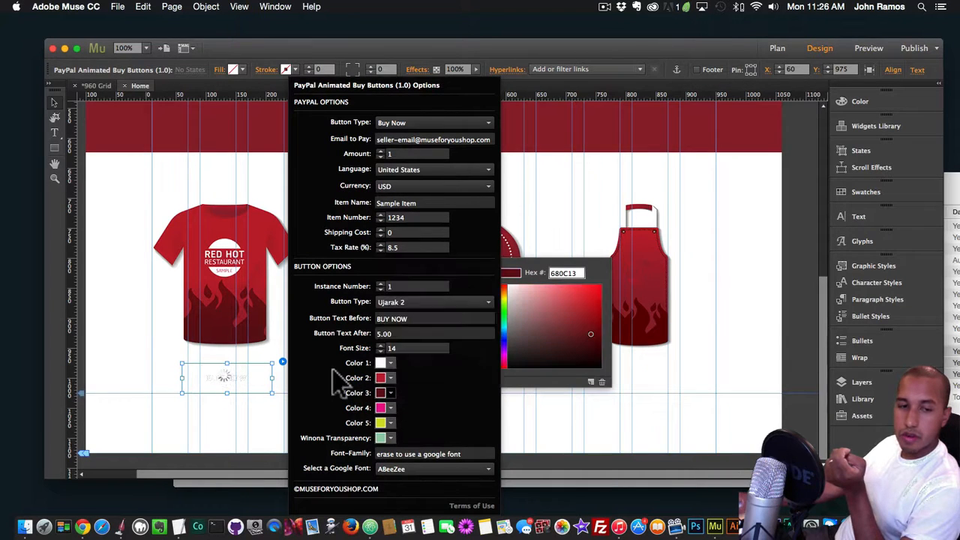
{"action": "left_click", "coordinate": [390, 407]}
{"action": "left_click", "coordinate": [408, 341]}
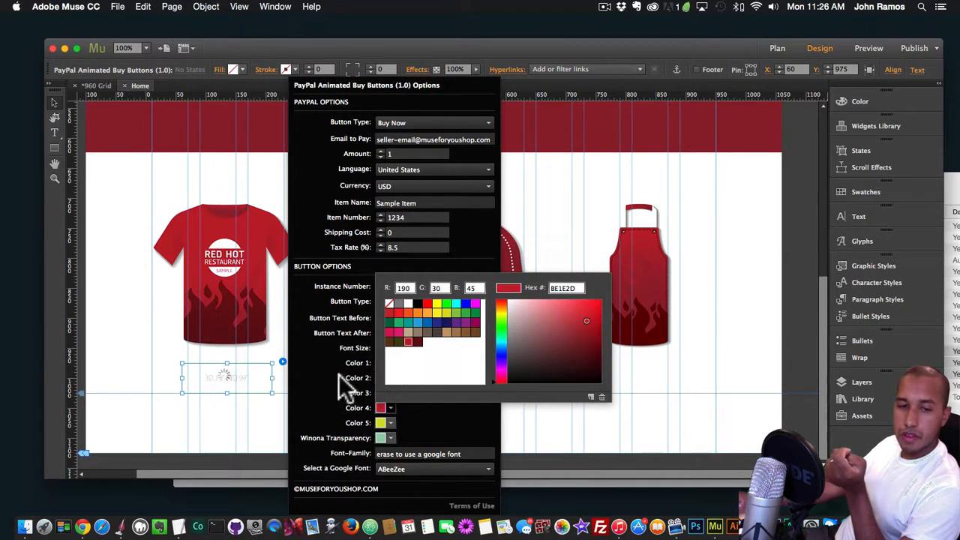
{"action": "left_click", "coordinate": [390, 423]}
{"action": "left_click", "coordinate": [419, 359]}
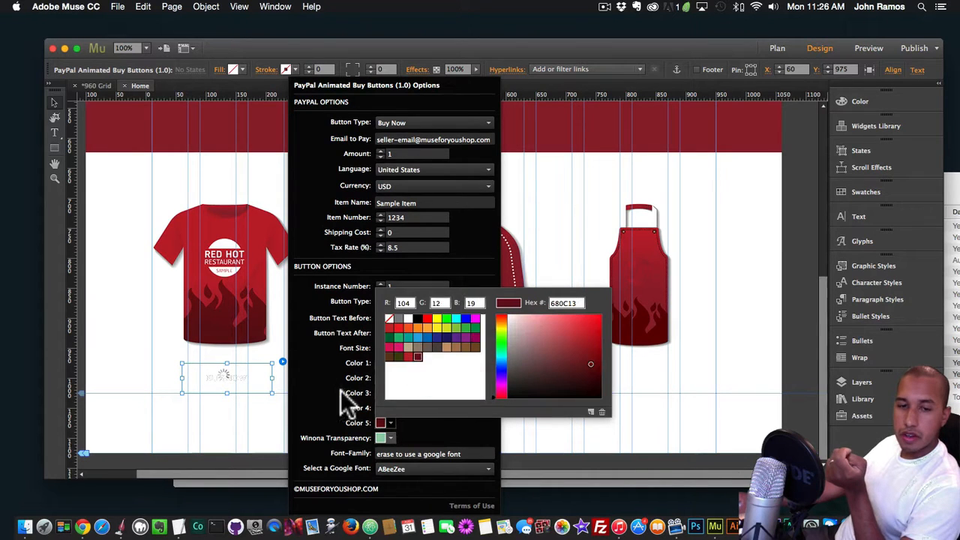
{"action": "left_click", "coordinate": [390, 437]}
{"action": "left_click", "coordinate": [405, 368]}
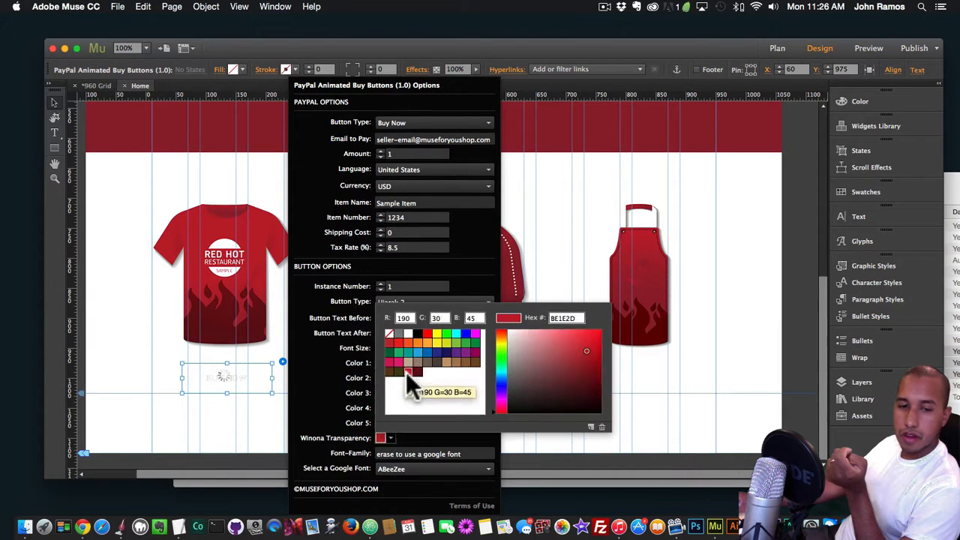
Change the buy button's Color 1 to the dark red swatch 680C13
{"action": "left_click", "coordinate": [390, 364]}
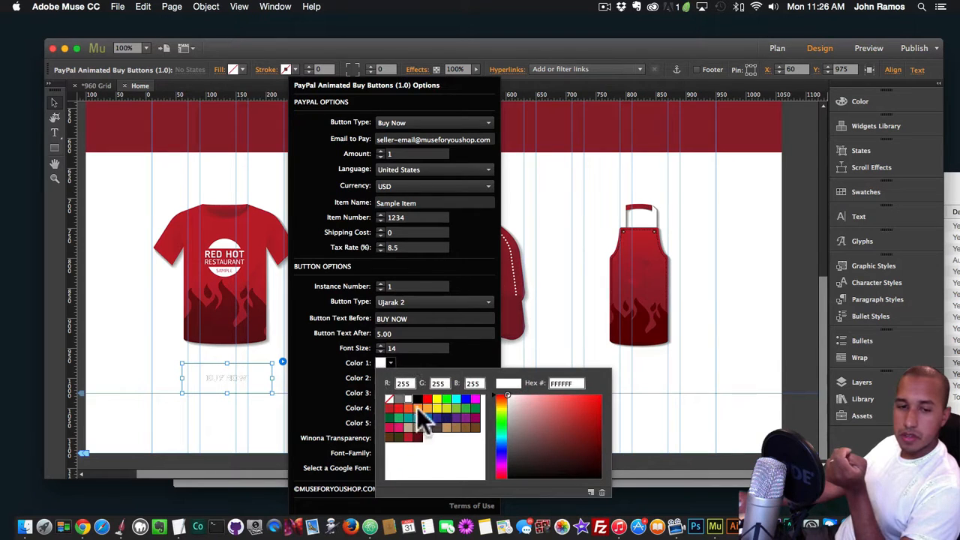
{"action": "left_click", "coordinate": [417, 437]}
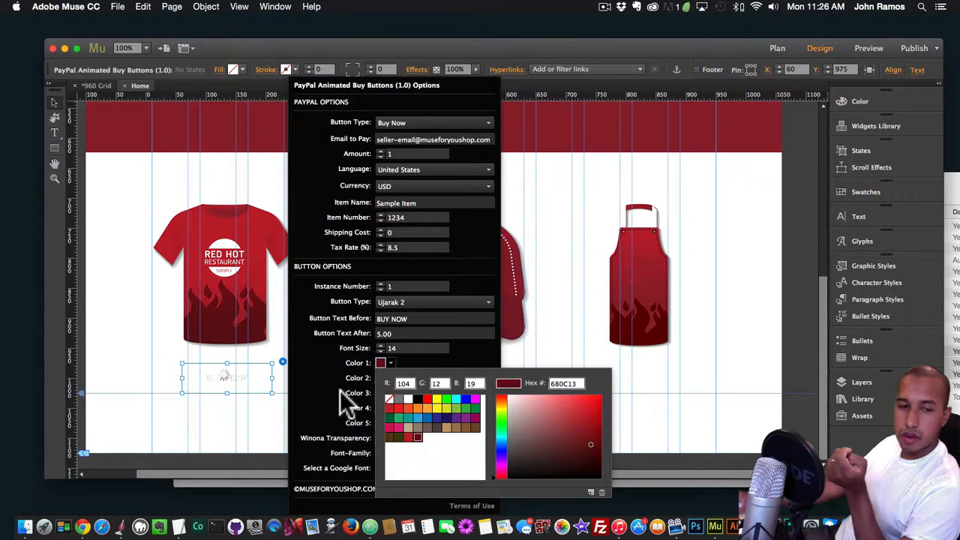
{"action": "left_click", "coordinate": [221, 381]}
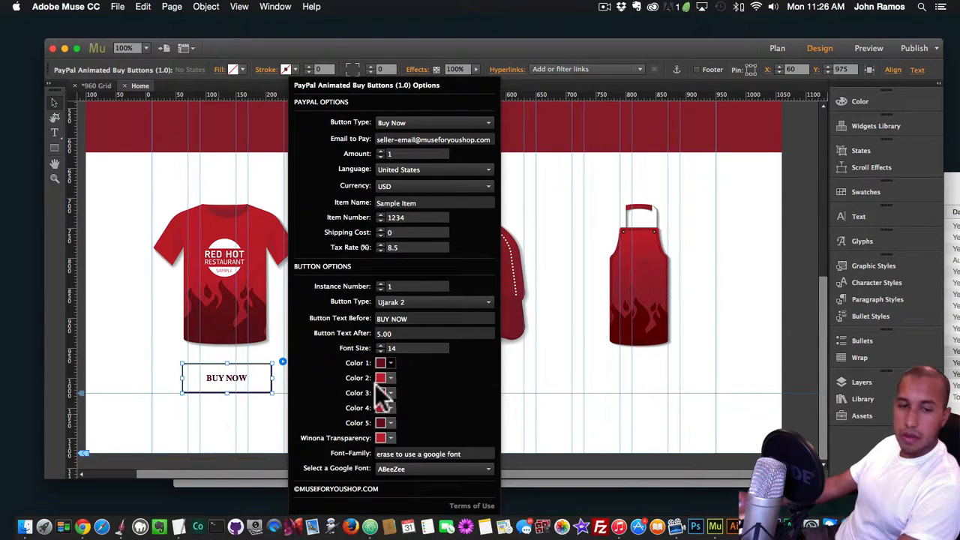
Preview the page in Chrome, check the recoloured button's hover effect, and return to Muse
{"action": "left_click", "coordinate": [281, 399]}
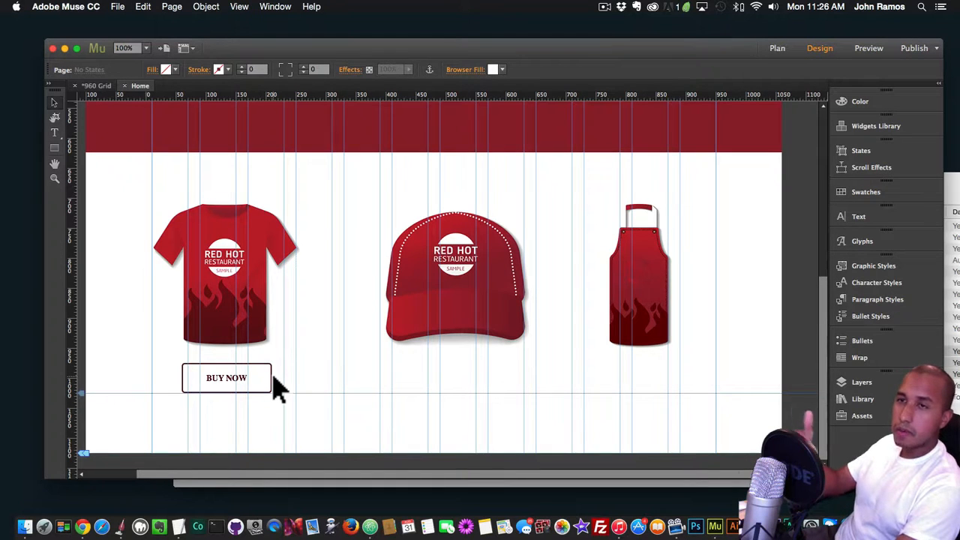
{"action": "key", "text": "shift+super+e"}
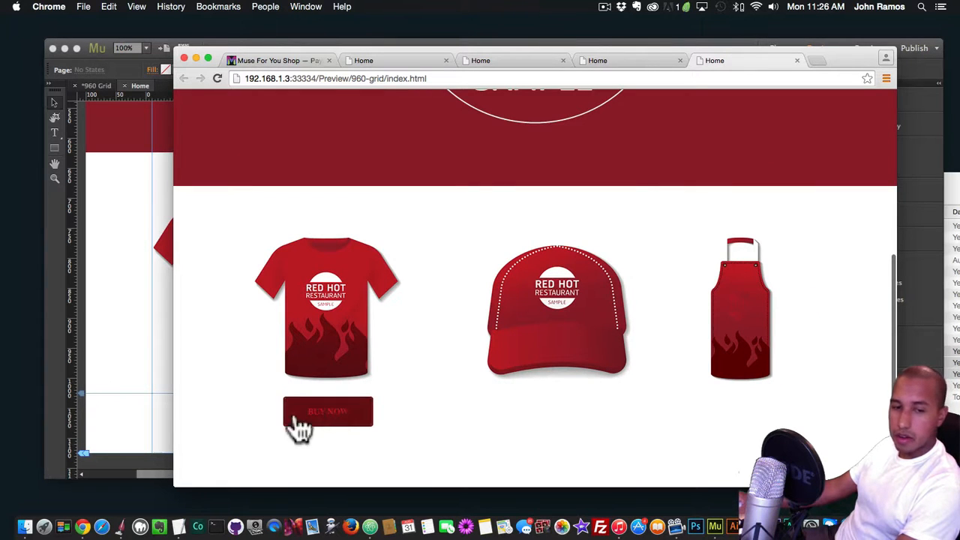
{"action": "left_click", "coordinate": [149, 356]}
Reopen the buy button's options and clear the Font-Family value so a Google font is used
{"action": "left_click", "coordinate": [266, 384]}
{"action": "left_click", "coordinate": [283, 361]}
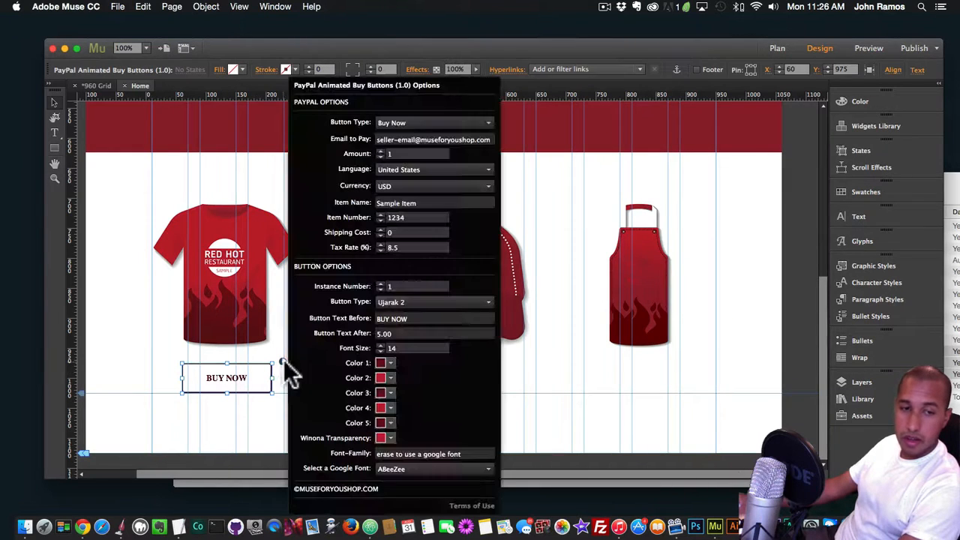
{"action": "left_click", "coordinate": [436, 454]}
{"action": "key", "text": "super+a"}
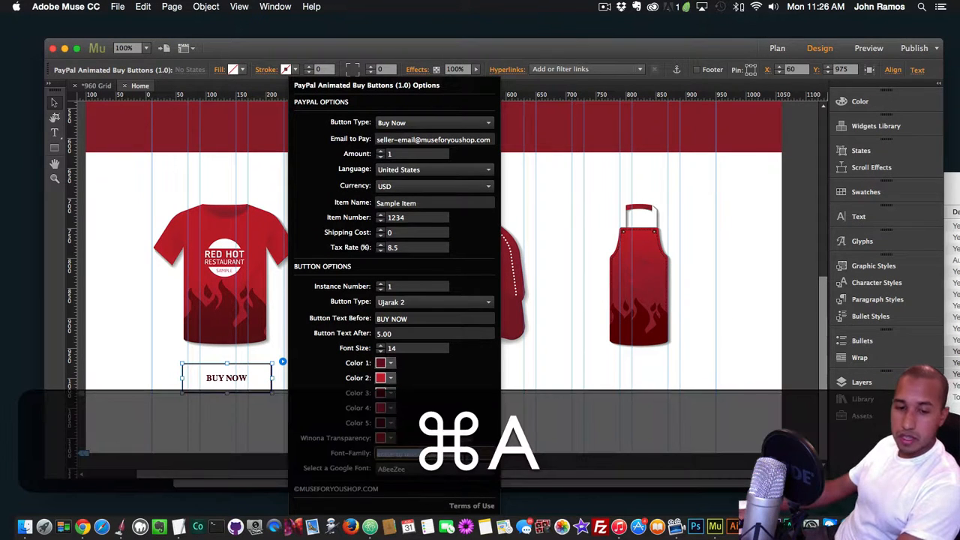
{"action": "key", "text": "super+BackSpace"}
{"action": "key", "text": "Return"}
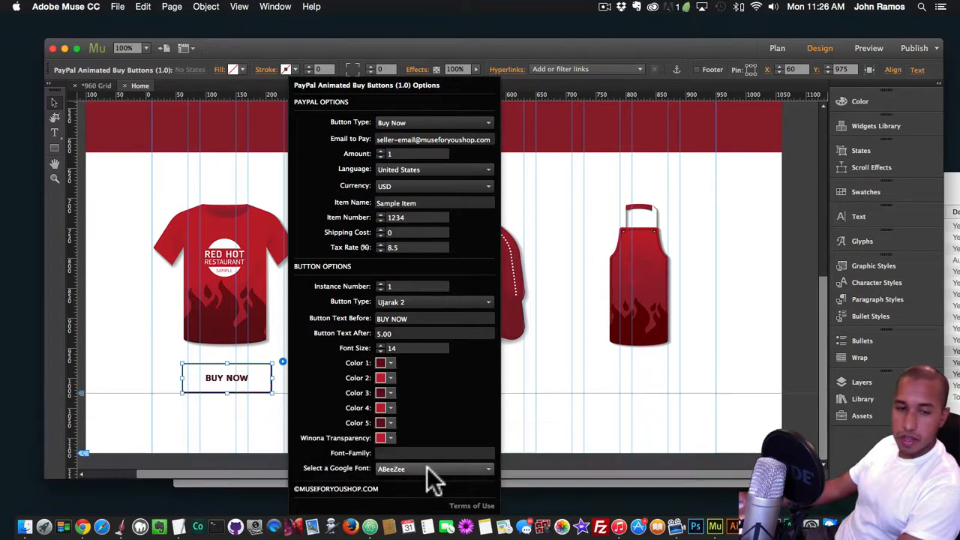
Choose Bangers as the buy button's Google font
{"action": "left_click", "coordinate": [432, 469]}
{"action": "scroll", "coordinate": [431, 409], "scroll_direction": "down", "scroll_amount": 10}
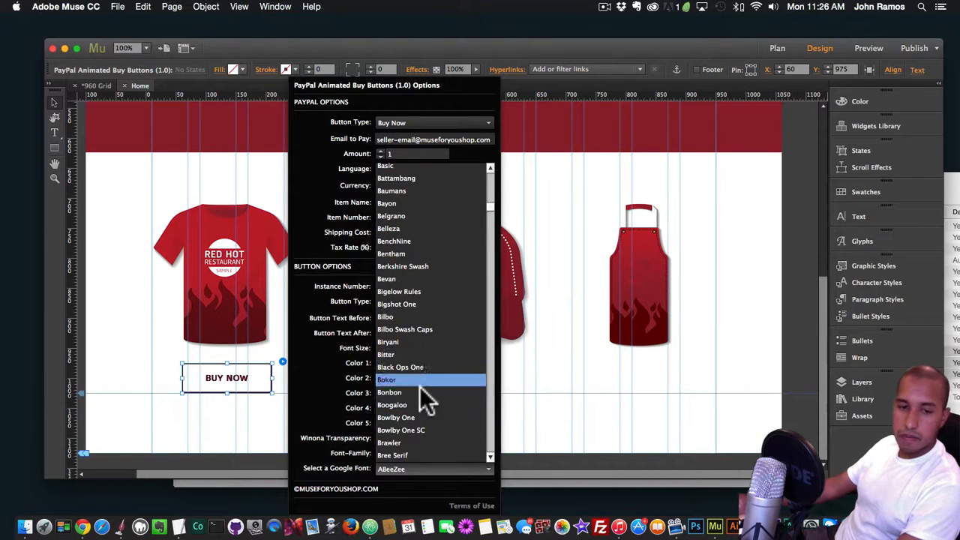
{"action": "scroll", "coordinate": [420, 386], "scroll_direction": "down", "scroll_amount": 3}
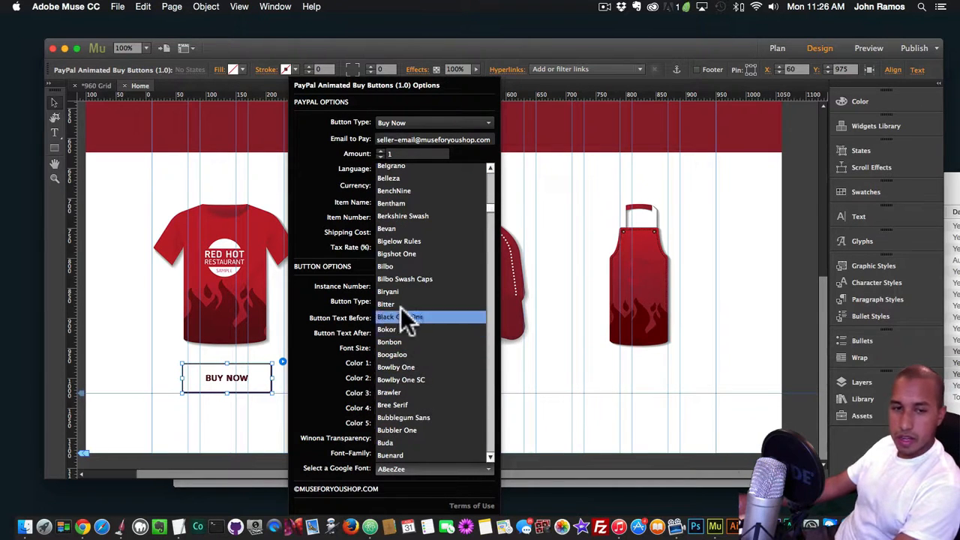
{"action": "scroll", "coordinate": [402, 232], "scroll_direction": "up", "scroll_amount": 3}
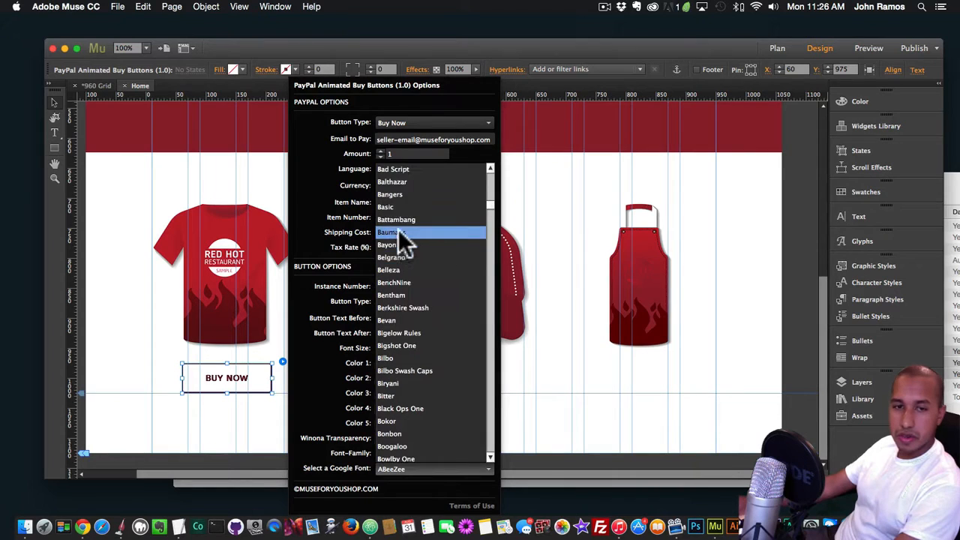
{"action": "scroll", "coordinate": [398, 241], "scroll_direction": "up", "scroll_amount": 5}
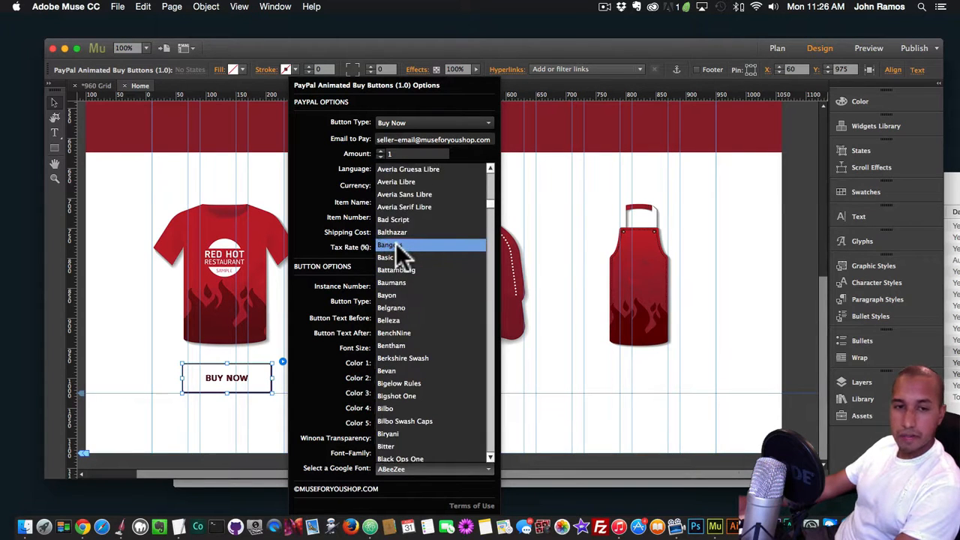
{"action": "left_click", "coordinate": [395, 245]}
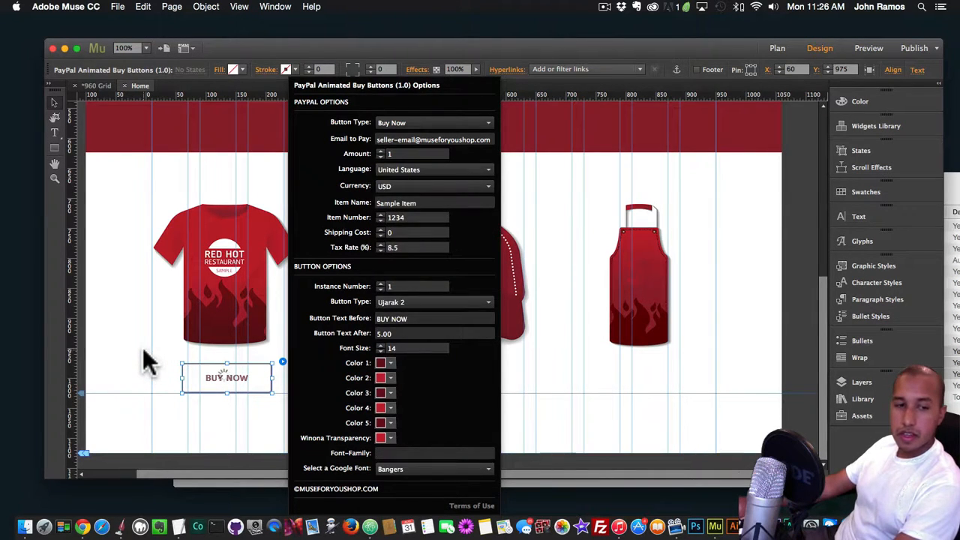
Preview the page in Chrome to check the button's new font on hover, and switch back to Muse
{"action": "left_click", "coordinate": [144, 353]}
{"action": "key", "text": "shift+super+e"}
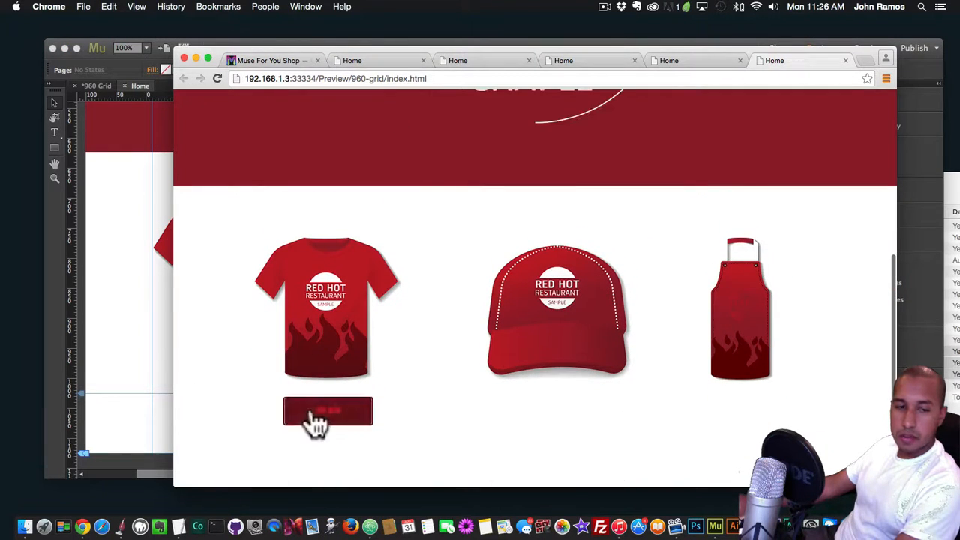
{"action": "key", "text": "super+Tab"}
Set the buy button's font size to 22 and widen the button beneath the T-shirt so its label fits on one line
{"action": "left_click", "coordinate": [267, 381]}
{"action": "left_click", "coordinate": [282, 361]}
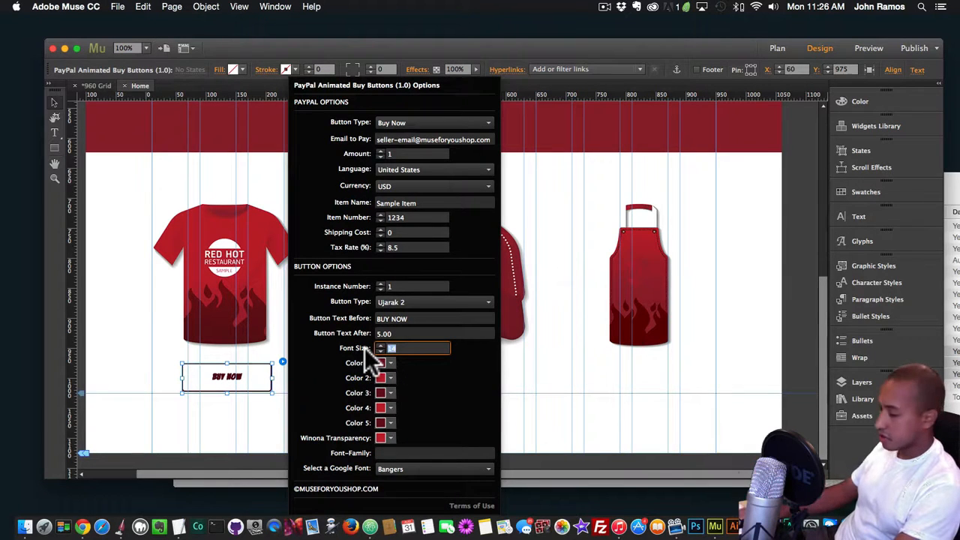
{"action": "type", "text": "22"}
{"action": "key", "text": "Return"}
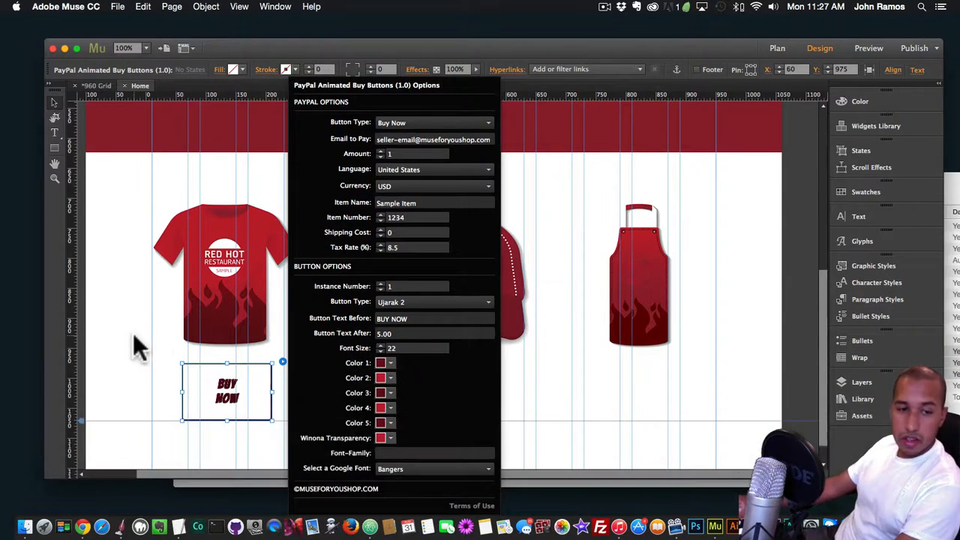
{"action": "left_click", "coordinate": [272, 392]}
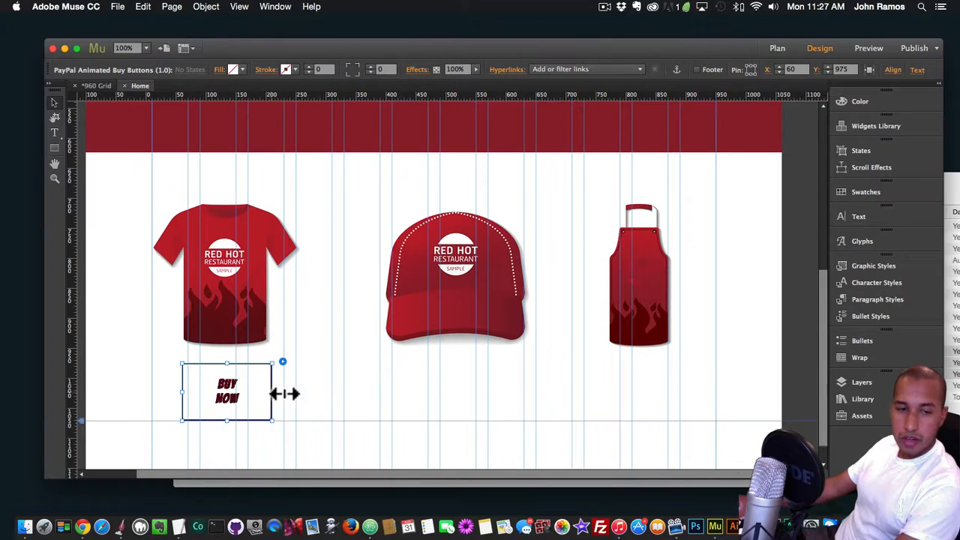
{"action": "left_click_drag", "start_coordinate": [285, 394], "coordinate": [259, 387]}
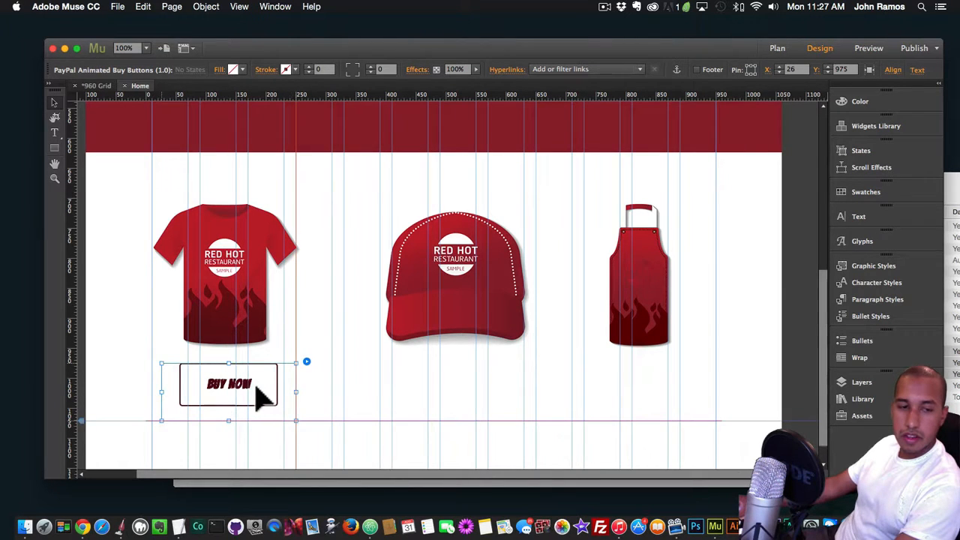
Preview the page in Chrome, check the enlarged button's hover effect, and return to Muse
{"action": "left_click", "coordinate": [333, 393]}
{"action": "key", "text": "shift+super+e"}
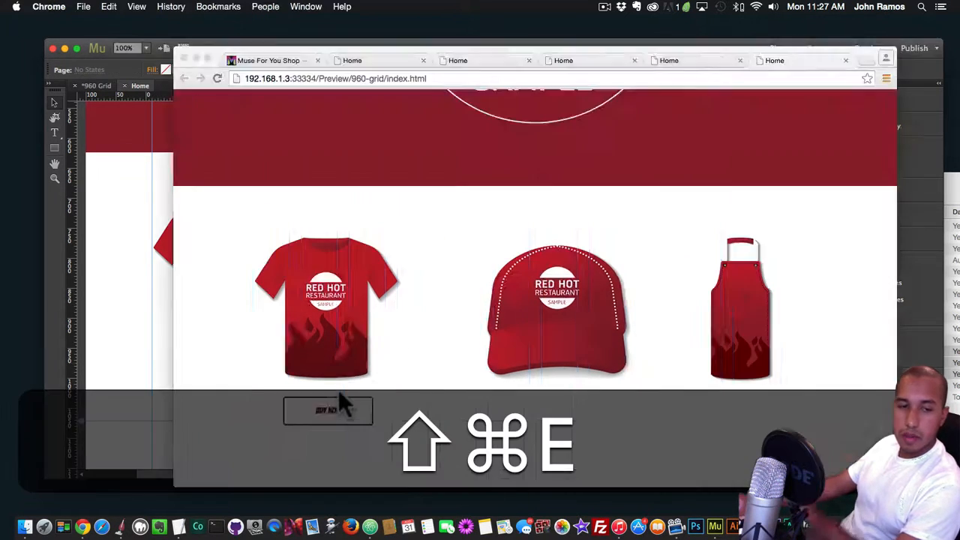
{"action": "scroll", "coordinate": [361, 383], "scroll_direction": "down", "scroll_amount": 5}
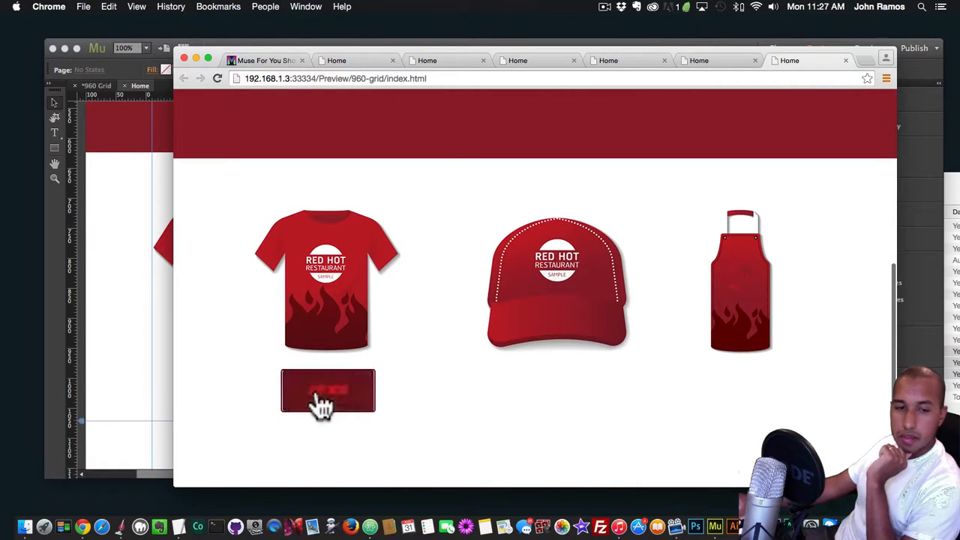
{"action": "left_click", "coordinate": [123, 360]}
Change the T-shirt buy button's Button Type to Aylen 3
{"action": "left_click", "coordinate": [278, 379]}
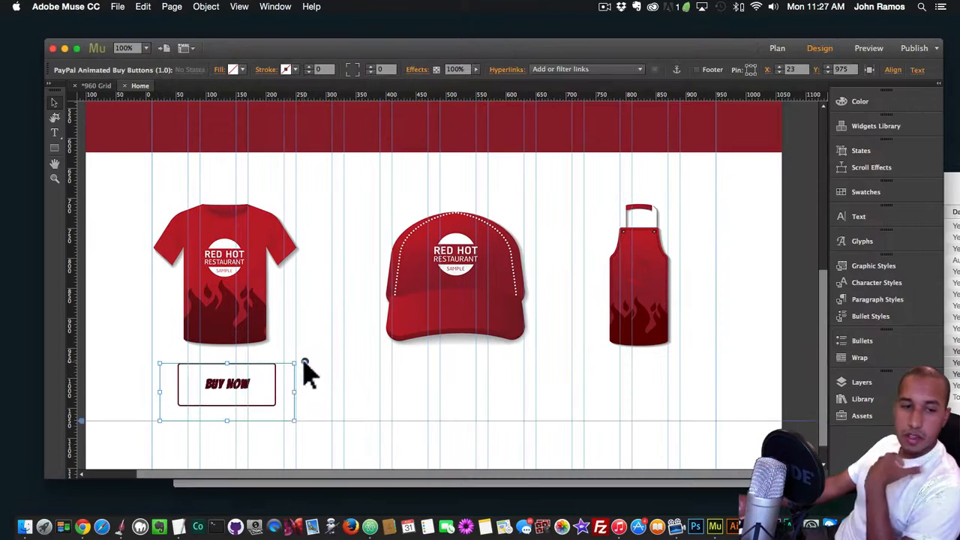
{"action": "left_click", "coordinate": [304, 362]}
{"action": "left_click", "coordinate": [440, 303]}
{"action": "scroll", "coordinate": [434, 330], "scroll_direction": "down", "scroll_amount": 3}
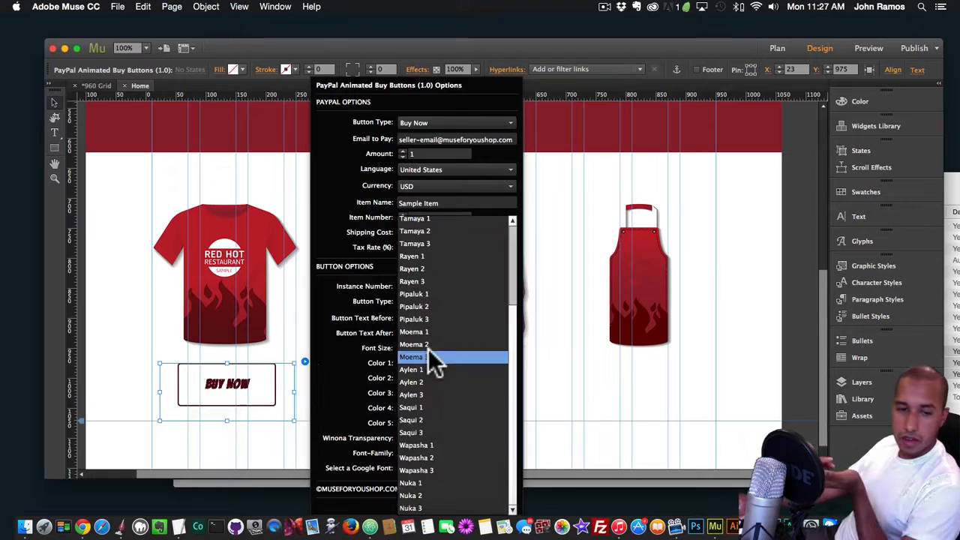
{"action": "left_click", "coordinate": [420, 396]}
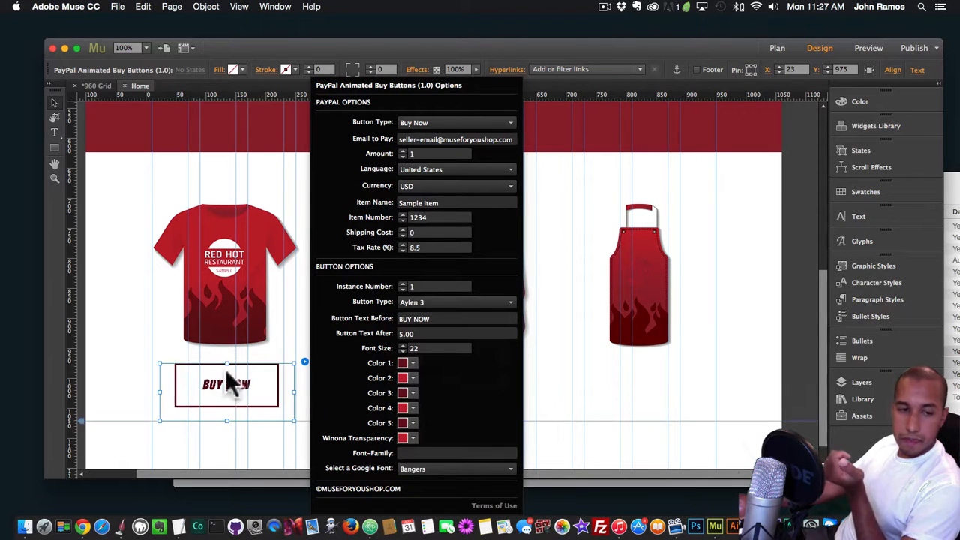
Preview the page in Chrome, check the Aylen 3 hover effect, and return to Muse
{"action": "left_click", "coordinate": [308, 394]}
{"action": "key", "text": "super+shift+e"}
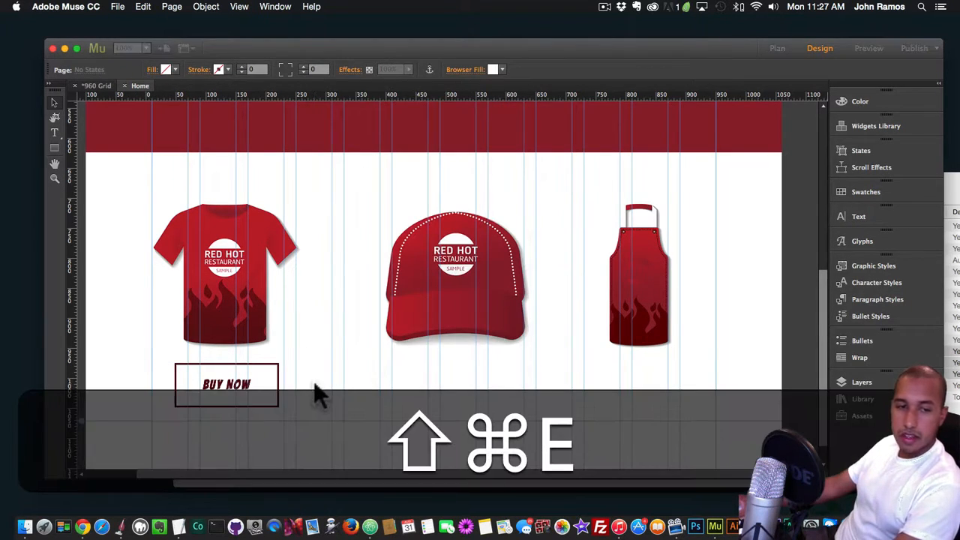
{"action": "scroll", "coordinate": [361, 368], "scroll_direction": "down", "scroll_amount": 1}
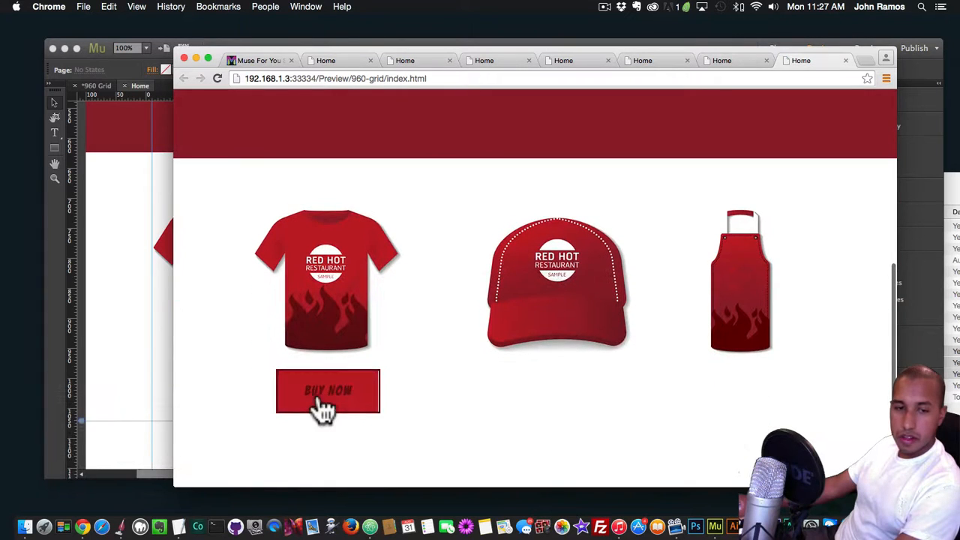
{"action": "left_click", "coordinate": [154, 362]}
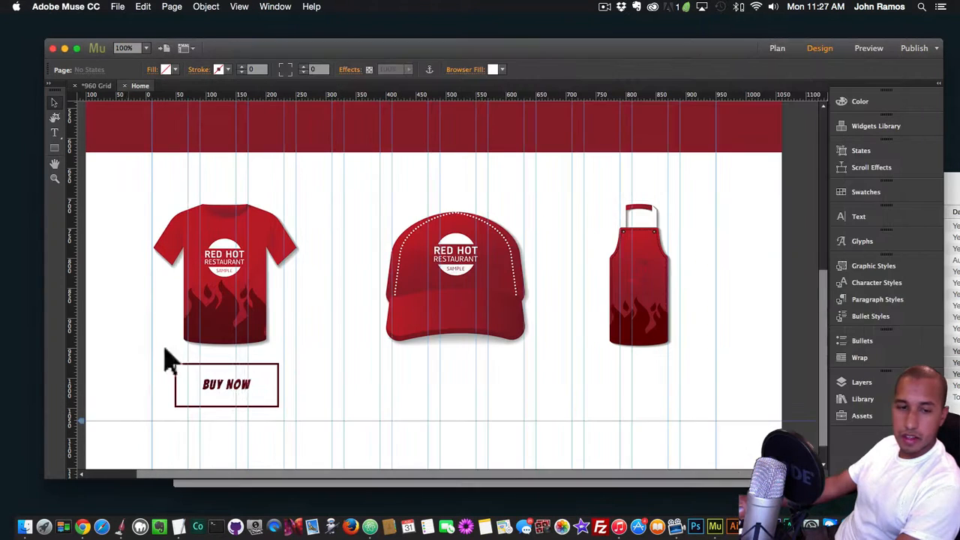
Try the Wapasha 2 and Wapasha 3 Button Types on the T-shirt's buy button
{"action": "left_click", "coordinate": [242, 379]}
{"action": "left_click", "coordinate": [304, 363]}
{"action": "left_click", "coordinate": [427, 299]}
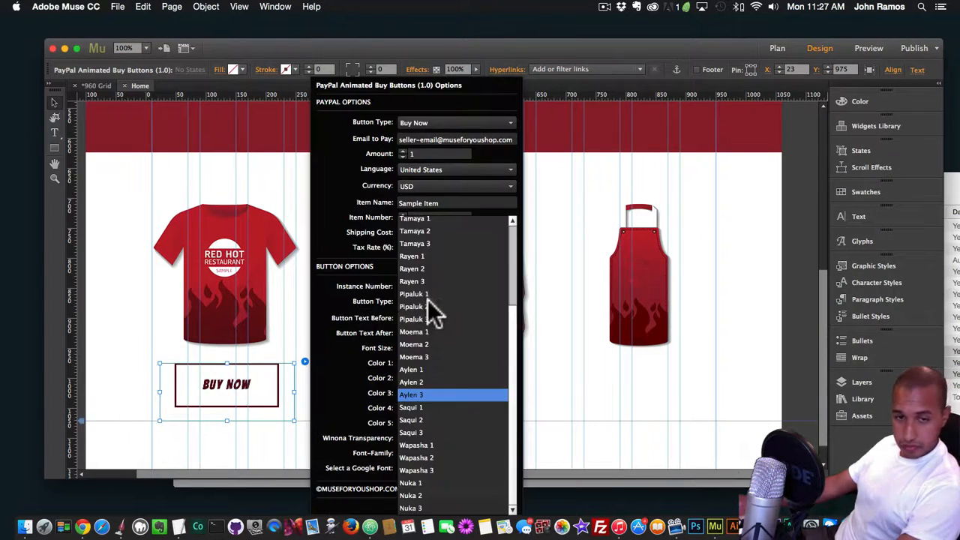
{"action": "scroll", "coordinate": [427, 299], "scroll_direction": "down", "scroll_amount": 3}
{"action": "scroll", "coordinate": [424, 285], "scroll_direction": "down", "scroll_amount": 5}
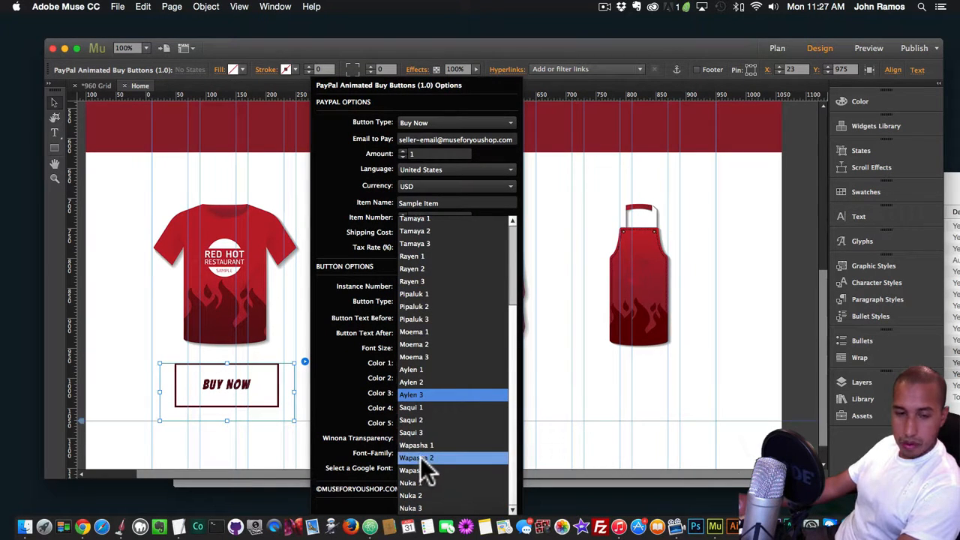
{"action": "left_click", "coordinate": [422, 458]}
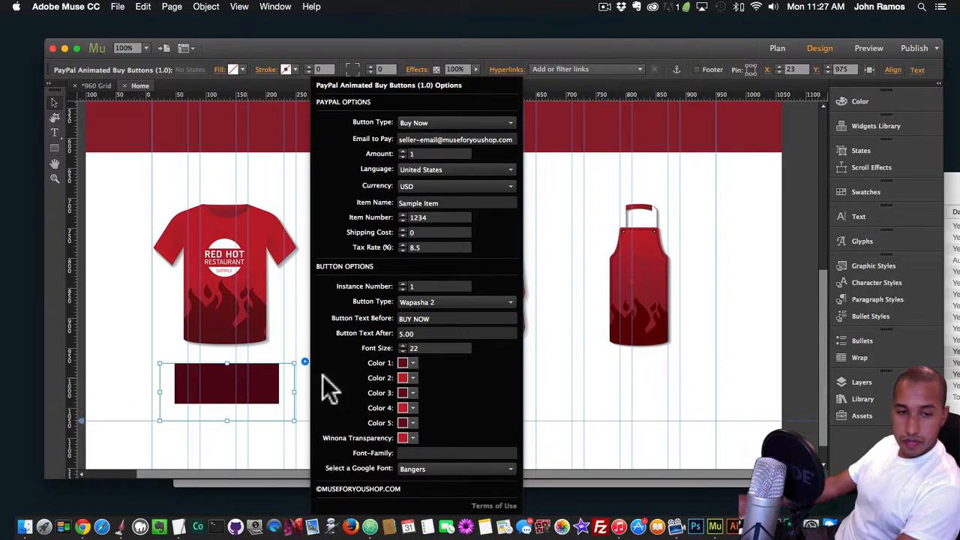
{"action": "left_click", "coordinate": [431, 302]}
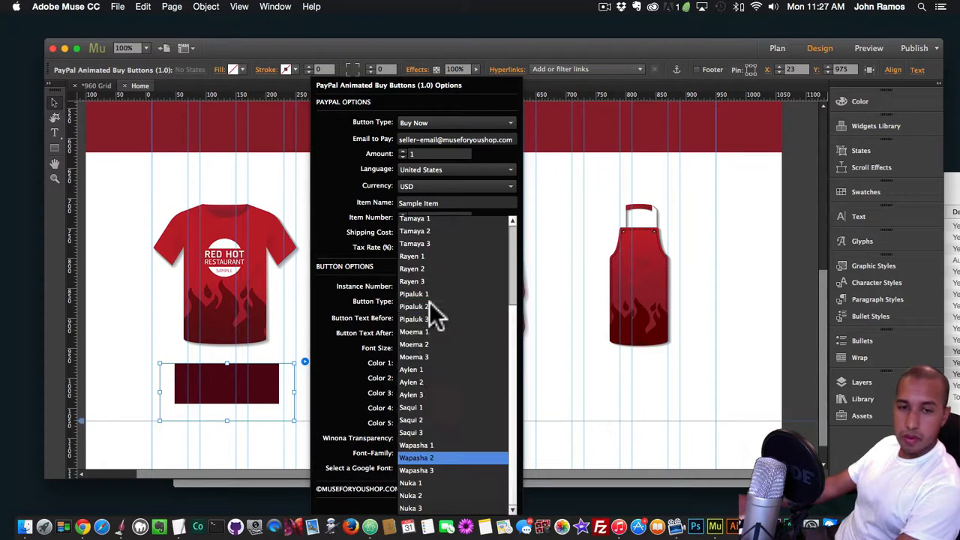
{"action": "left_click", "coordinate": [434, 470]}
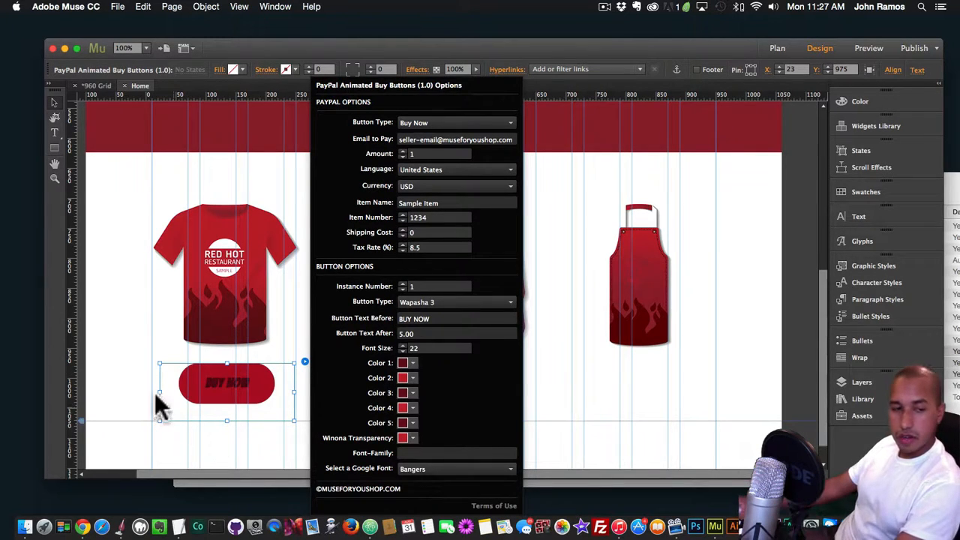
Preview the page in Chrome, check the Wapasha 3 button's hover effect, and return to Muse
{"action": "key", "text": "shift+super+e"}
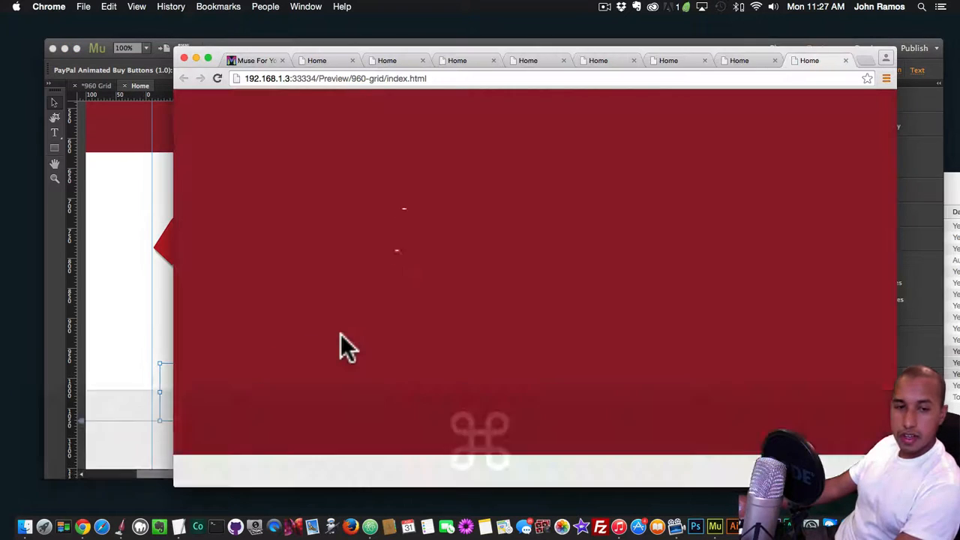
{"action": "scroll", "coordinate": [340, 345], "scroll_direction": "down", "scroll_amount": 5}
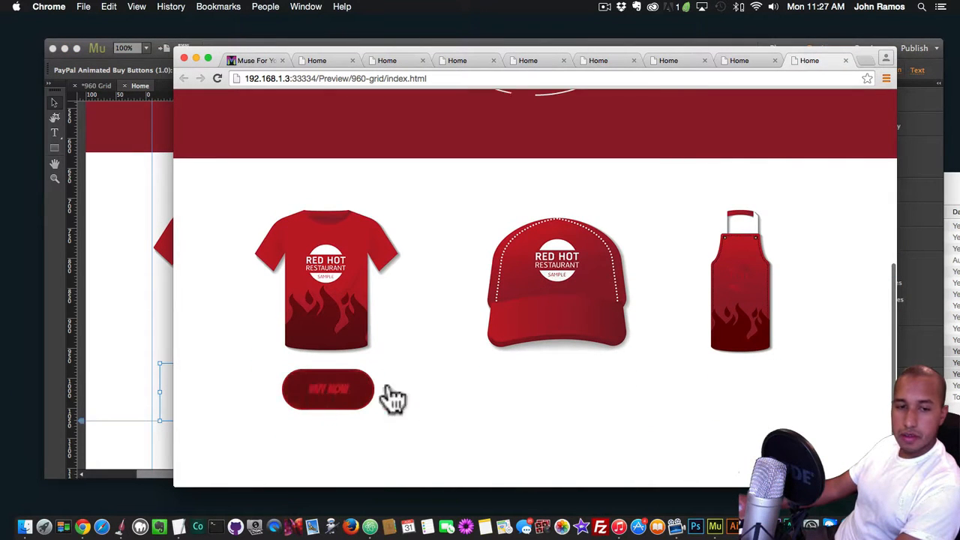
{"action": "left_click", "coordinate": [105, 368]}
Try the Nuka 2 Button Type on the T-shirt's buy button, preview it in Chrome, and return to Muse
{"action": "left_click", "coordinate": [303, 362]}
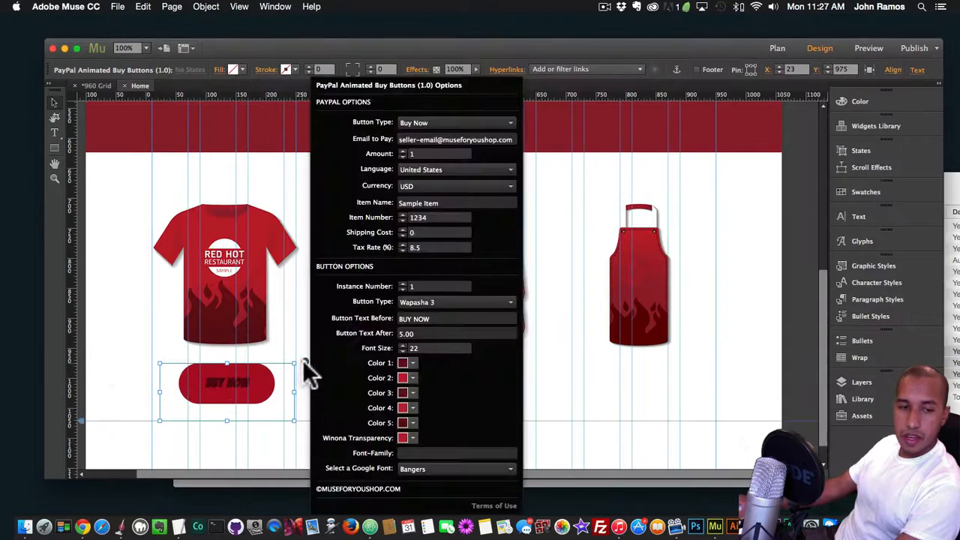
{"action": "left_click", "coordinate": [444, 300]}
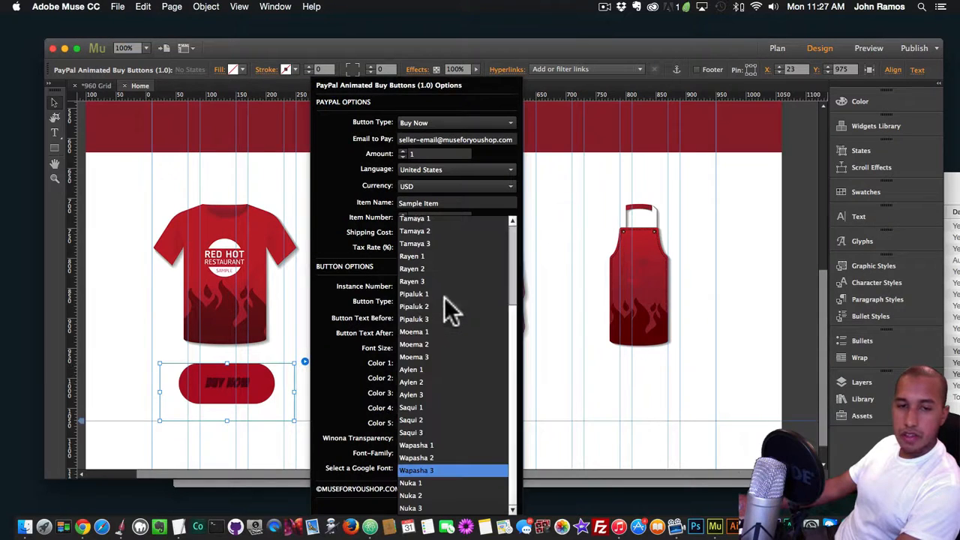
{"action": "left_click", "coordinate": [428, 497]}
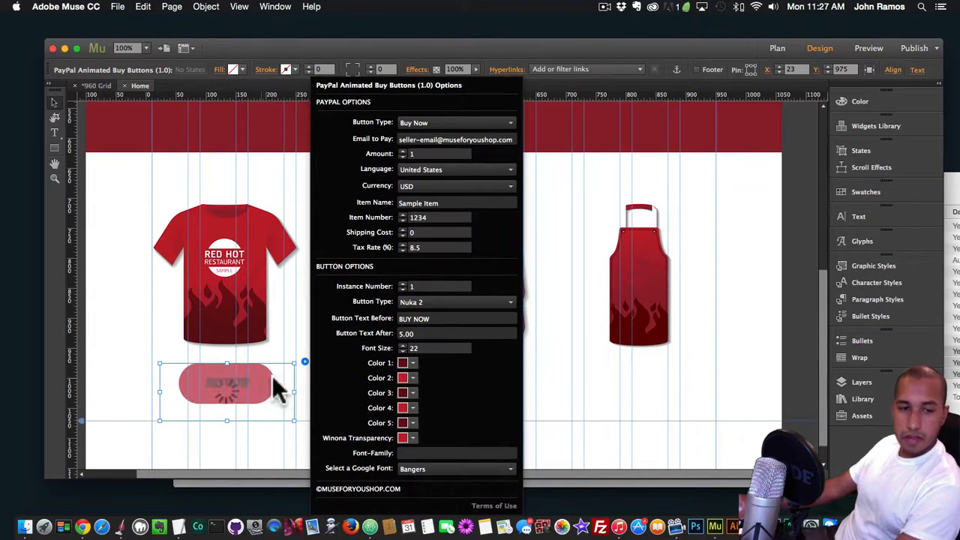
{"action": "key", "text": "shift+super+e"}
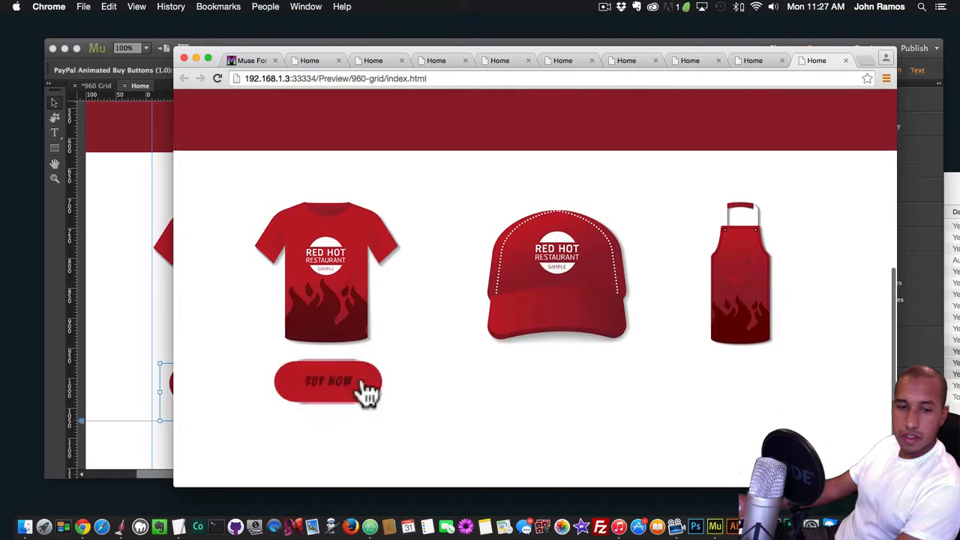
{"action": "left_click", "coordinate": [103, 375]}
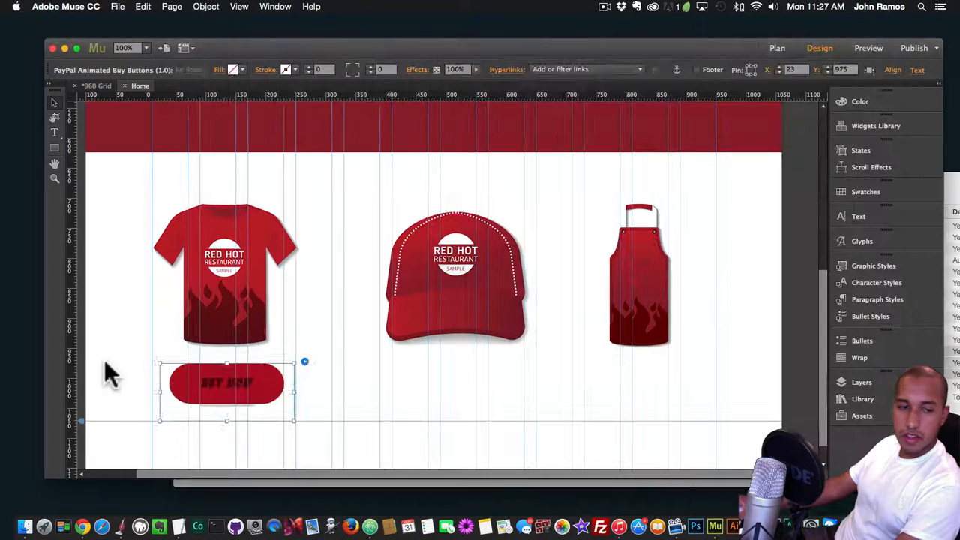
Change the T-shirt buy button's Button Type to Nuka 1 and close its options
{"action": "left_click", "coordinate": [304, 361]}
{"action": "left_click", "coordinate": [420, 301]}
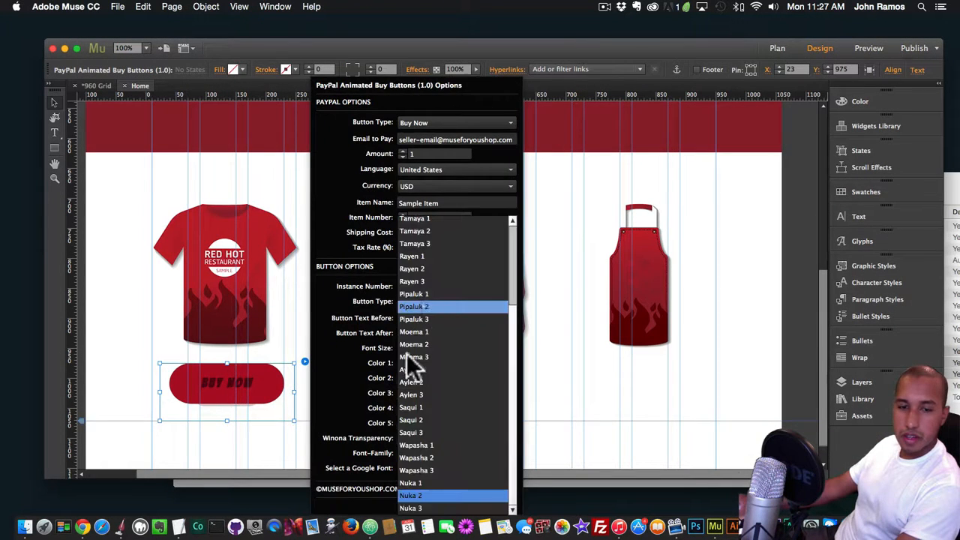
{"action": "left_click", "coordinate": [423, 482]}
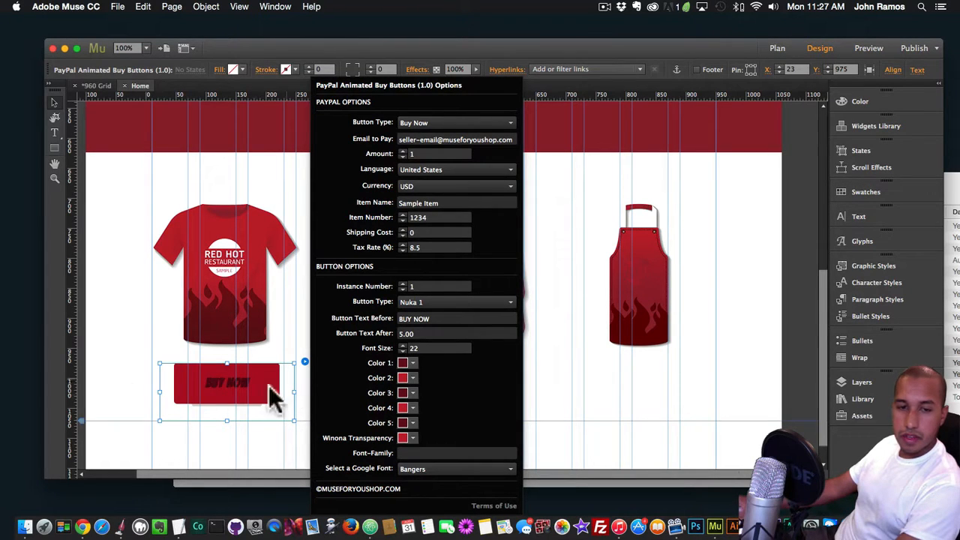
{"action": "left_click", "coordinate": [238, 412]}
Preview the page in Chrome, check the Nuka 1 button's hover effect, and return to Muse
{"action": "key", "text": "super+shift+e"}
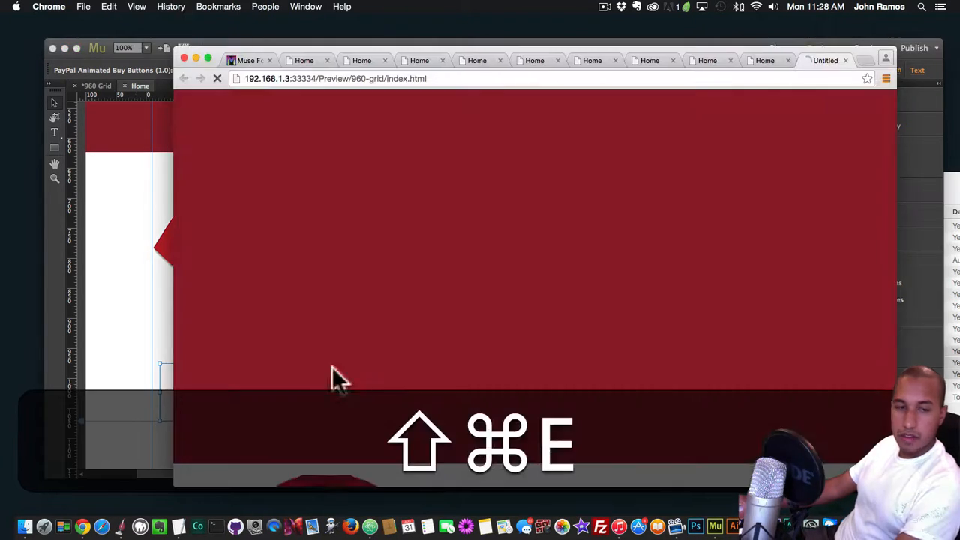
{"action": "scroll", "coordinate": [343, 388], "scroll_direction": "down", "scroll_amount": 3}
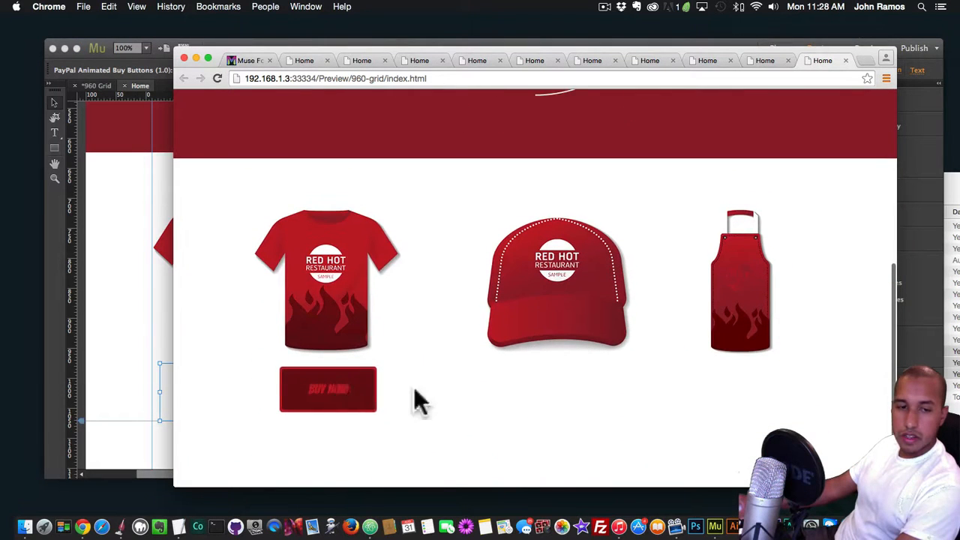
{"action": "key", "text": "super+Tab"}
Set Color 1 of the T-shirt's buy button to white (FFFFFF)
{"action": "left_click", "coordinate": [304, 362]}
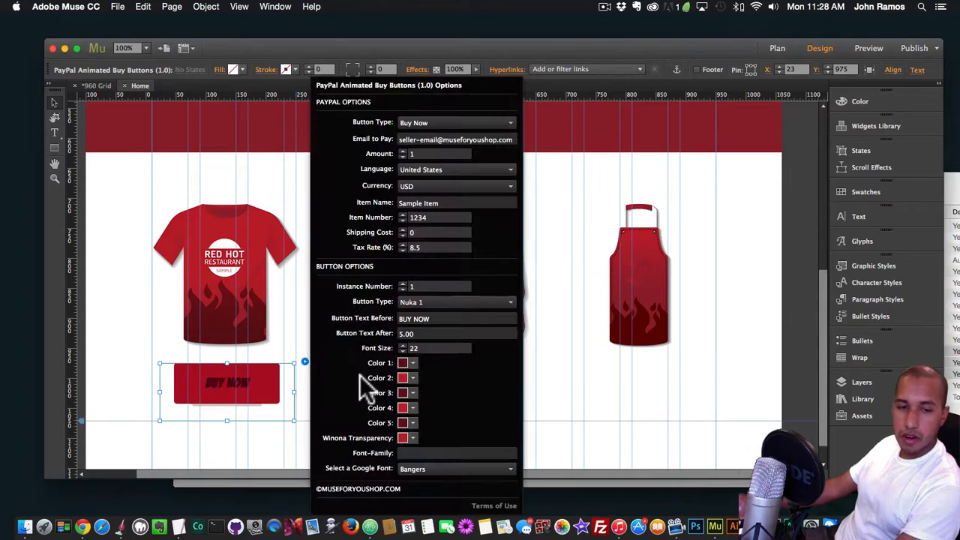
{"action": "left_click", "coordinate": [406, 363]}
{"action": "left_click", "coordinate": [429, 396]}
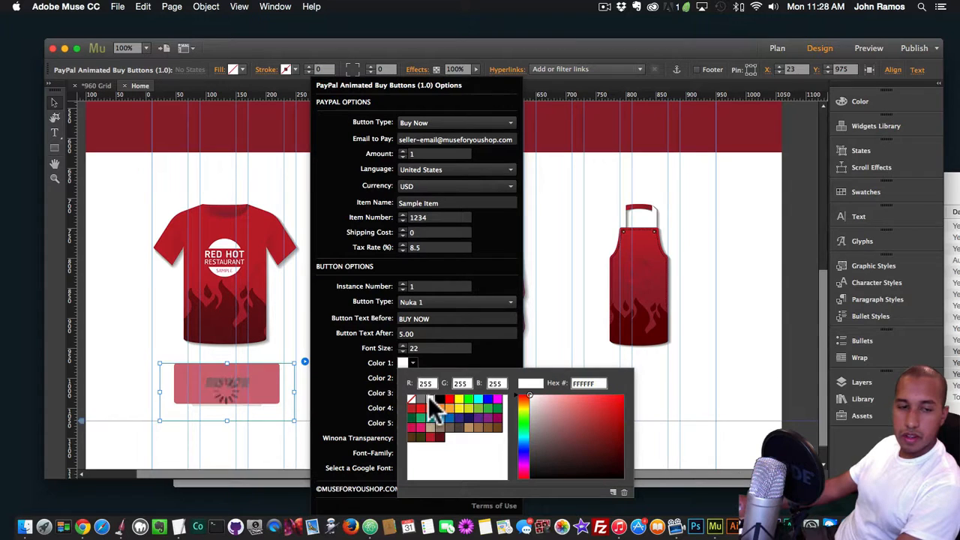
{"action": "left_click", "coordinate": [117, 360]}
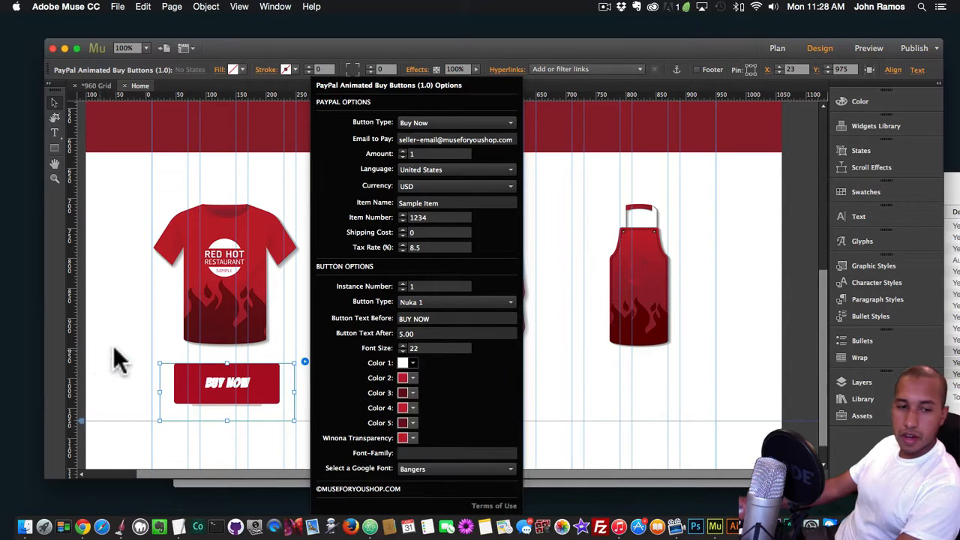
Preview the page in Chrome, check the buy button with its white label colour, and return to Muse
{"action": "key", "text": "shift+super+e"}
{"action": "scroll", "coordinate": [314, 355], "scroll_direction": "down", "scroll_amount": 5}
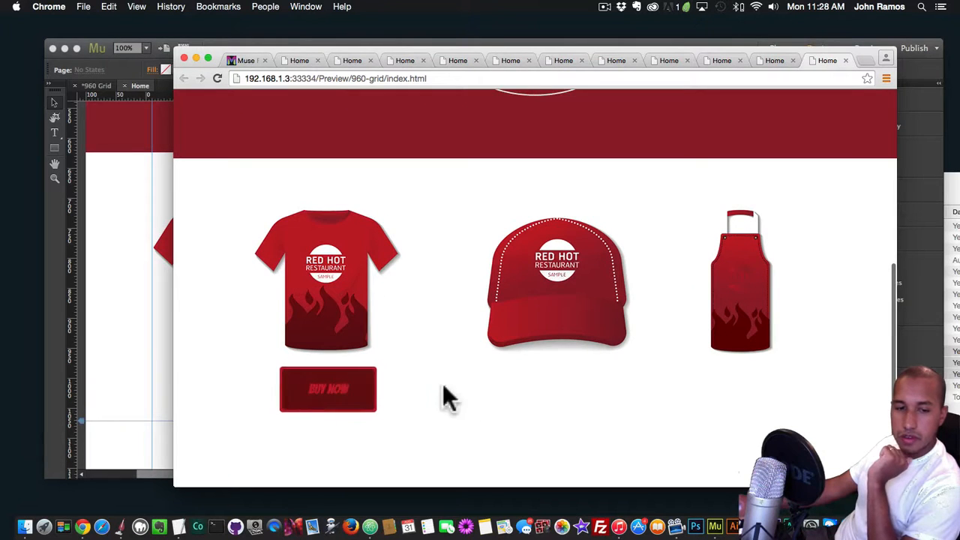
{"action": "left_click", "coordinate": [134, 354]}
In the T-shirt buy button's PayPal options, enter the seller's payment e-mail and set the Amount to 25.00
{"action": "left_click", "coordinate": [291, 398]}
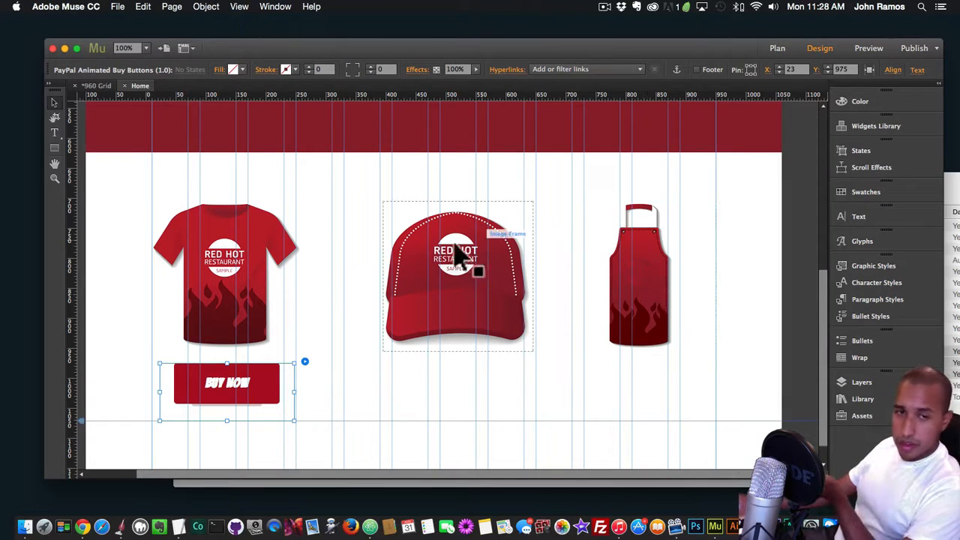
{"action": "left_click", "coordinate": [305, 363]}
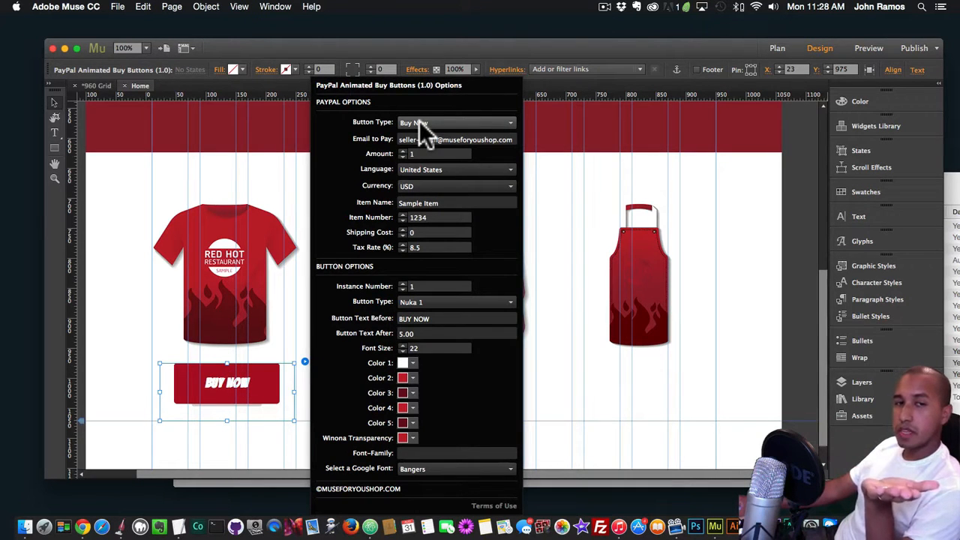
{"action": "left_click", "coordinate": [440, 140]}
{"action": "left_click_drag", "start_coordinate": [439, 139], "coordinate": [322, 139]}
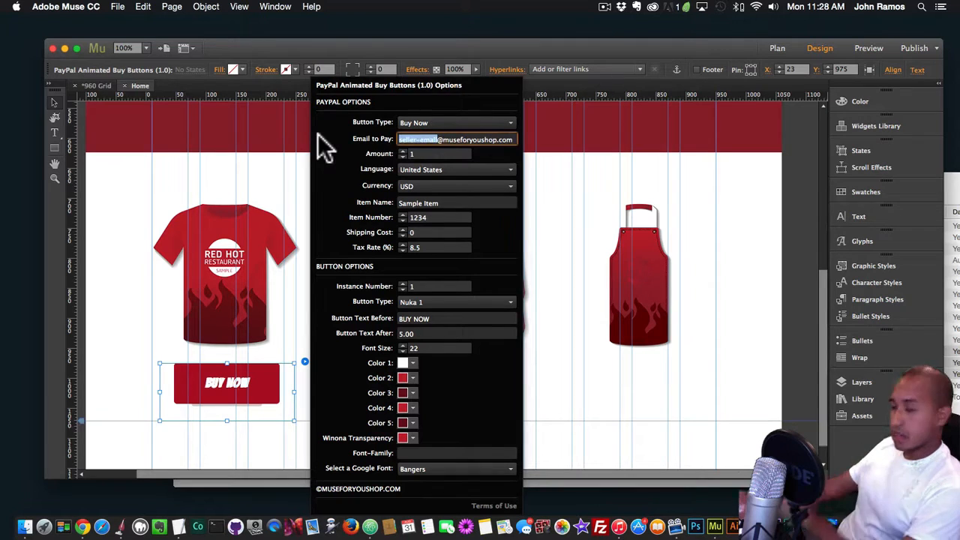
{"action": "type", "text": "john"}
{"action": "left_click", "coordinate": [425, 153]}
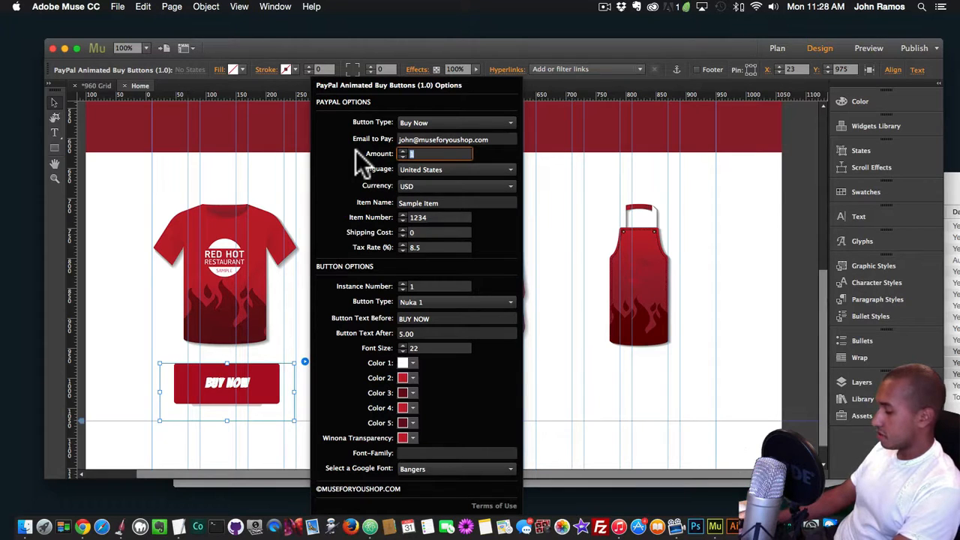
{"action": "type", "text": "25.00"}
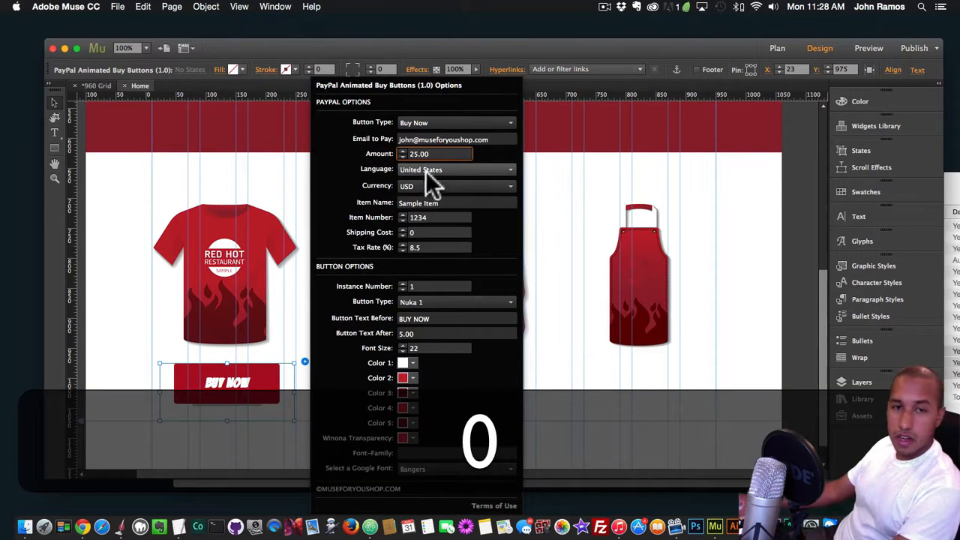
Look through the available languages and currencies in the buy button's PayPal options without changing either
{"action": "left_click", "coordinate": [426, 165]}
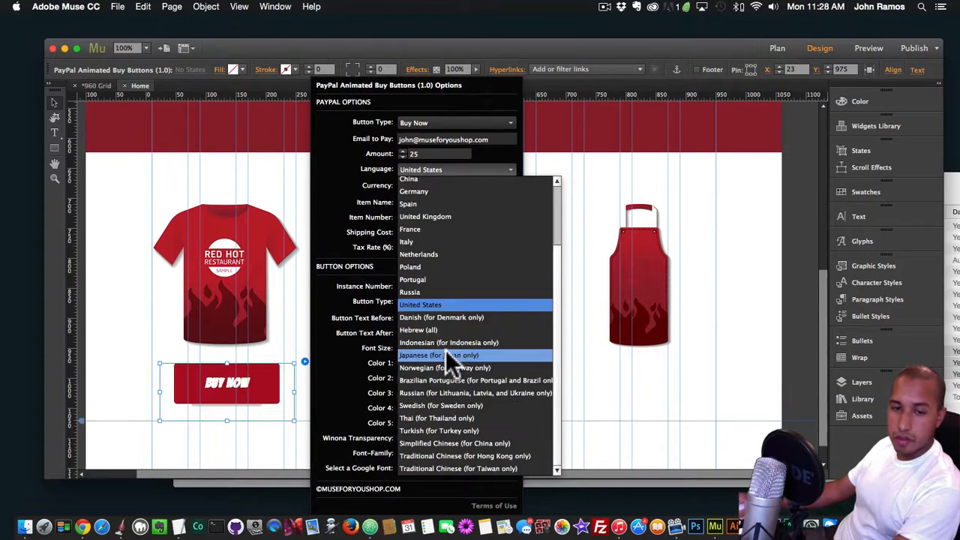
{"action": "scroll", "coordinate": [446, 350], "scroll_direction": "up", "scroll_amount": 5}
{"action": "left_click", "coordinate": [350, 209]}
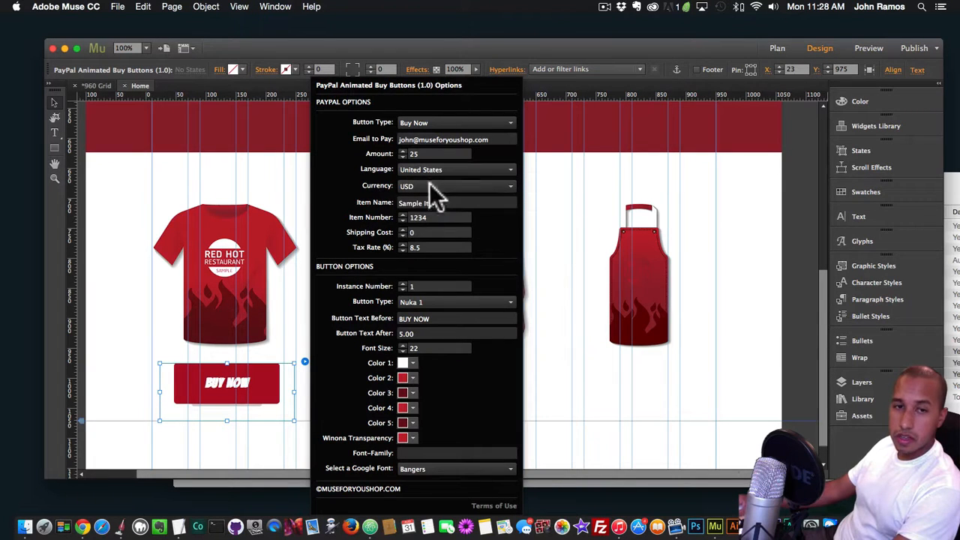
{"action": "left_click", "coordinate": [430, 186]}
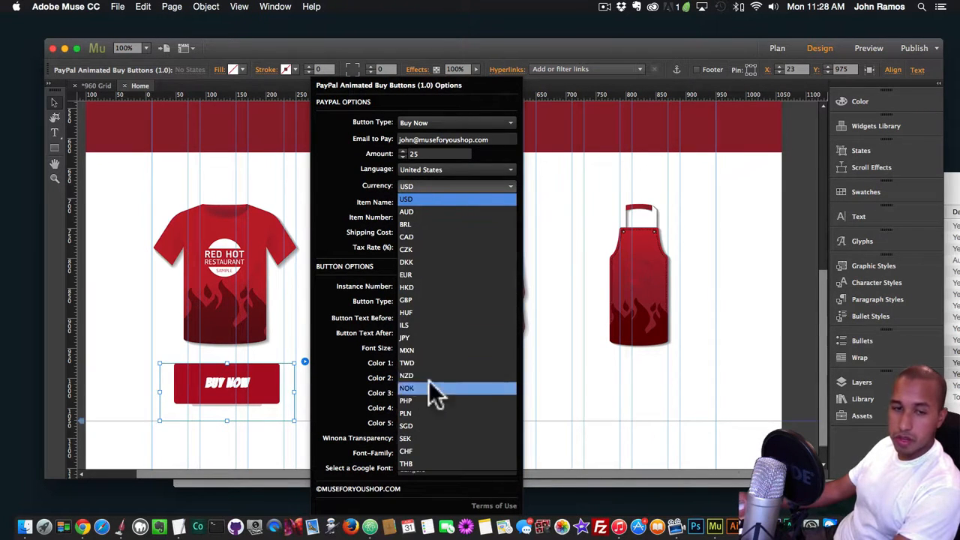
{"action": "left_click", "coordinate": [379, 219]}
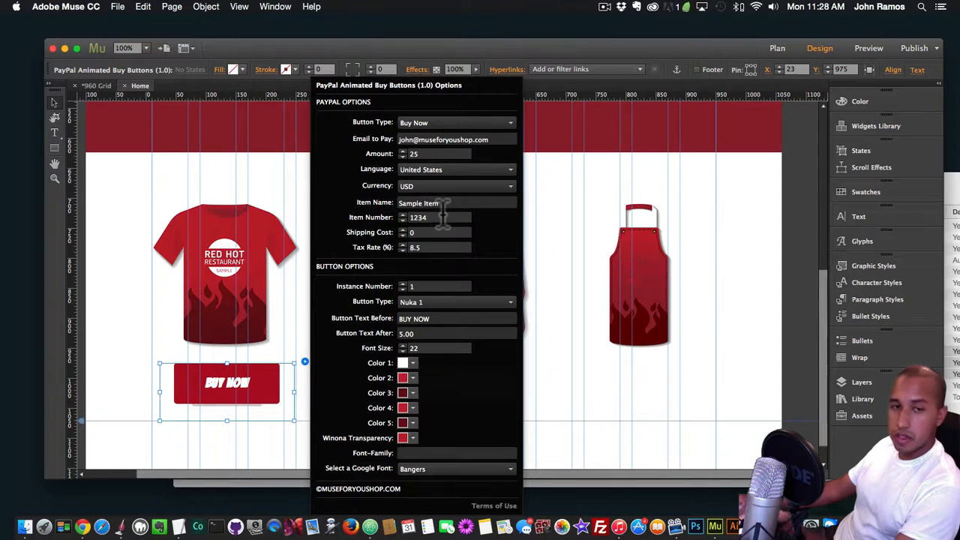
Set the T-shirt buy button's Item Number to 1 and check its Shipping Cost
{"action": "left_click", "coordinate": [442, 217]}
{"action": "key", "text": "super+a"}
{"action": "type", "text": "1"}
{"action": "key", "text": "Return"}
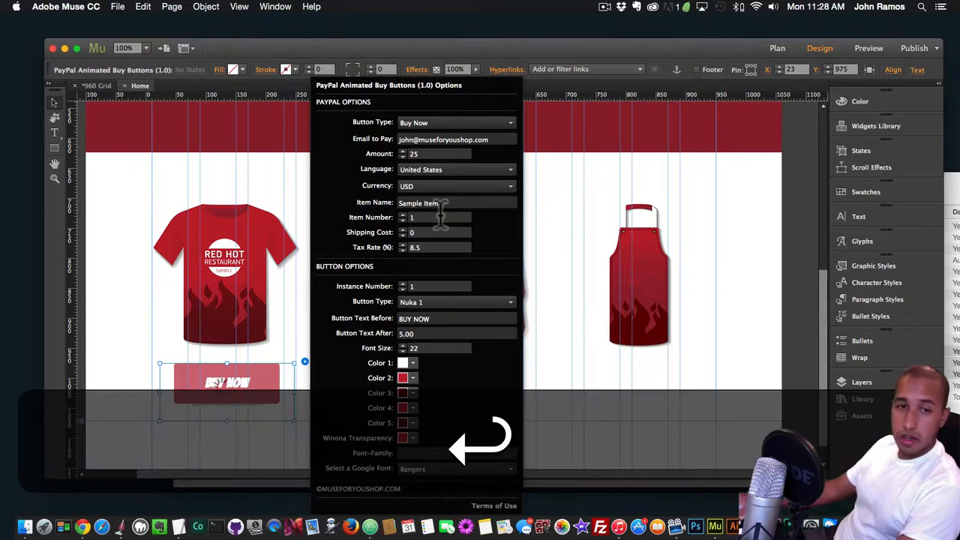
{"action": "left_click", "coordinate": [423, 233]}
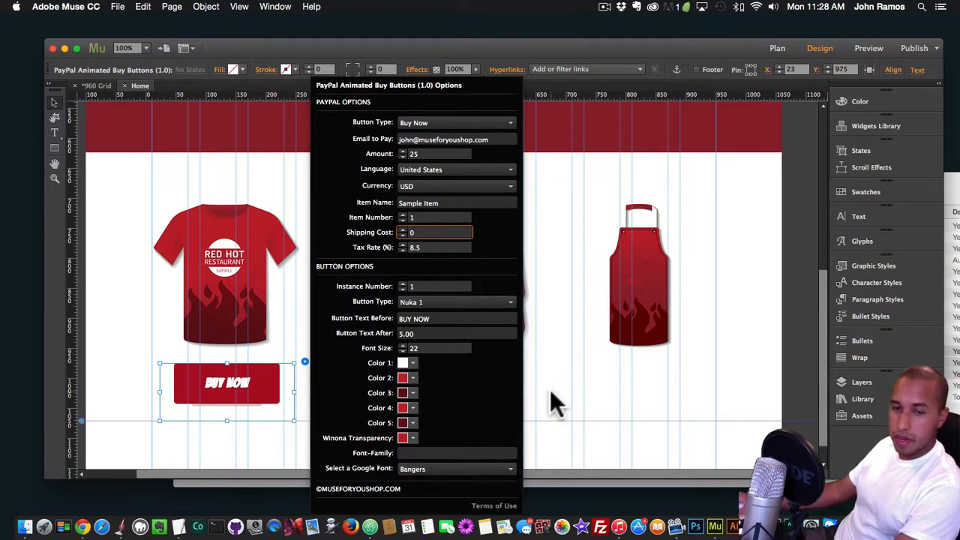
Preview the page in Chrome and follow the T-shirt's buy button to examine the PayPal order summary
{"action": "key", "text": "shift+super+e"}
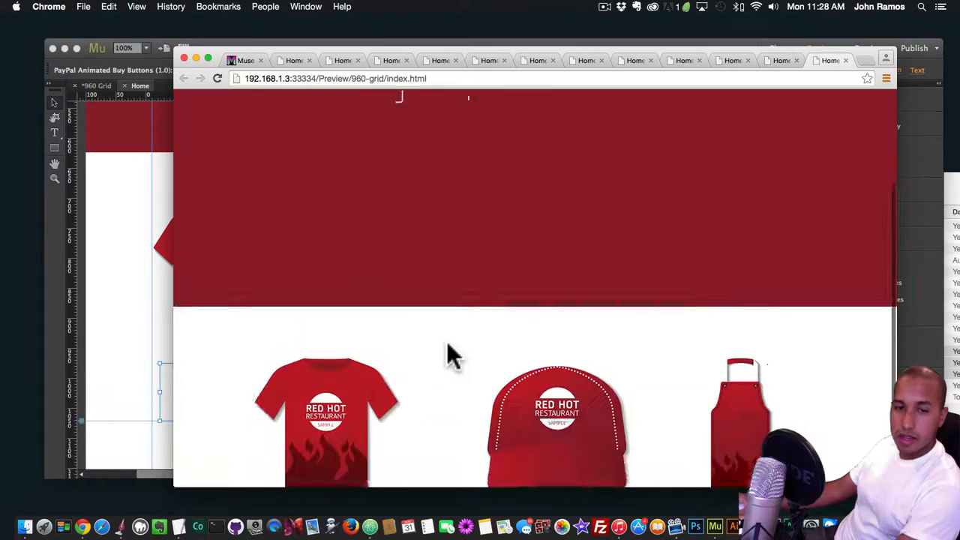
{"action": "scroll", "coordinate": [450, 356], "scroll_direction": "down", "scroll_amount": 3}
{"action": "left_click", "coordinate": [332, 398]}
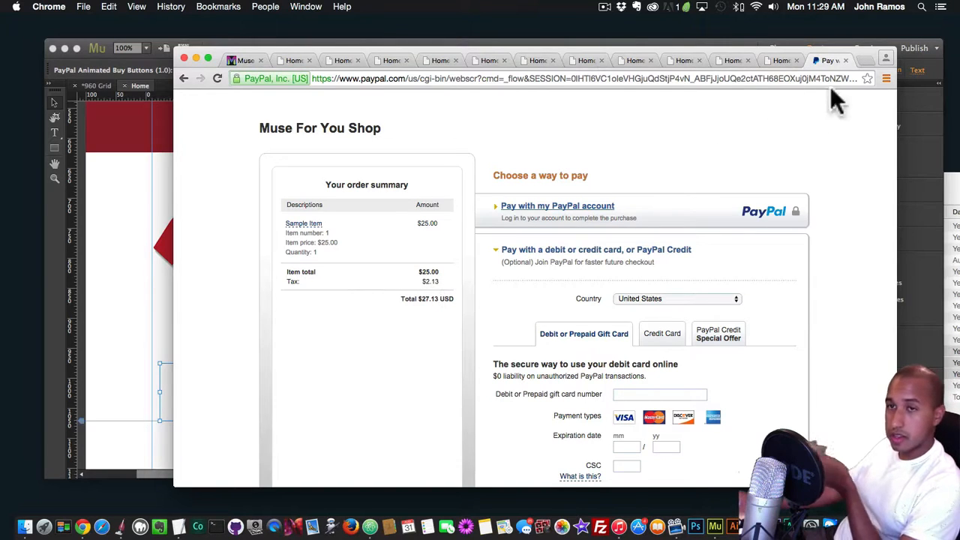
Switch to Muse and duplicate the T-shirt's buy button twice, placing one copy below the cap and one below the apron
{"action": "left_click", "coordinate": [102, 210]}
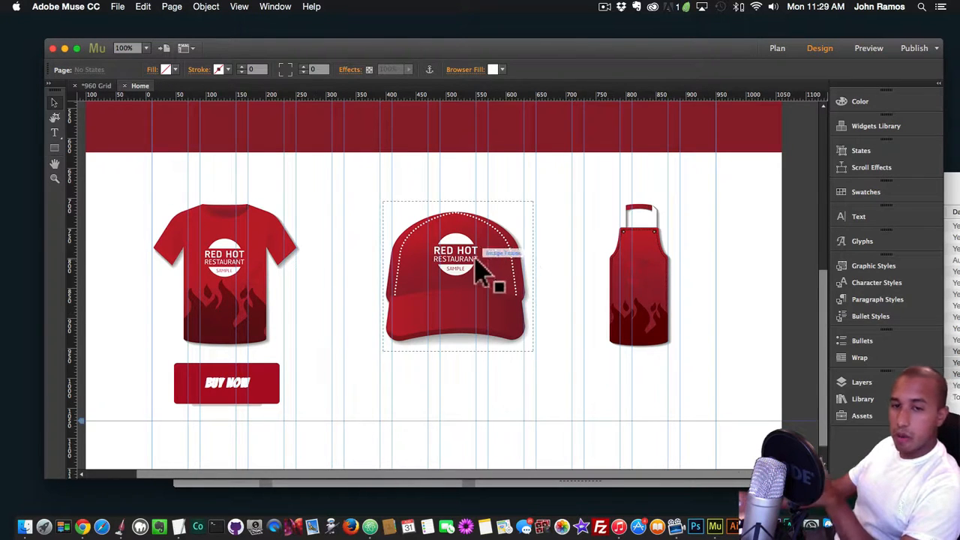
{"action": "left_click", "coordinate": [232, 393]}
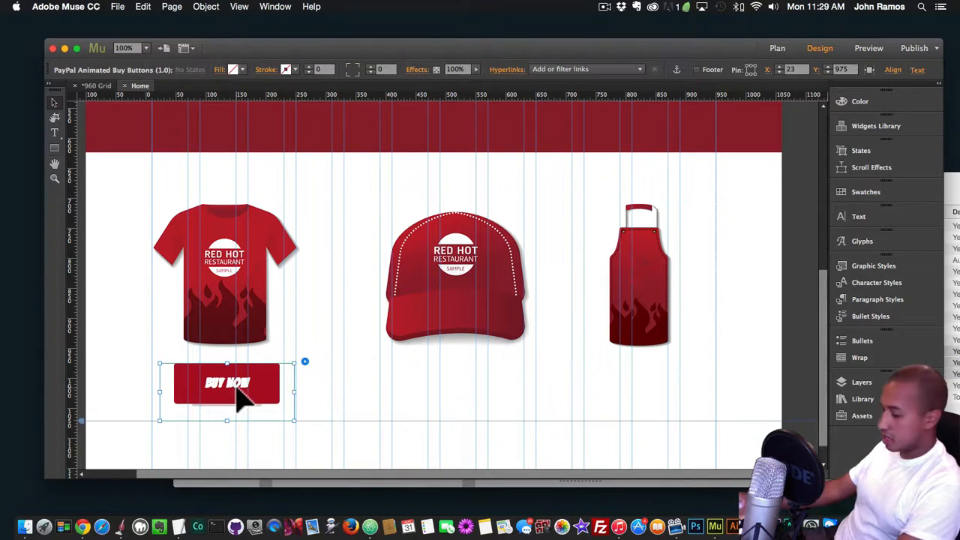
{"action": "key", "text": "super+c"}
{"action": "key", "text": "super+v"}
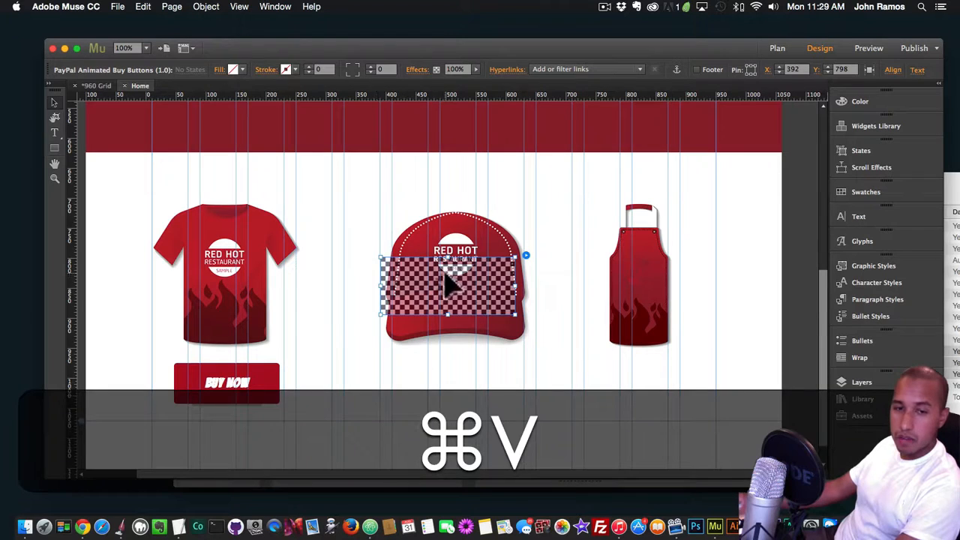
{"action": "left_click_drag", "start_coordinate": [456, 293], "coordinate": [473, 394]}
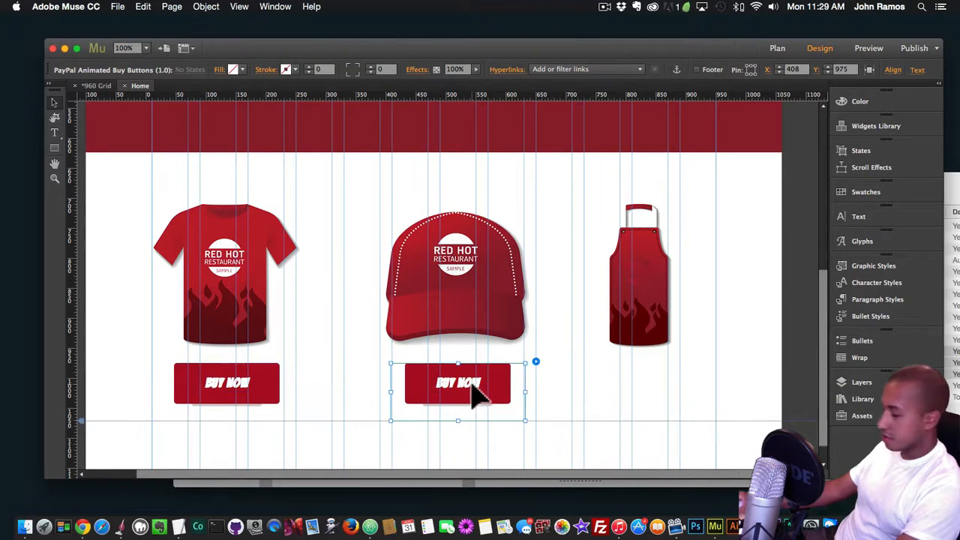
{"action": "key", "text": "super+v"}
{"action": "left_click_drag", "start_coordinate": [455, 293], "coordinate": [649, 393]}
Review the PayPal and button options of the apron's buy button without changing them
{"action": "left_click", "coordinate": [727, 363]}
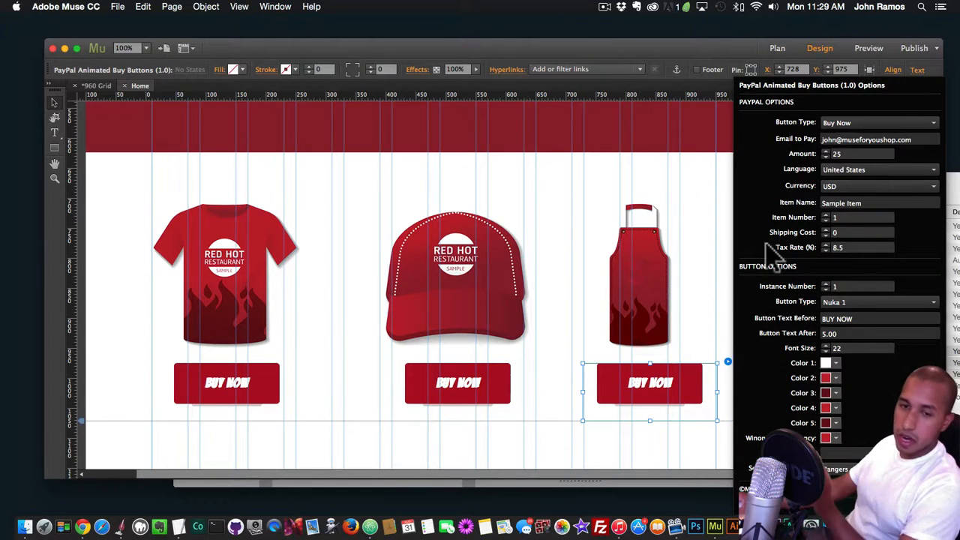
{"action": "key", "text": "Escape"}
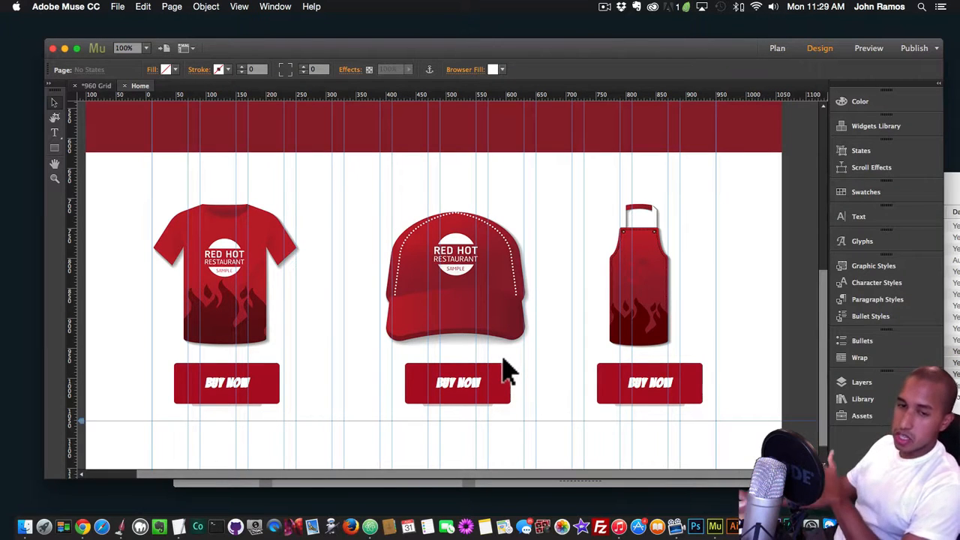
{"action": "left_click", "coordinate": [702, 390]}
{"action": "left_click", "coordinate": [728, 363]}
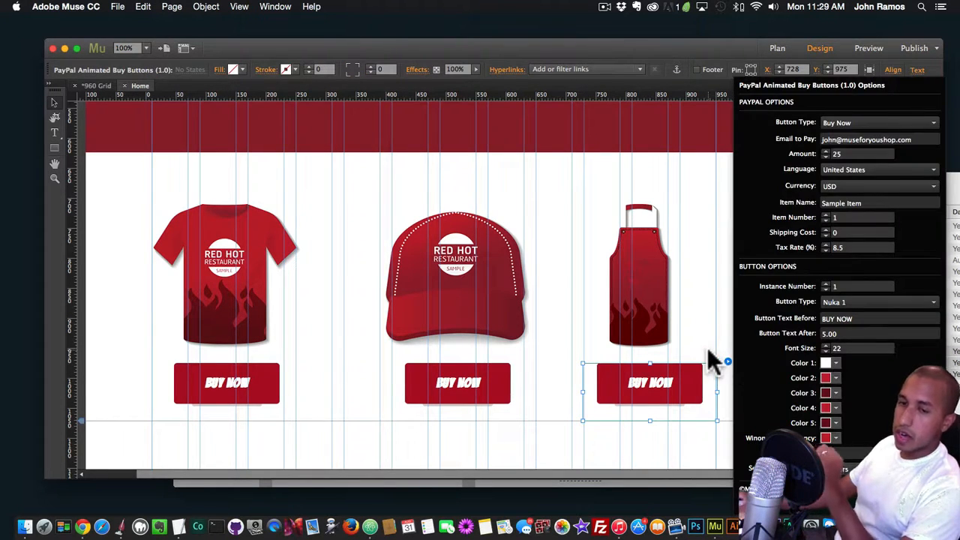
{"action": "left_click", "coordinate": [676, 350]}
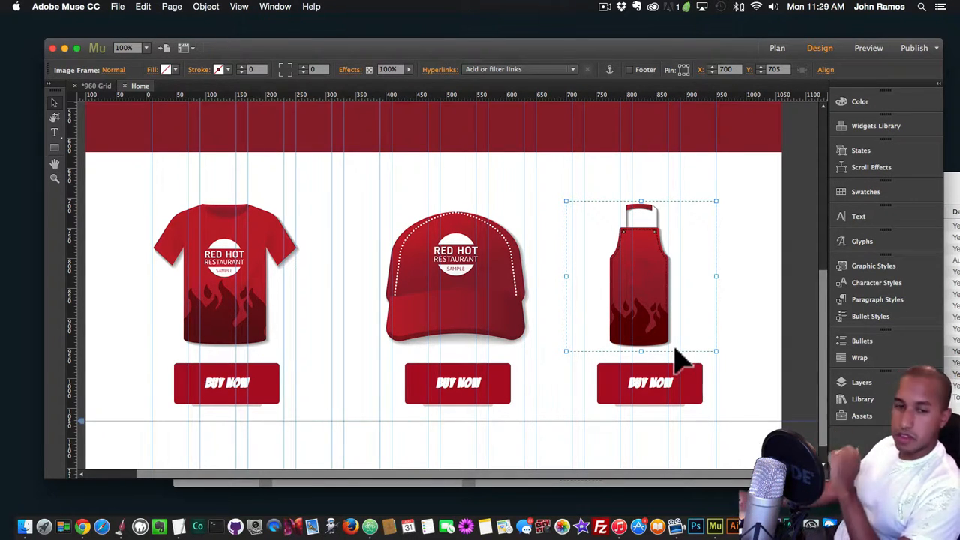
Nudge the cap's buy button slightly to align it below the cap
{"action": "mouse_move", "coordinate": [457, 401]}
{"action": "left_mouse_down"}
{"action": "mouse_move", "coordinate": [450, 397]}
{"action": "mouse_move", "coordinate": [470, 397]}
{"action": "left_mouse_up"}
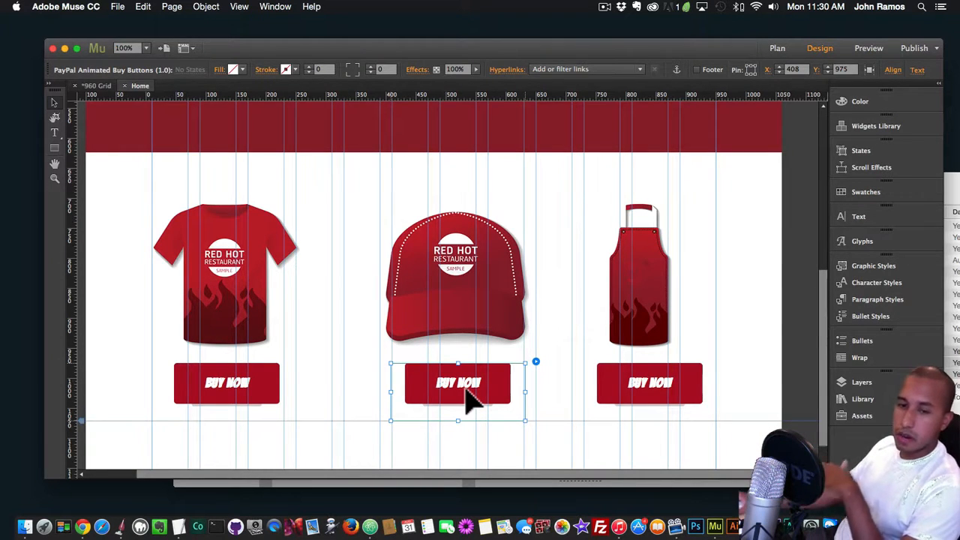
{"action": "left_click", "coordinate": [546, 394]}
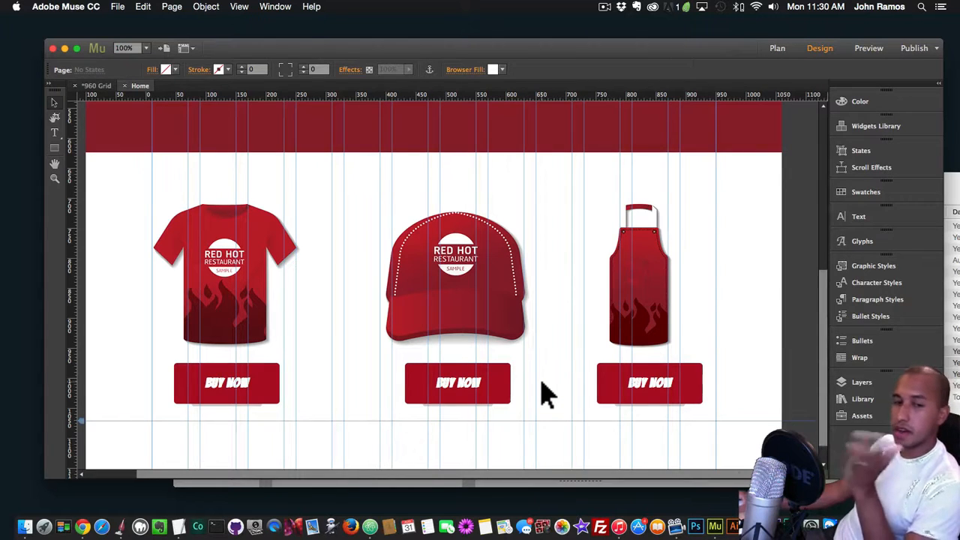
{"action": "left_click", "coordinate": [450, 369]}
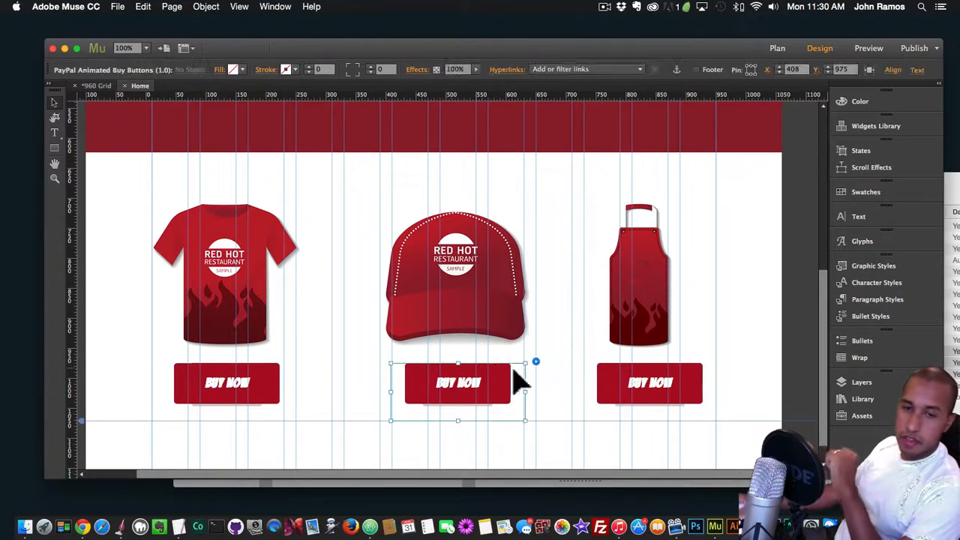
{"action": "mouse_move", "coordinate": [470, 398]}
{"action": "left_mouse_down"}
{"action": "mouse_move", "coordinate": [457, 401]}
{"action": "mouse_move", "coordinate": [466, 405]}
{"action": "mouse_move", "coordinate": [465, 391]}
{"action": "left_mouse_up"}
{"action": "left_click", "coordinate": [559, 387]}
{"action": "left_click", "coordinate": [605, 386]}
{"action": "left_click", "coordinate": [274, 384]}
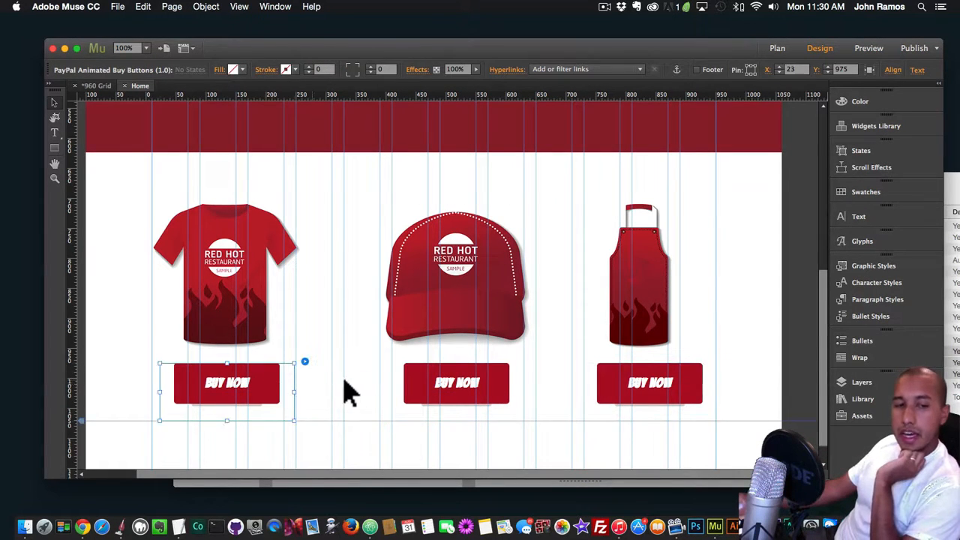
Draw a text frame about 240 px wide and 107 px high and place it below the row of buy buttons
{"action": "scroll", "coordinate": [350, 392], "scroll_direction": "down", "scroll_amount": 2}
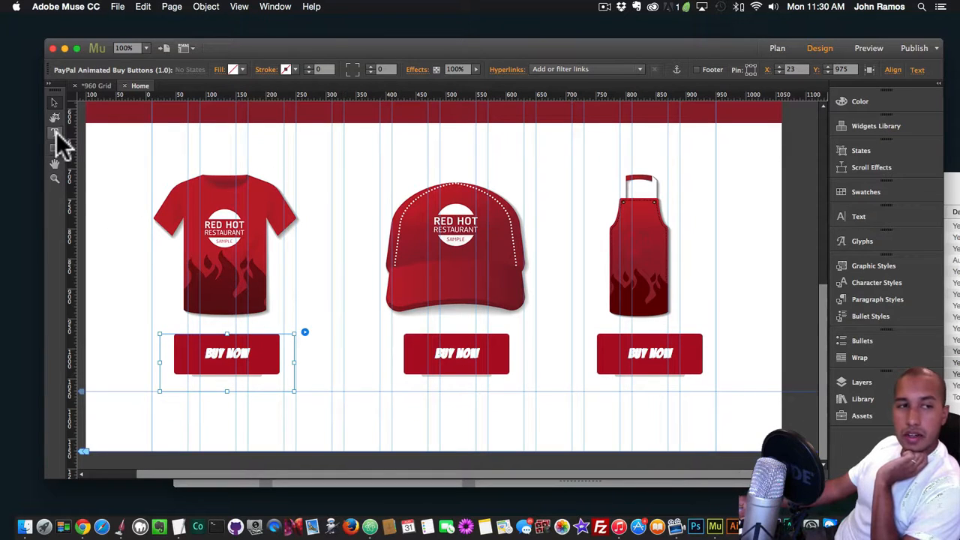
{"action": "left_click", "coordinate": [54, 133]}
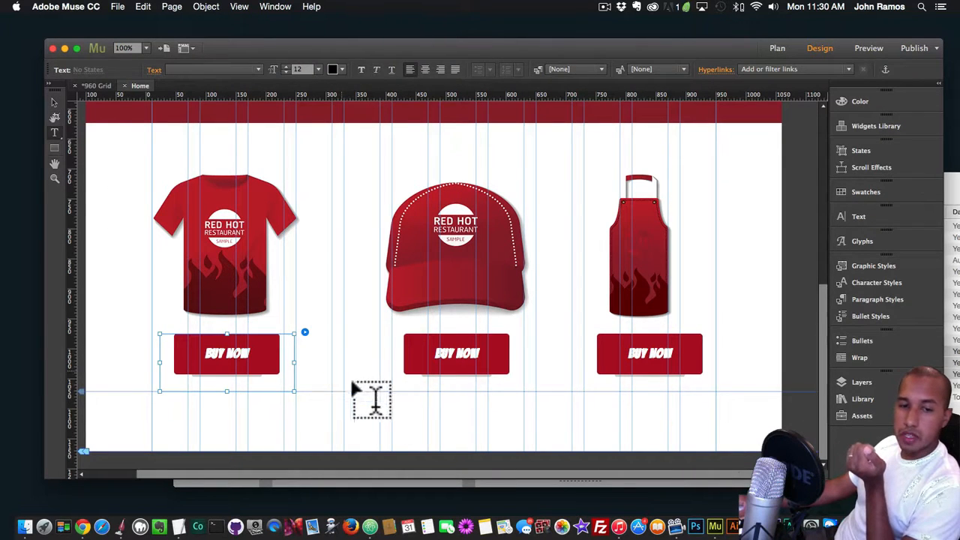
{"action": "left_click_drag", "start_coordinate": [343, 371], "coordinate": [486, 436]}
{"action": "left_click", "coordinate": [46, 98]}
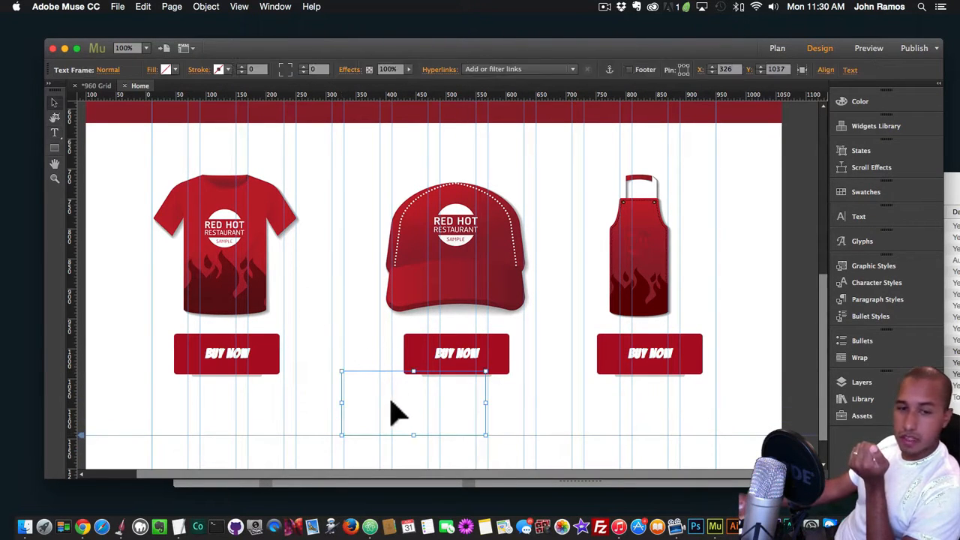
{"action": "left_click_drag", "start_coordinate": [392, 408], "coordinate": [379, 434]}
Set the text frame's font to Rock Salt and enter "some text" in it
{"action": "key", "text": "t"}
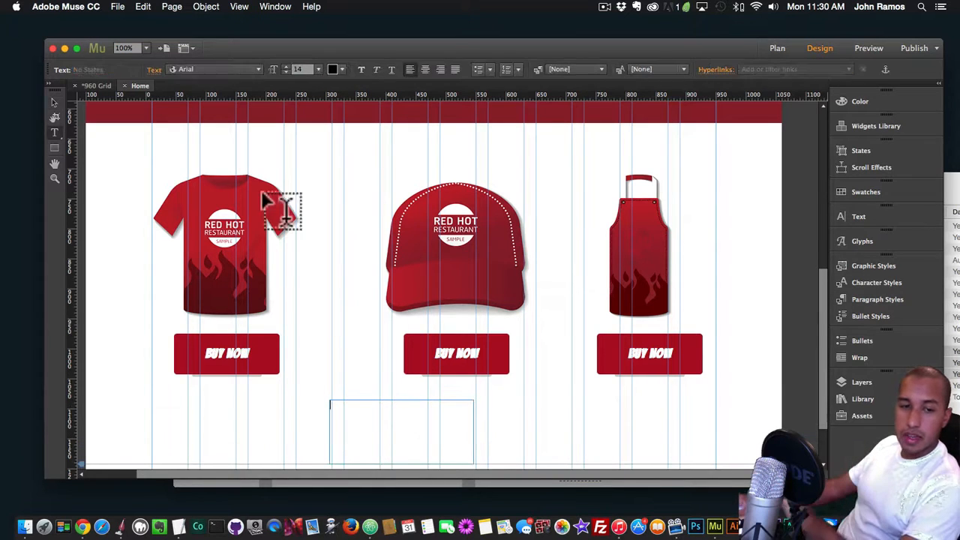
{"action": "left_click", "coordinate": [209, 72]}
{"action": "type", "text": "rock"}
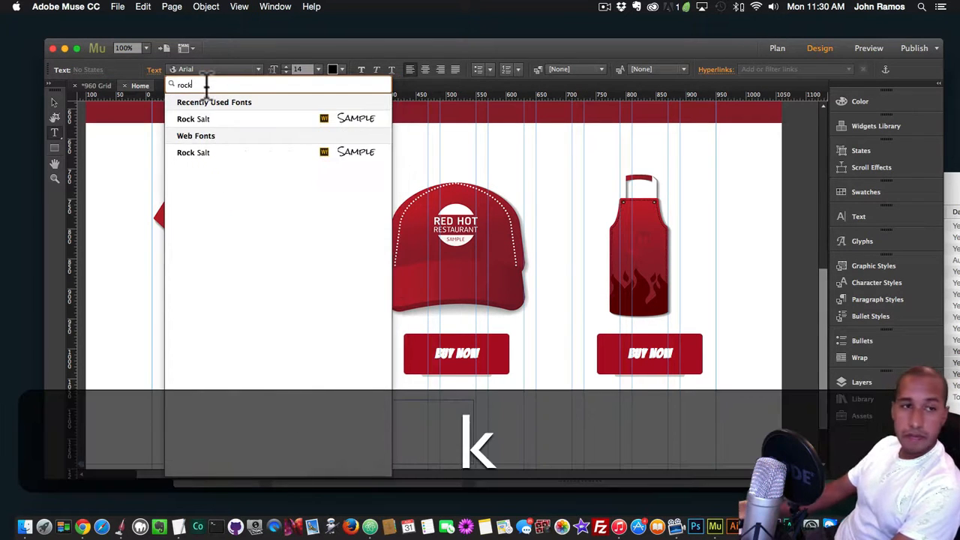
{"action": "left_click", "coordinate": [194, 119]}
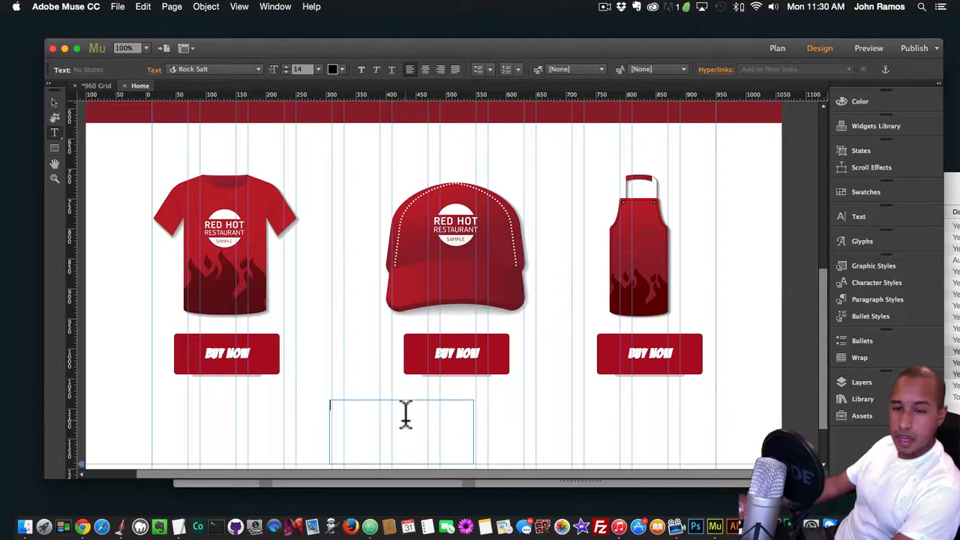
{"action": "type", "text": "some text"}
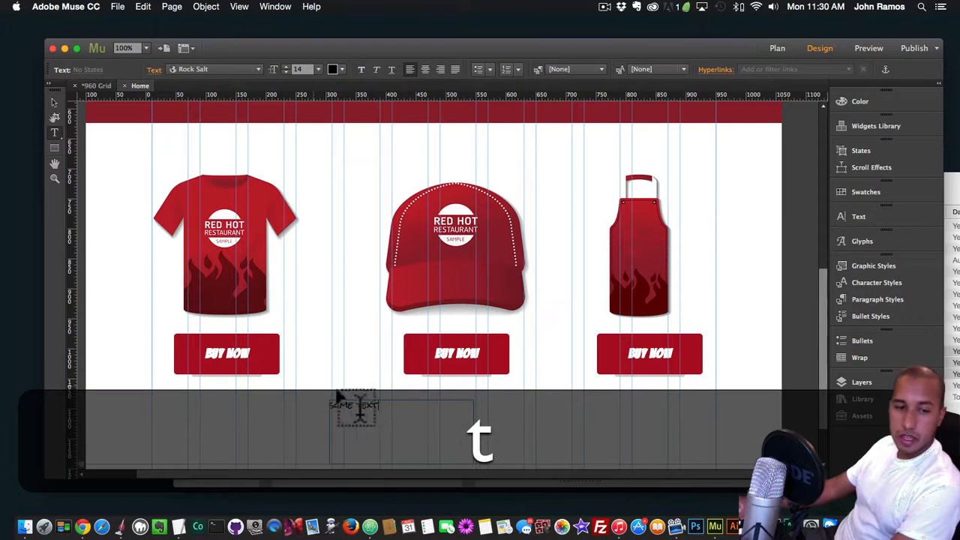
Preview the page in Chrome and inspect the "some text" element in the Developer Tools
{"action": "left_click", "coordinate": [54, 103]}
{"action": "key", "text": "shift+super+e"}
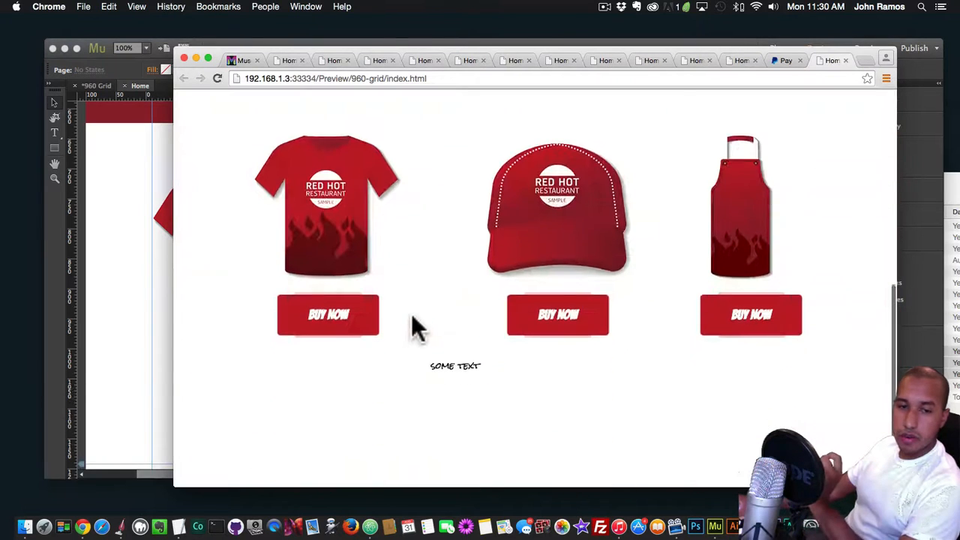
{"action": "right_click", "coordinate": [456, 368]}
{"action": "left_click", "coordinate": [463, 394]}
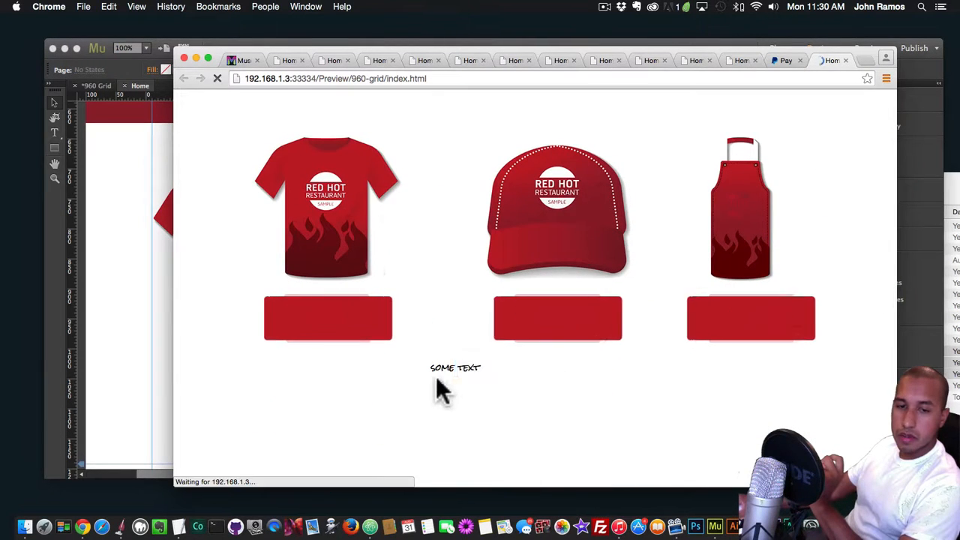
{"action": "right_click", "coordinate": [461, 369]}
{"action": "left_click", "coordinate": [500, 412]}
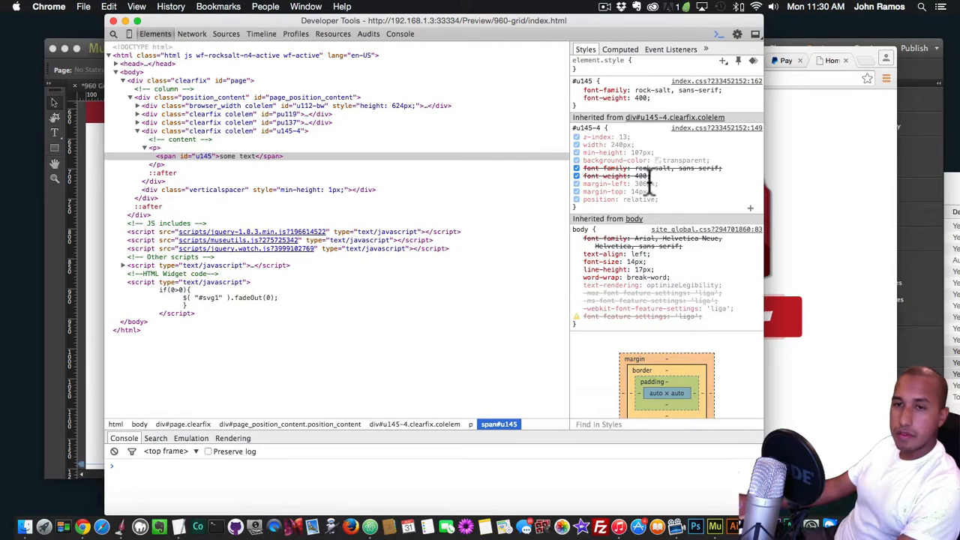
Copy the font-family value "rock-salt, sans-serif" from the inspected text's styles
{"action": "left_click", "coordinate": [644, 168]}
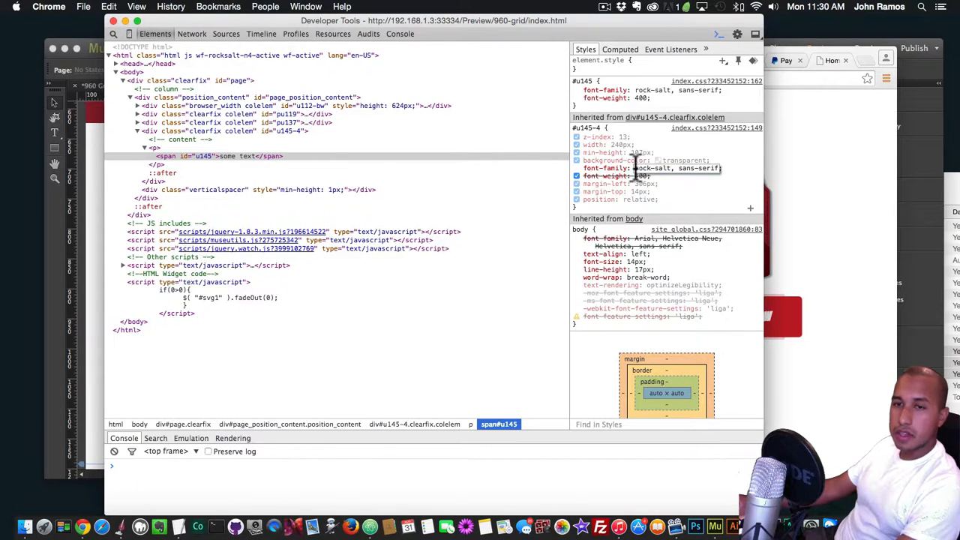
{"action": "left_click_drag", "start_coordinate": [636, 168], "coordinate": [728, 163]}
{"action": "key", "text": "super+a"}
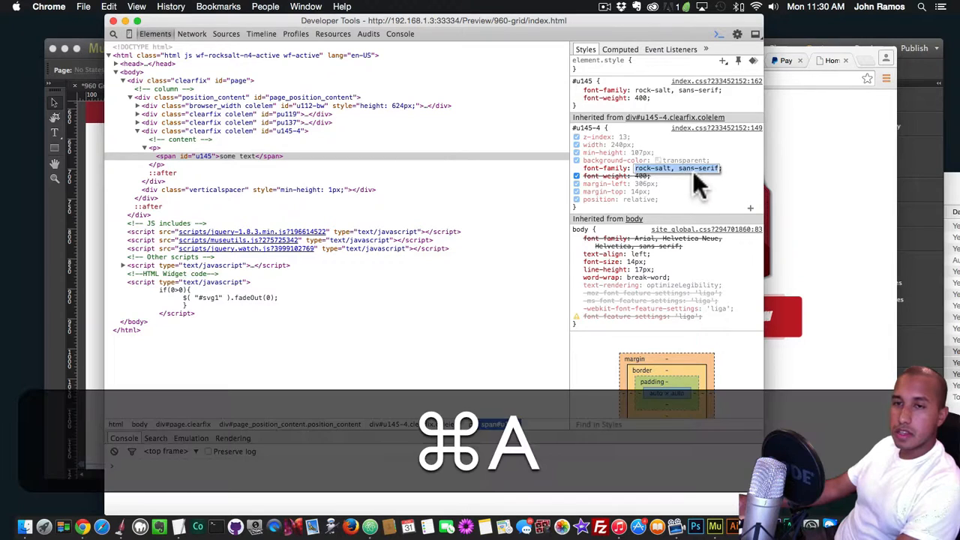
{"action": "key", "text": "super+c"}
Back in Muse, paste "rock-salt, sans-serif" as the Font-Family of the T-shirt's buy button
{"action": "left_click", "coordinate": [860, 212]}
{"action": "left_click", "coordinate": [917, 398]}
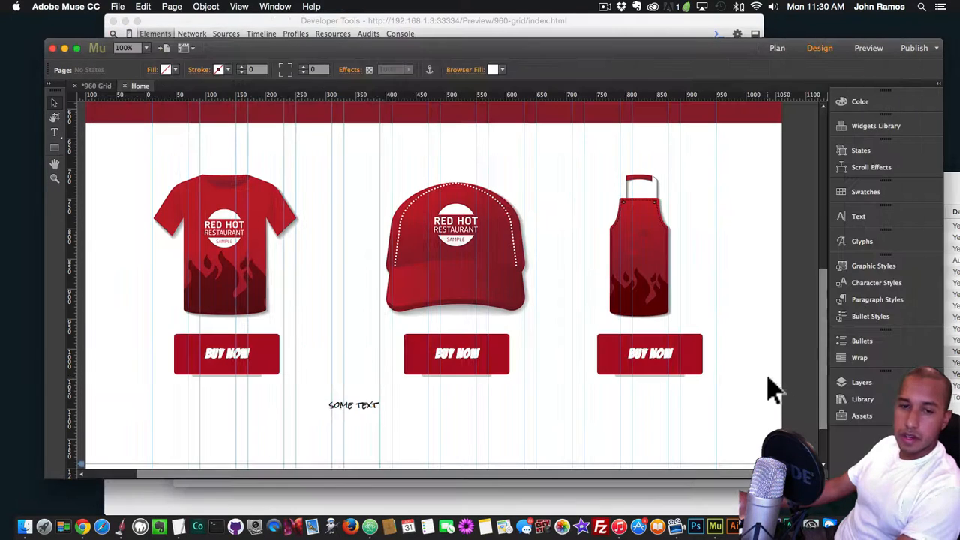
{"action": "left_click", "coordinate": [259, 358]}
{"action": "left_click", "coordinate": [304, 331]}
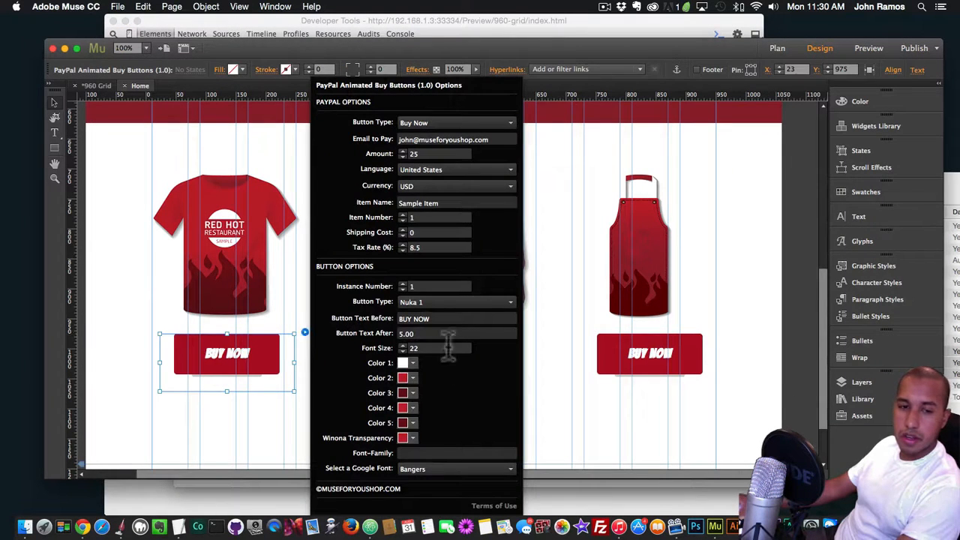
{"action": "key", "text": "super+v"}
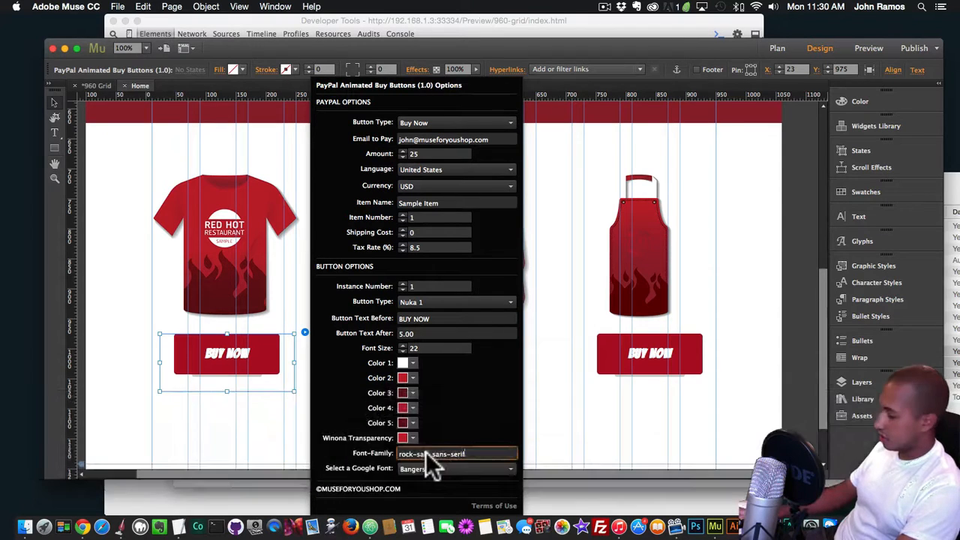
{"action": "key", "text": "Return"}
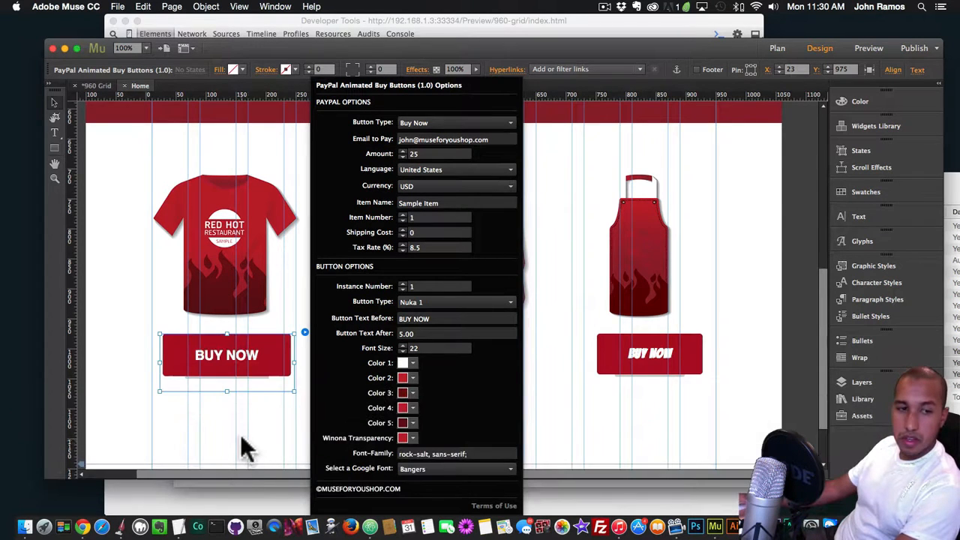
Reapply the T-shirt buy button's Font-Family setting and preview the page in Chrome
{"action": "left_click", "coordinate": [241, 441]}
{"action": "left_click", "coordinate": [285, 372]}
{"action": "left_click", "coordinate": [304, 333]}
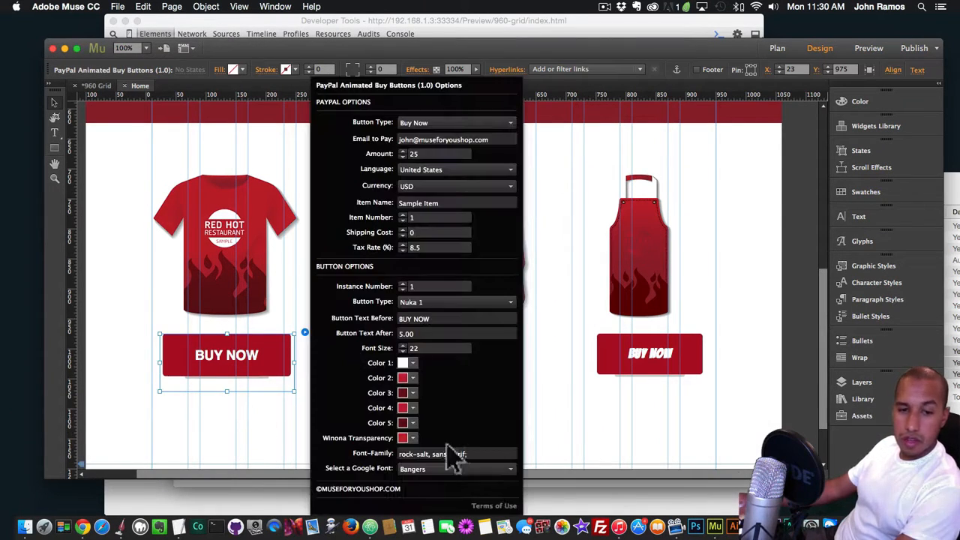
{"action": "left_click", "coordinate": [472, 454]}
{"action": "key", "text": "Return"}
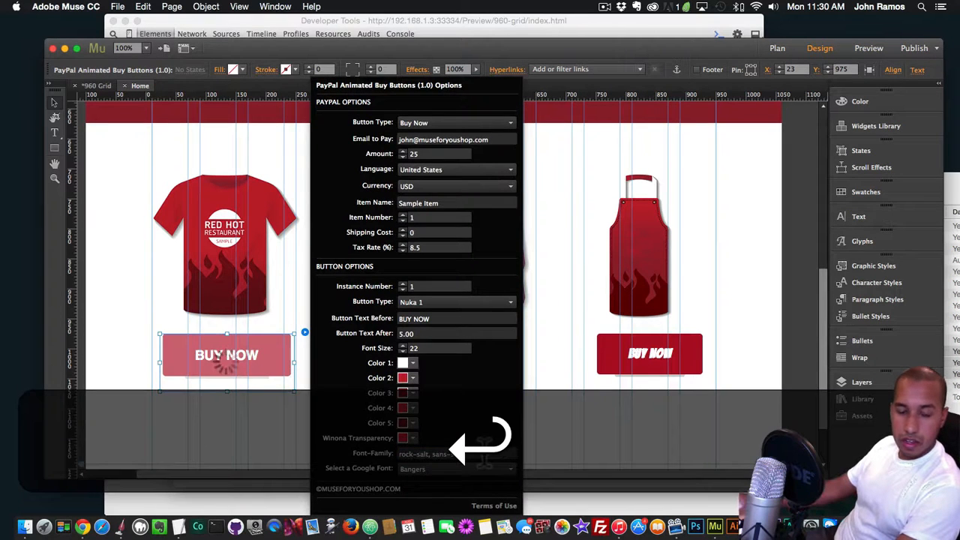
{"action": "key", "text": "super+shift+e"}
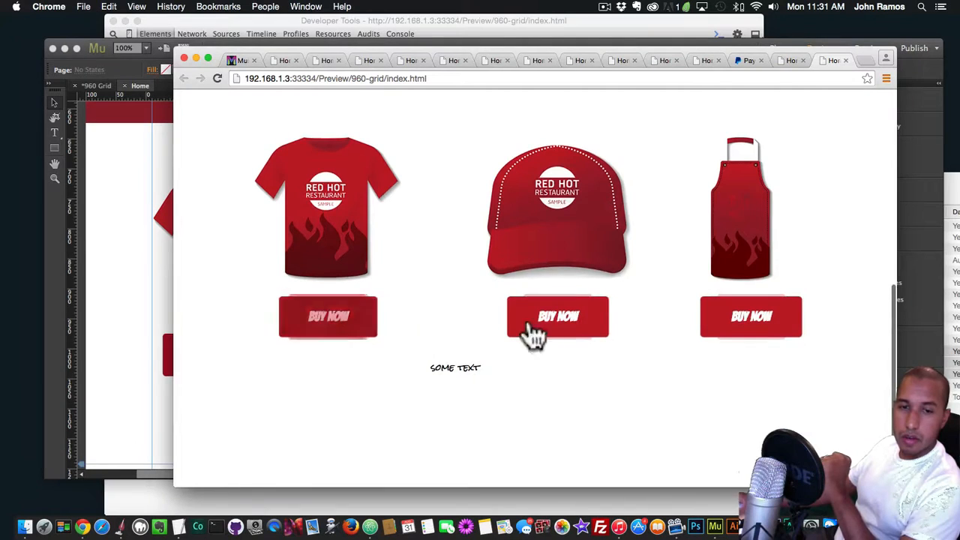
Back in Muse, paste the copied rock-salt value as the Font-Family of the apron's buy button
{"action": "left_click", "coordinate": [124, 330]}
{"action": "left_click", "coordinate": [679, 360]}
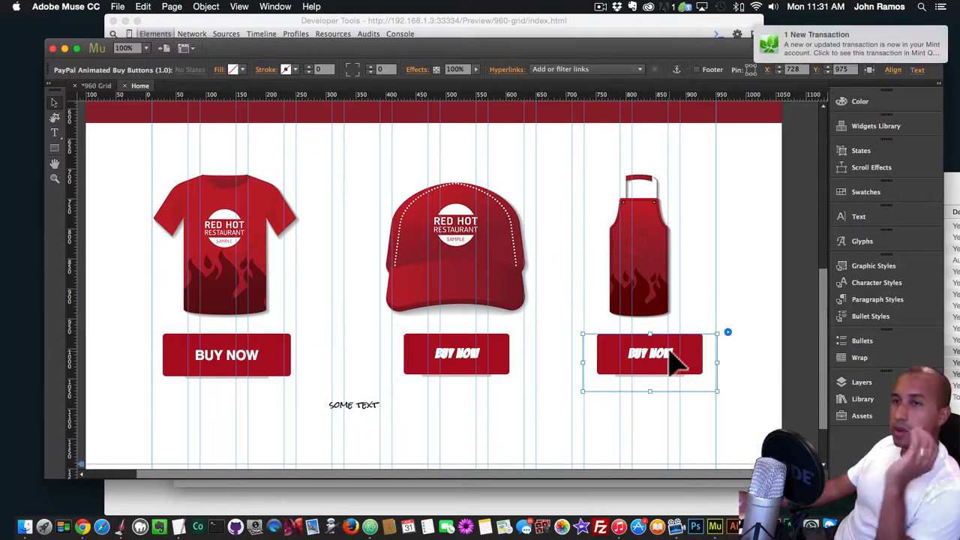
{"action": "left_click", "coordinate": [728, 333]}
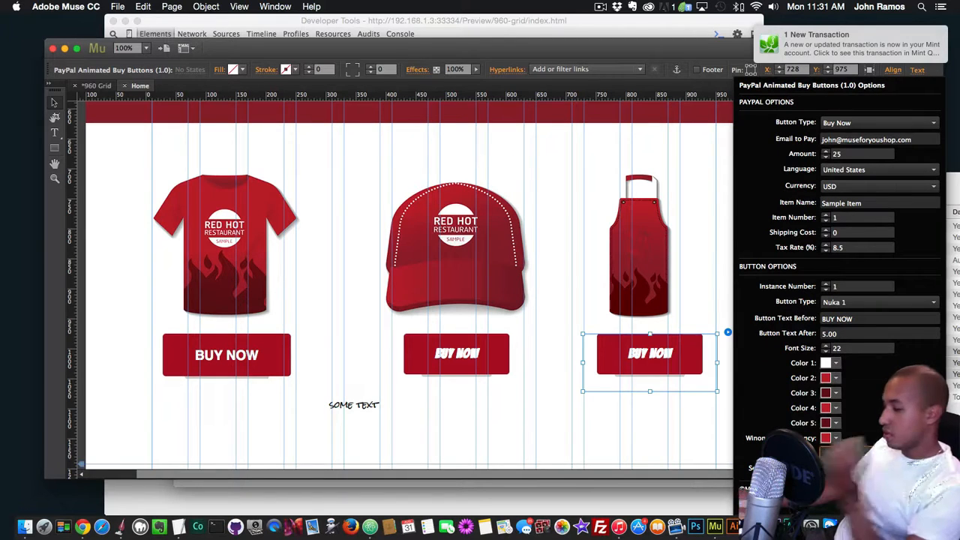
{"action": "key", "text": "super+v"}
{"action": "key", "text": "super+Return"}
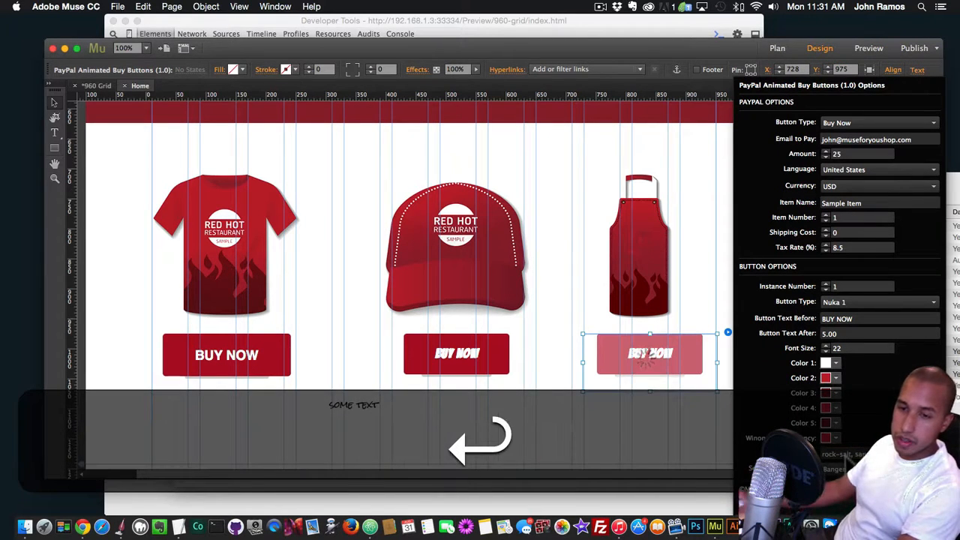
{"action": "key", "text": "Return"}
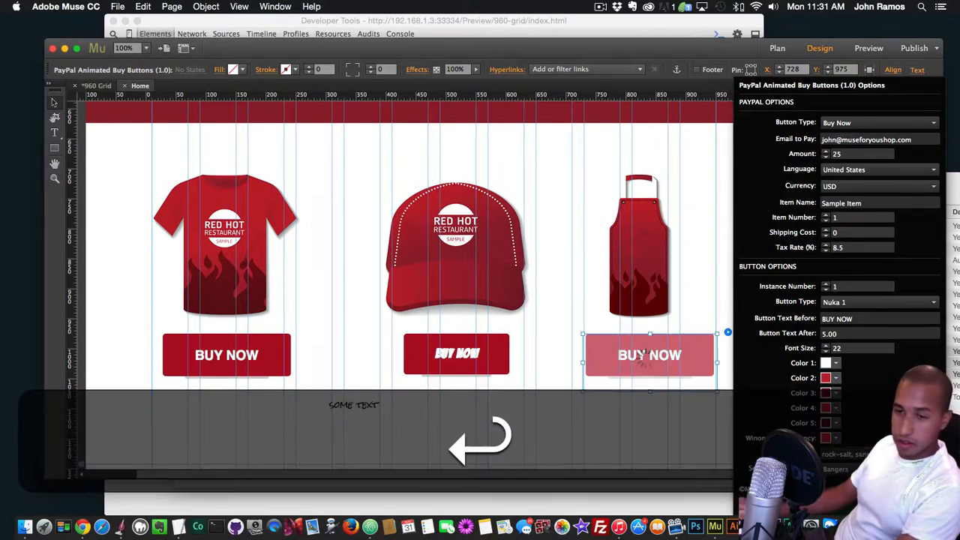
Preview the page in Chrome twice and check the font and size of the three buy buttons
{"action": "key", "text": "shift+super+e"}
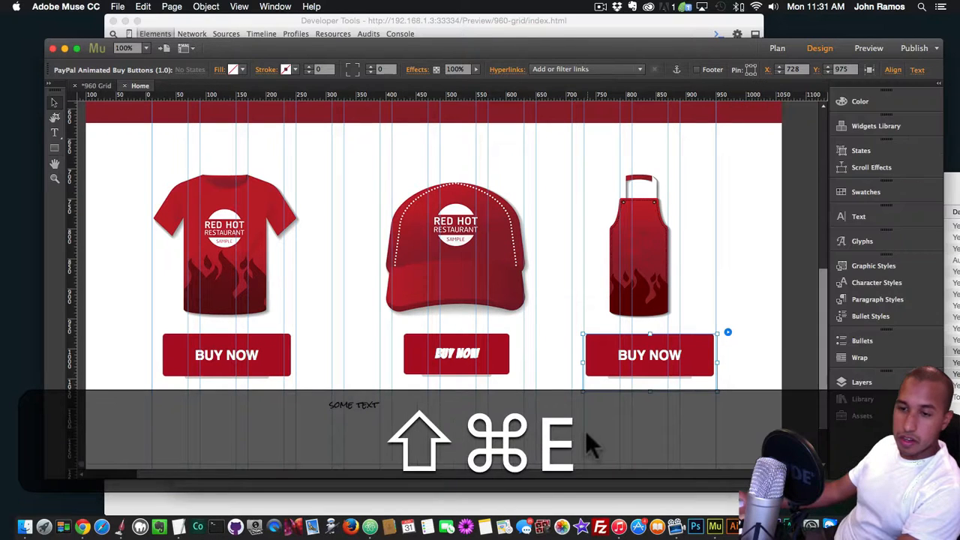
{"action": "scroll", "coordinate": [499, 368], "scroll_direction": "down", "scroll_amount": 5}
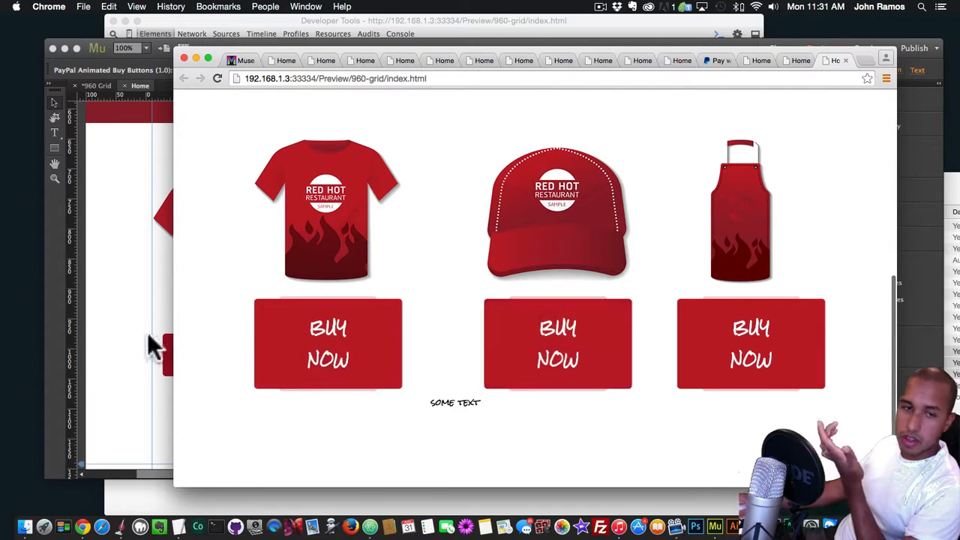
{"action": "left_click", "coordinate": [170, 345]}
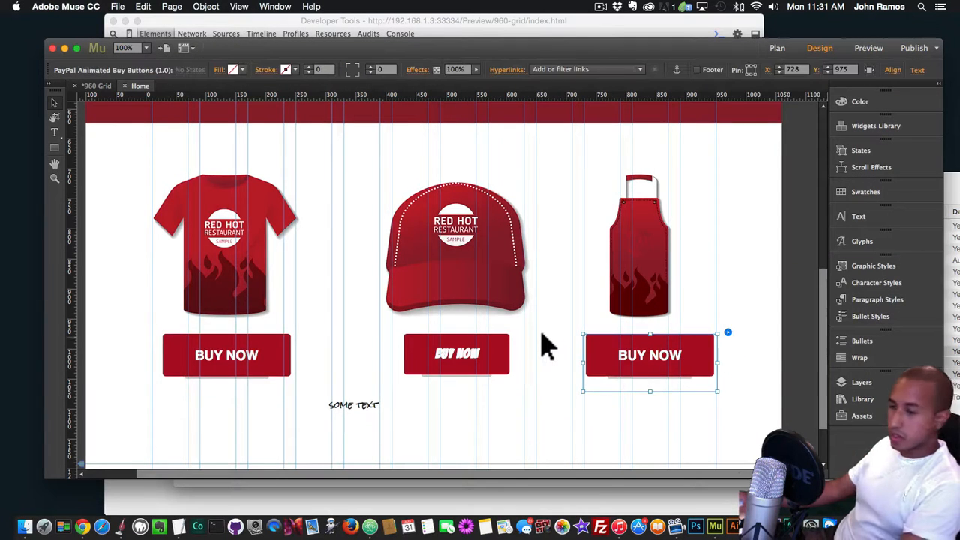
{"action": "key", "text": "shift+super+e"}
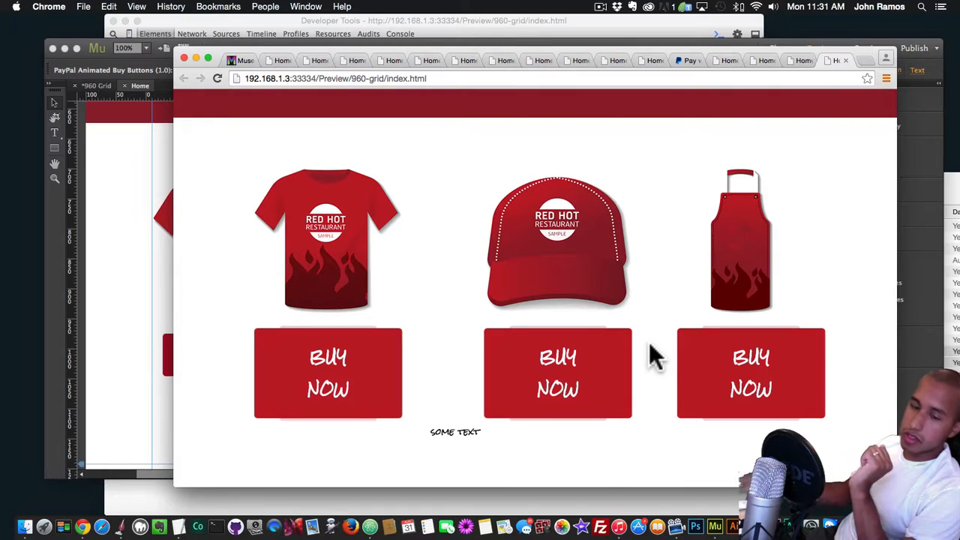
{"action": "left_click", "coordinate": [107, 332]}
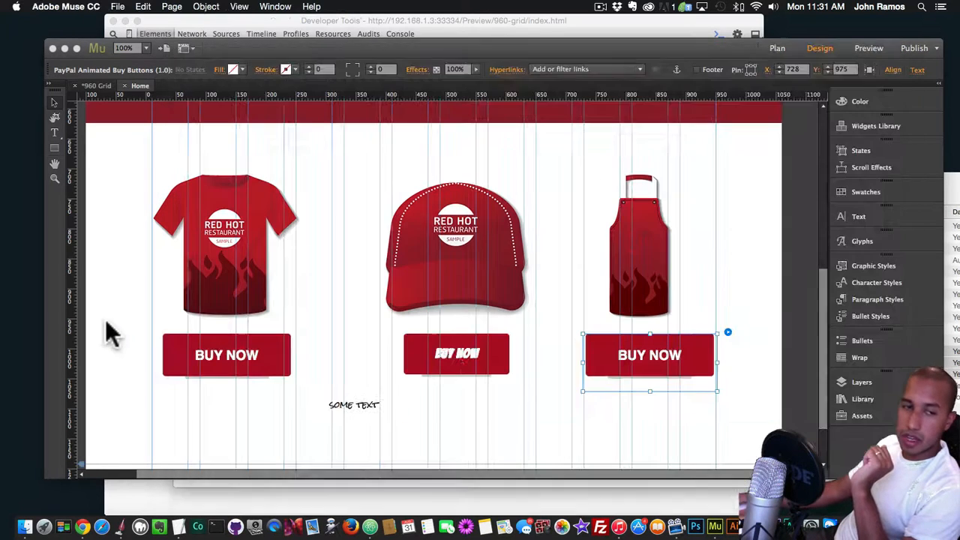
{"action": "left_click", "coordinate": [727, 332]}
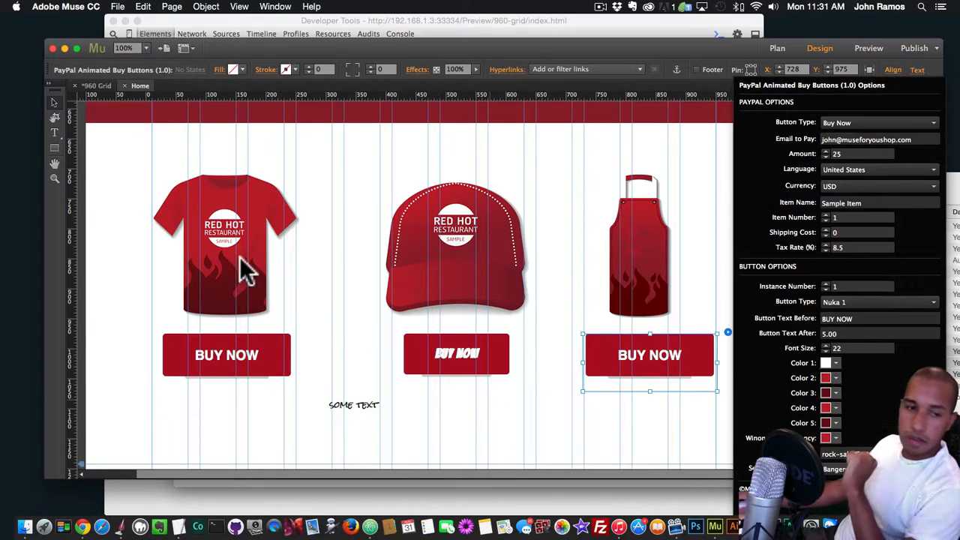
{"action": "left_click", "coordinate": [150, 448]}
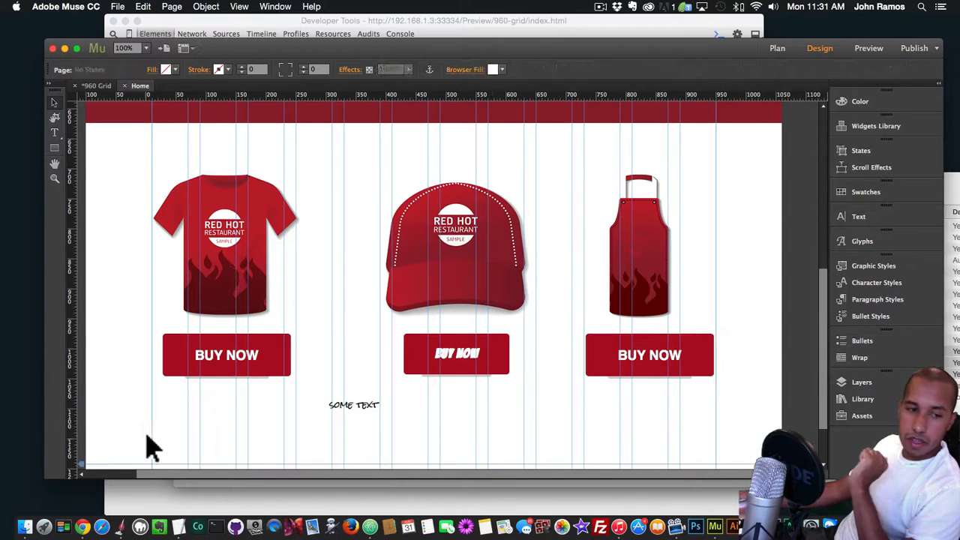
{"action": "left_click", "coordinate": [240, 501]}
{"action": "left_click", "coordinate": [788, 487]}
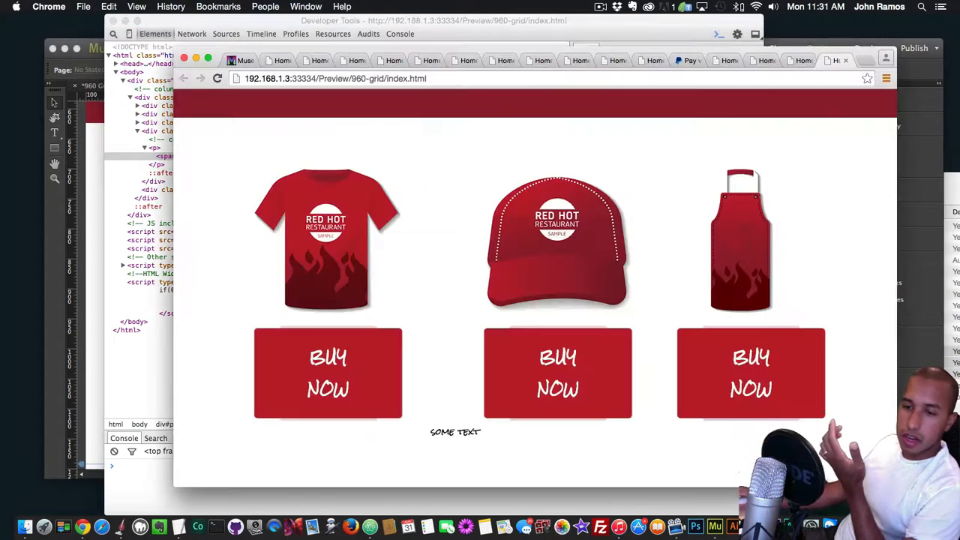
{"action": "left_click", "coordinate": [89, 364]}
Set the apron buy button's Font Size to 14 and preview the page in Chrome
{"action": "left_click", "coordinate": [684, 349]}
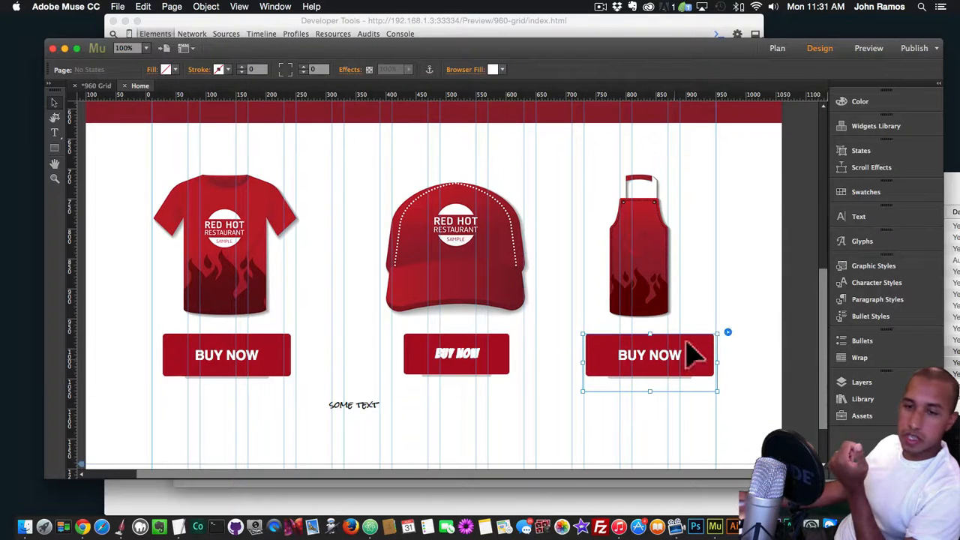
{"action": "left_click", "coordinate": [727, 332]}
{"action": "double_click", "coordinate": [845, 345]}
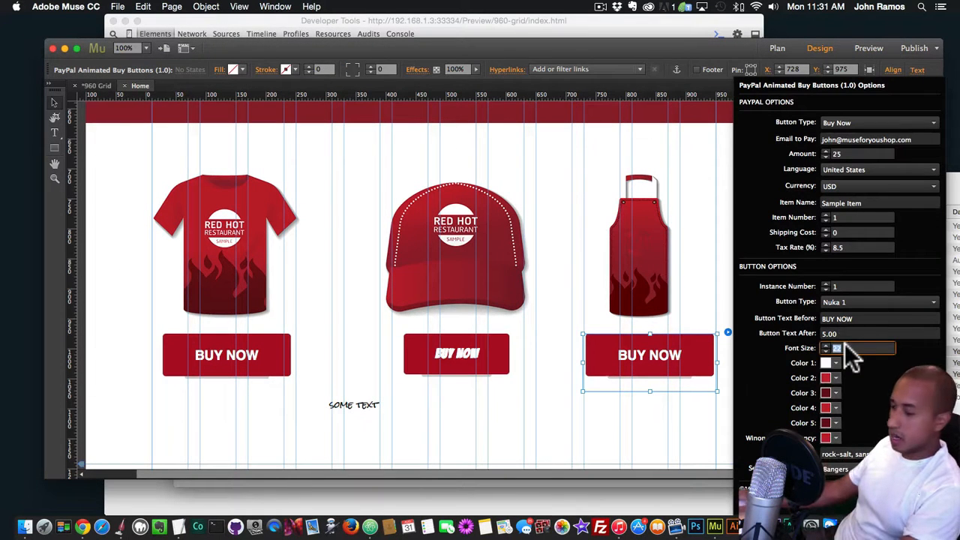
{"action": "type", "text": "14"}
{"action": "key", "text": "Return"}
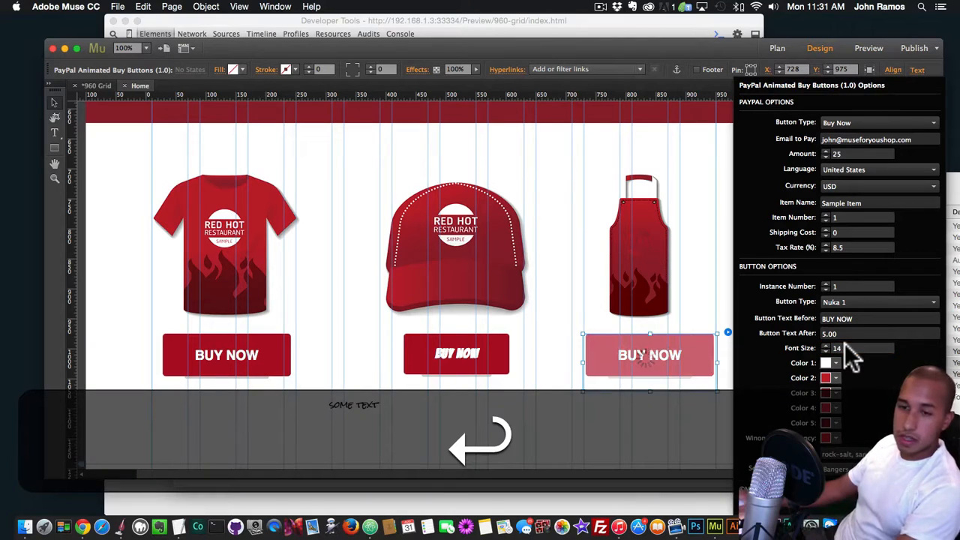
{"action": "key", "text": "shift+super+e"}
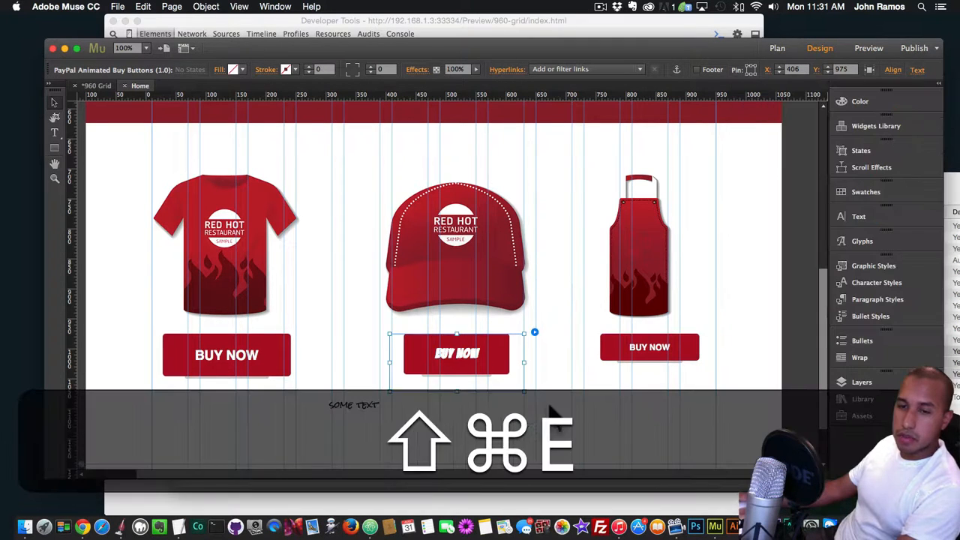
{"action": "scroll", "coordinate": [642, 376], "scroll_direction": "down", "scroll_amount": 2}
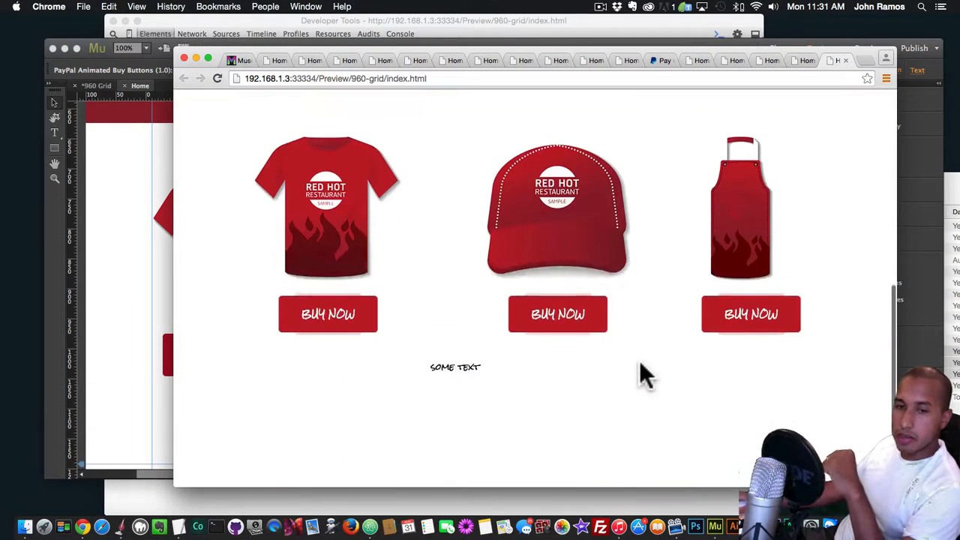
Back in Muse, set the apron buy button's Instance Number to 3 and its Font Size to 22
{"action": "left_click", "coordinate": [145, 325]}
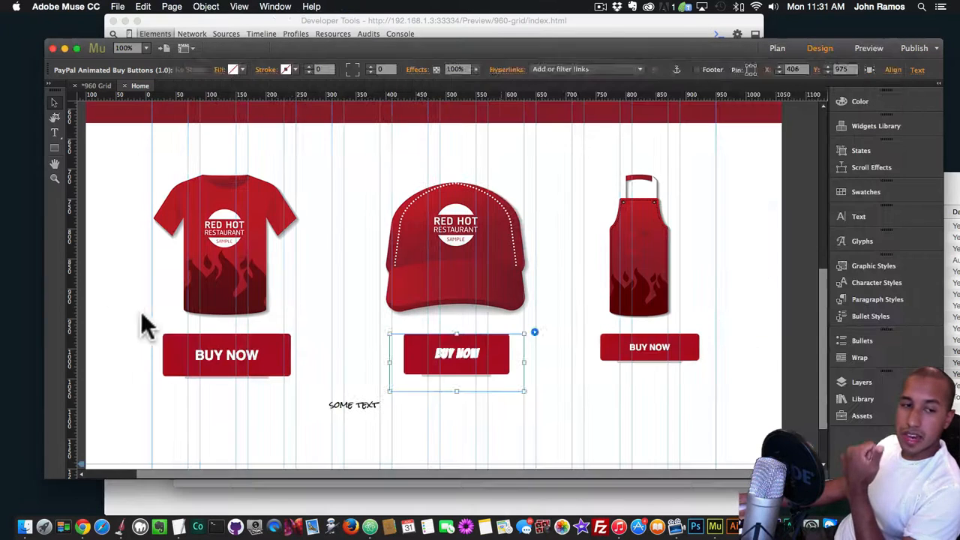
{"action": "left_click", "coordinate": [622, 364]}
{"action": "left_click", "coordinate": [728, 332]}
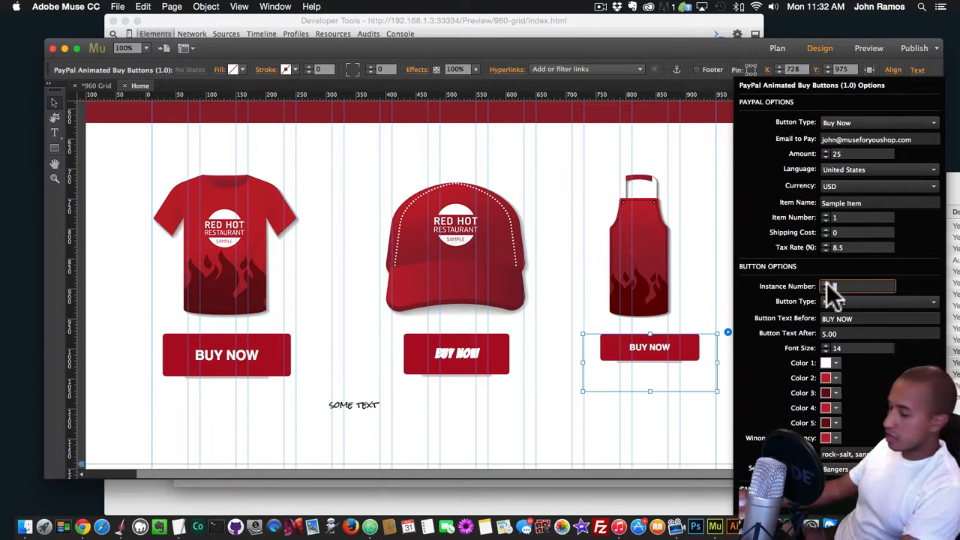
{"action": "type", "text": "3"}
{"action": "key", "text": "Return"}
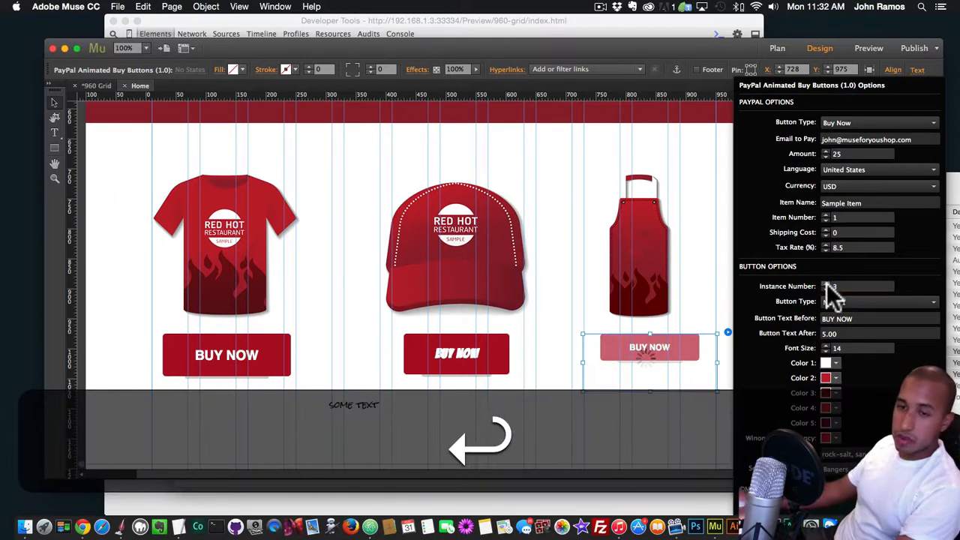
{"action": "left_click", "coordinate": [855, 348]}
{"action": "key", "text": "super+a"}
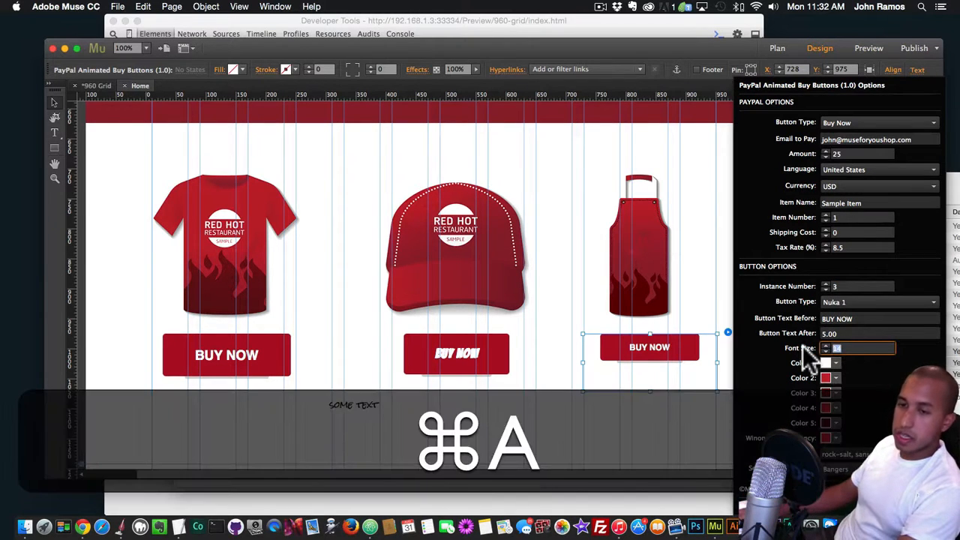
{"action": "type", "text": "22"}
{"action": "key", "text": "Return"}
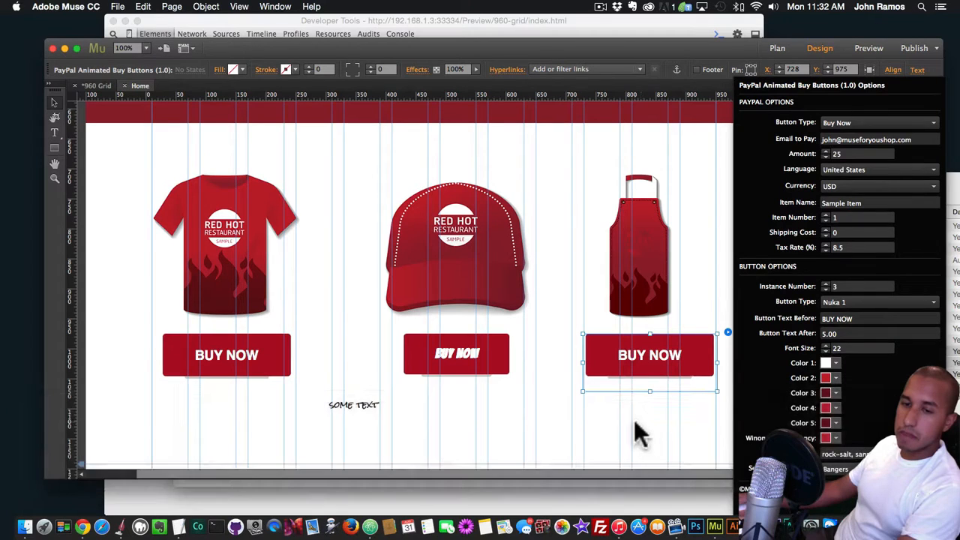
Preview the page in Chrome and compare the apron's buy button with the other two
{"action": "left_click", "coordinate": [651, 416], "text": "shift+super"}
{"action": "key", "text": "shift+super+e"}
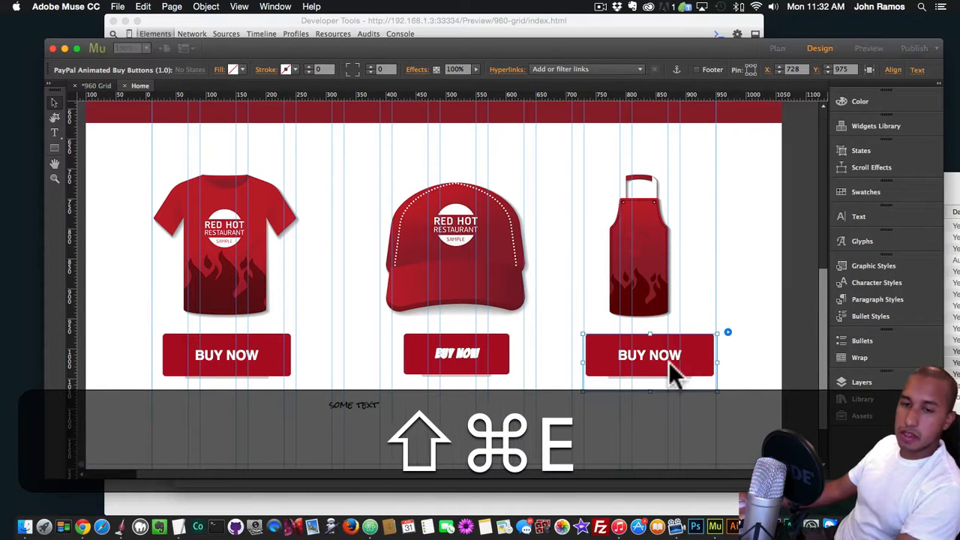
{"action": "scroll", "coordinate": [670, 368], "scroll_direction": "down", "scroll_amount": 5}
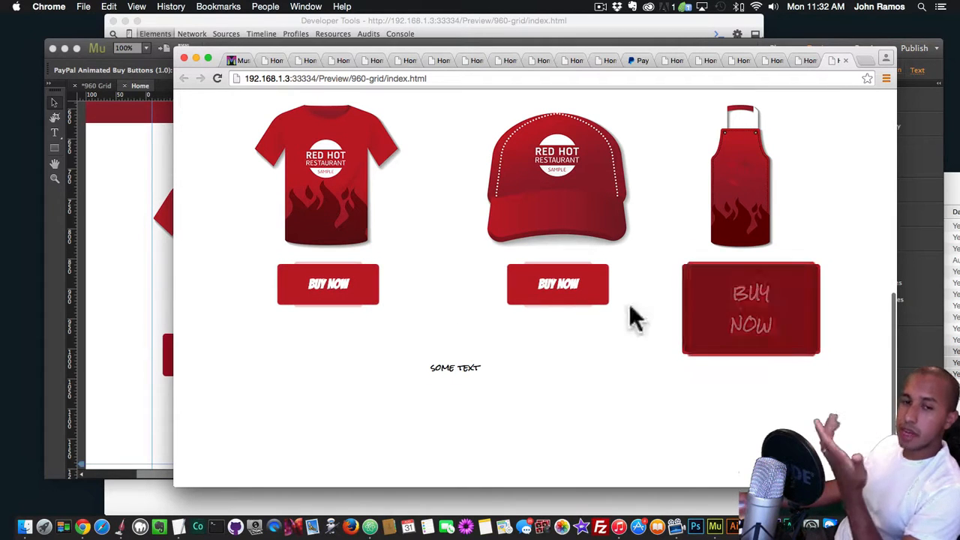
Back in Muse, set the apron buy button's Instance Number to 1
{"action": "left_click", "coordinate": [150, 301]}
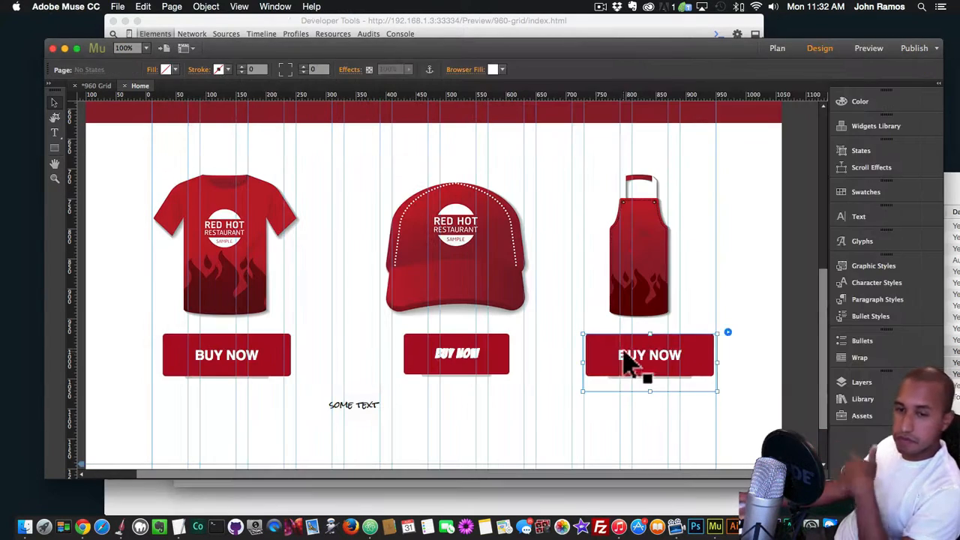
{"action": "left_click", "coordinate": [728, 332]}
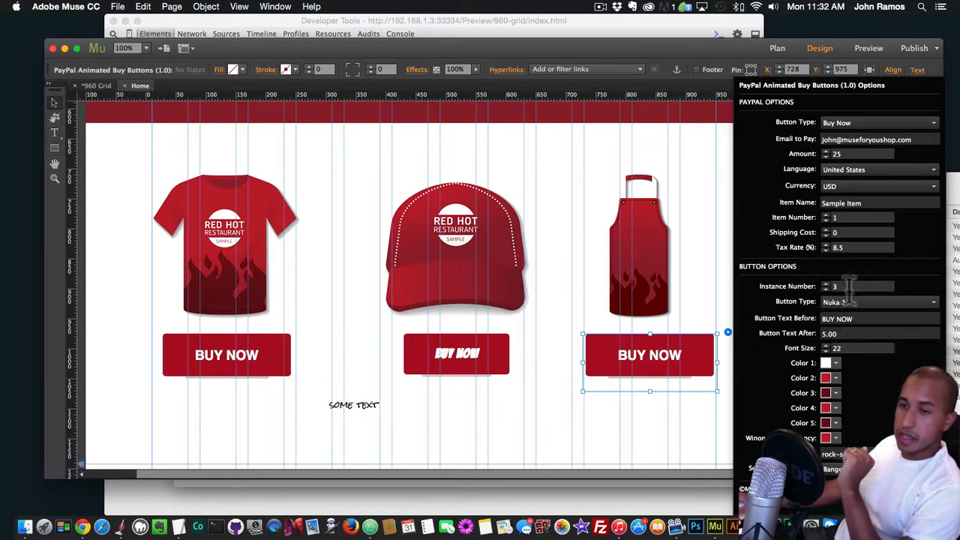
{"action": "key", "text": "Return"}
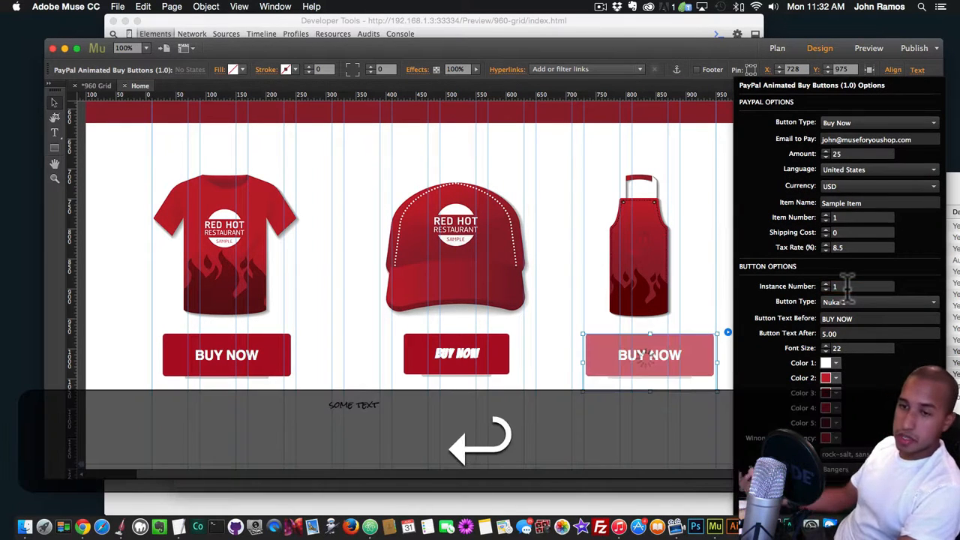
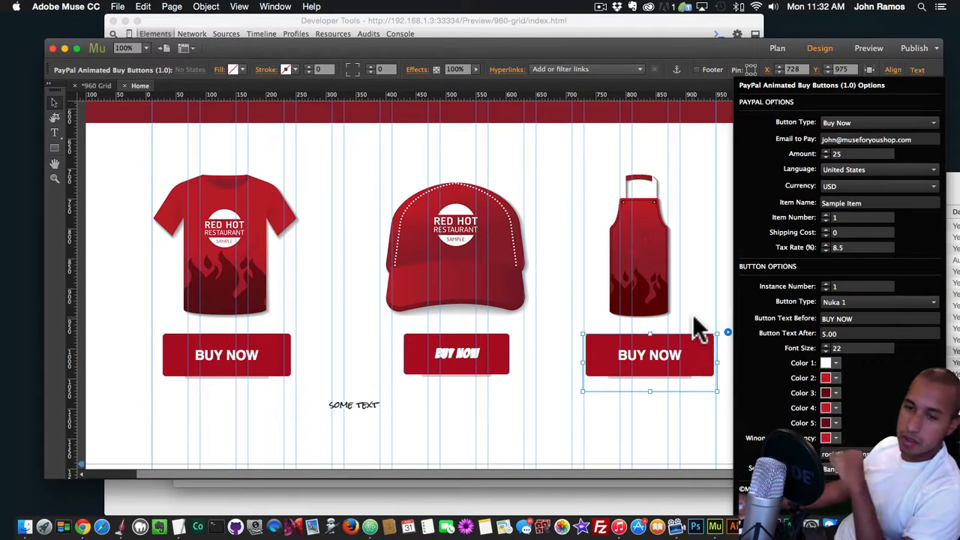
Delete the three buy buttons under the apron, cap and T-shirt, along with the "some text" text
{"action": "left_click", "coordinate": [720, 326]}
{"action": "left_click", "coordinate": [707, 360]}
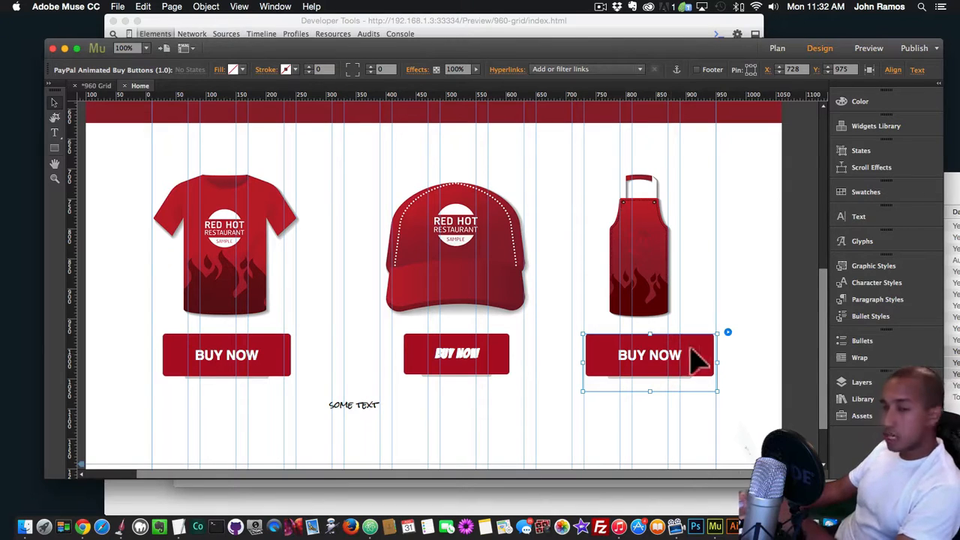
{"action": "key", "text": "BackSpace"}
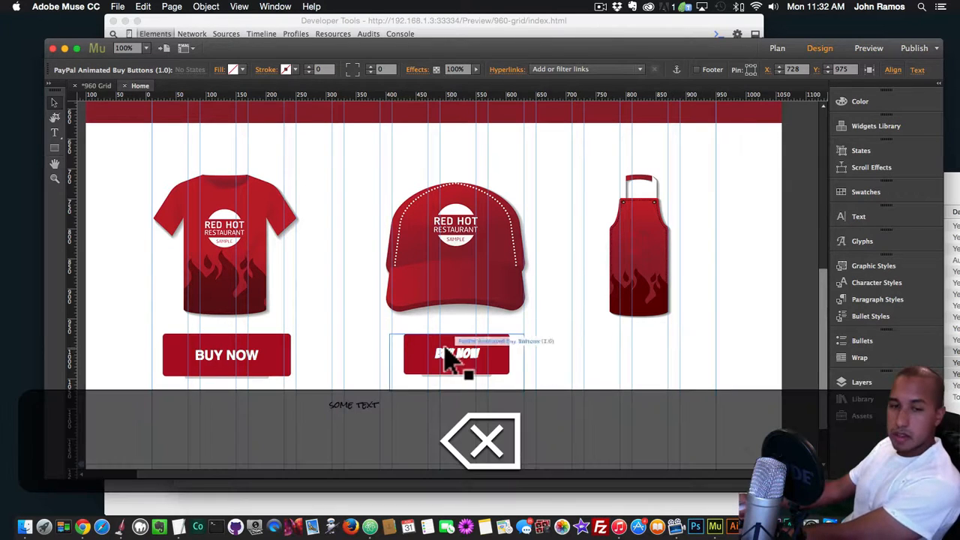
{"action": "left_click", "coordinate": [446, 349]}
{"action": "key", "text": "BackSpace"}
{"action": "left_click", "coordinate": [256, 360]}
{"action": "key", "text": "BackSpace"}
{"action": "left_click", "coordinate": [349, 409]}
{"action": "key", "text": "BackSpace"}
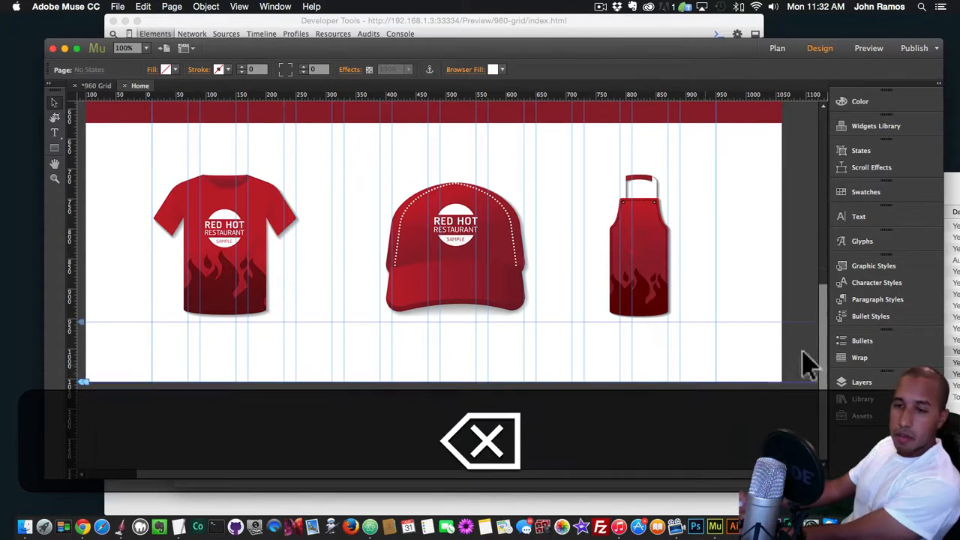
Add the PayPal Animated Buy Buttons with Icons Widget from the library and place it beneath the T-shirt
{"action": "left_click", "coordinate": [860, 399]}
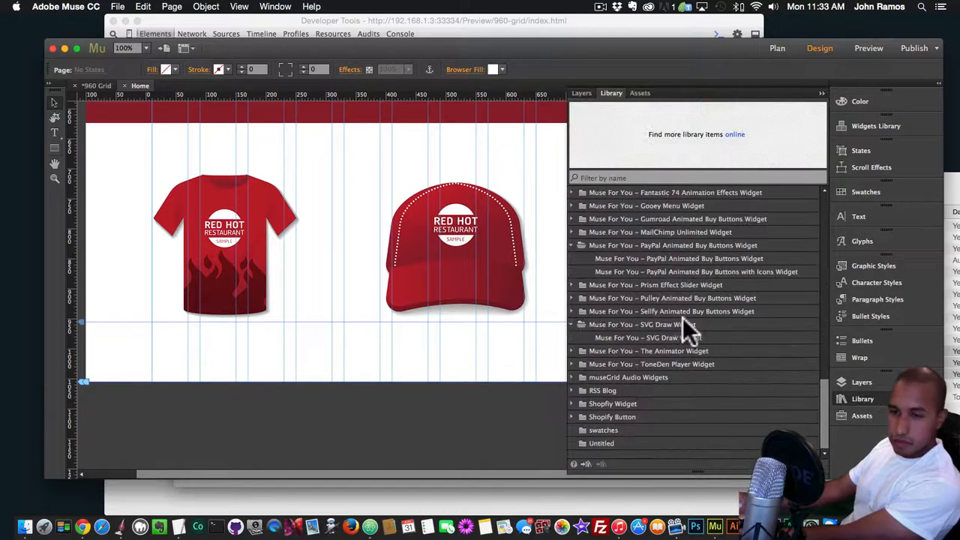
{"action": "left_click", "coordinate": [641, 272]}
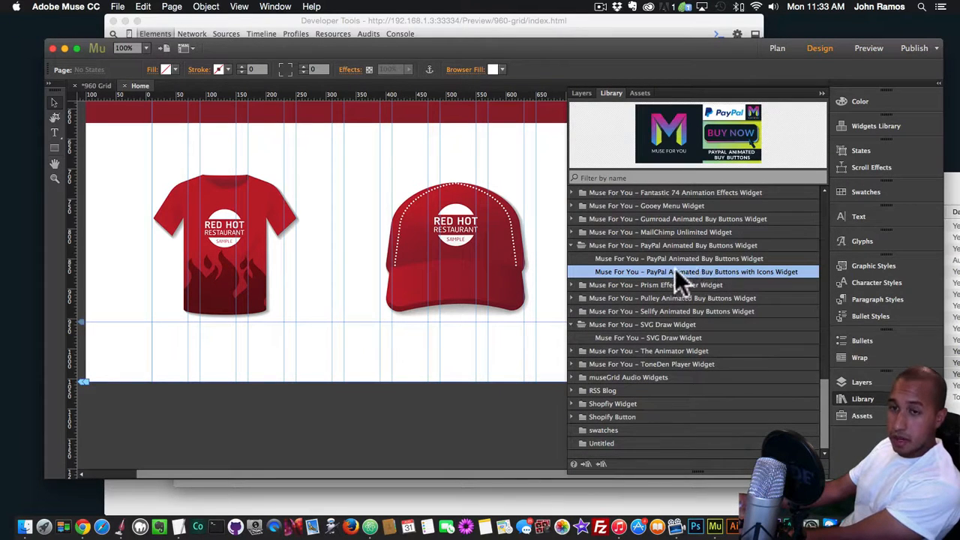
{"action": "left_click_drag", "start_coordinate": [660, 273], "coordinate": [286, 308]}
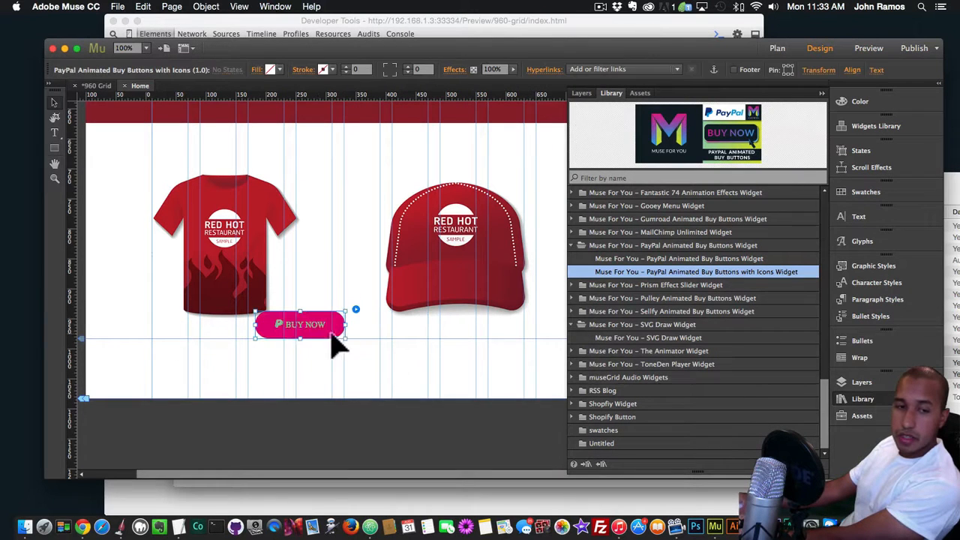
{"action": "left_click", "coordinate": [863, 399]}
{"action": "left_click_drag", "start_coordinate": [315, 325], "coordinate": [258, 354]}
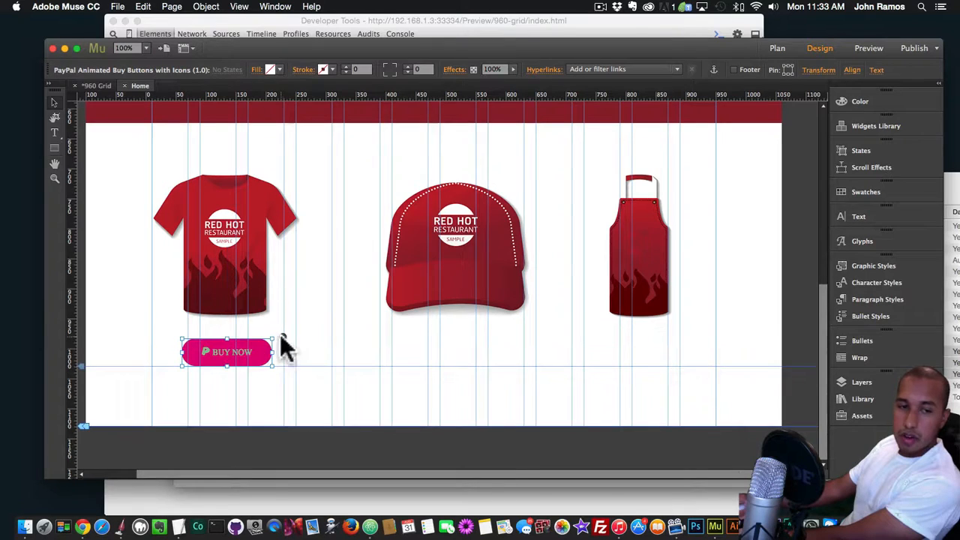
Set the T-shirt buy button's Color 1 to the red swatch and Color 2 to the dark red swatch
{"action": "left_click", "coordinate": [281, 337]}
{"action": "left_click", "coordinate": [407, 316]}
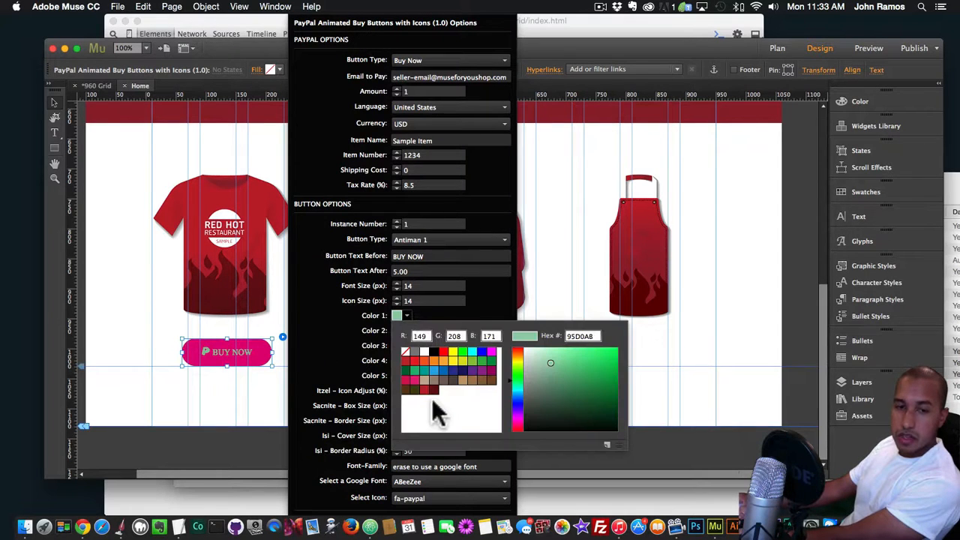
{"action": "left_click", "coordinate": [424, 351]}
{"action": "left_click", "coordinate": [407, 331]}
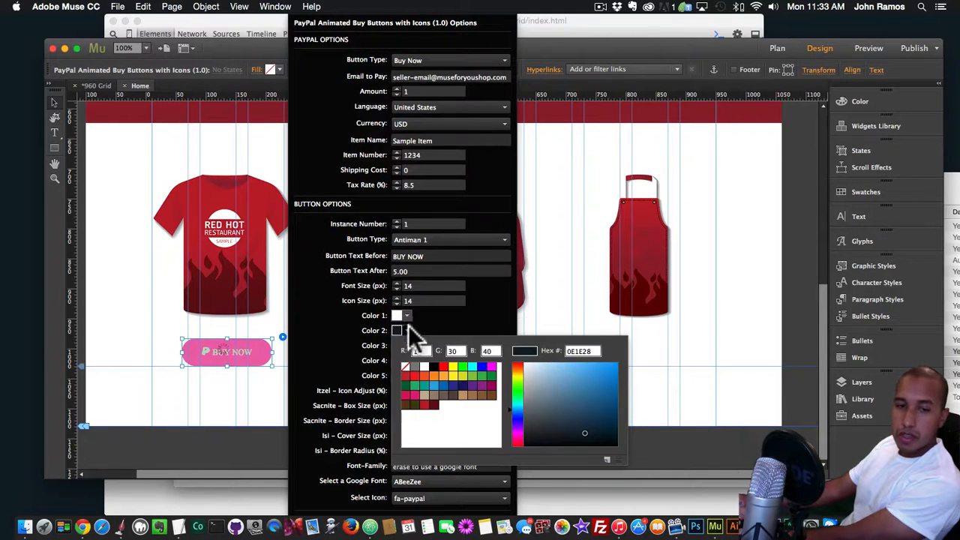
{"action": "left_click", "coordinate": [407, 316]}
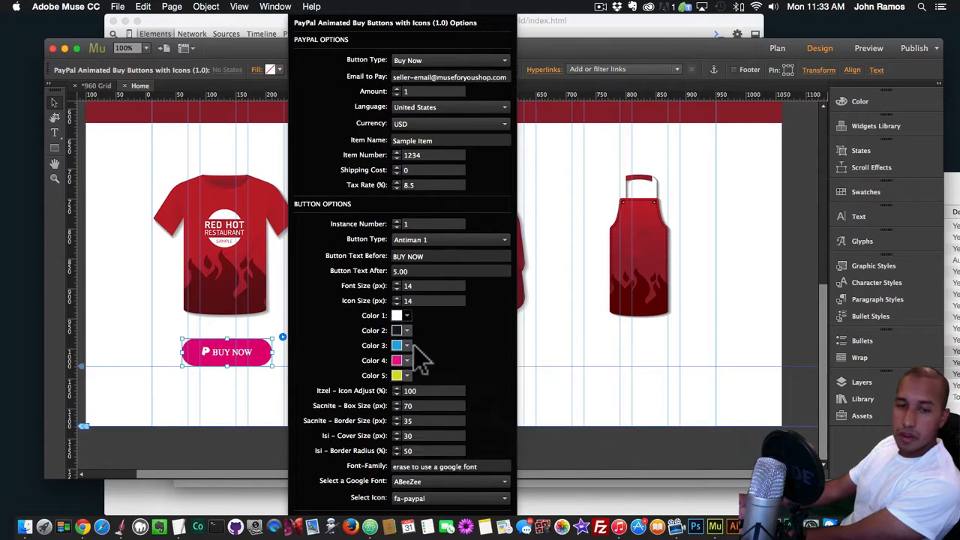
{"action": "left_click", "coordinate": [424, 389]}
{"action": "left_click", "coordinate": [407, 331]}
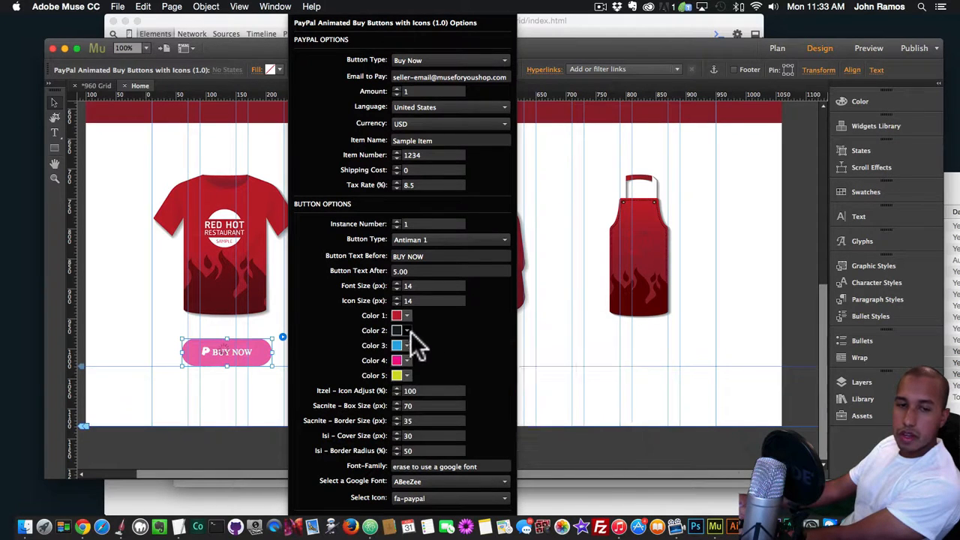
{"action": "left_click", "coordinate": [407, 331]}
{"action": "left_click", "coordinate": [434, 404]}
{"action": "left_click", "coordinate": [369, 363]}
Set the T-shirt button's Color 3 to white, Color 4 to red and Color 5 to dark red (680C13)
{"action": "left_click", "coordinate": [407, 346]}
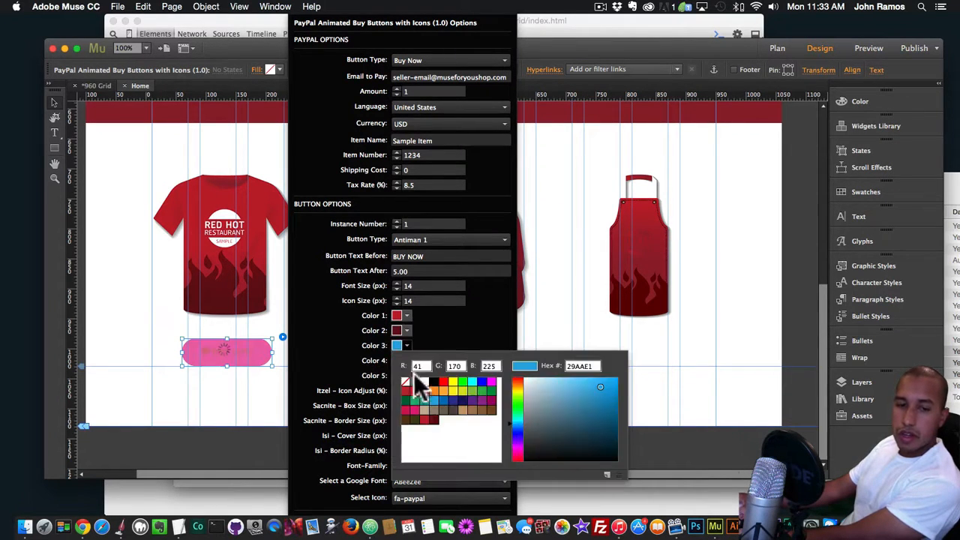
{"action": "left_click", "coordinate": [425, 381]}
{"action": "left_click", "coordinate": [353, 360]}
{"action": "left_click", "coordinate": [408, 361]}
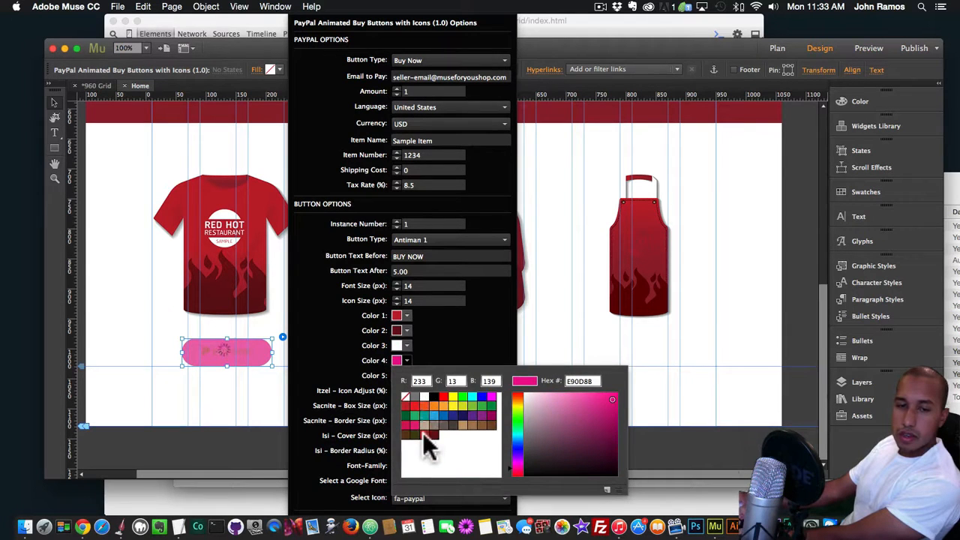
{"action": "left_click", "coordinate": [423, 434]}
{"action": "left_click", "coordinate": [325, 367]}
{"action": "left_click", "coordinate": [407, 376]}
{"action": "left_click", "coordinate": [436, 448]}
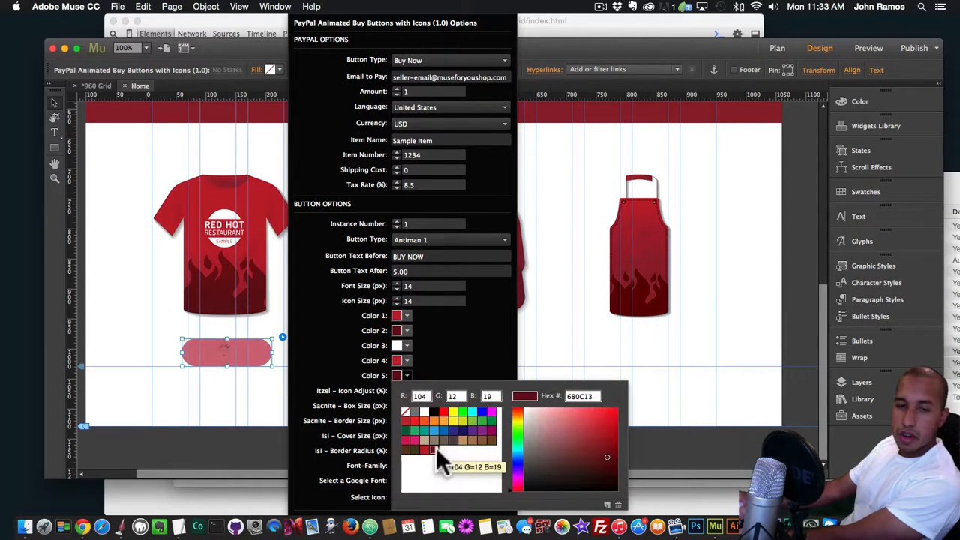
Change the Button Type to Itzel 2 and reposition the widened button beneath the T-shirt
{"action": "left_click", "coordinate": [433, 239]}
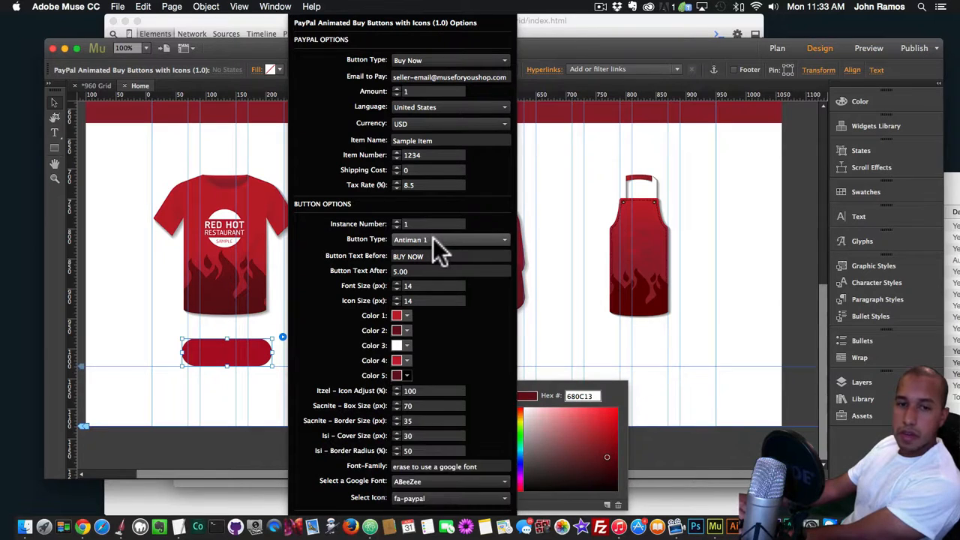
{"action": "left_click", "coordinate": [433, 239]}
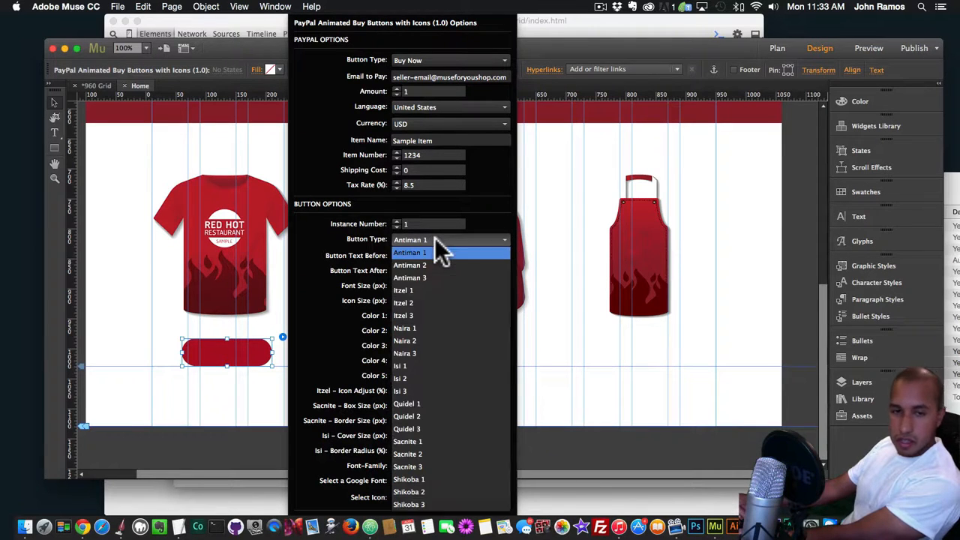
{"action": "left_click", "coordinate": [410, 302]}
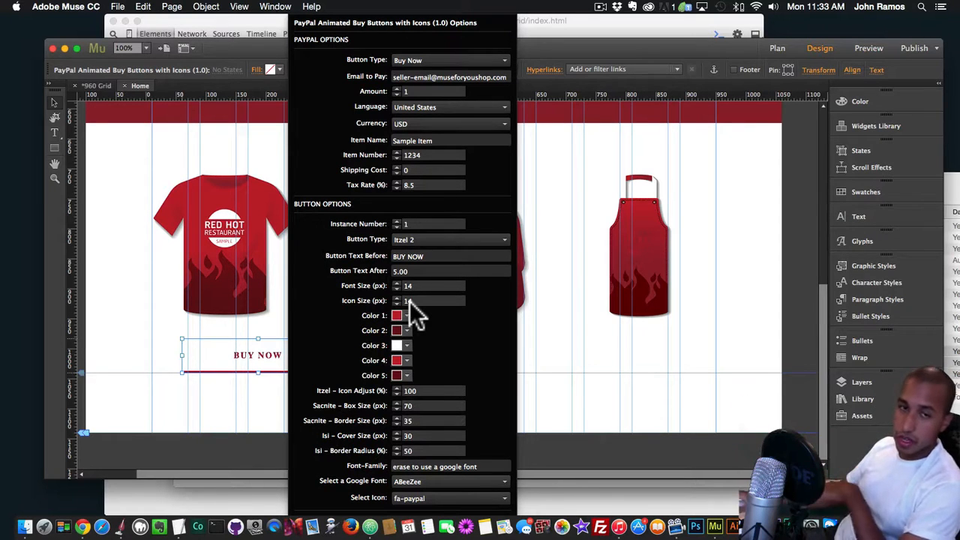
{"action": "left_click", "coordinate": [214, 352]}
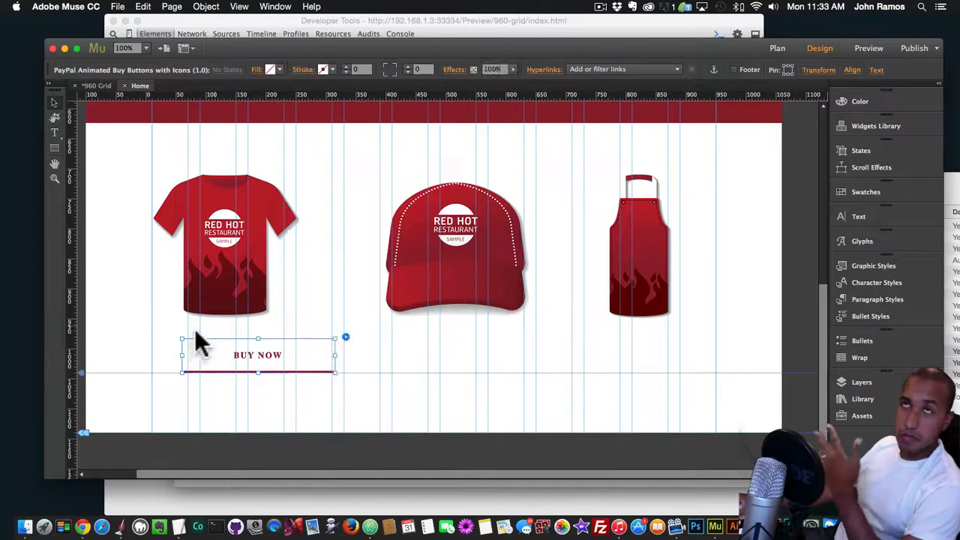
{"action": "left_click_drag", "start_coordinate": [263, 364], "coordinate": [223, 368]}
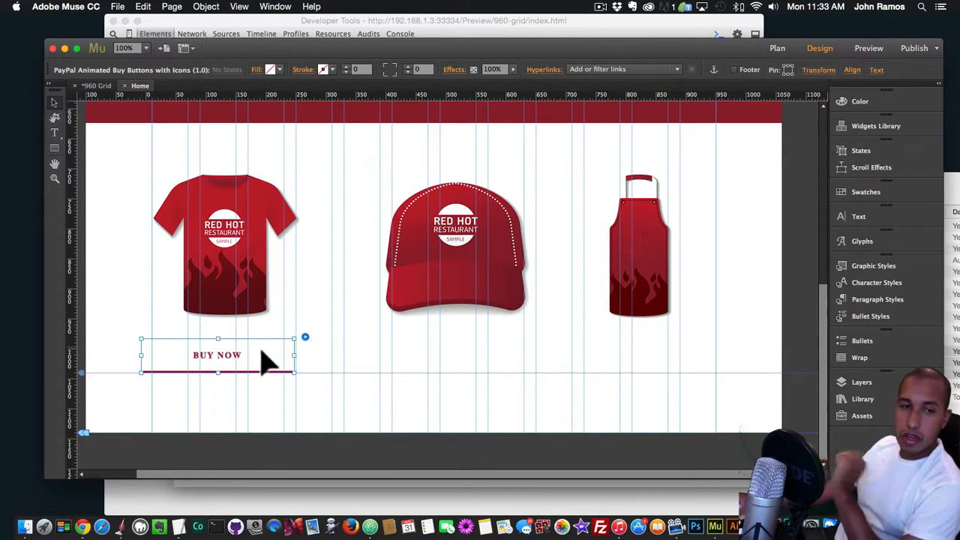
Clear the T-shirt button's Font-Family value so the Google font applies, and preview the page in Chrome
{"action": "left_click", "coordinate": [305, 338]}
{"action": "left_click", "coordinate": [467, 466]}
{"action": "key", "text": "cmd+a"}
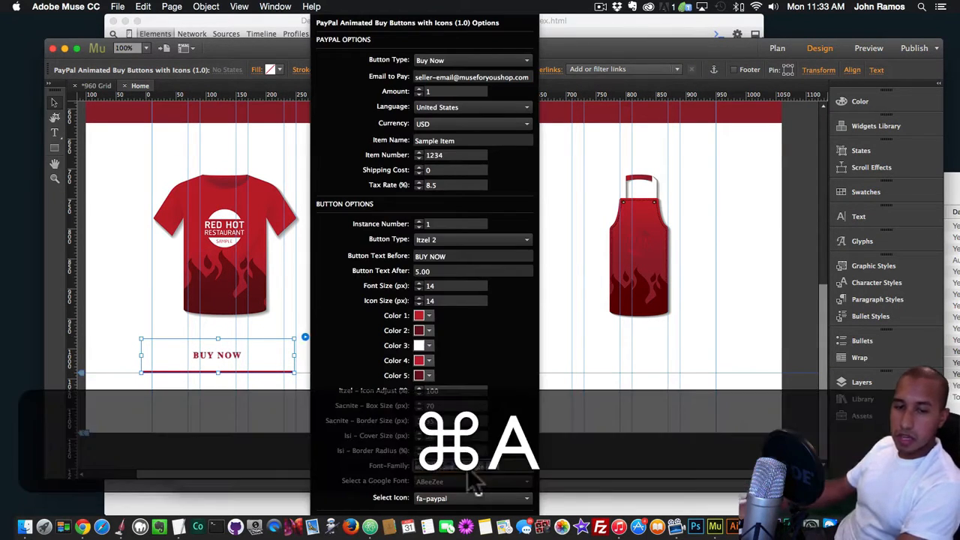
{"action": "key", "text": "BackSpace"}
{"action": "key", "text": "Return"}
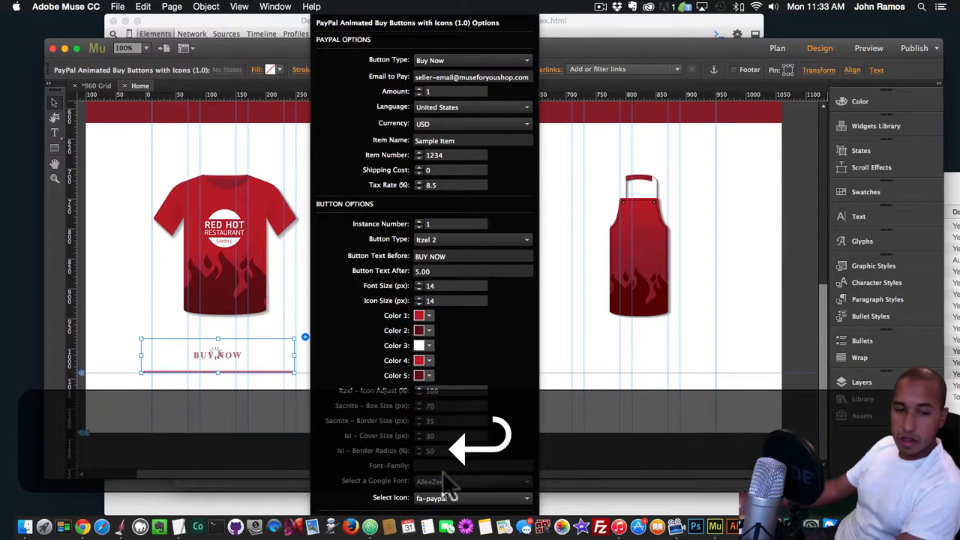
{"action": "key", "text": "super+shift+e"}
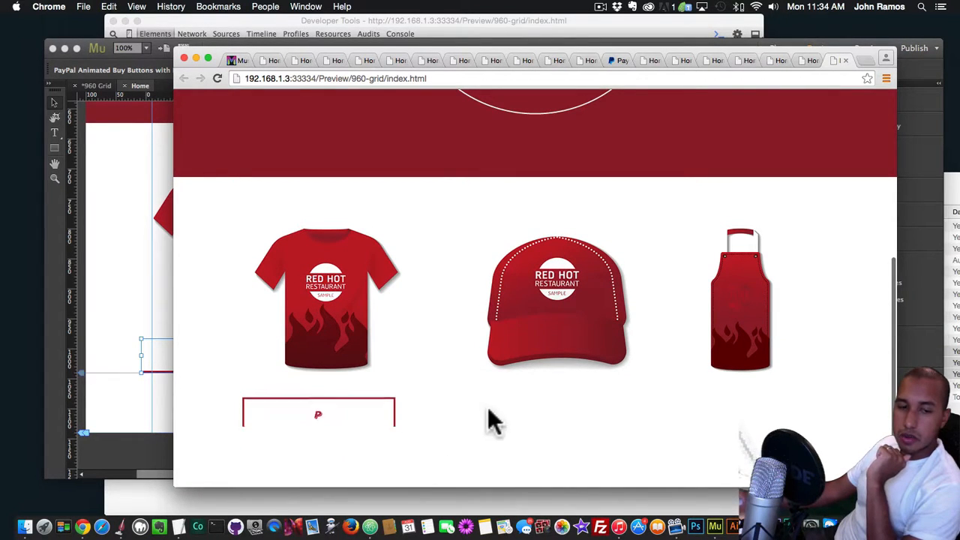
Back in Muse, set the T-shirt button's icon to fa-shopping-cart and preview the page in Chrome
{"action": "left_click", "coordinate": [83, 345]}
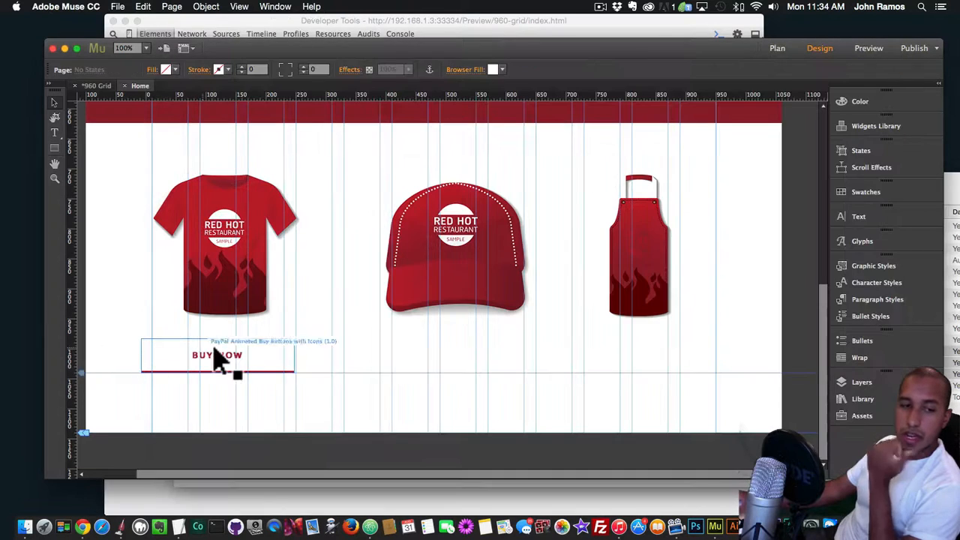
{"action": "left_click", "coordinate": [218, 359]}
{"action": "left_click", "coordinate": [305, 337]}
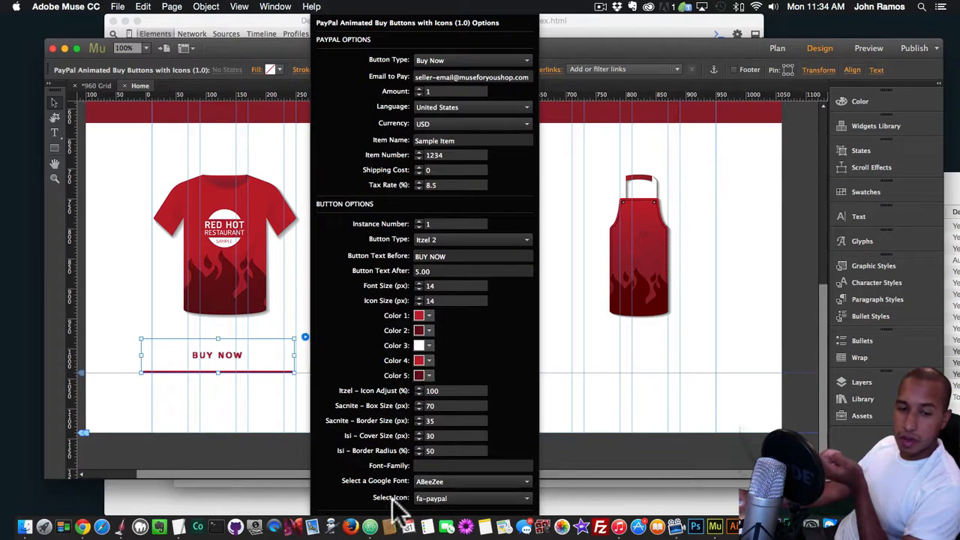
{"action": "left_click", "coordinate": [450, 499]}
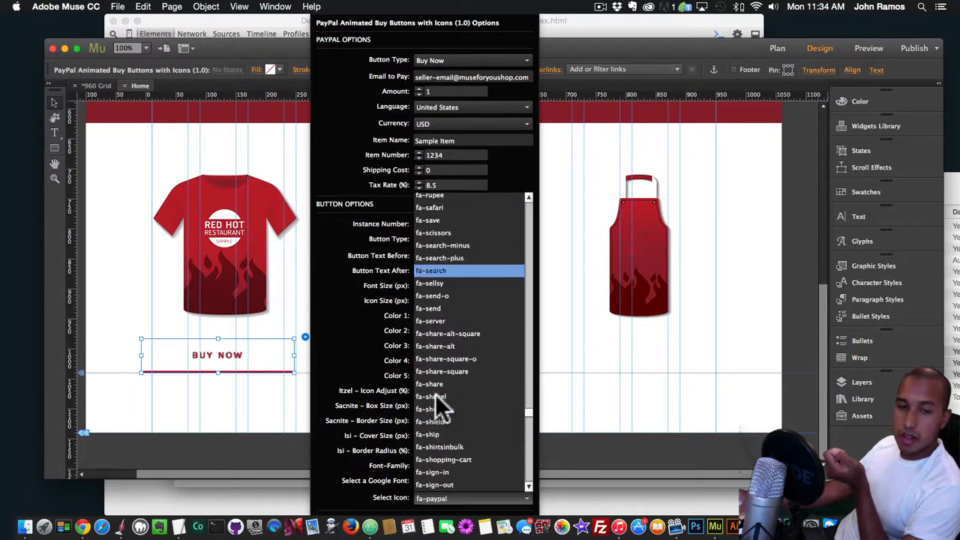
{"action": "scroll", "coordinate": [435, 394], "scroll_direction": "down", "scroll_amount": 2}
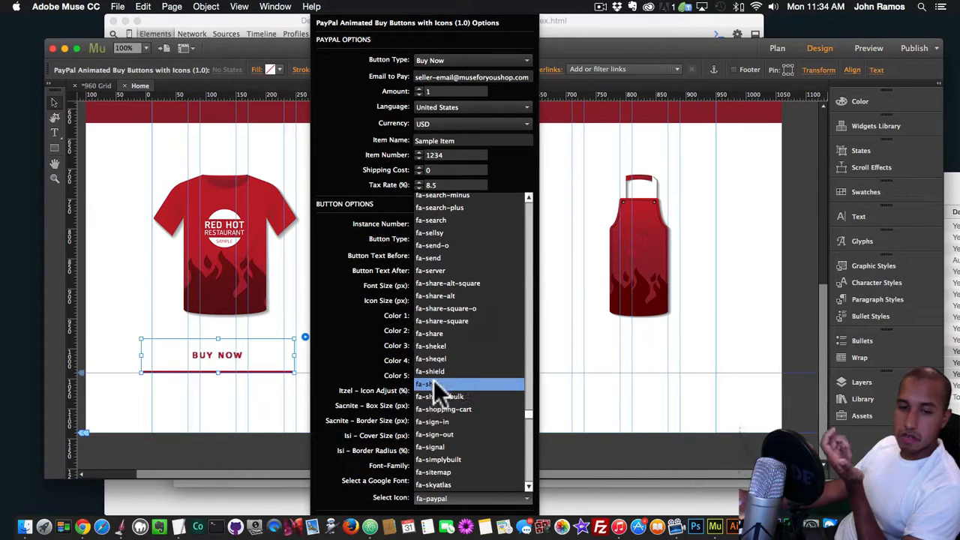
{"action": "left_click", "coordinate": [439, 422]}
{"action": "left_click", "coordinate": [450, 499]}
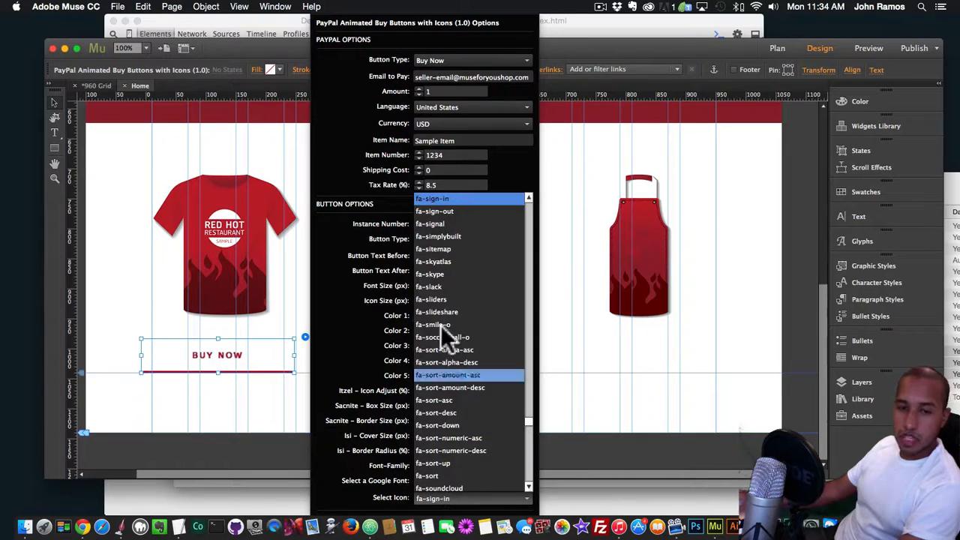
{"action": "scroll", "coordinate": [459, 225], "scroll_direction": "up", "scroll_amount": 2}
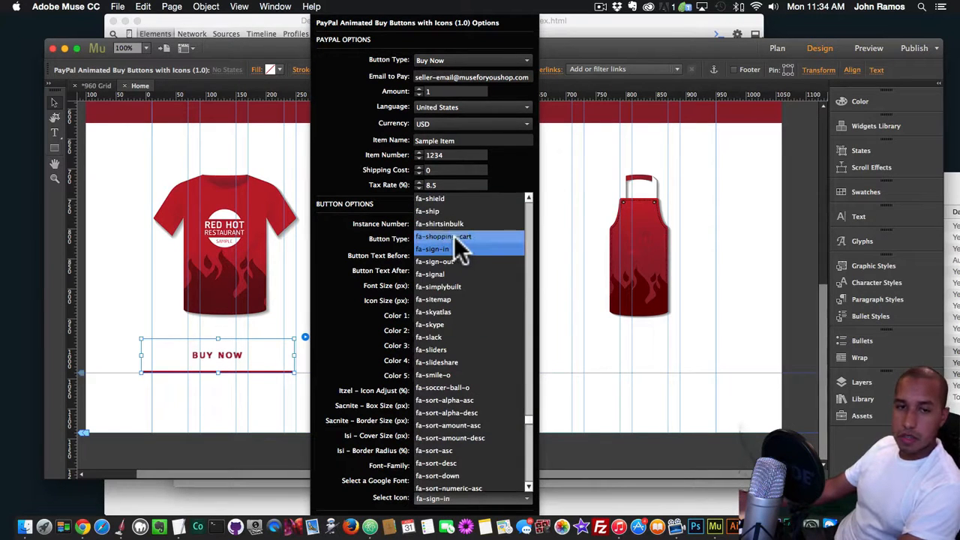
{"action": "left_click", "coordinate": [455, 237]}
{"action": "left_click", "coordinate": [117, 294]}
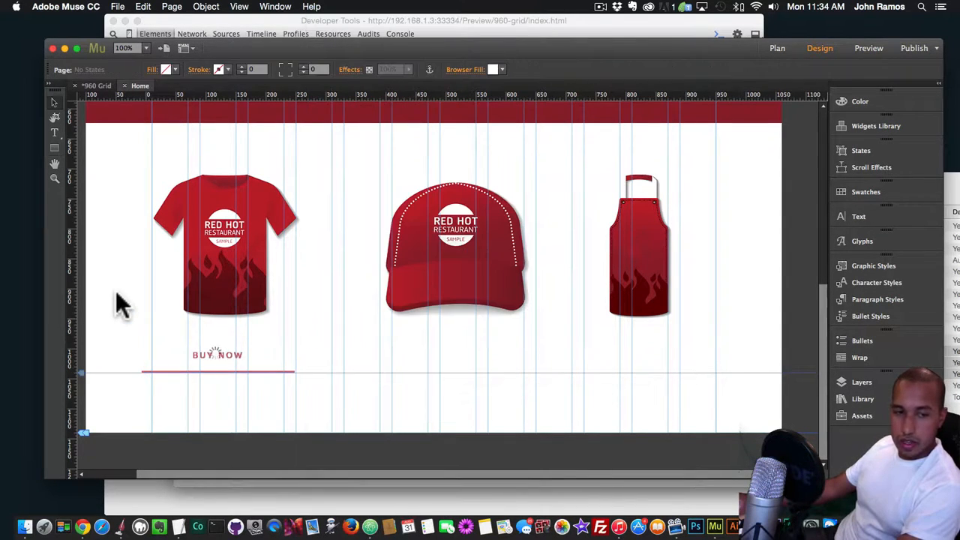
{"action": "key", "text": "shift+super+e"}
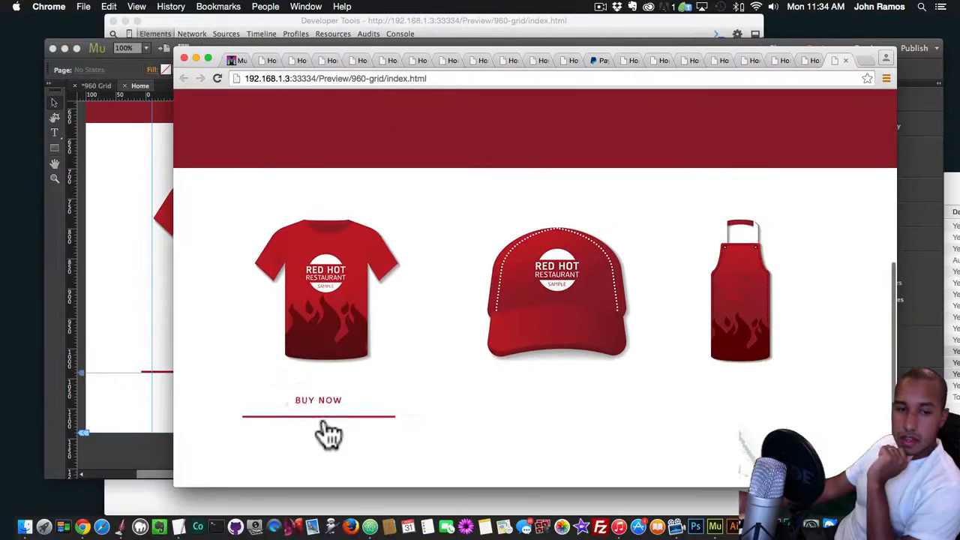
Back in Muse, center the buy button under the T-shirt and paste an aligned copy beneath the cap
{"action": "left_click", "coordinate": [162, 341]}
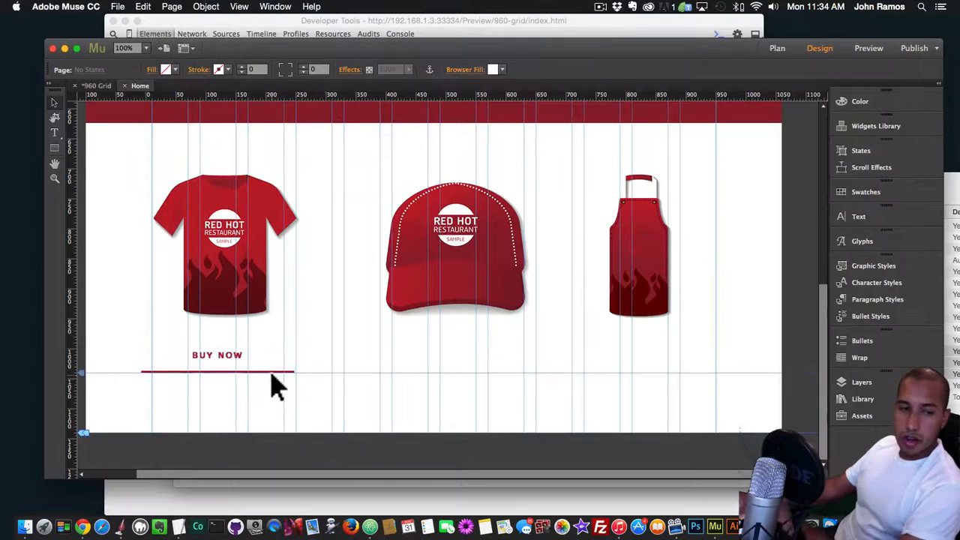
{"action": "mouse_move", "coordinate": [227, 354]}
{"action": "left_mouse_down"}
{"action": "mouse_move", "coordinate": [247, 350]}
{"action": "mouse_move", "coordinate": [232, 354]}
{"action": "mouse_move", "coordinate": [239, 360]}
{"action": "left_mouse_up"}
{"action": "key", "text": "super+v"}
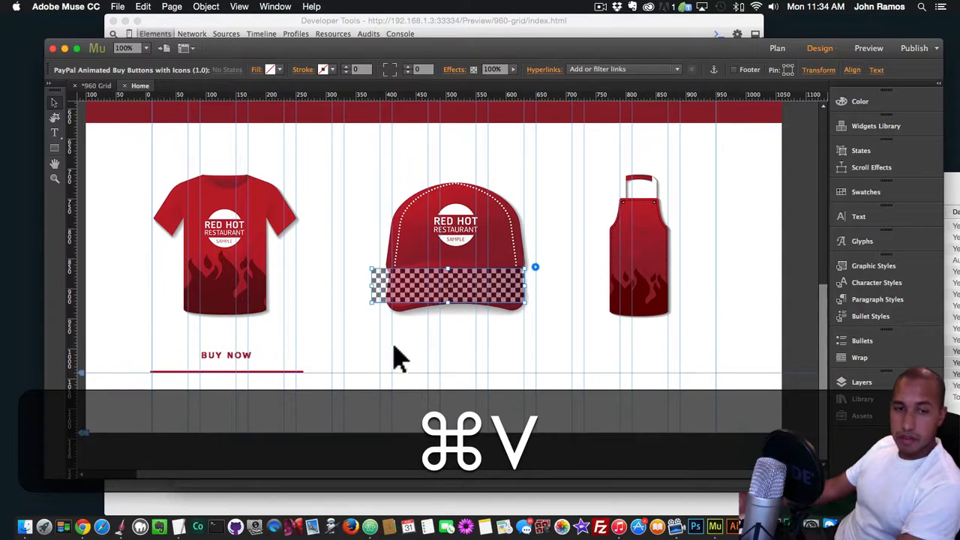
{"action": "left_click_drag", "start_coordinate": [440, 294], "coordinate": [453, 368]}
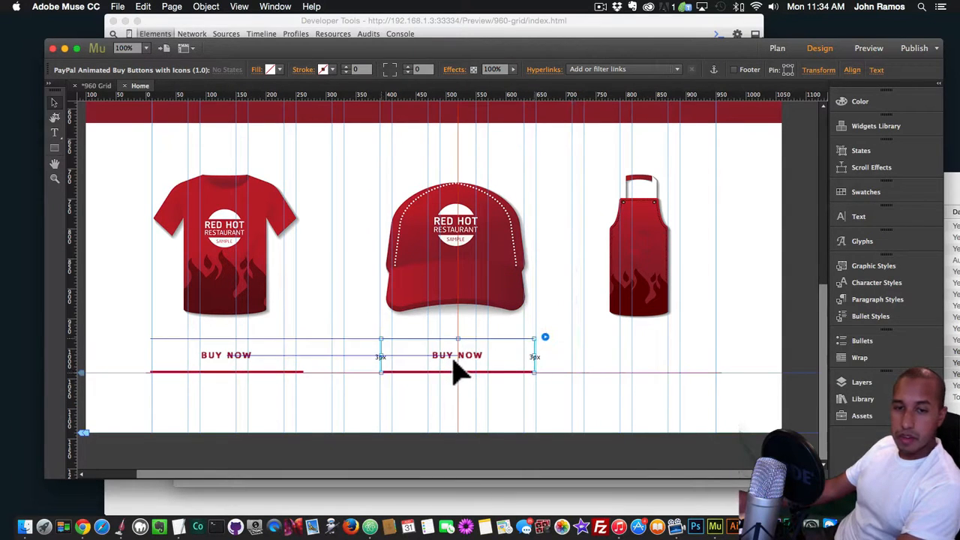
Paste another copy of the buy button beneath the apron and preview the page in Chrome
{"action": "key", "text": "super+v"}
{"action": "left_click_drag", "start_coordinate": [450, 299], "coordinate": [638, 364]}
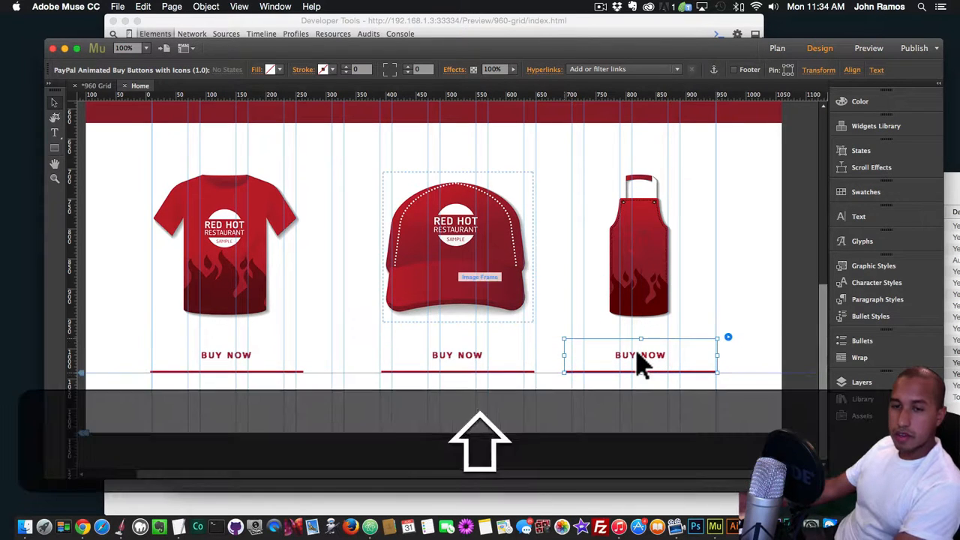
{"action": "key", "text": "super+shift+e"}
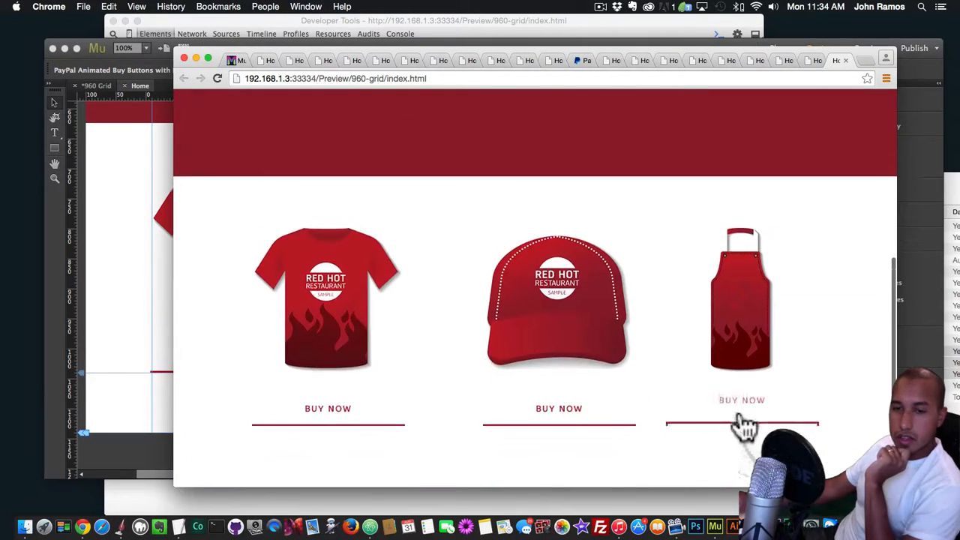
Back in Muse, align the apron's buy button with the other two and set the T-shirt button's type to Sacnite 2
{"action": "left_click", "coordinate": [84, 270]}
{"action": "left_click_drag", "start_coordinate": [638, 365], "coordinate": [643, 364]}
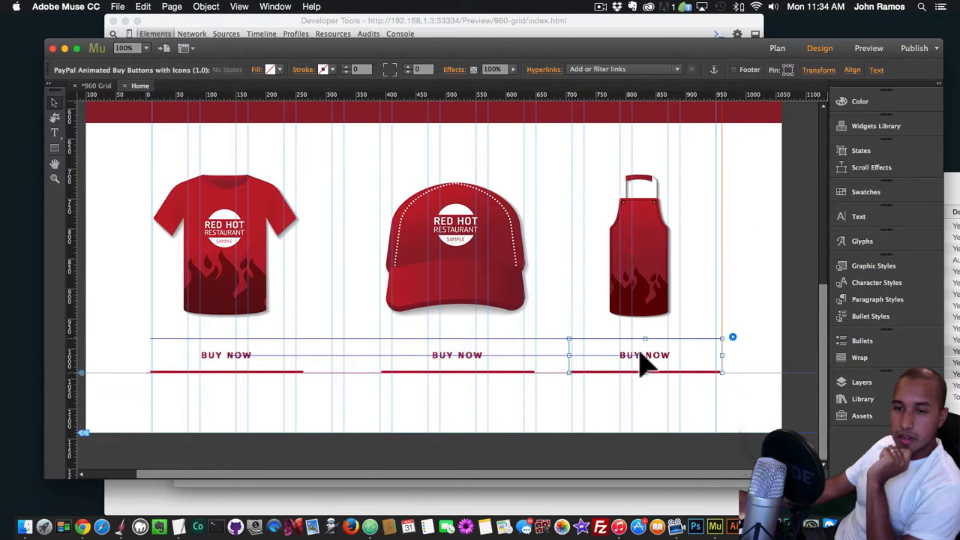
{"action": "left_click", "coordinate": [215, 364]}
{"action": "left_click", "coordinate": [314, 337]}
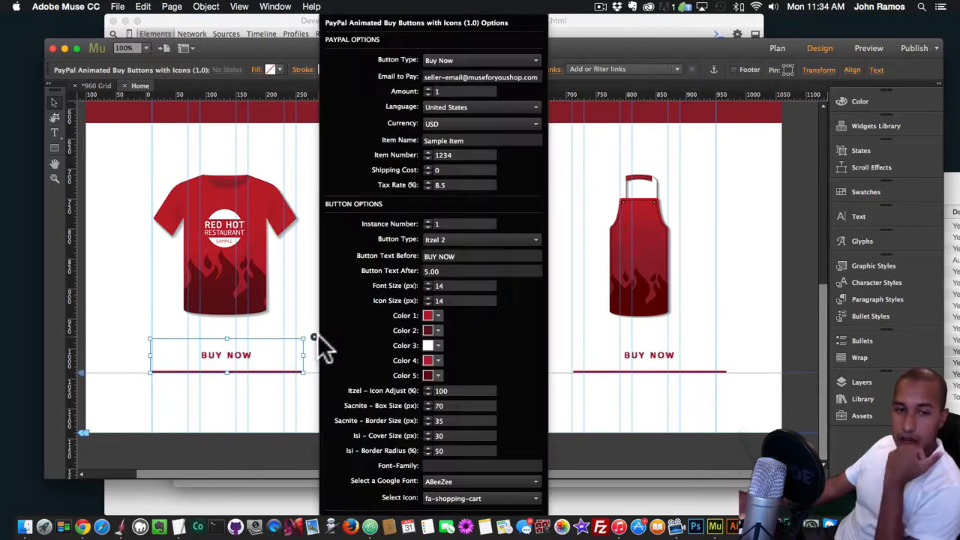
{"action": "left_click", "coordinate": [461, 239]}
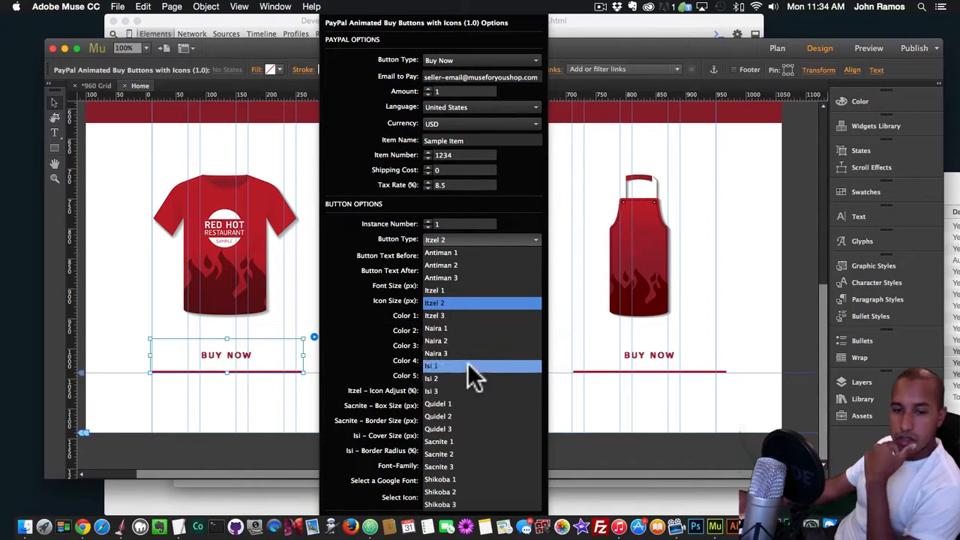
{"action": "left_click", "coordinate": [459, 454]}
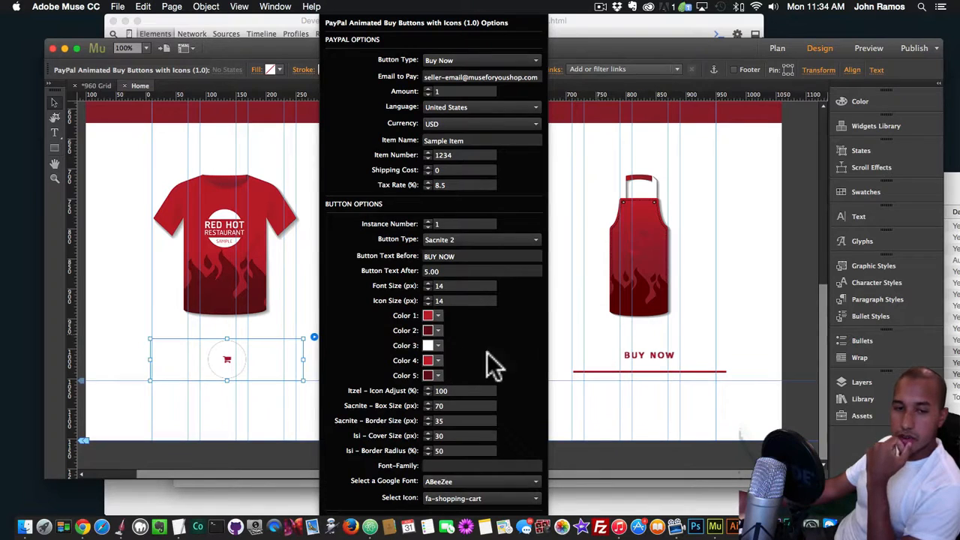
{"action": "left_click", "coordinate": [568, 342]}
Set the button type of the cap's buy button to Sacnite 2
{"action": "left_click", "coordinate": [525, 349]}
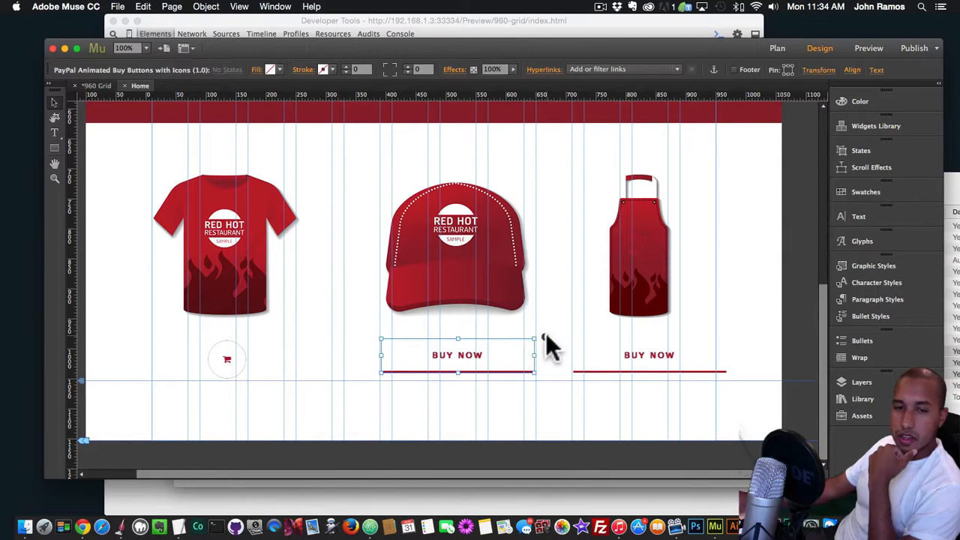
{"action": "left_click", "coordinate": [544, 338]}
{"action": "left_click", "coordinate": [676, 241]}
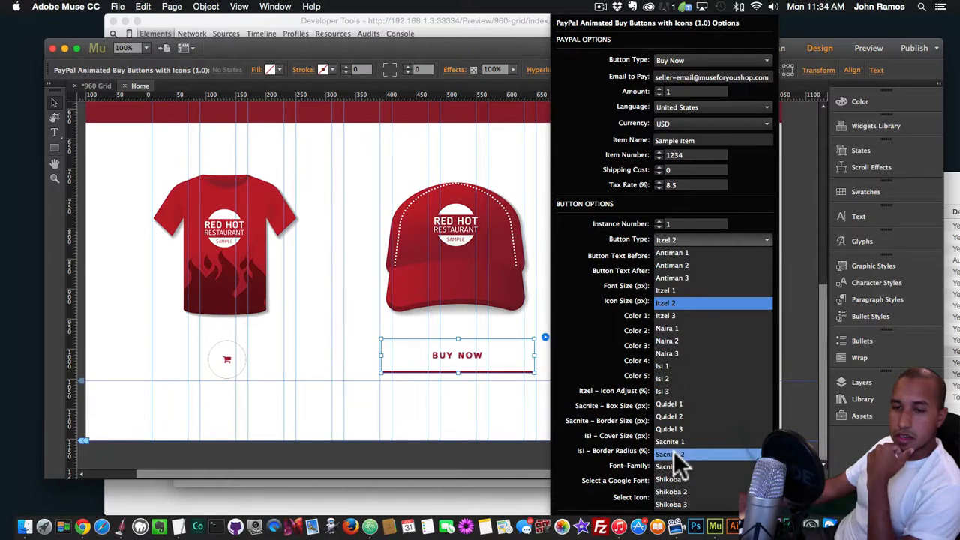
{"action": "left_click", "coordinate": [481, 388]}
Set the apron button's type to Sacnite 2 and preview the page in Chrome
{"action": "left_click", "coordinate": [660, 359]}
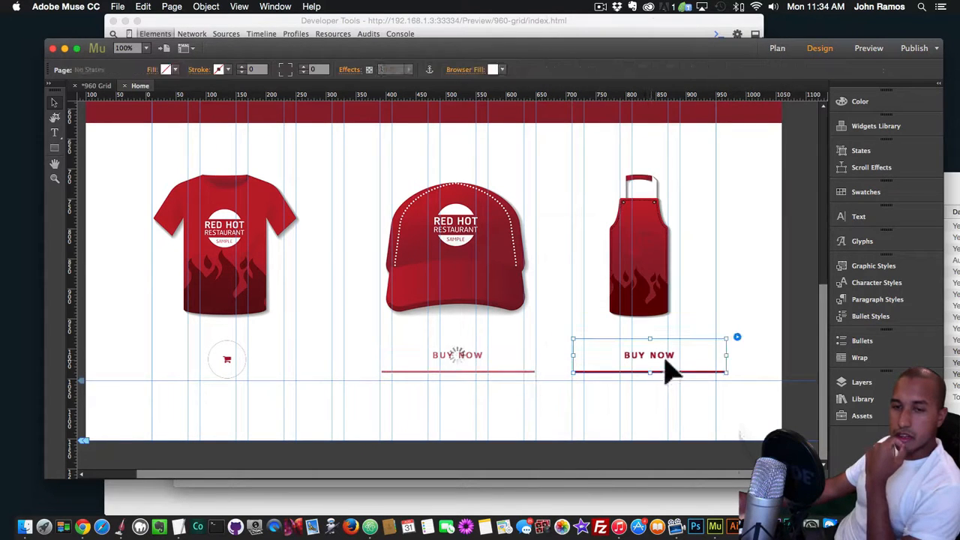
{"action": "left_click", "coordinate": [738, 338]}
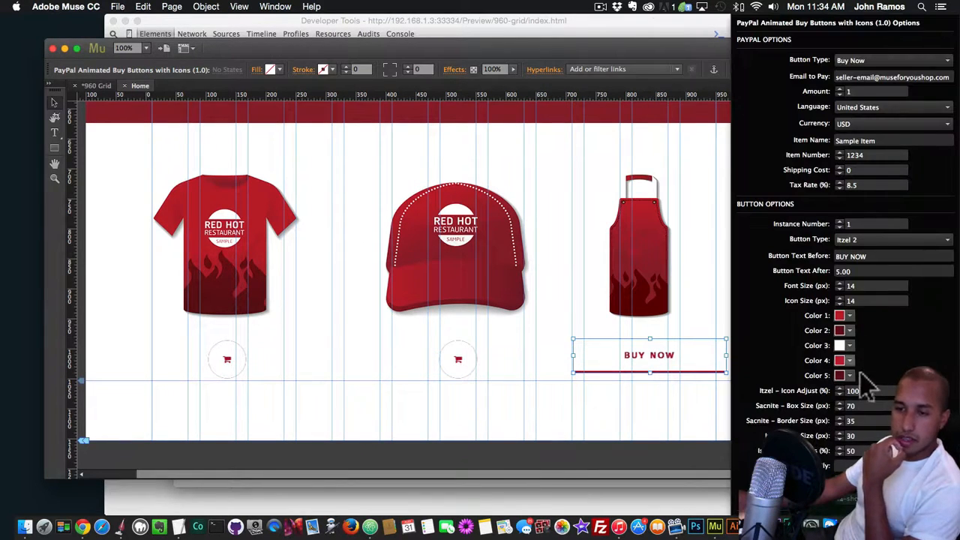
{"action": "left_click", "coordinate": [859, 240]}
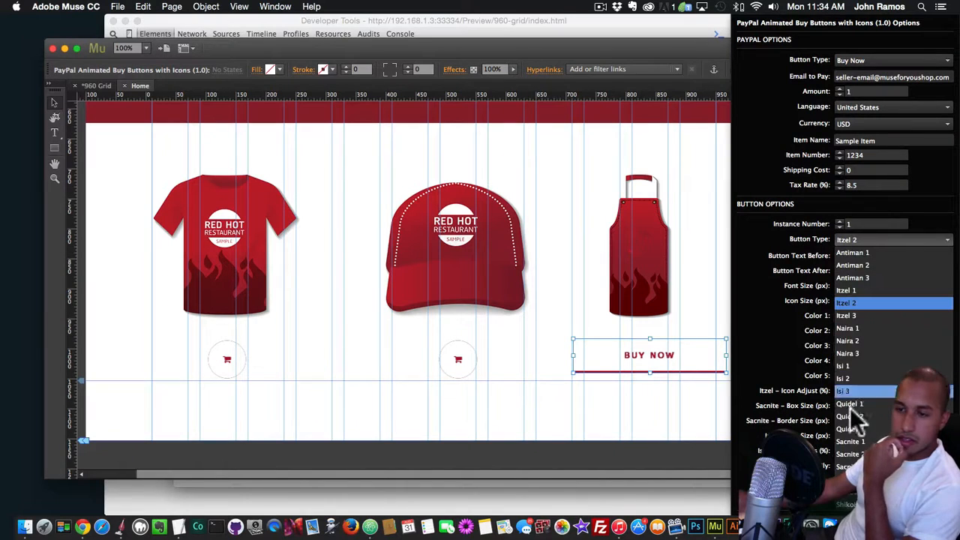
{"action": "left_click", "coordinate": [854, 454]}
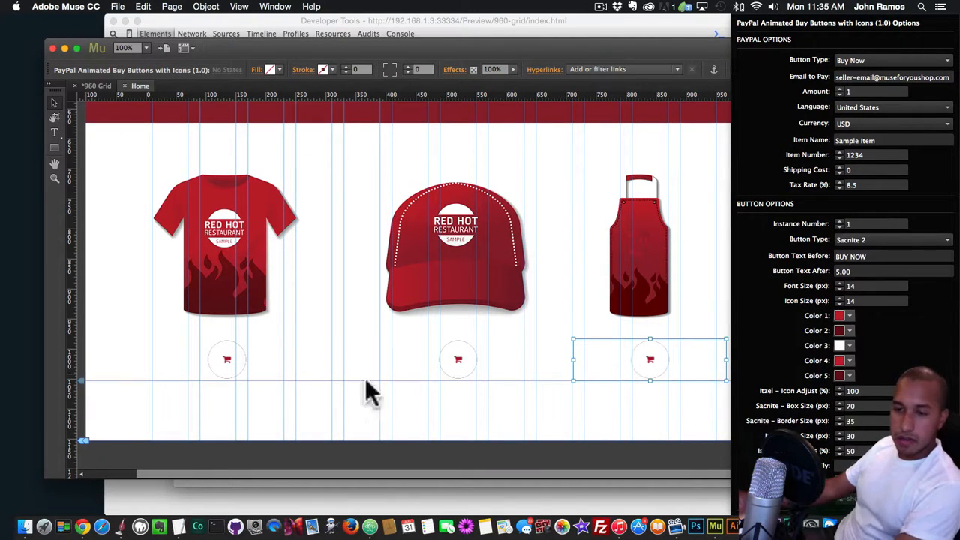
{"action": "key", "text": "super+shift+e"}
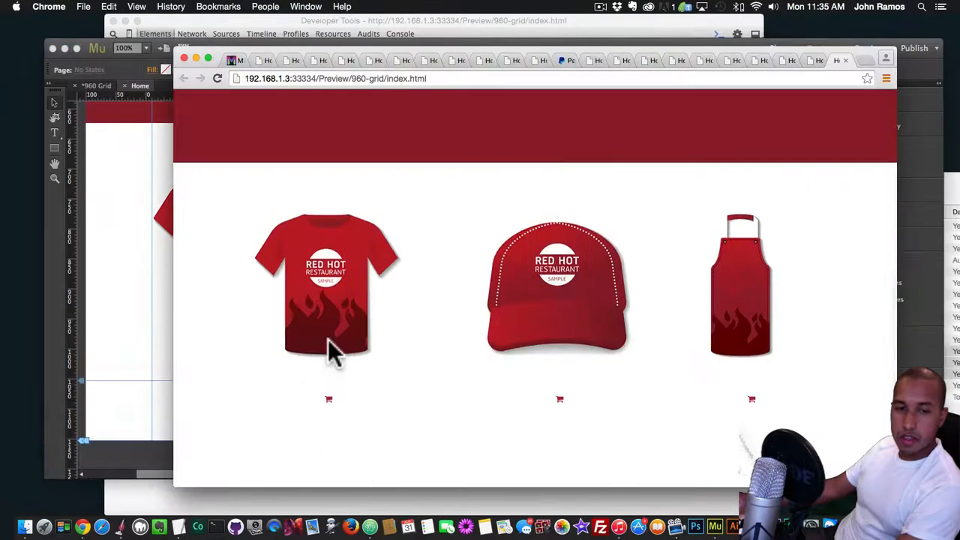
Back in Muse, set Color 3 of the T-shirt button to dark red 680C13 and preview the page in Chrome
{"action": "left_click", "coordinate": [161, 319]}
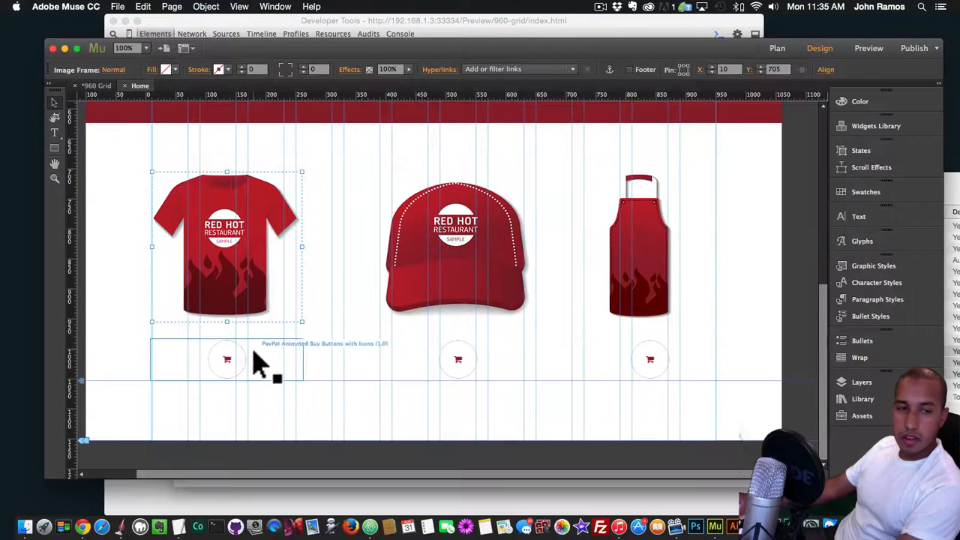
{"action": "left_click", "coordinate": [315, 337]}
{"action": "left_click", "coordinate": [432, 345]}
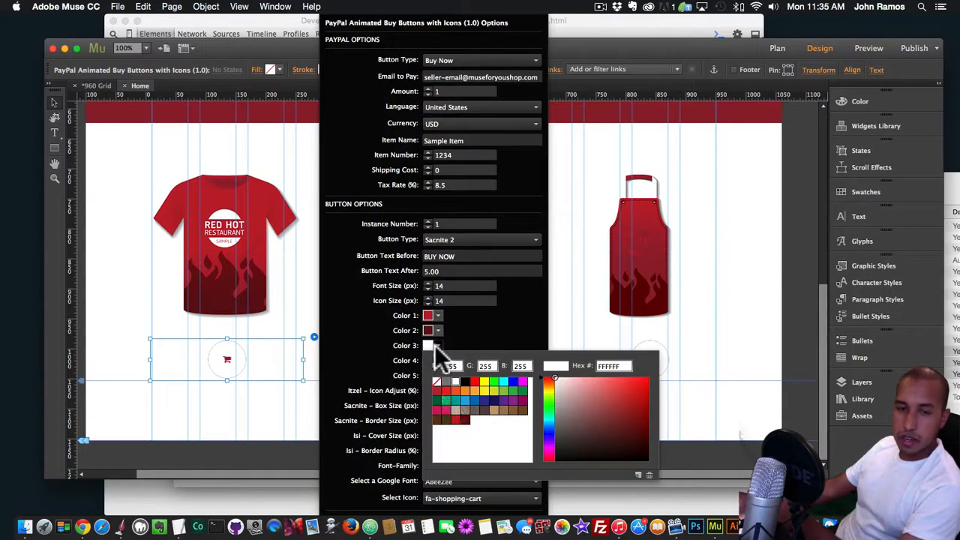
{"action": "left_click", "coordinate": [457, 420]}
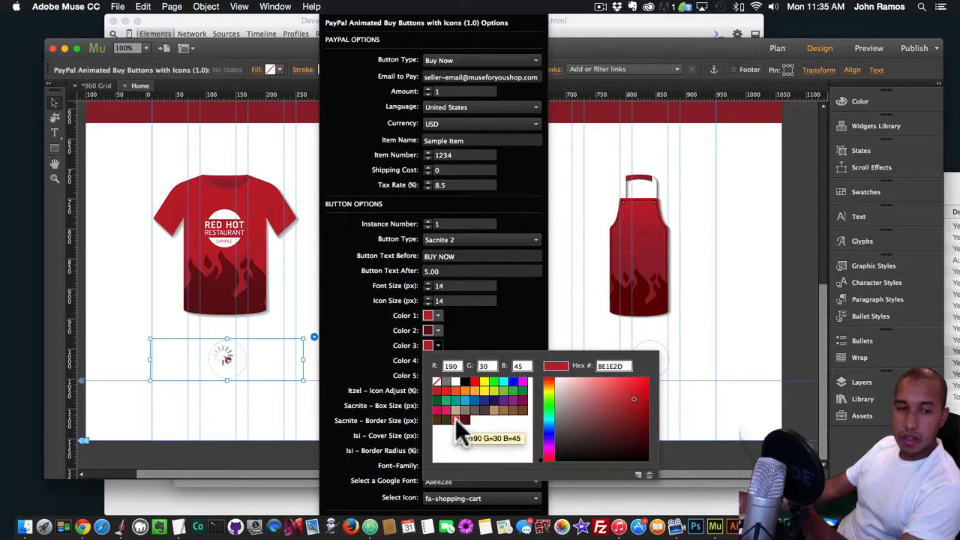
{"action": "left_click", "coordinate": [465, 420]}
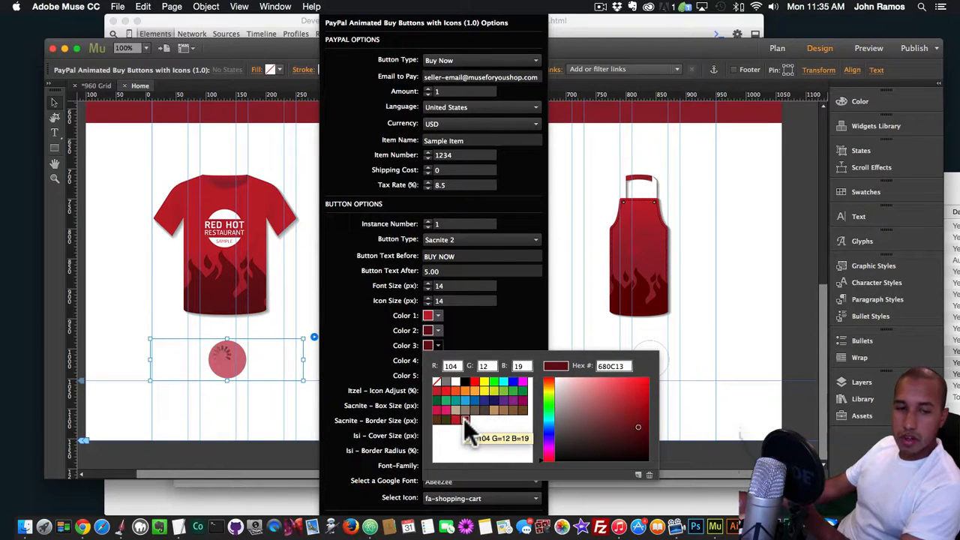
{"action": "key", "text": "shift+super+e"}
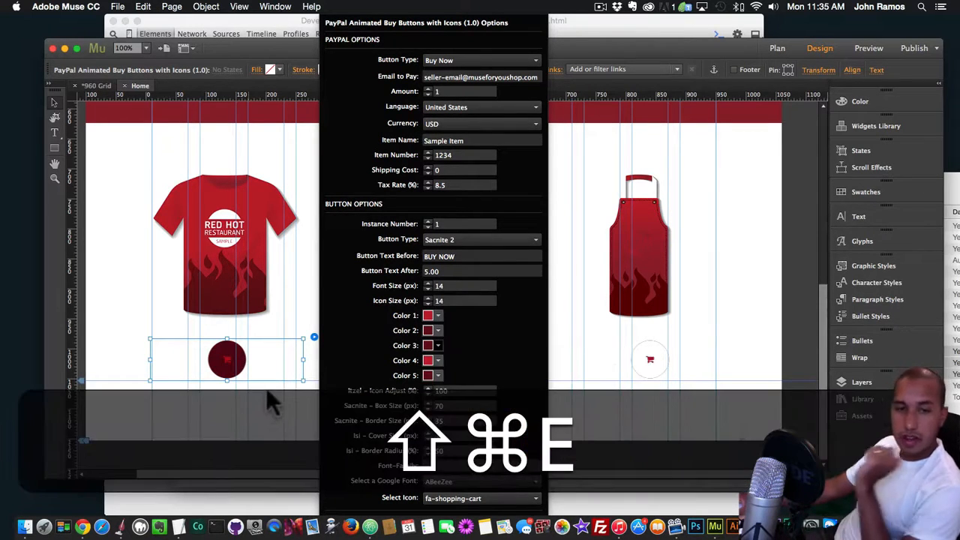
{"action": "scroll", "coordinate": [518, 381], "scroll_direction": "down", "scroll_amount": 3}
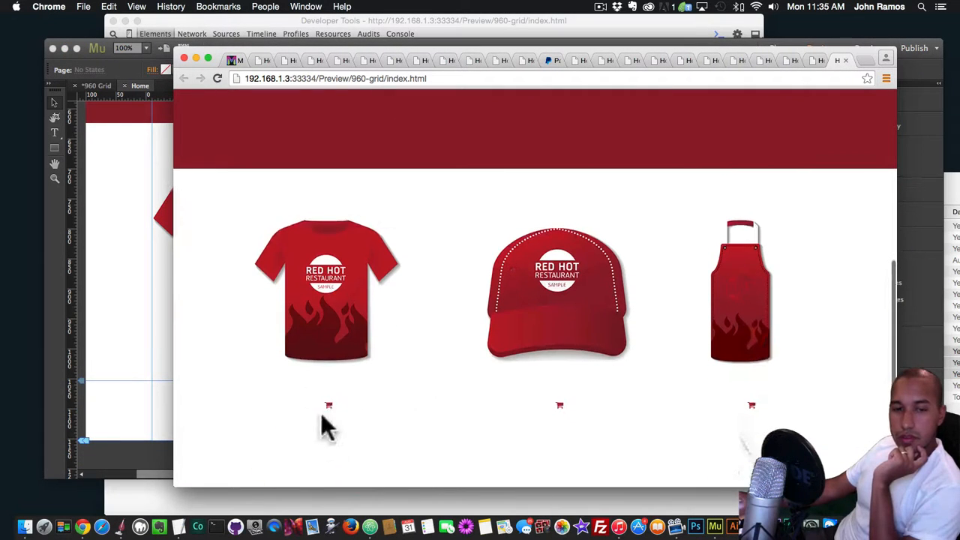
Back in Muse, set Color 3 of the apron button to dark red 680C13 and preview the page in Chrome
{"action": "left_click", "coordinate": [118, 323]}
{"action": "left_click", "coordinate": [650, 361]}
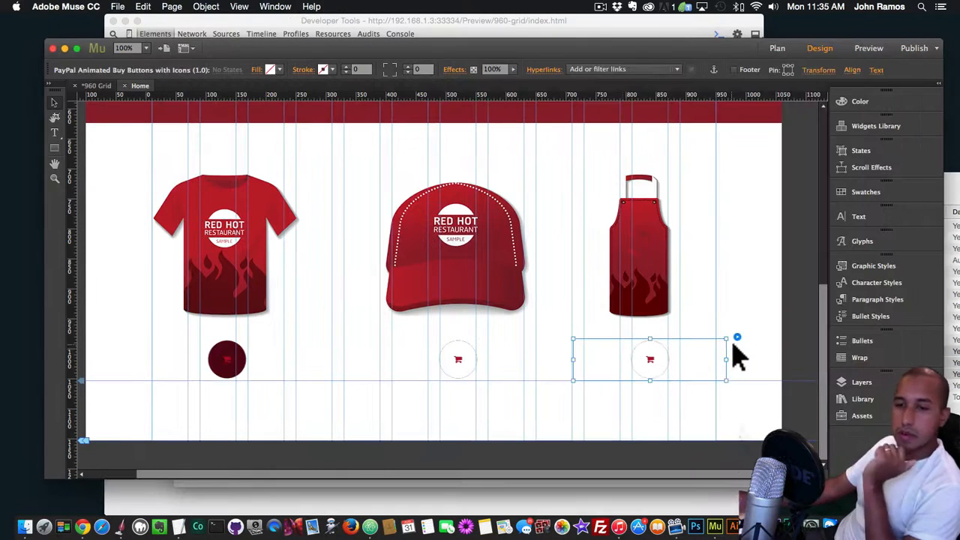
{"action": "left_click", "coordinate": [737, 340]}
{"action": "left_click", "coordinate": [842, 345]}
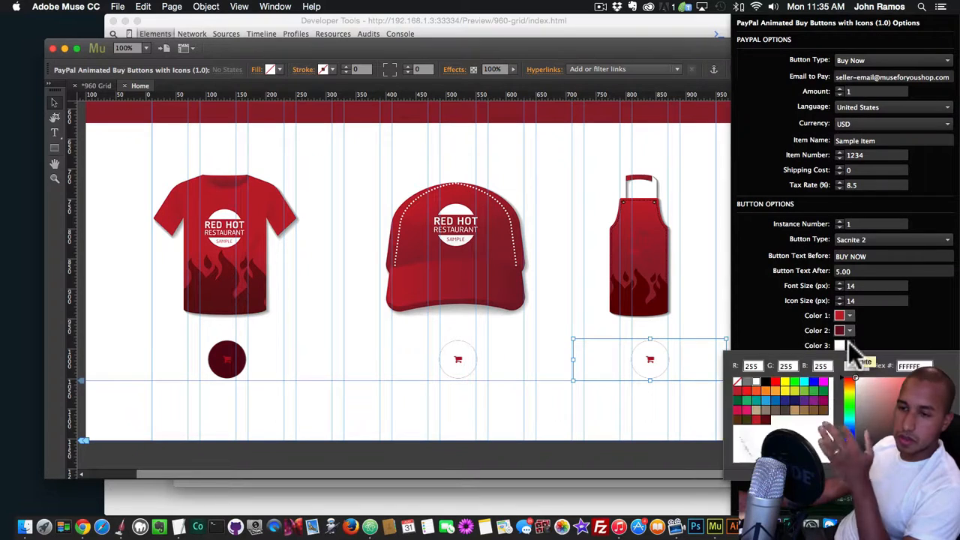
{"action": "left_click", "coordinate": [764, 419]}
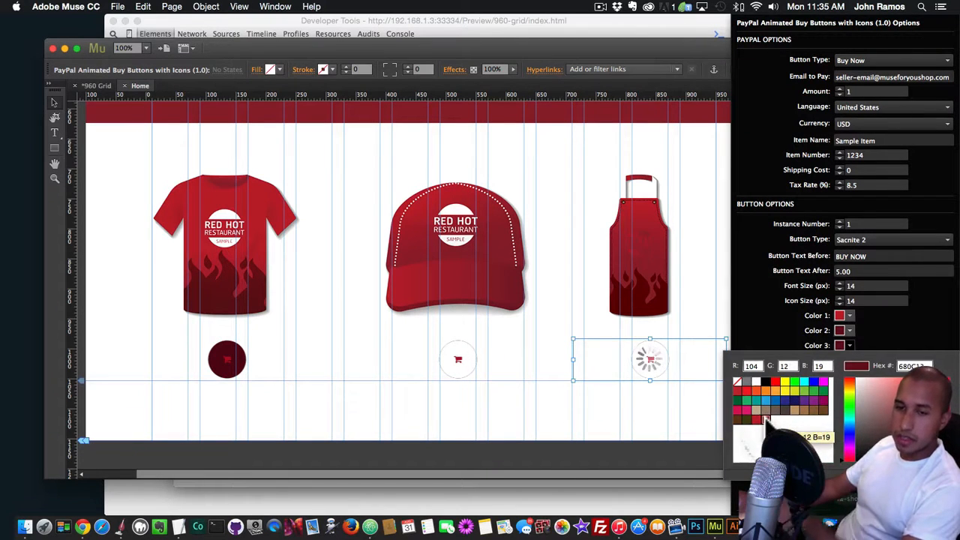
{"action": "key", "text": "shift+super+e"}
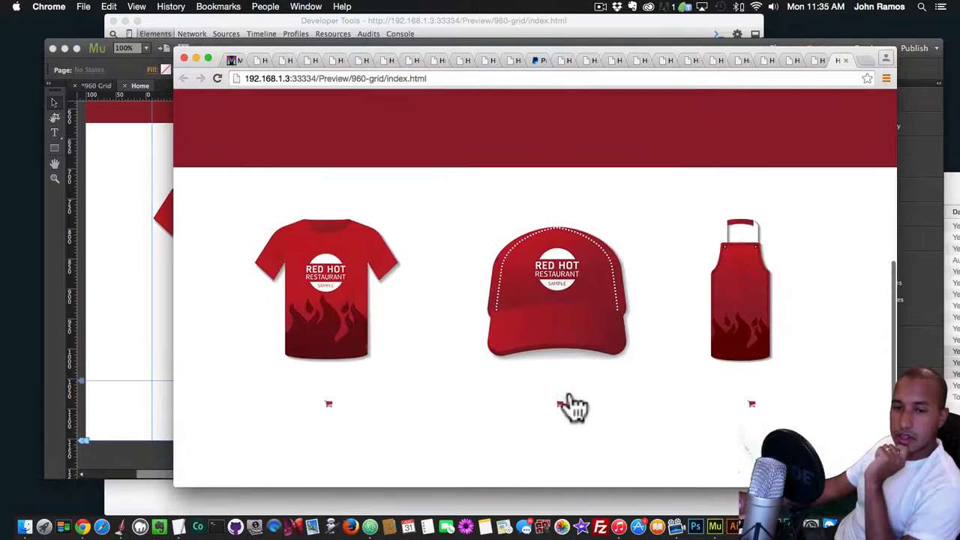
Back in Muse, set Color 3 of the cap button to dark red 680C13 and preview the page in Chrome
{"action": "key", "text": "super+Tab"}
{"action": "left_click", "coordinate": [452, 361]}
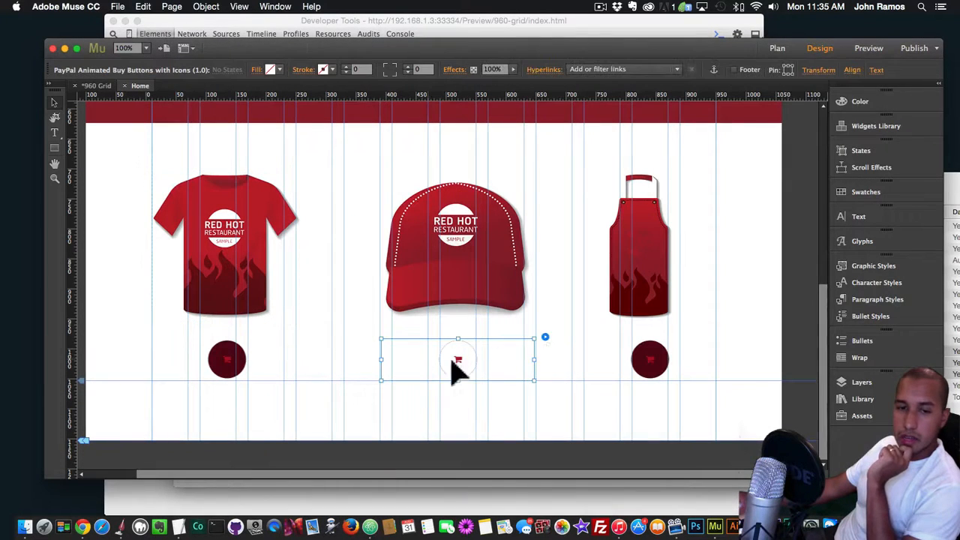
{"action": "left_click", "coordinate": [545, 338]}
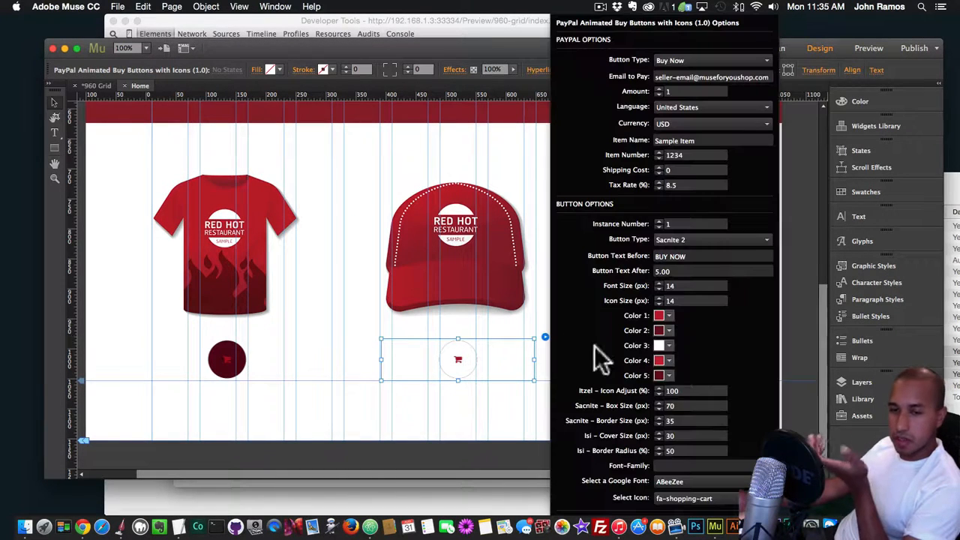
{"action": "left_click", "coordinate": [669, 346]}
{"action": "left_click", "coordinate": [697, 420]}
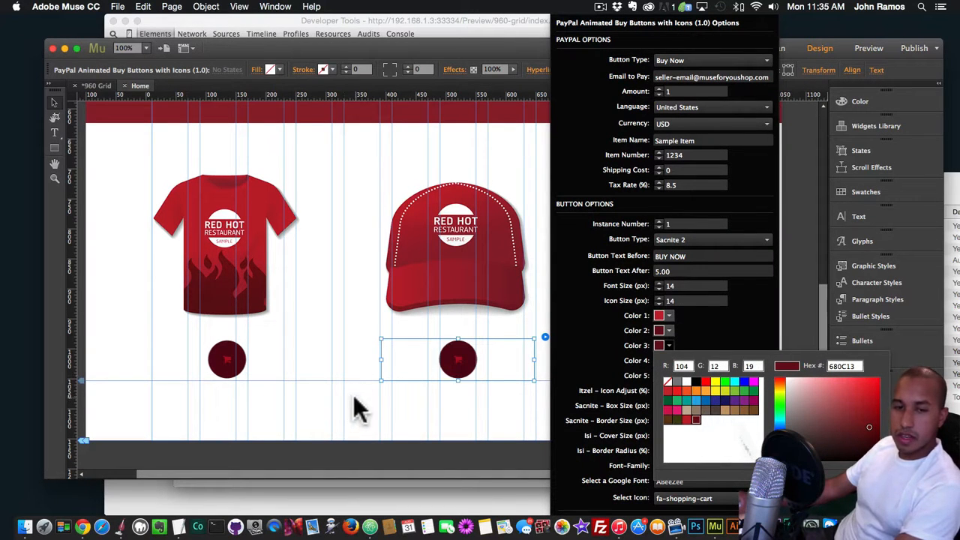
{"action": "key", "text": "shift+super+e"}
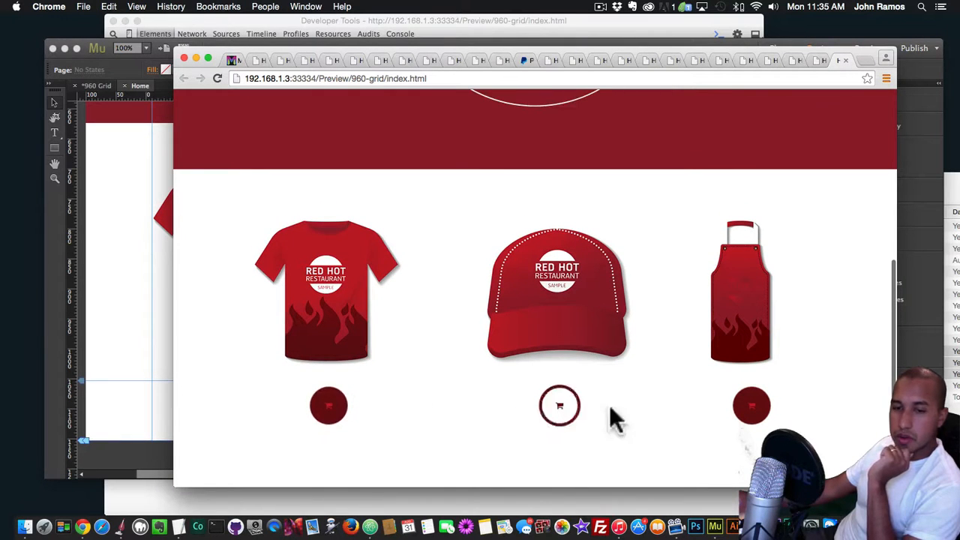
Back in Muse, set the T-shirt button's Sacnite box size to 120 px
{"action": "key", "text": "super+Tab"}
{"action": "left_click", "coordinate": [236, 347]}
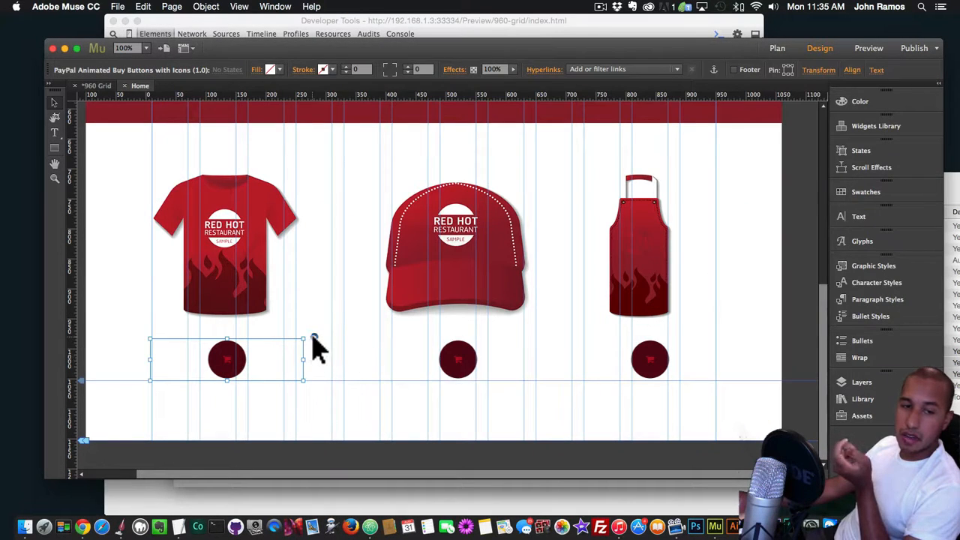
{"action": "left_click", "coordinate": [313, 337]}
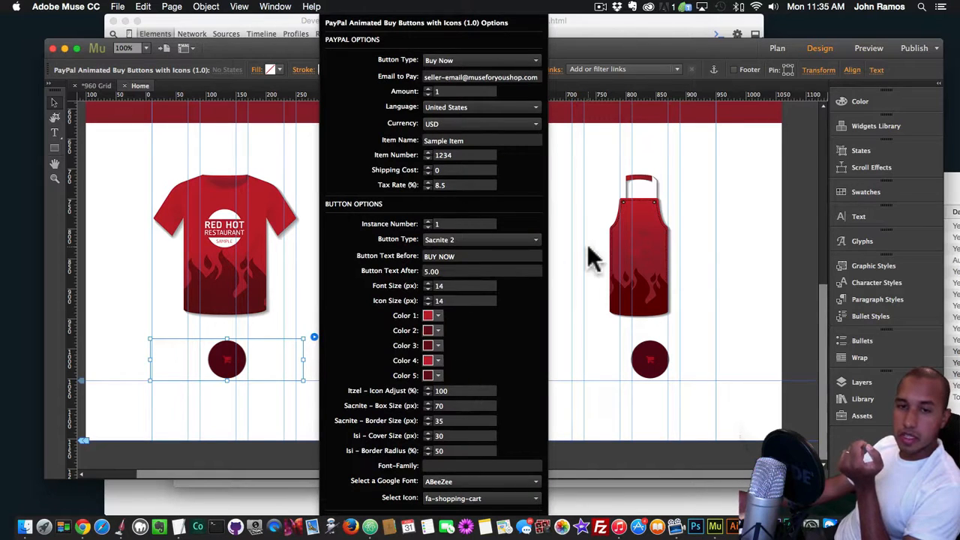
{"action": "left_click", "coordinate": [577, 317]}
{"action": "left_click", "coordinate": [218, 351]}
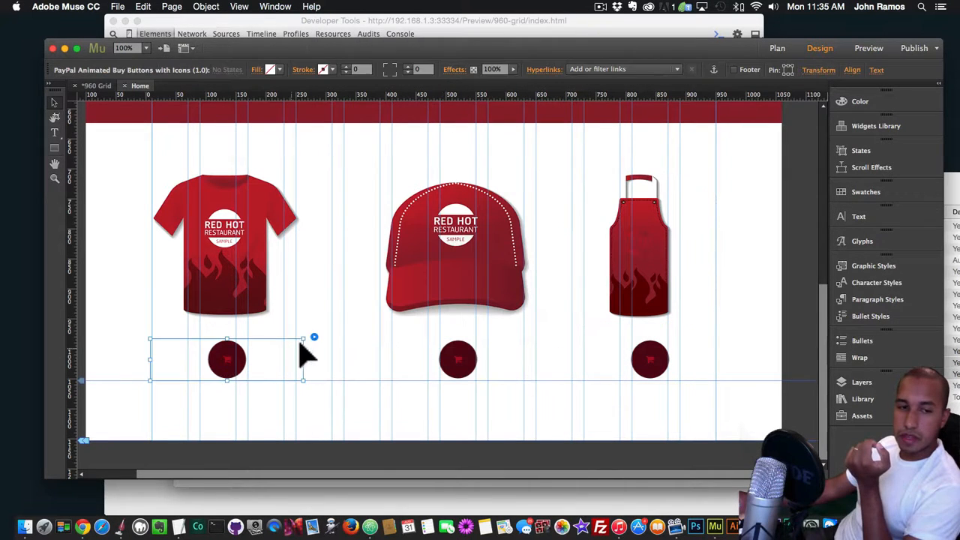
{"action": "left_click", "coordinate": [313, 339]}
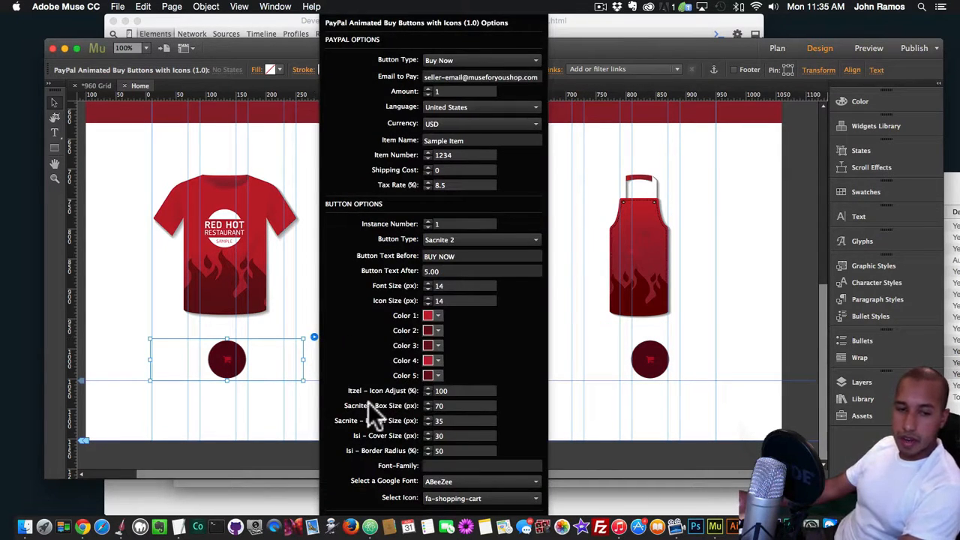
{"action": "left_click", "coordinate": [464, 406]}
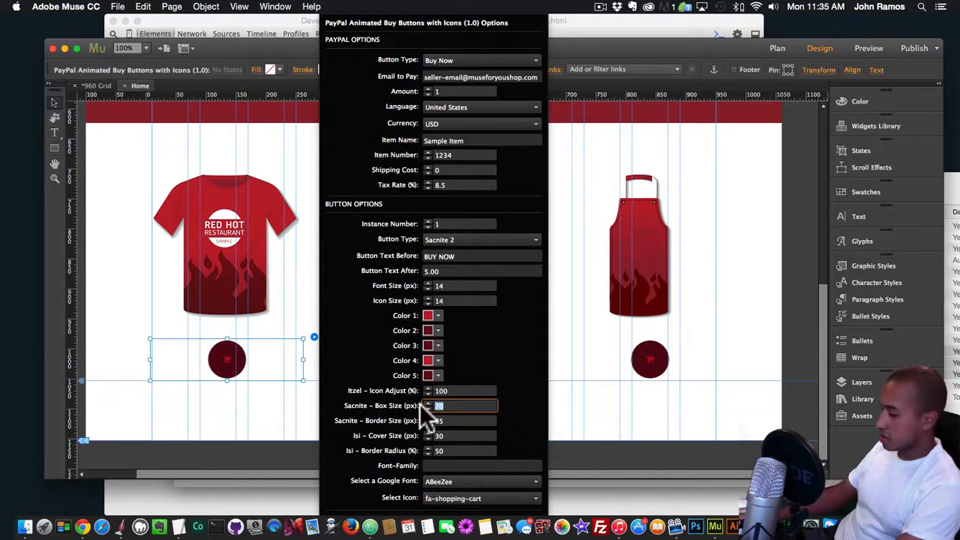
{"action": "type", "text": "120"}
{"action": "key", "text": "Return"}
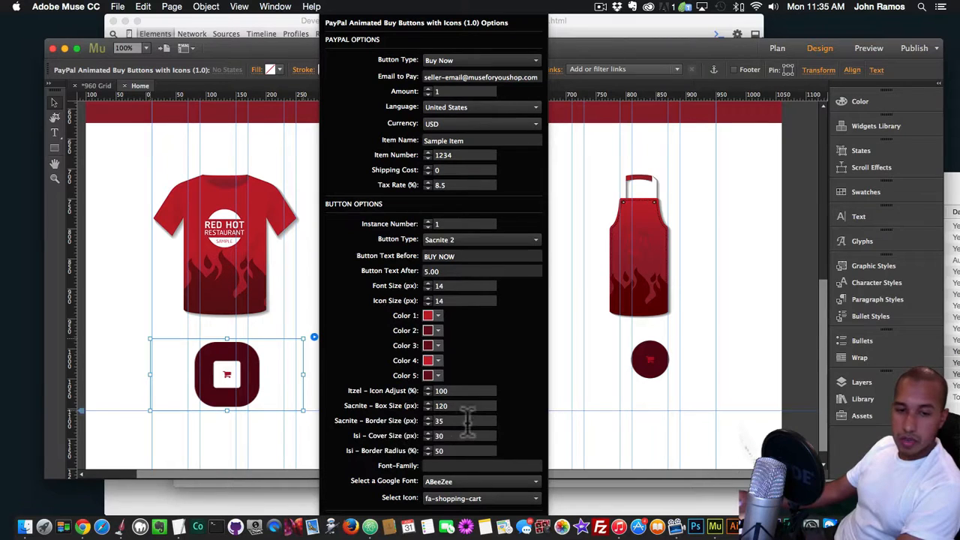
Set the T-shirt button's Sacnite border size to 70 px and preview the page in Chrome
{"action": "type", "text": "70"}
{"action": "key", "text": "Return"}
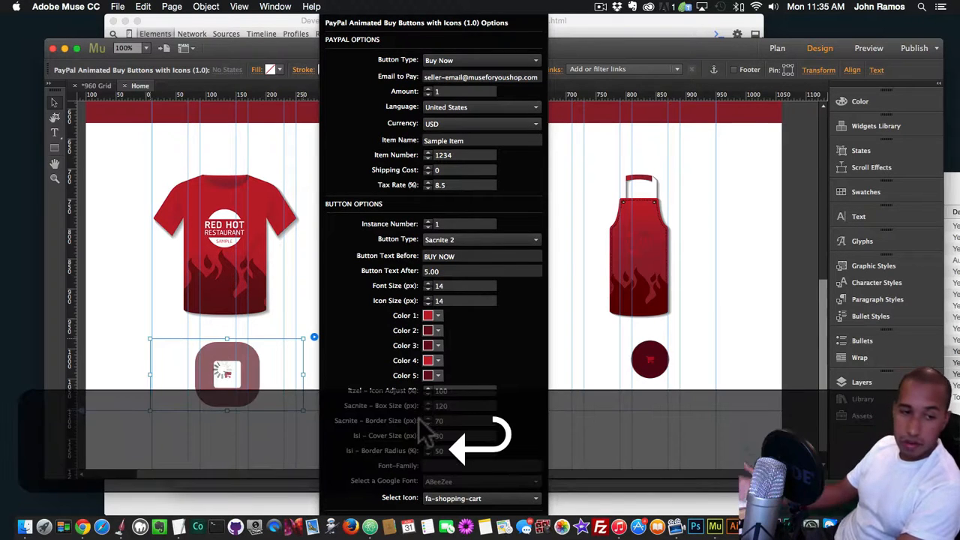
{"action": "left_click", "coordinate": [595, 406]}
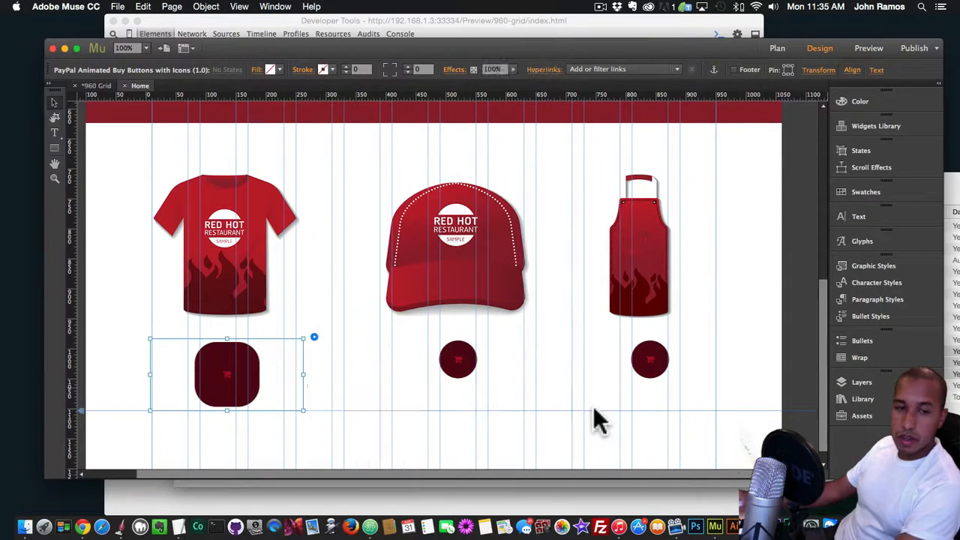
{"action": "key", "text": "shift+super+e"}
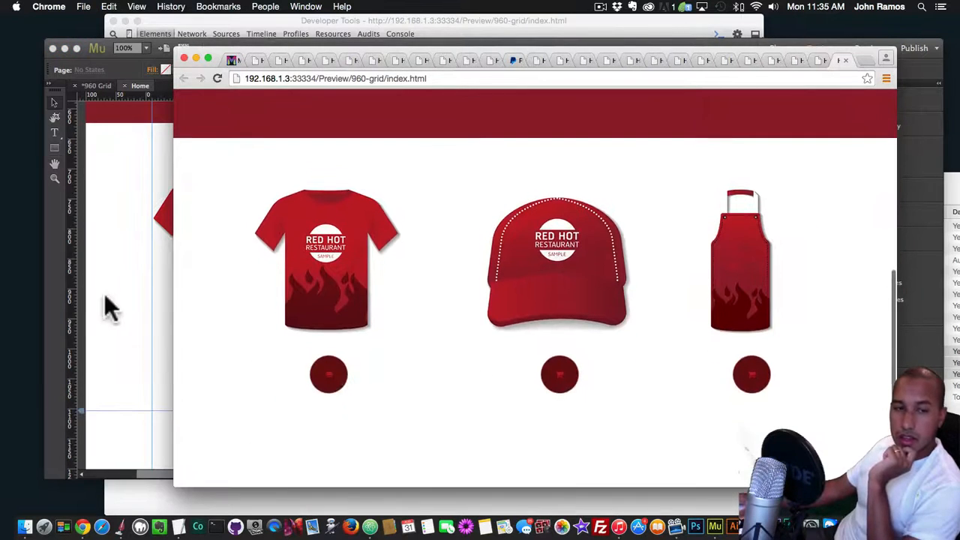
Back in Muse, set the cap button's Sacnite box size to 120 px
{"action": "left_click", "coordinate": [105, 301]}
{"action": "left_click", "coordinate": [433, 360]}
{"action": "left_click", "coordinate": [546, 338]}
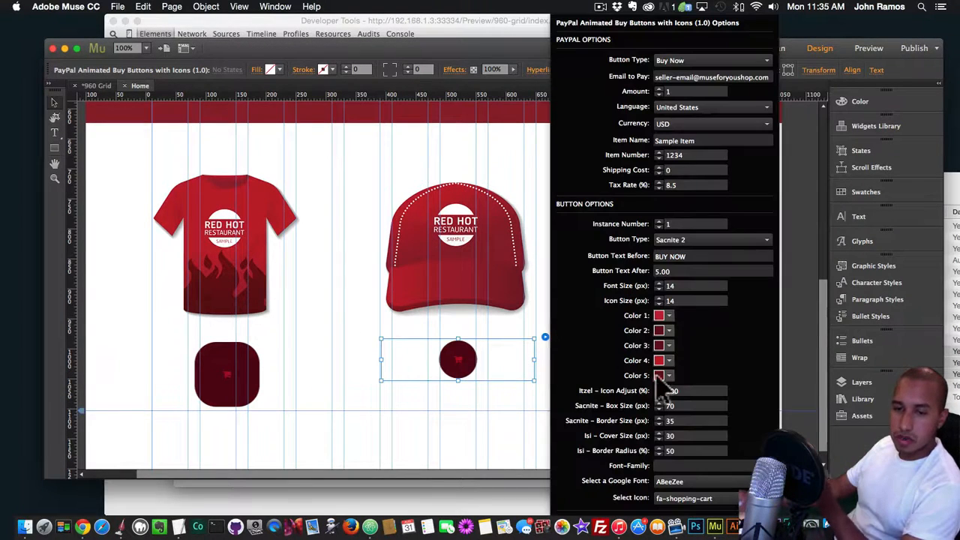
{"action": "left_click", "coordinate": [658, 391]}
{"action": "key", "text": "Return"}
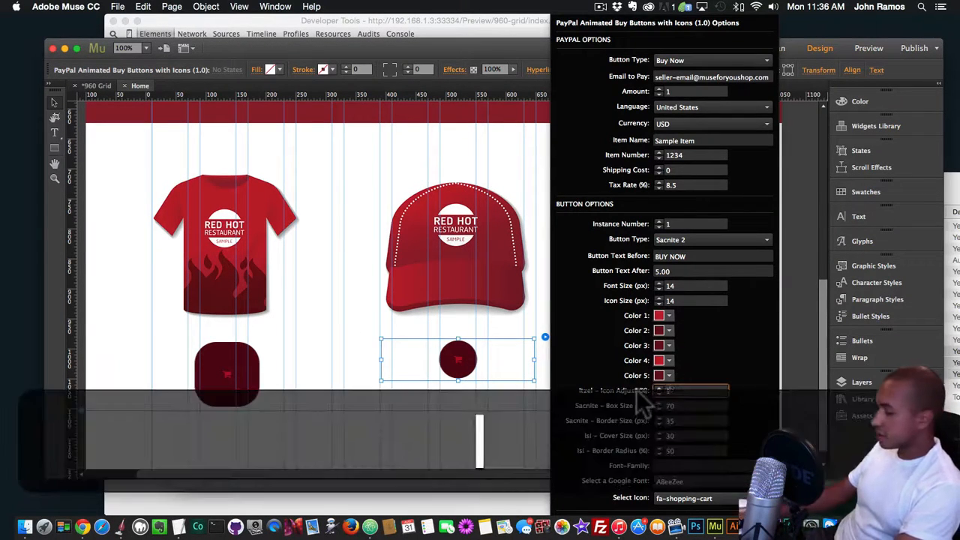
{"action": "left_click", "coordinate": [683, 405]}
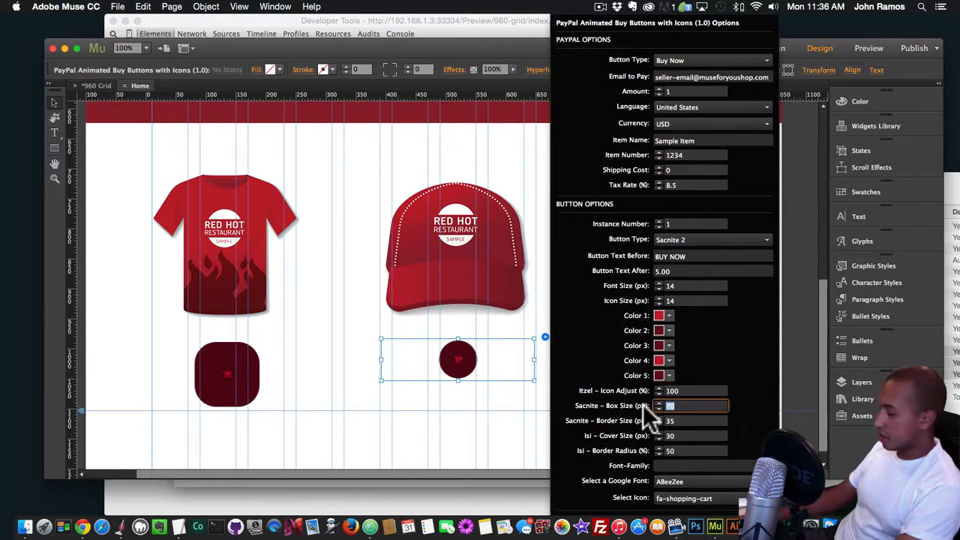
{"action": "type", "text": "120"}
{"action": "key", "text": "Return"}
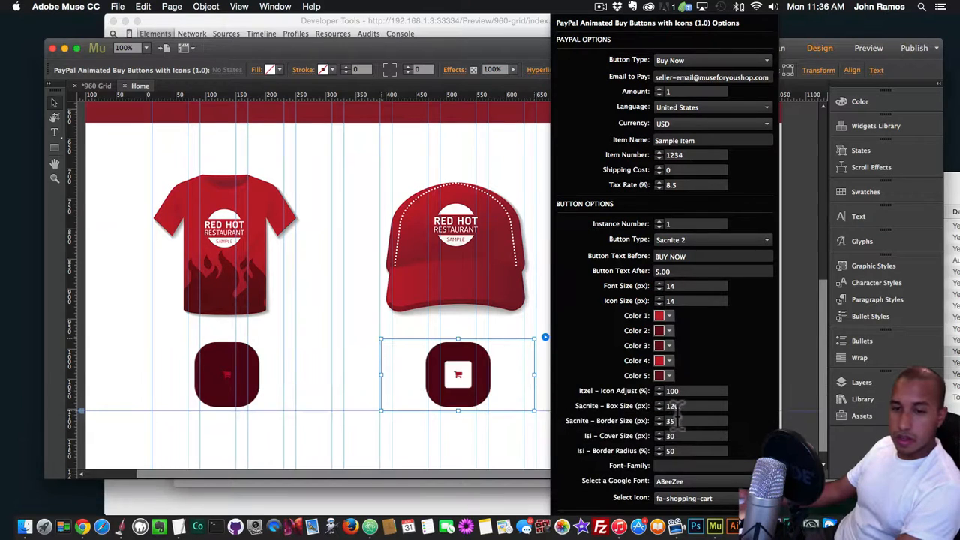
Set the cap button's Sacnite border size to 70 px and preview the page in Chrome
{"action": "type", "text": "70"}
{"action": "key", "text": "Return"}
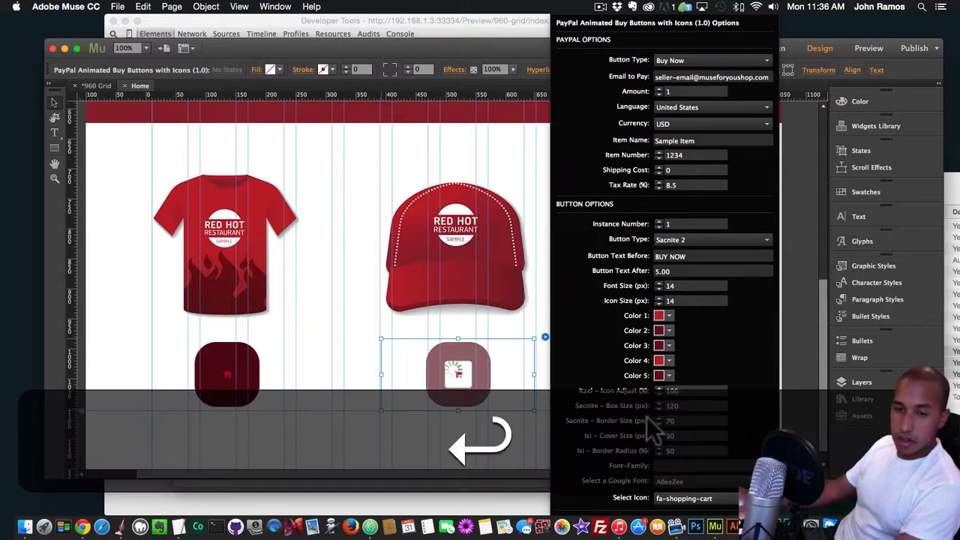
{"action": "key", "text": "shift+super+e"}
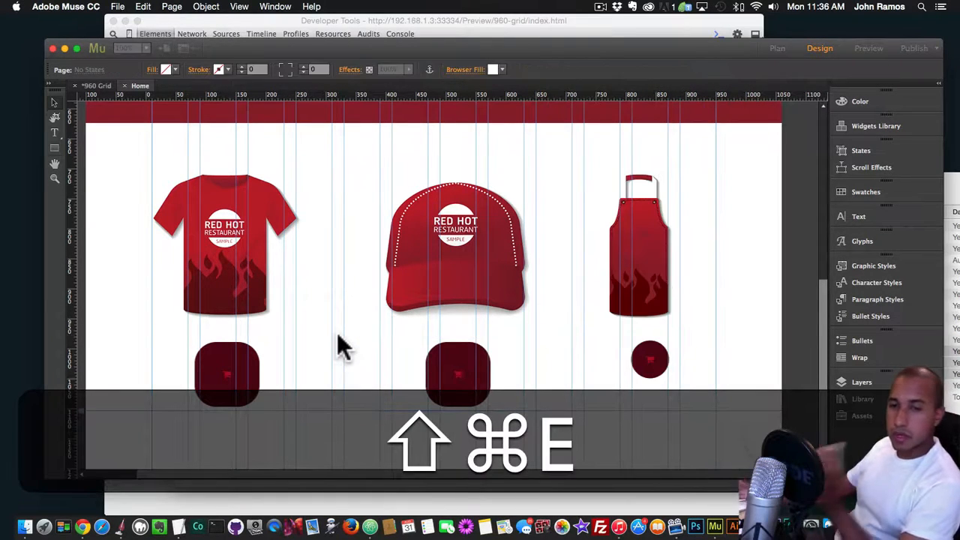
{"action": "scroll", "coordinate": [412, 353], "scroll_direction": "down", "scroll_amount": 3}
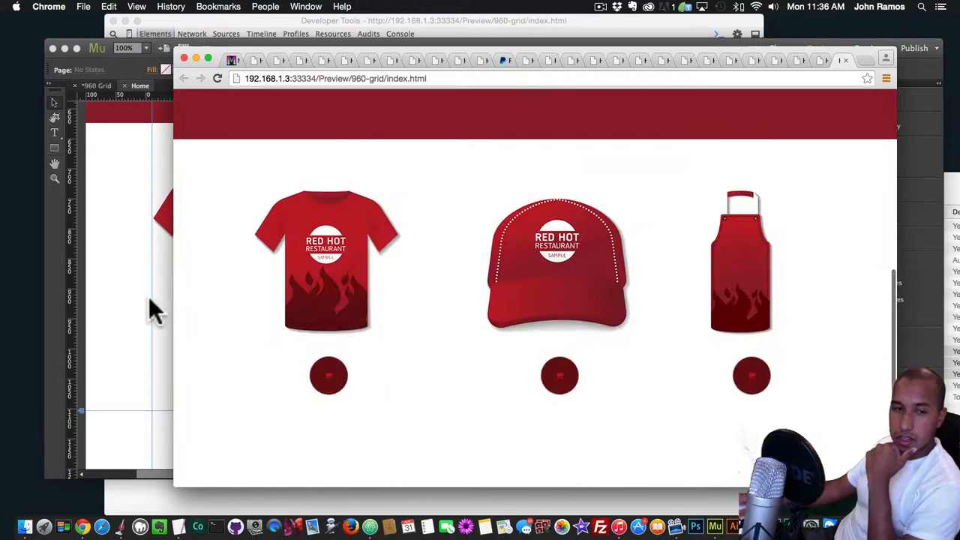
Back in Muse, give the apron button a 120 px Sacnite box size and 70 px border size, and preview the page in Chrome
{"action": "left_click", "coordinate": [154, 310]}
{"action": "left_click", "coordinate": [738, 338]}
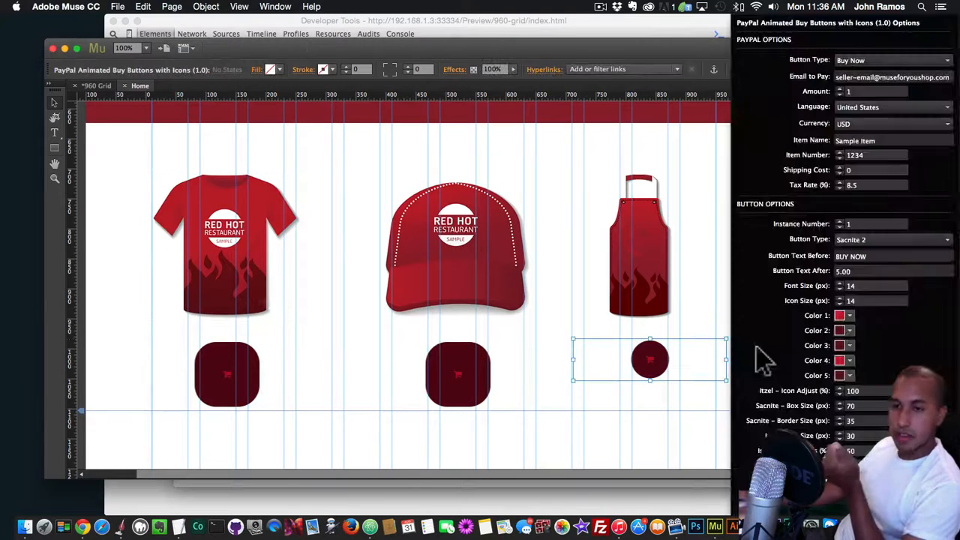
{"action": "left_click", "coordinate": [882, 241]}
{"action": "left_click", "coordinate": [855, 240]}
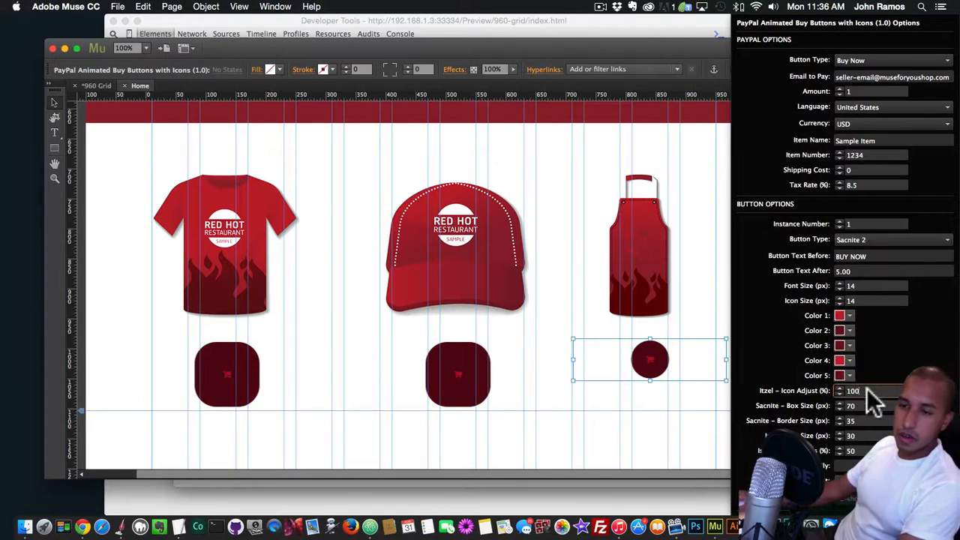
{"action": "key", "text": "Tab"}
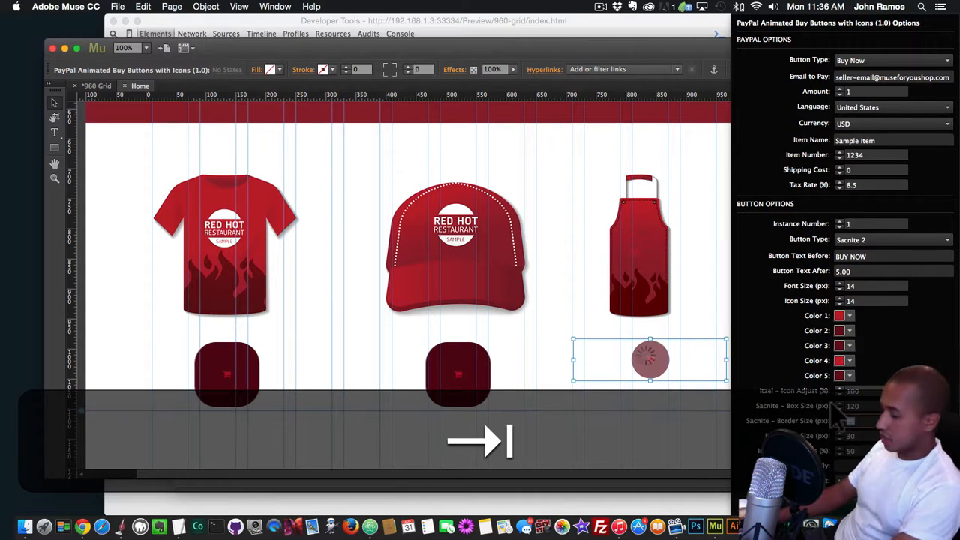
{"action": "type", "text": "120"}
{"action": "key", "text": "Return"}
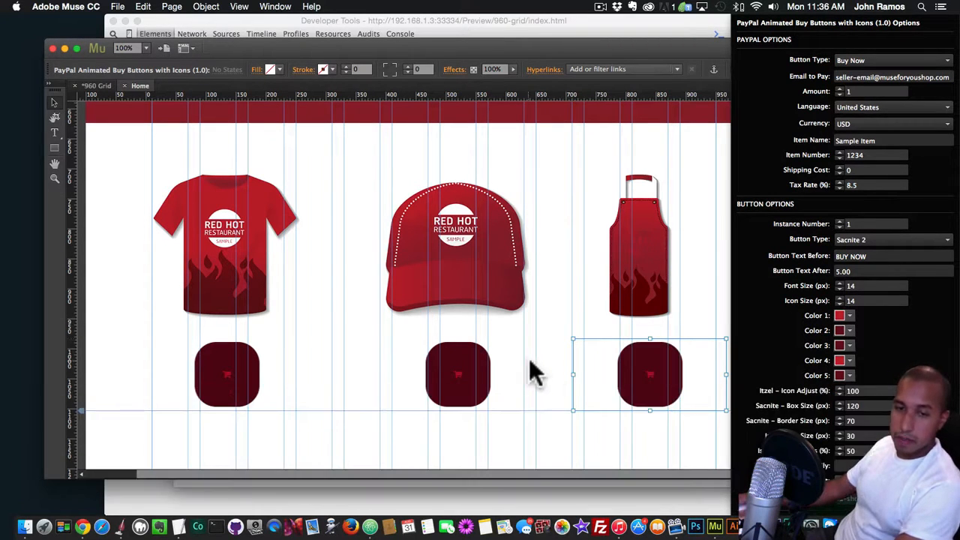
{"action": "key", "text": "shift+super+e"}
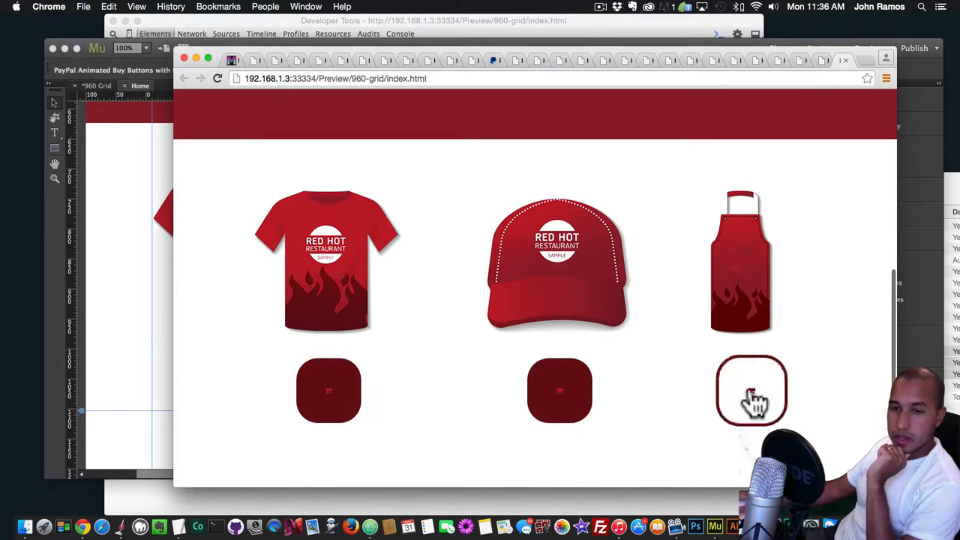
Back in Muse, set both the font size and the icon size of the cap button to 22 px
{"action": "key", "text": "super+Tab"}
{"action": "left_click", "coordinate": [550, 339]}
{"action": "left_click", "coordinate": [518, 347]}
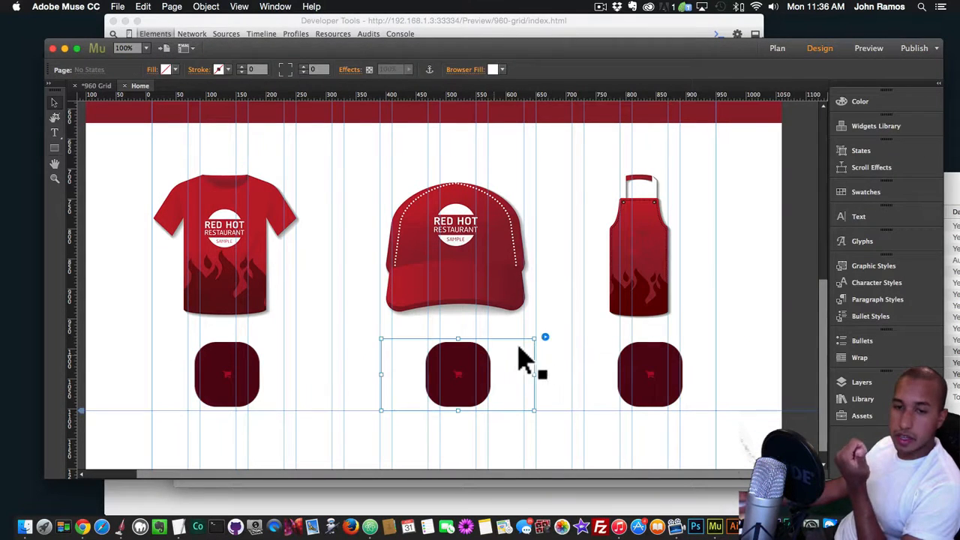
{"action": "left_click", "coordinate": [545, 338]}
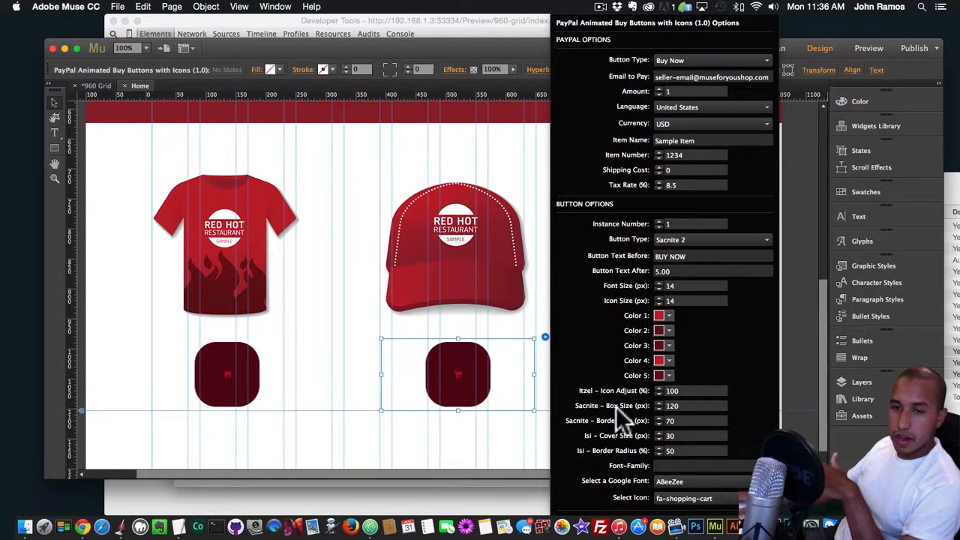
{"action": "left_click", "coordinate": [679, 286]}
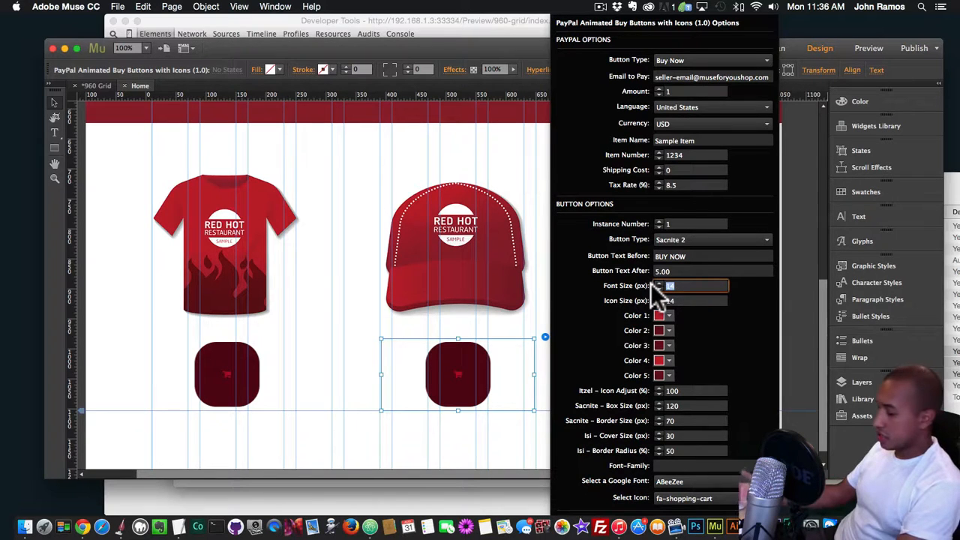
{"action": "type", "text": "22"}
{"action": "key", "text": "Return"}
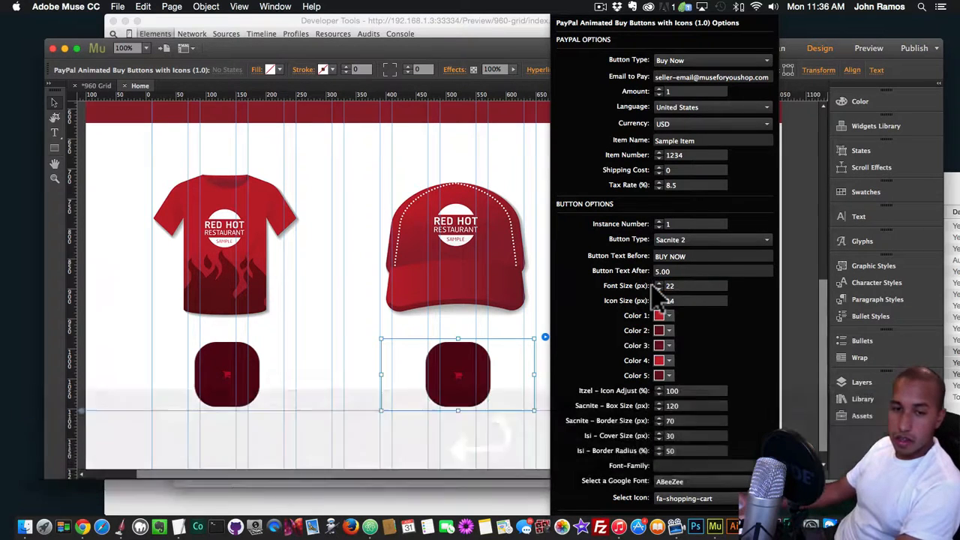
{"action": "type", "text": "2"}
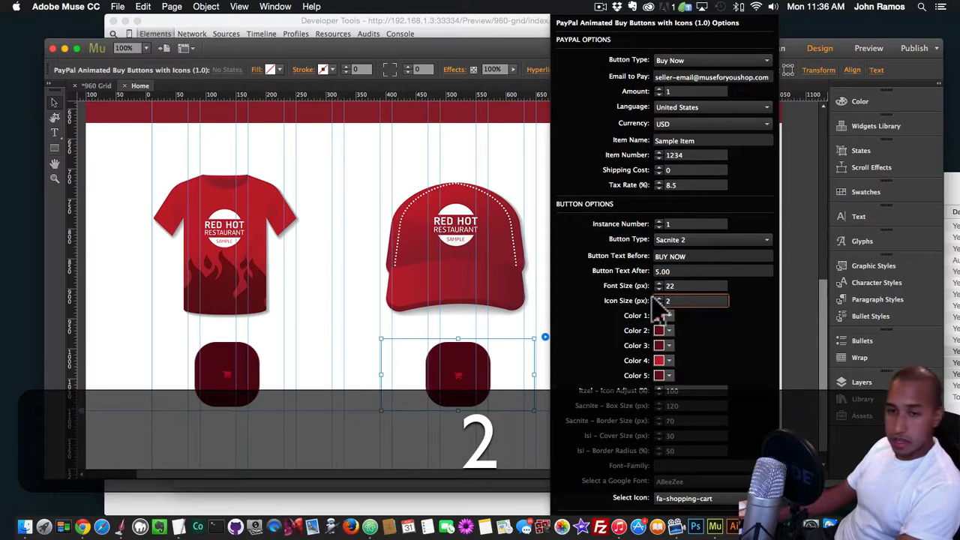
{"action": "type", "text": "2"}
{"action": "key", "text": "Return"}
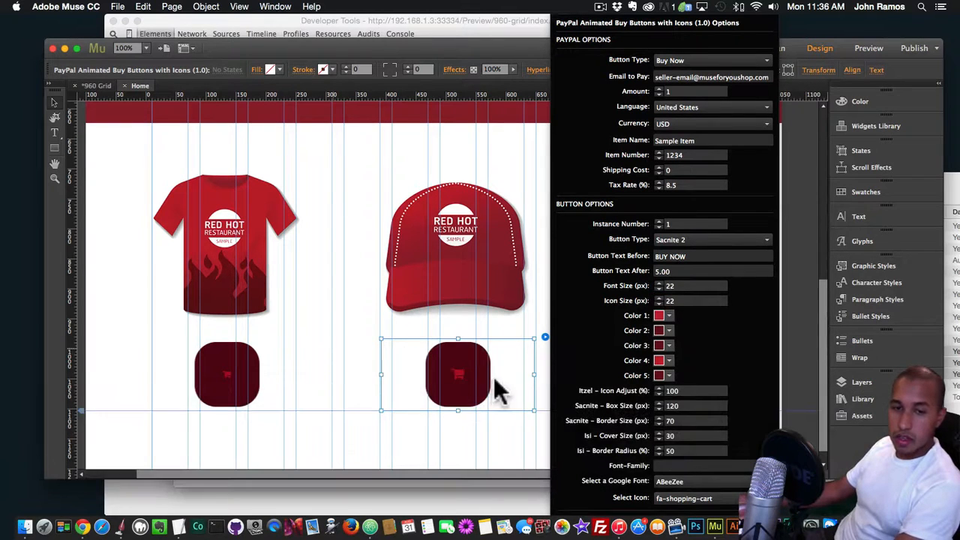
Set the icon size of the apron button to 22 px
{"action": "left_click", "coordinate": [499, 379]}
{"action": "left_click", "coordinate": [634, 377]}
{"action": "left_click", "coordinate": [735, 338]}
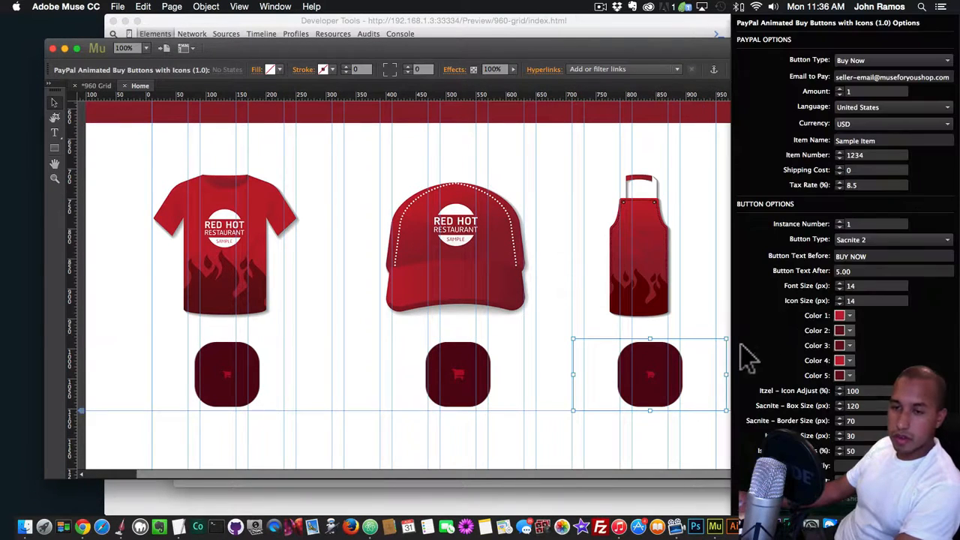
{"action": "key", "text": "Return"}
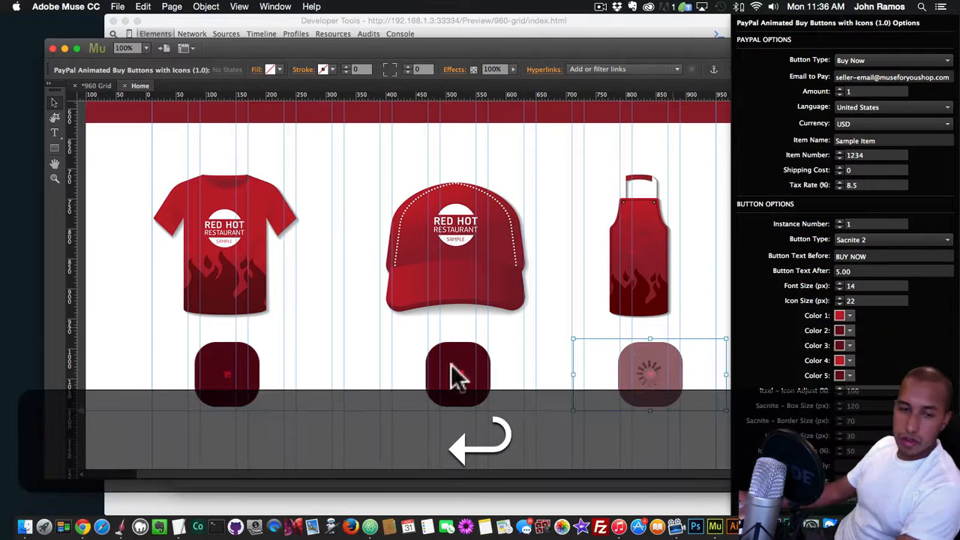
Set the icon size of the T-shirt button to 22 px and preview the page in Chrome
{"action": "left_click", "coordinate": [260, 368]}
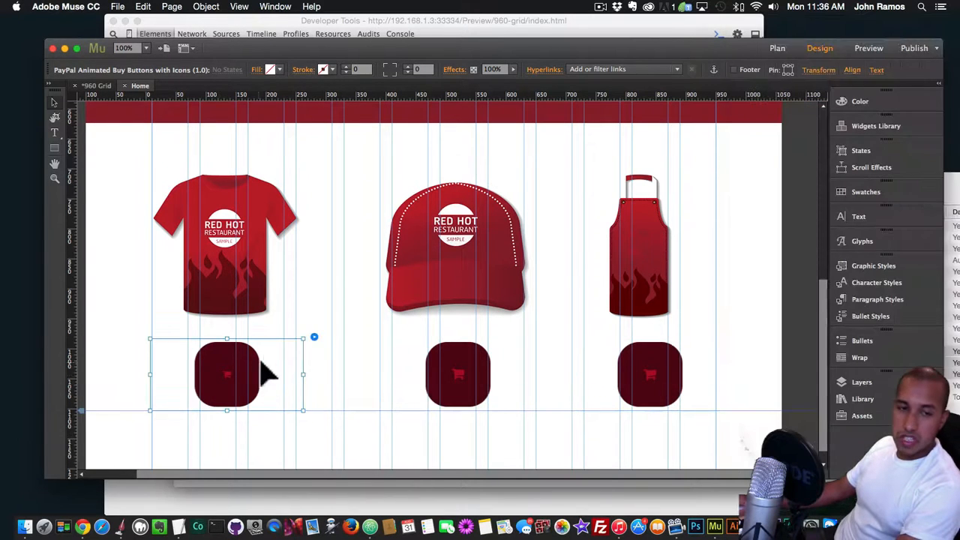
{"action": "left_click", "coordinate": [314, 338]}
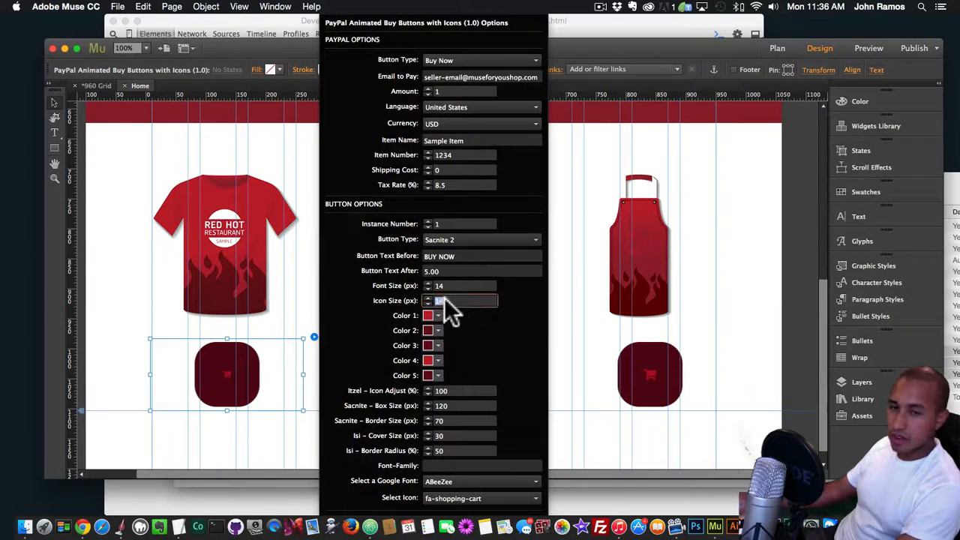
{"action": "type", "text": "22"}
{"action": "key", "text": "Return"}
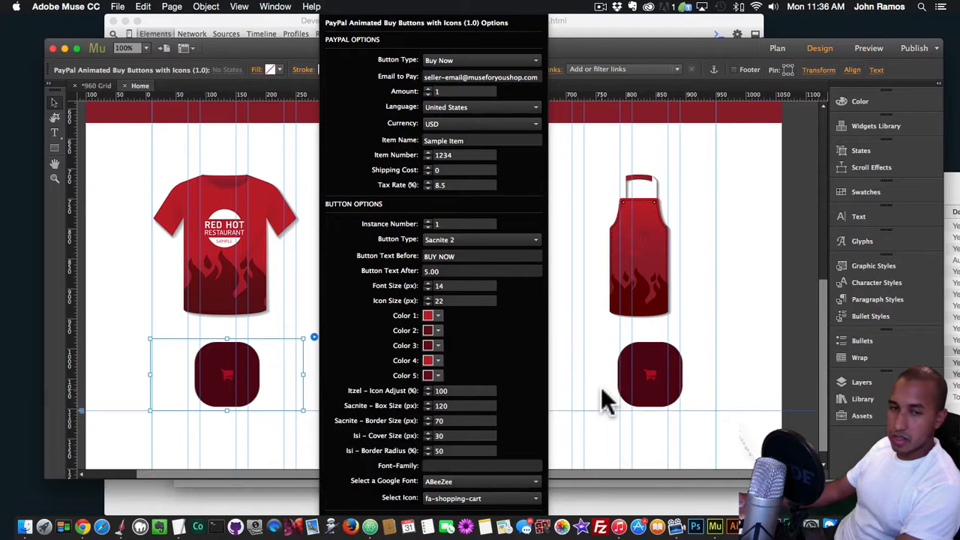
{"action": "left_click", "coordinate": [606, 401]}
{"action": "key", "text": "shift+super+e"}
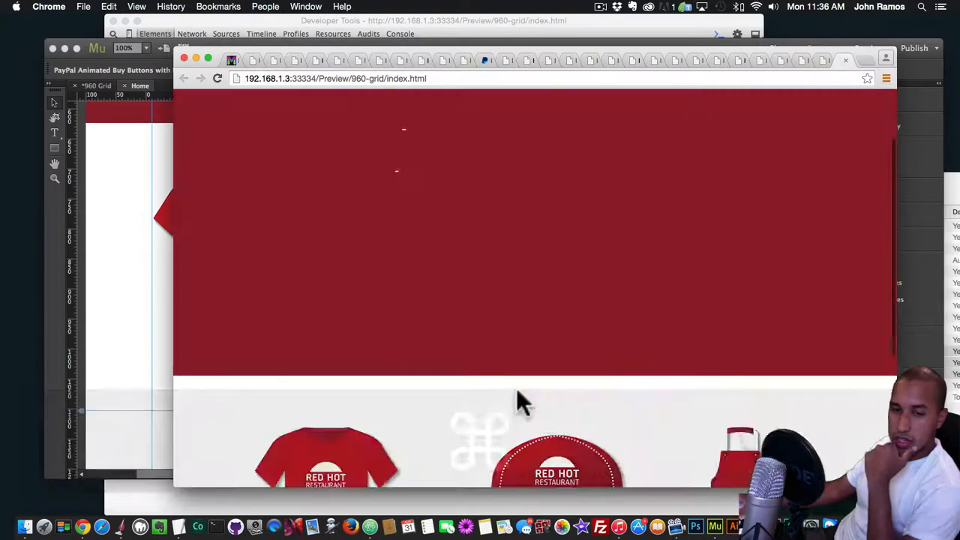
{"action": "scroll", "coordinate": [516, 391], "scroll_direction": "down", "scroll_amount": 3}
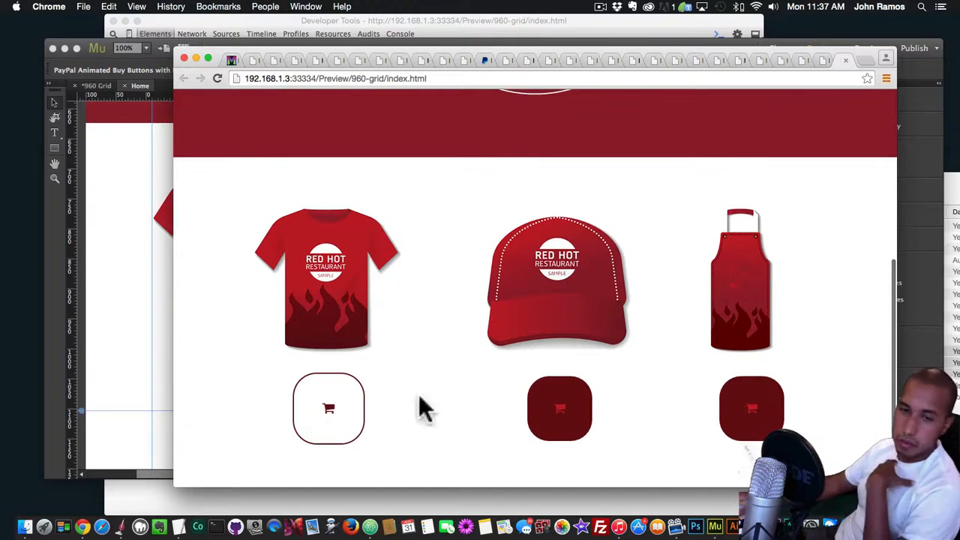
Back in Muse, set the cap button's icon size to 32 px and preview the page in Chrome
{"action": "left_click", "coordinate": [167, 369]}
{"action": "left_click", "coordinate": [526, 379]}
{"action": "left_click", "coordinate": [545, 338]}
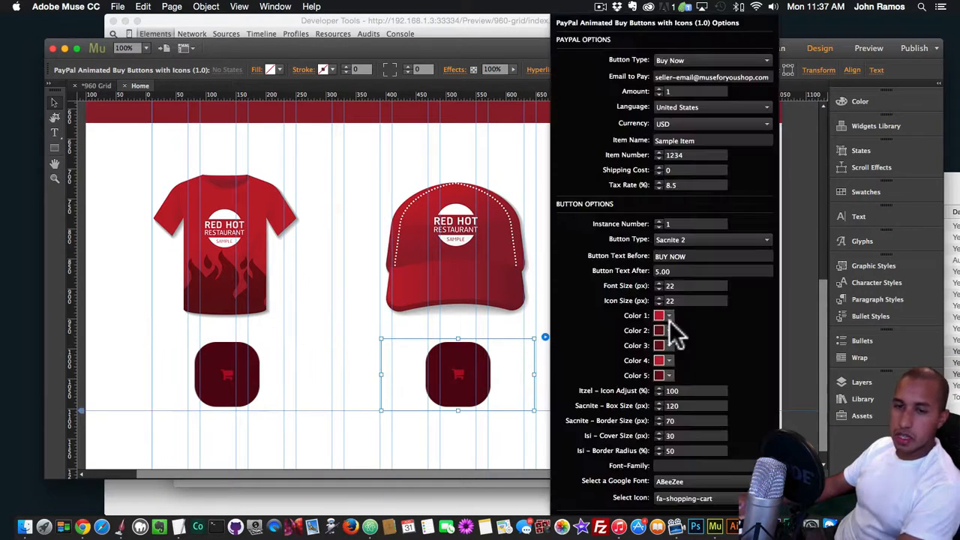
{"action": "key", "text": "Return"}
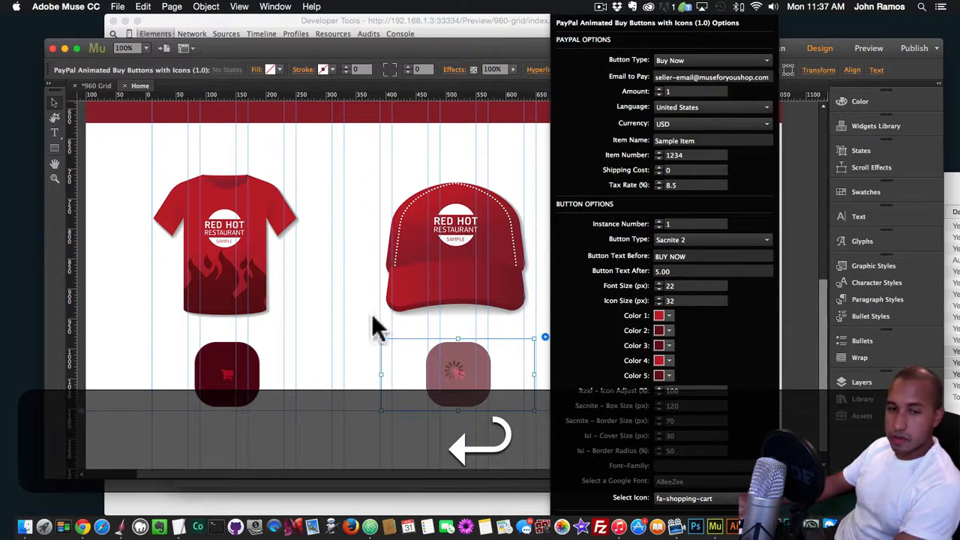
{"action": "left_click", "coordinate": [334, 376]}
{"action": "key", "text": "shift+super+e"}
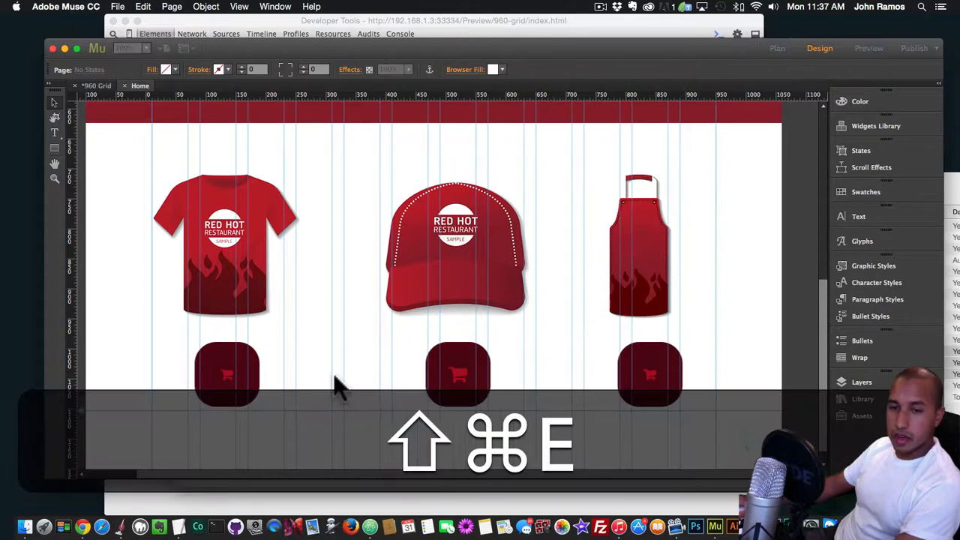
{"action": "scroll", "coordinate": [398, 379], "scroll_direction": "down", "scroll_amount": 4}
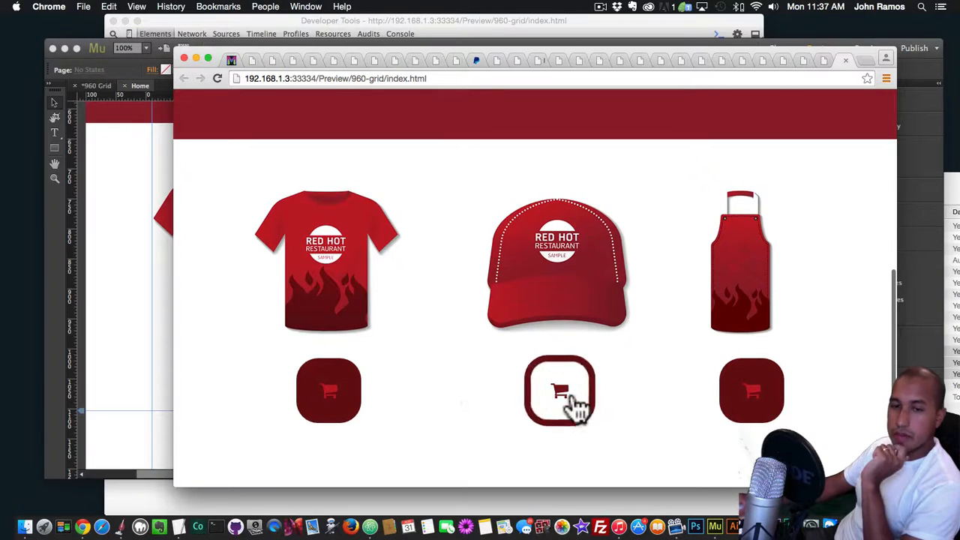
Return to Muse, select the cap button and preview the page in Chrome again to check the buttons
{"action": "left_click", "coordinate": [146, 349]}
{"action": "left_click", "coordinate": [495, 382]}
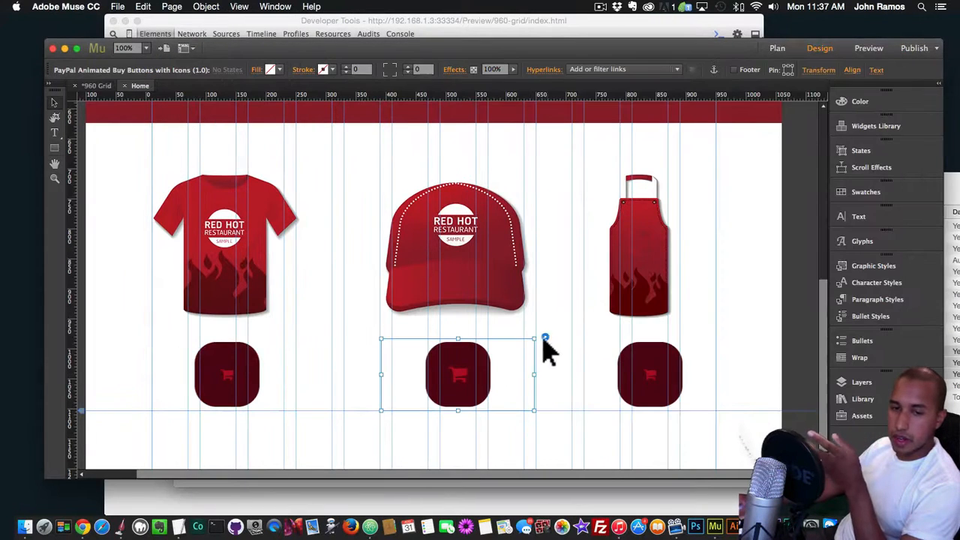
{"action": "key", "text": "shift+super+e"}
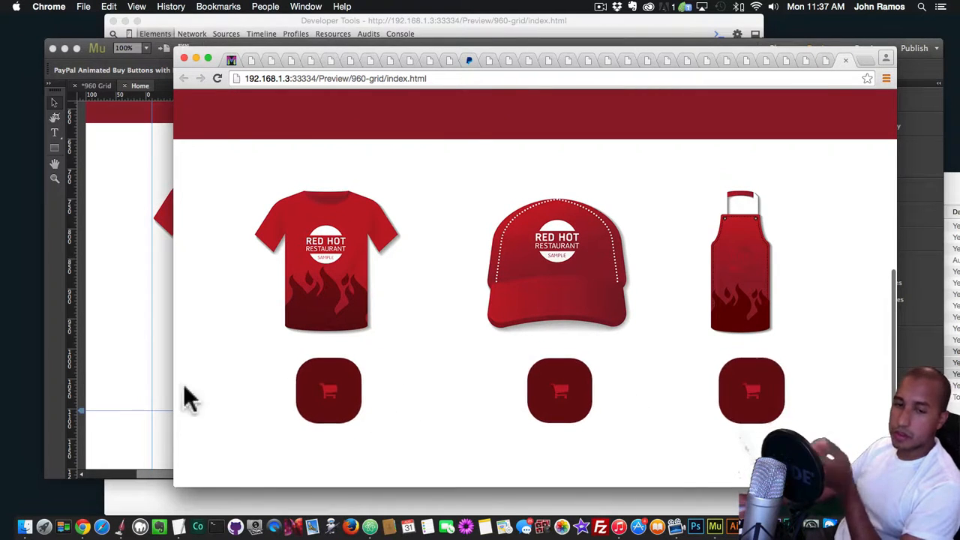
Back in Muse, set the cap button's icon size to 48 px and preview the page in Chrome
{"action": "left_click", "coordinate": [106, 355]}
{"action": "left_click", "coordinate": [461, 369]}
{"action": "left_click", "coordinate": [546, 338]}
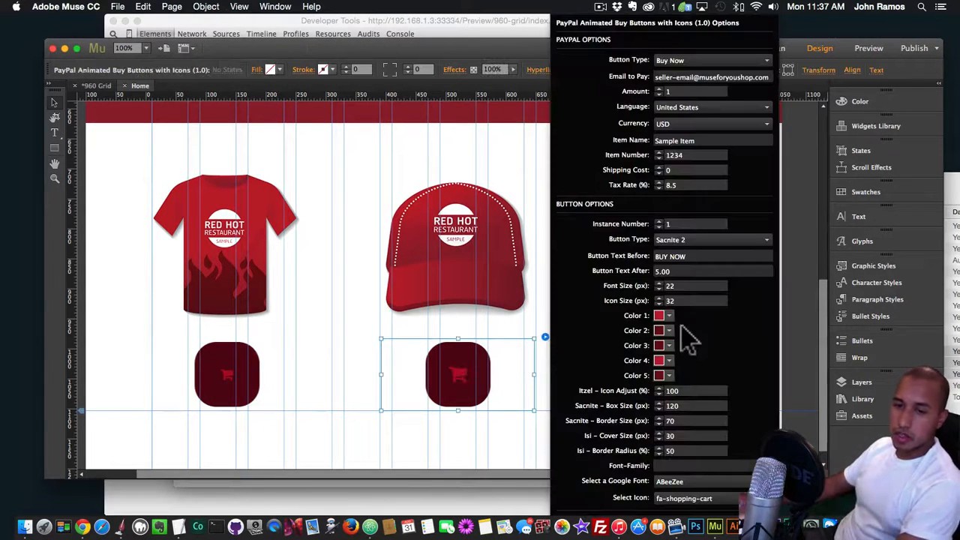
{"action": "type", "text": "48"}
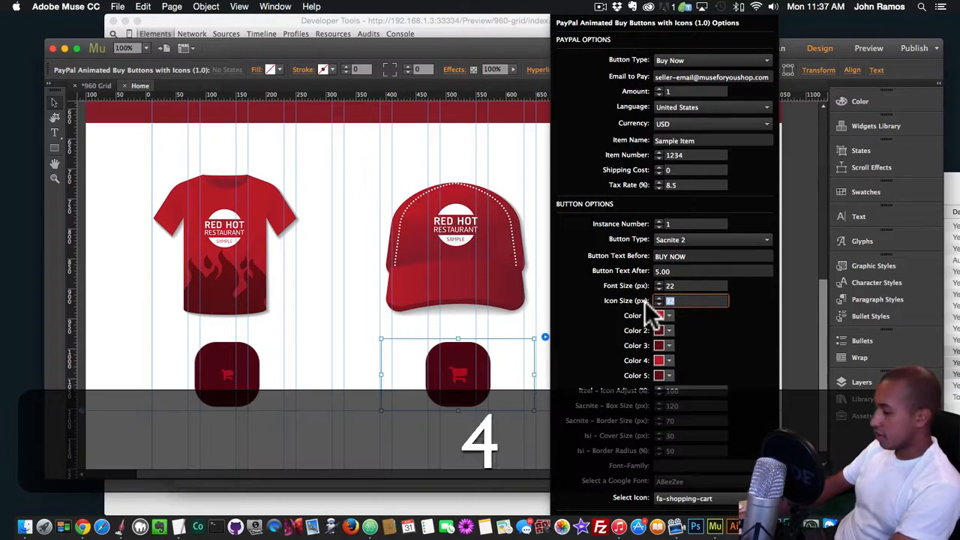
{"action": "key", "text": "Return"}
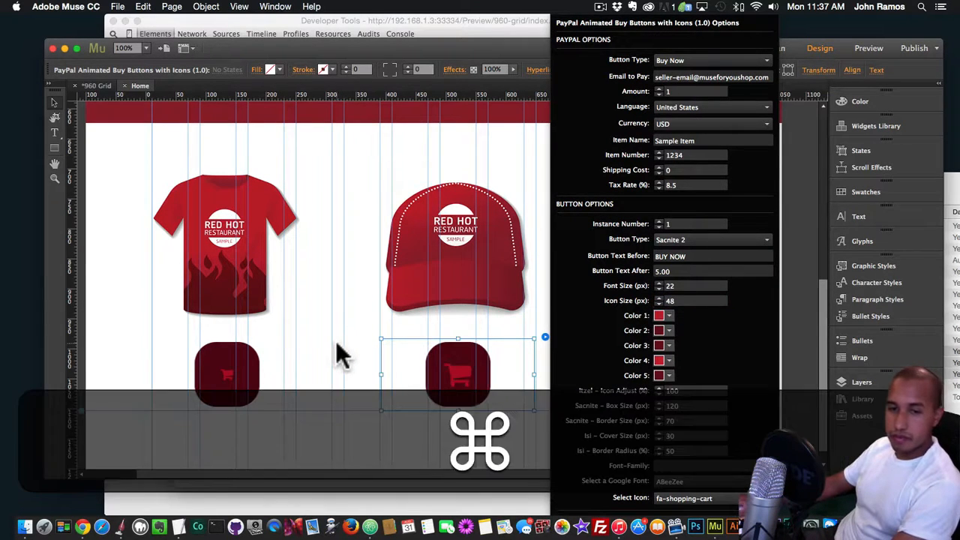
{"action": "key", "text": "shift+super+e"}
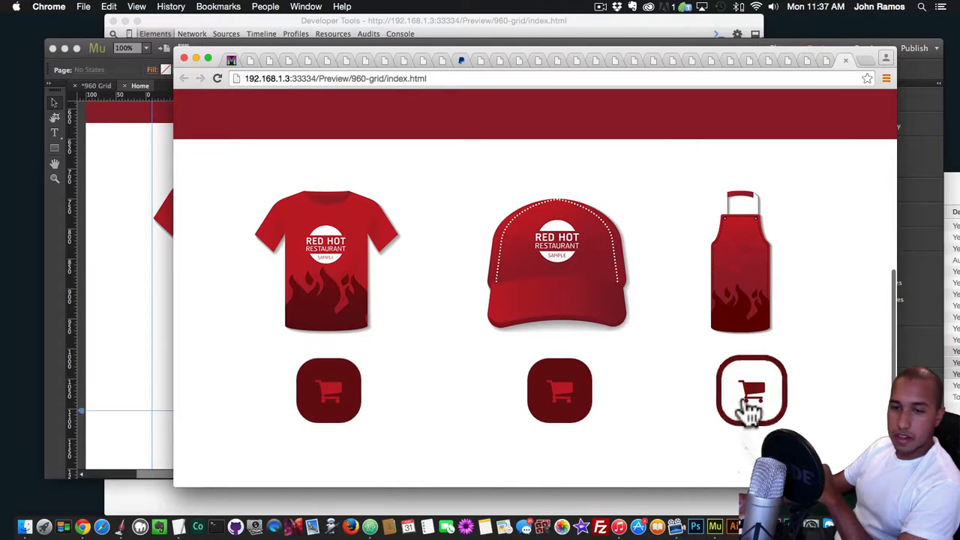
Inspect the buttons in the Chrome preview and test the T-shirt's buy button to open its PayPal checkout
{"action": "scroll", "coordinate": [323, 396], "scroll_direction": "up", "scroll_amount": 5}
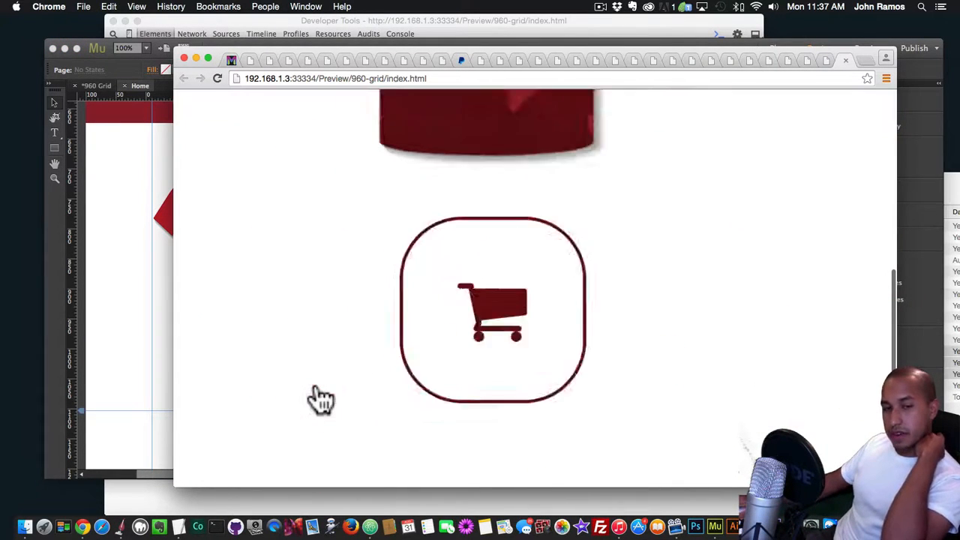
{"action": "scroll", "coordinate": [360, 344], "scroll_direction": "down", "scroll_amount": 5}
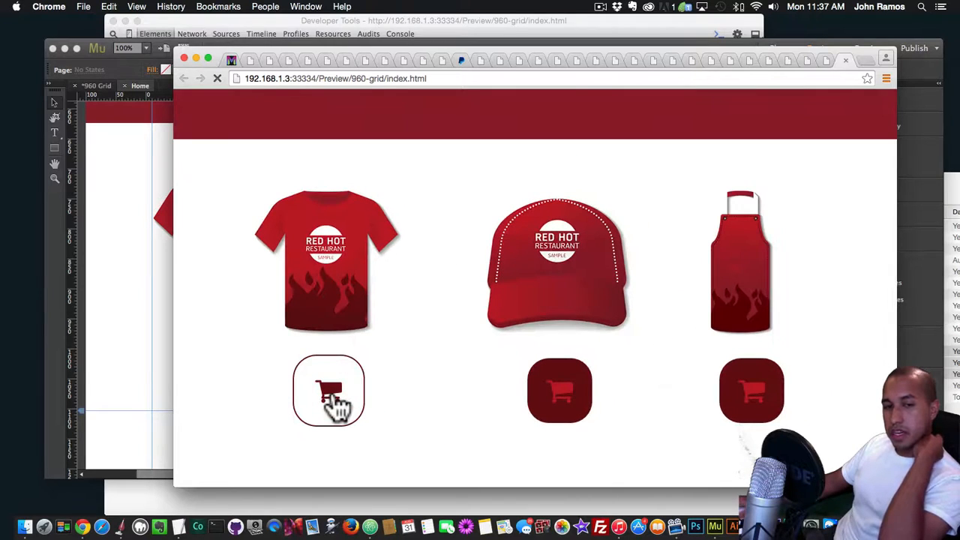
{"action": "left_click", "coordinate": [335, 403]}
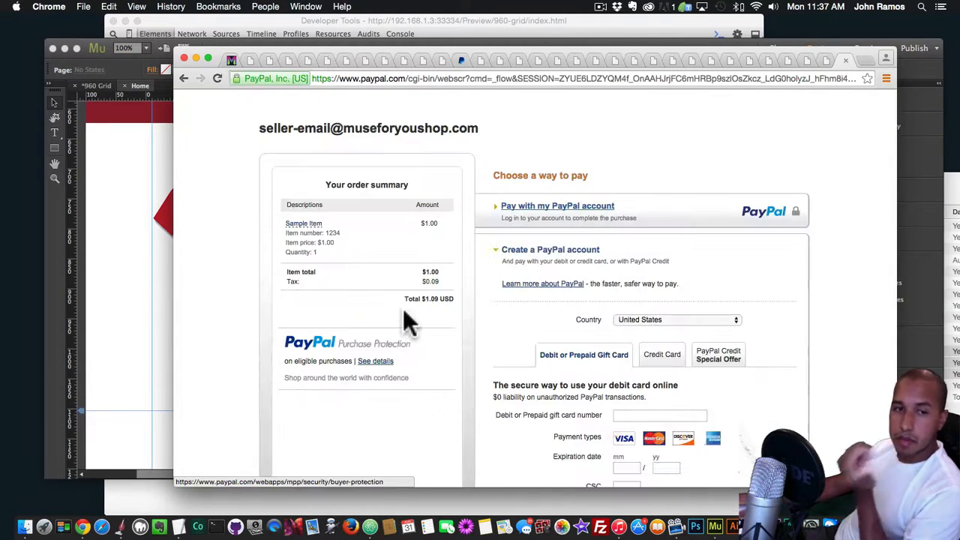
Return to Muse and review the cap button's widget options
{"action": "left_click", "coordinate": [125, 290]}
{"action": "left_click", "coordinate": [446, 365]}
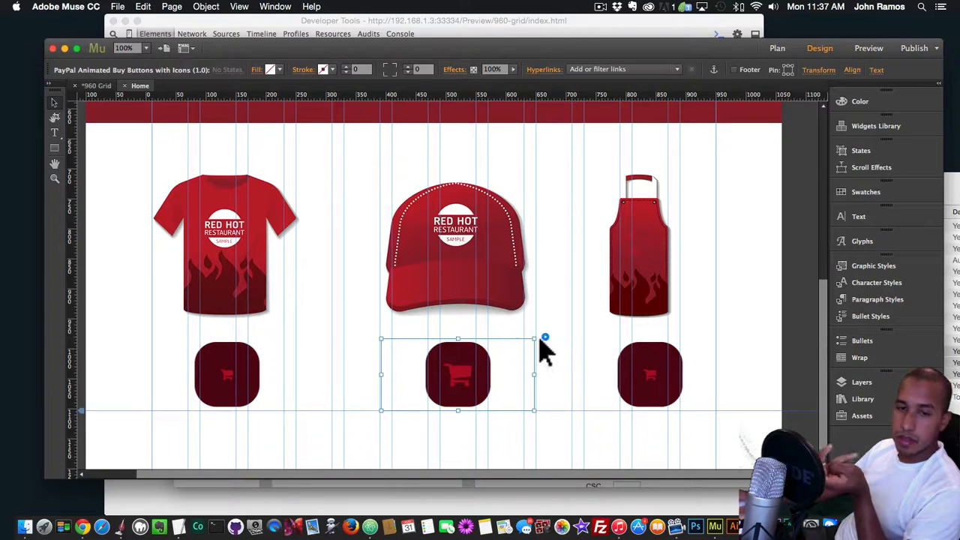
{"action": "left_click", "coordinate": [544, 337]}
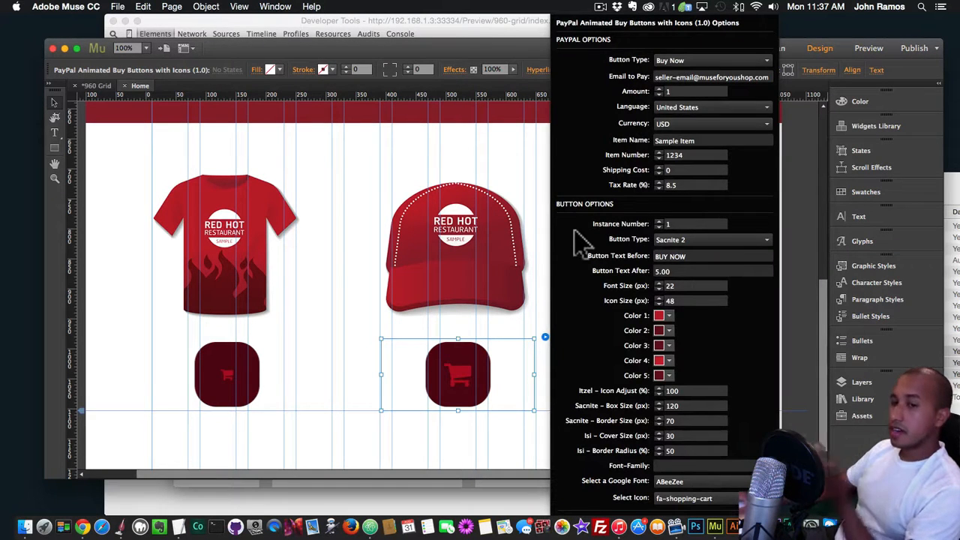
{"action": "left_click", "coordinate": [348, 336]}
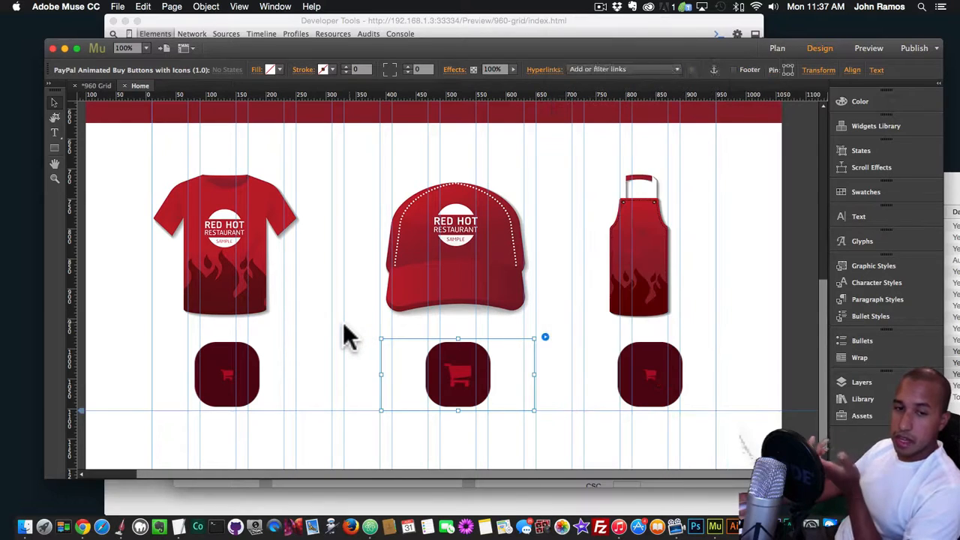
Place the Muse For You – The Animator – Initial widget from the library just above the T-shirt
{"action": "left_click", "coordinate": [870, 399]}
{"action": "scroll", "coordinate": [739, 327], "scroll_direction": "down", "scroll_amount": 10}
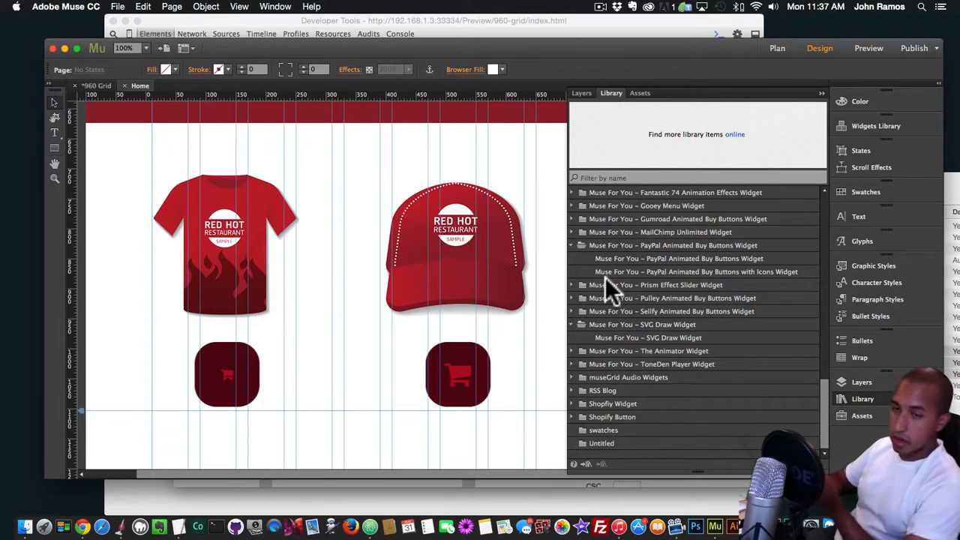
{"action": "left_click", "coordinate": [649, 338]}
{"action": "left_click", "coordinate": [643, 349]}
{"action": "left_click", "coordinate": [575, 351]}
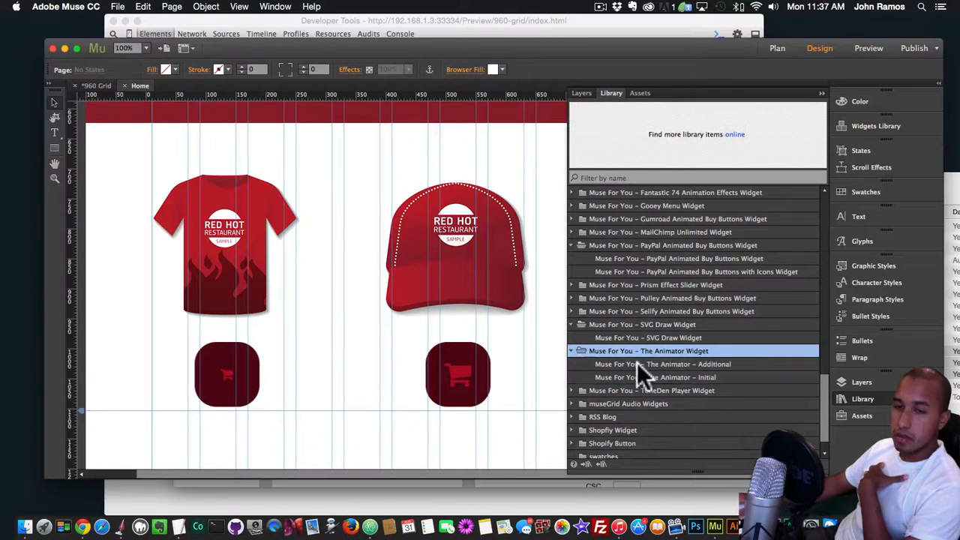
{"action": "left_click", "coordinate": [637, 363]}
{"action": "left_click", "coordinate": [653, 376]}
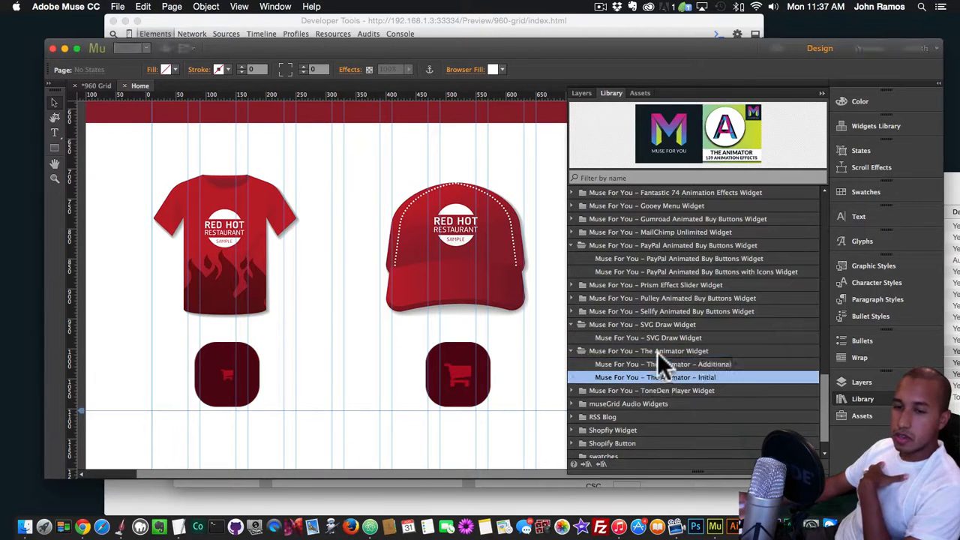
{"action": "left_click", "coordinate": [657, 352]}
{"action": "left_click_drag", "start_coordinate": [653, 373], "coordinate": [124, 138]}
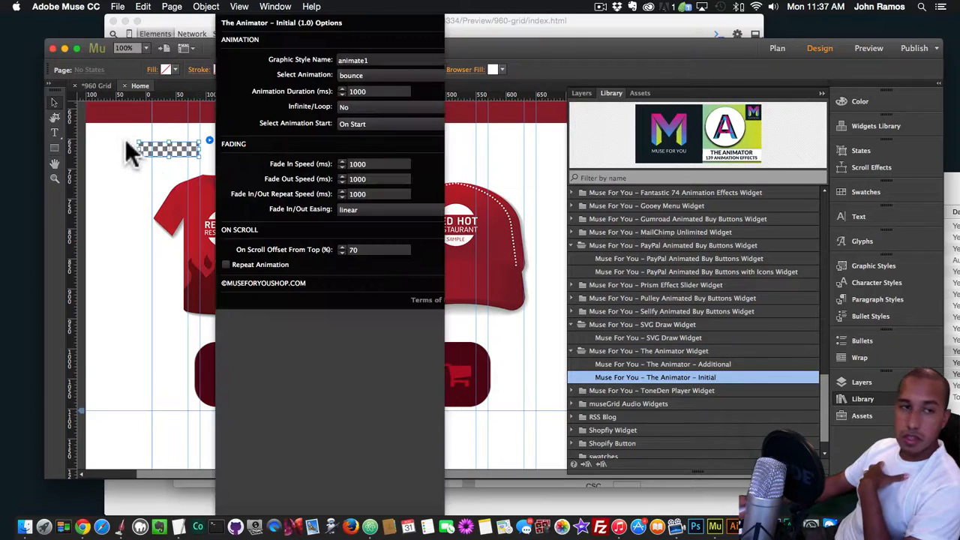
{"action": "left_click", "coordinate": [127, 164]}
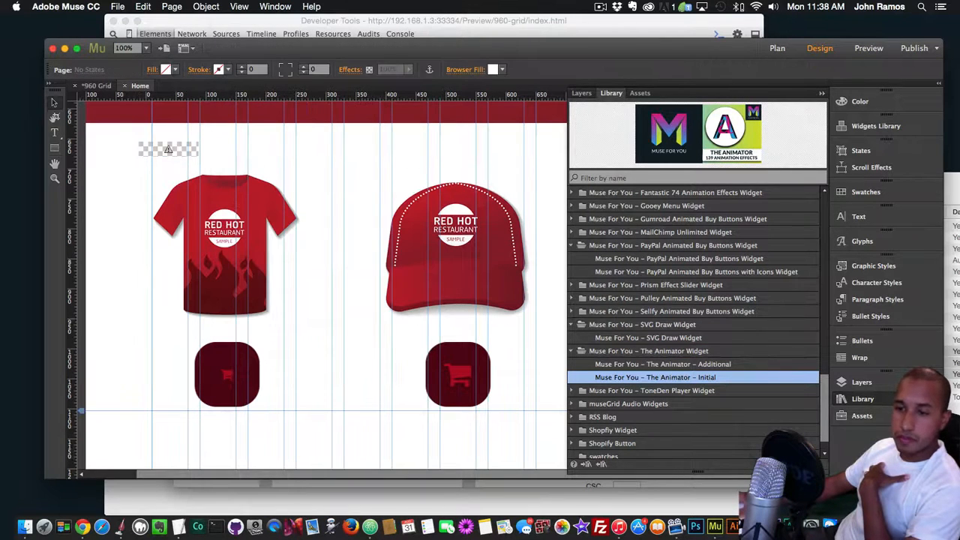
{"action": "left_click", "coordinate": [862, 399]}
Show the graphic styles and check the graphic style name in the Animator widget's options
{"action": "left_click", "coordinate": [457, 365]}
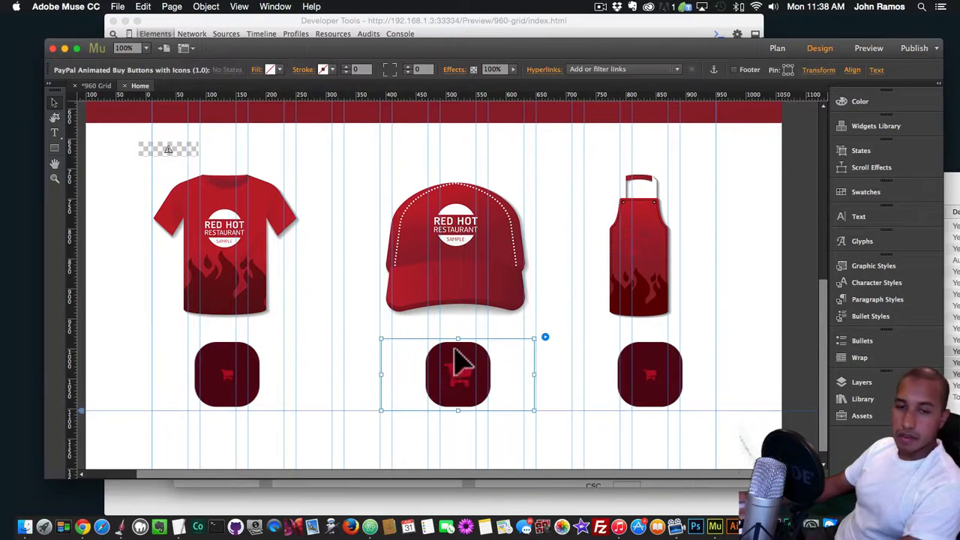
{"action": "left_click", "coordinate": [249, 368], "text": "shift"}
{"action": "left_click", "coordinate": [682, 385], "text": "shift"}
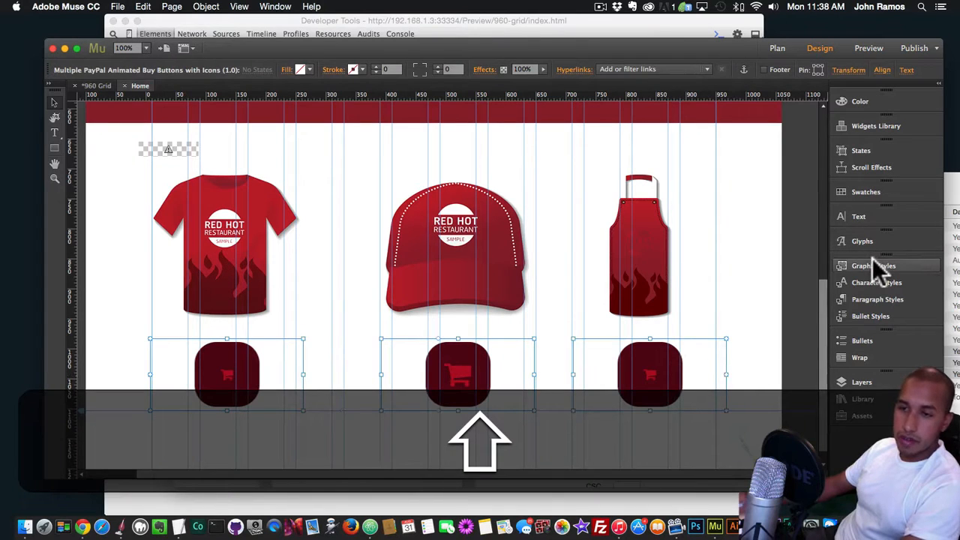
{"action": "left_click", "coordinate": [873, 261]}
{"action": "left_click", "coordinate": [77, 107]}
{"action": "left_click", "coordinate": [173, 154]}
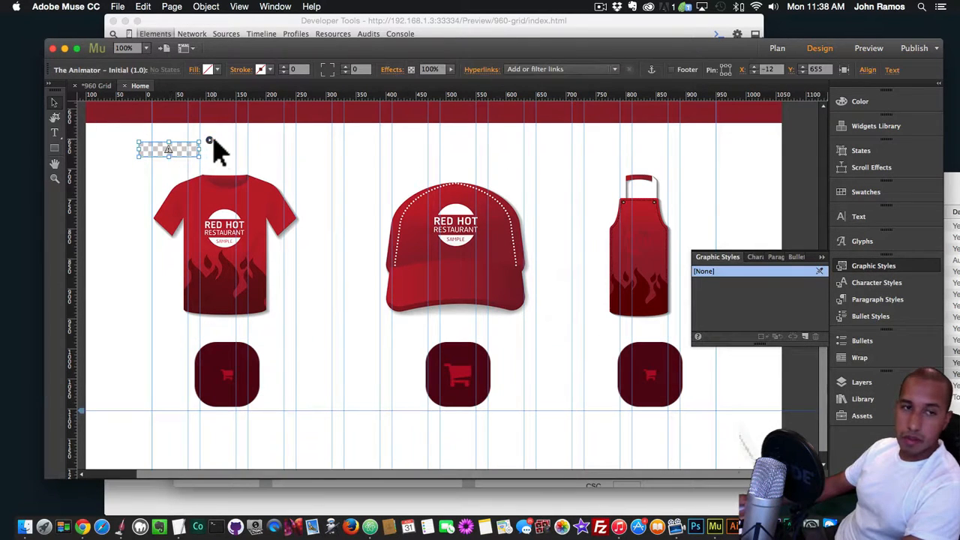
{"action": "left_click", "coordinate": [209, 141]}
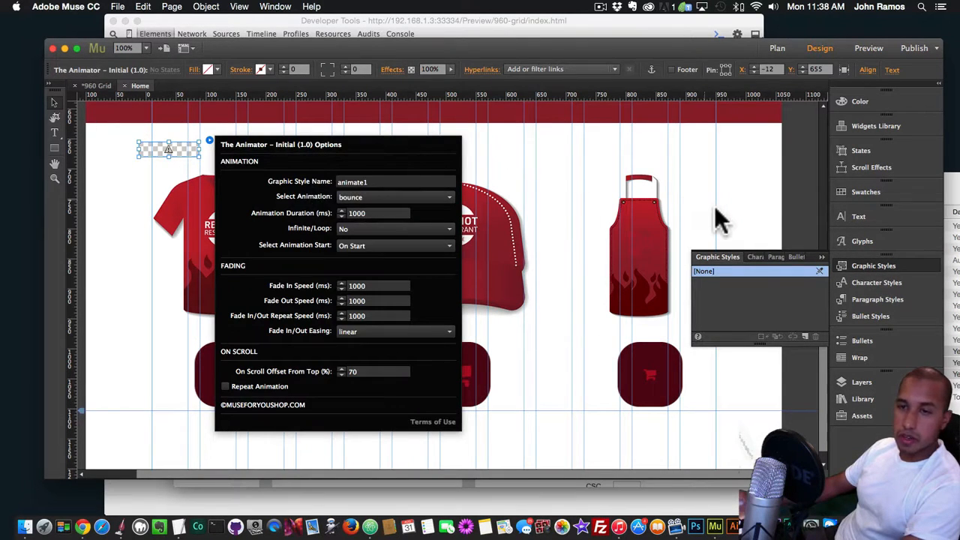
Select all three cart buttons and create a graphic style named animate1 from them
{"action": "left_click", "coordinate": [661, 367]}
{"action": "left_click", "coordinate": [482, 368], "text": "shift"}
{"action": "left_click", "coordinate": [251, 375], "text": "shift"}
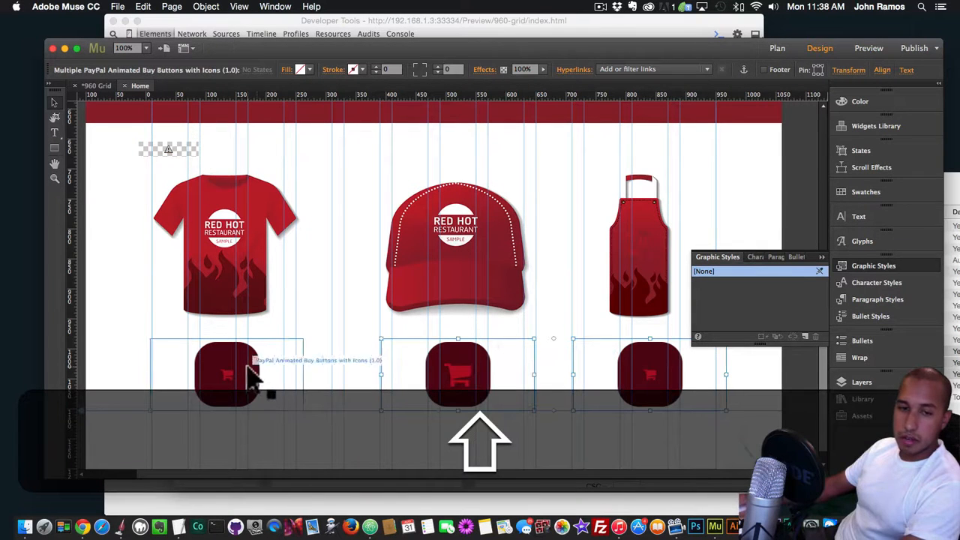
{"action": "left_click", "coordinate": [804, 336]}
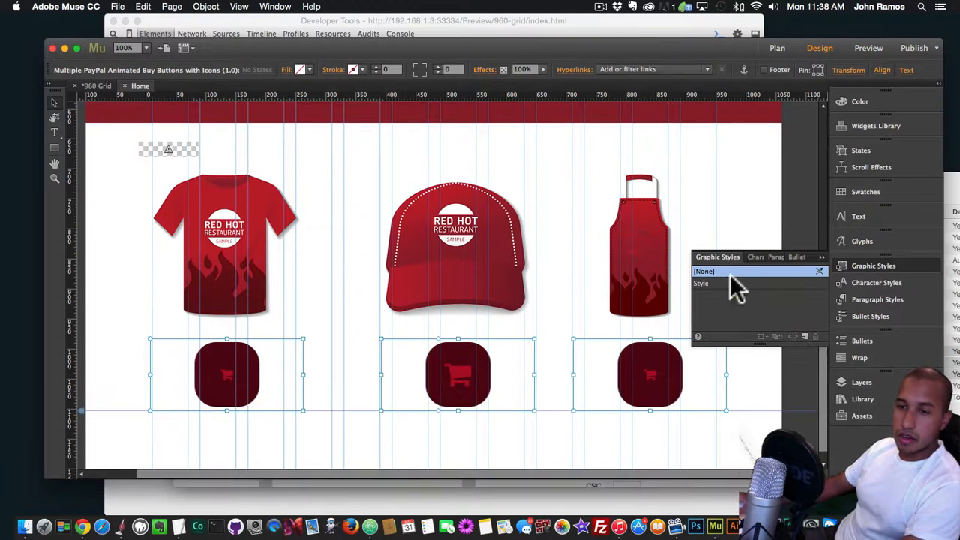
{"action": "double_click", "coordinate": [714, 283]}
{"action": "type", "text": "animate"}
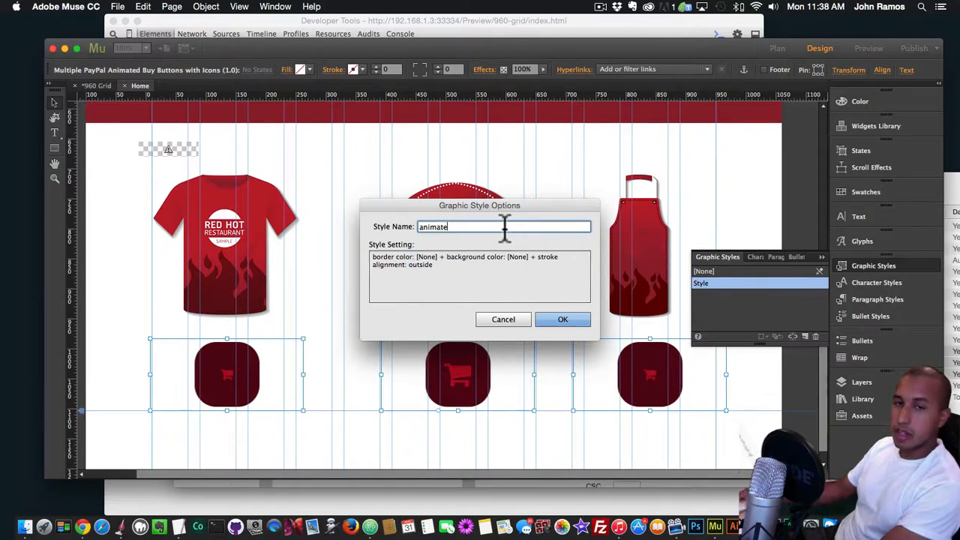
{"action": "type", "text": "1"}
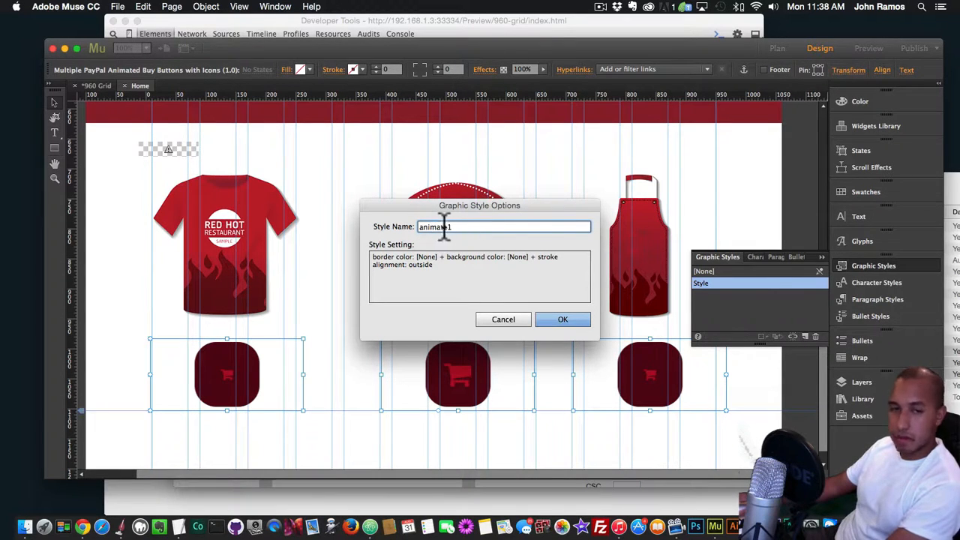
{"action": "left_click", "coordinate": [564, 319]}
Set the Animator widget's animation to shake, starting On Hover, and preview the product buttons in Chrome
{"action": "left_click", "coordinate": [177, 147]}
{"action": "left_click", "coordinate": [210, 141]}
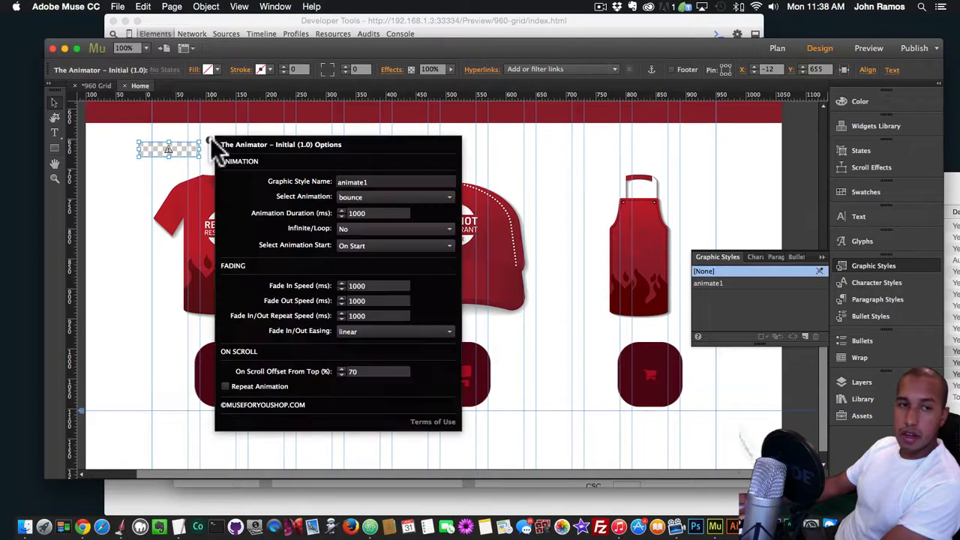
{"action": "left_click", "coordinate": [358, 198]}
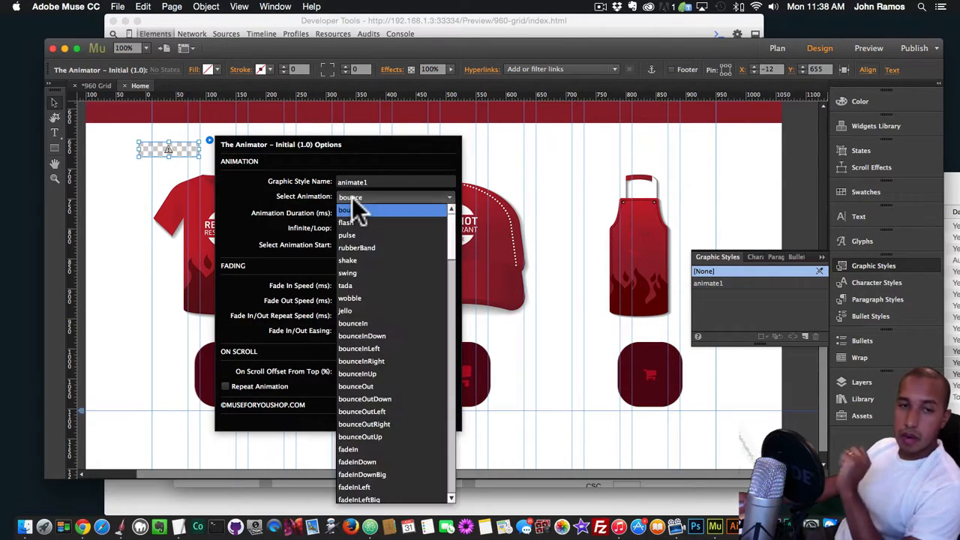
{"action": "left_click", "coordinate": [349, 260]}
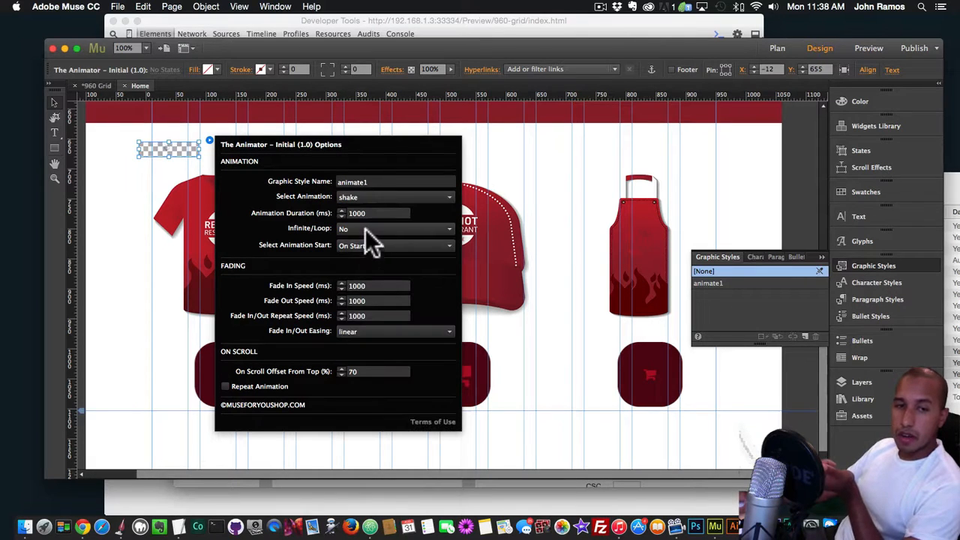
{"action": "left_click", "coordinate": [366, 229]}
{"action": "left_click", "coordinate": [367, 245]}
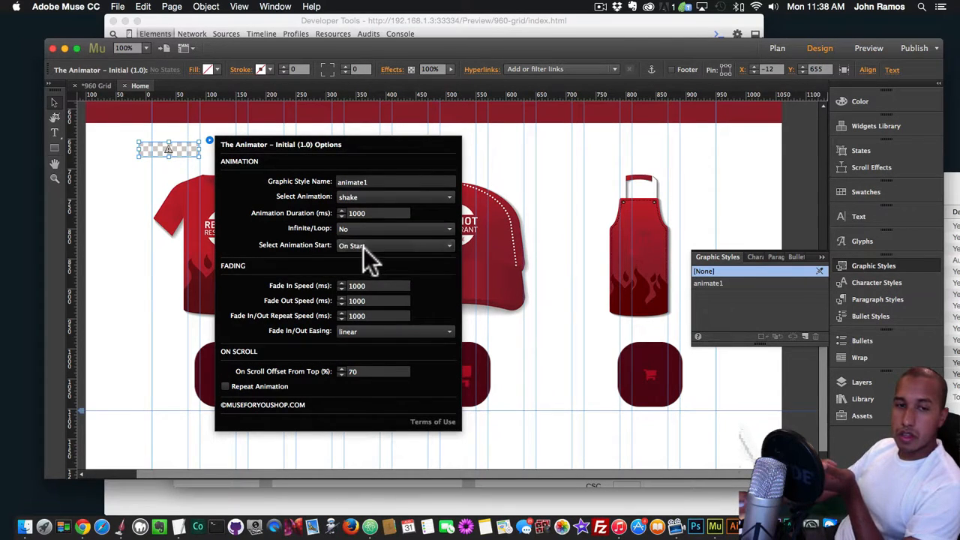
{"action": "left_click", "coordinate": [363, 245]}
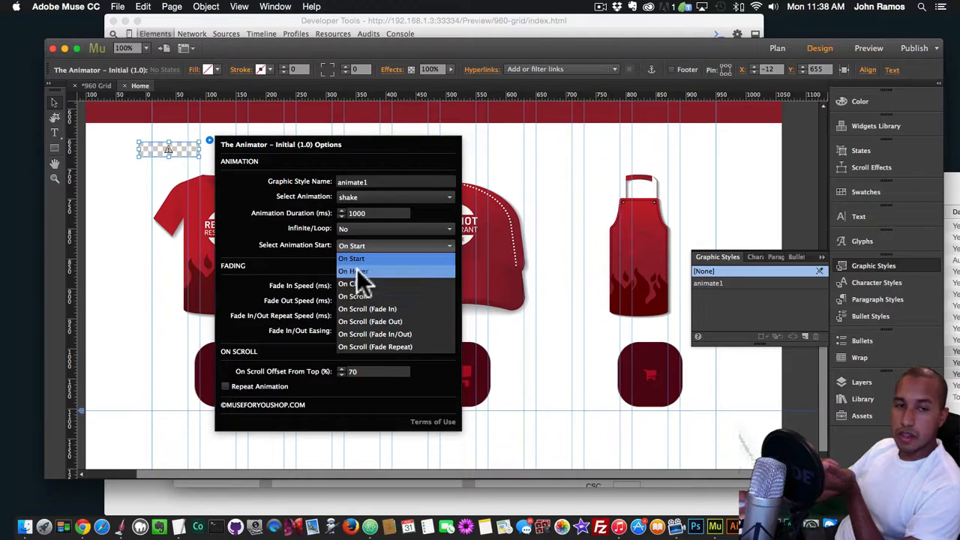
{"action": "left_click", "coordinate": [356, 269]}
{"action": "left_click", "coordinate": [357, 227]}
{"action": "left_click", "coordinate": [357, 227]}
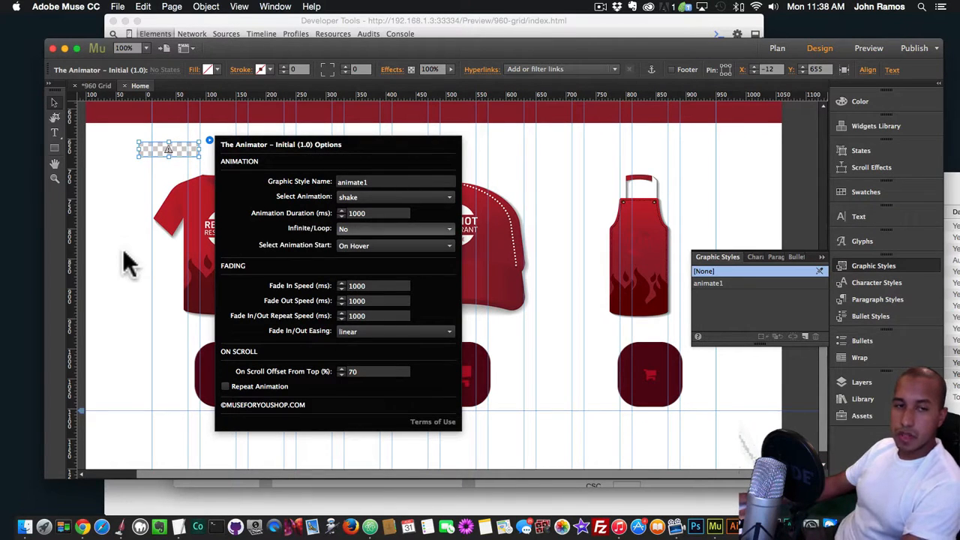
{"action": "key", "text": "super+shift+e"}
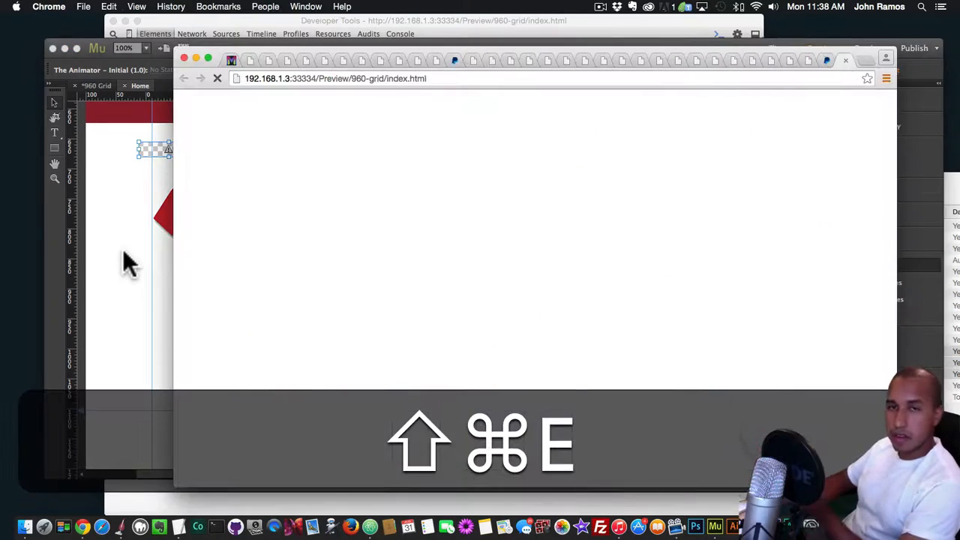
{"action": "scroll", "coordinate": [256, 239], "scroll_direction": "down", "scroll_amount": 5}
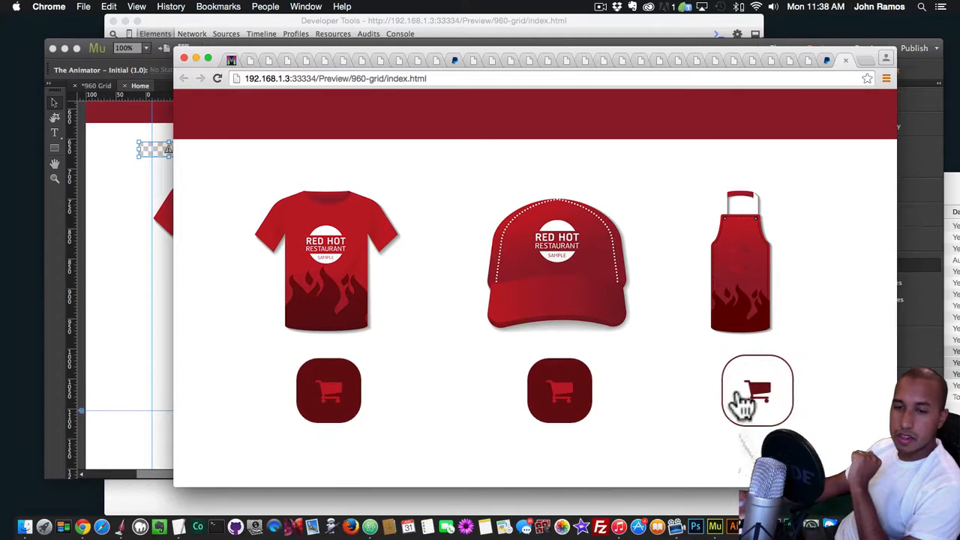
Back in Muse, set the Animator widget's Infinite/Loop option to Yes
{"action": "left_click", "coordinate": [133, 230]}
{"action": "left_click", "coordinate": [209, 140]}
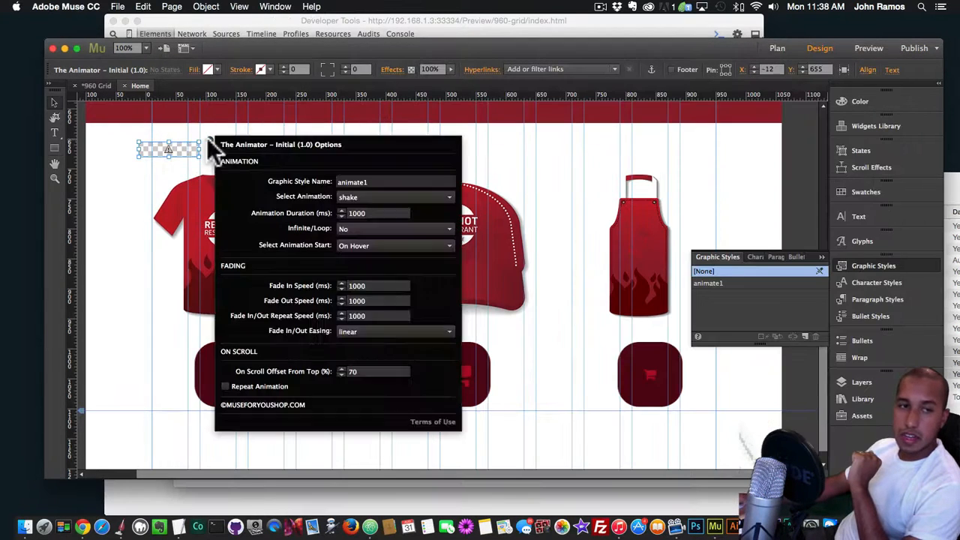
{"action": "left_click", "coordinate": [362, 229]}
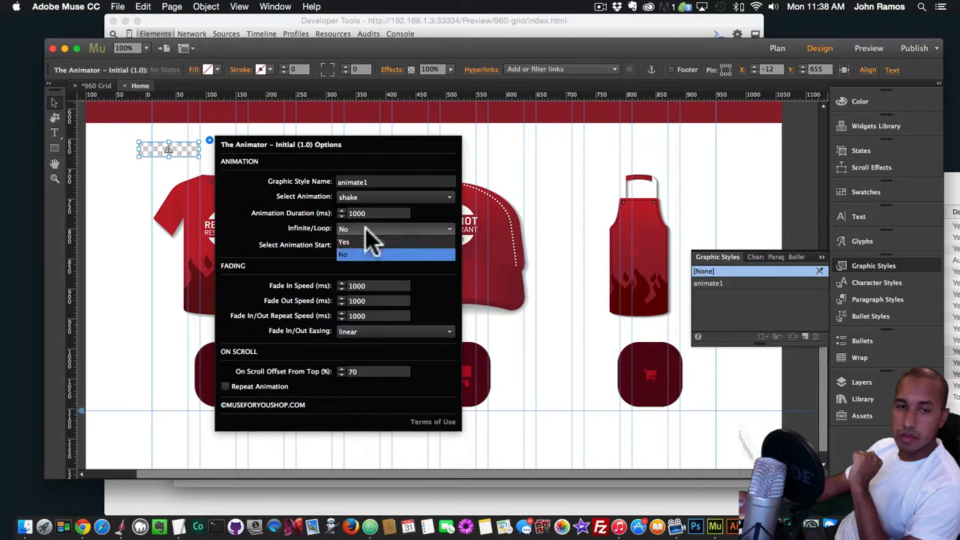
{"action": "left_click", "coordinate": [354, 243]}
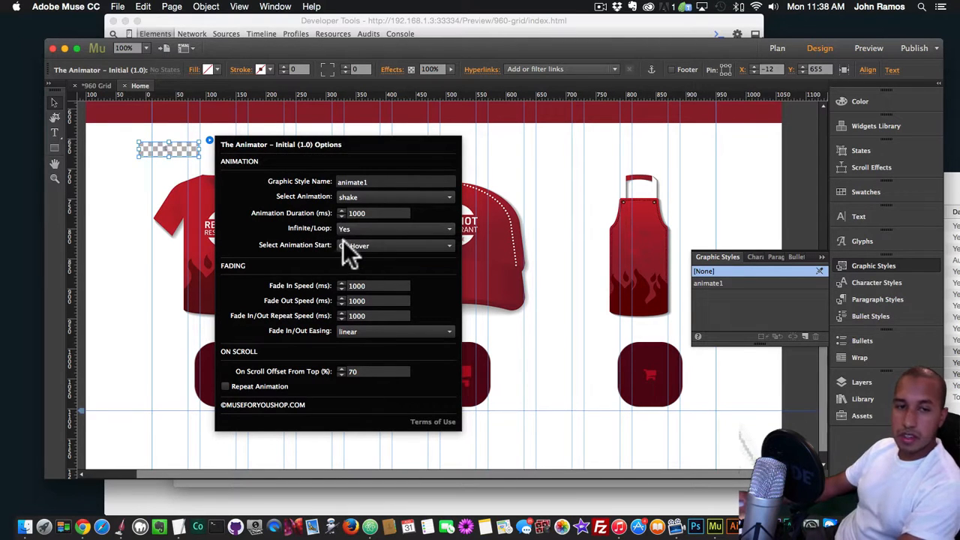
Preview the page in Chrome and check the looping hover shake on the cart buttons and the restaurant header
{"action": "left_click", "coordinate": [143, 244]}
{"action": "key", "text": "shift+super+e"}
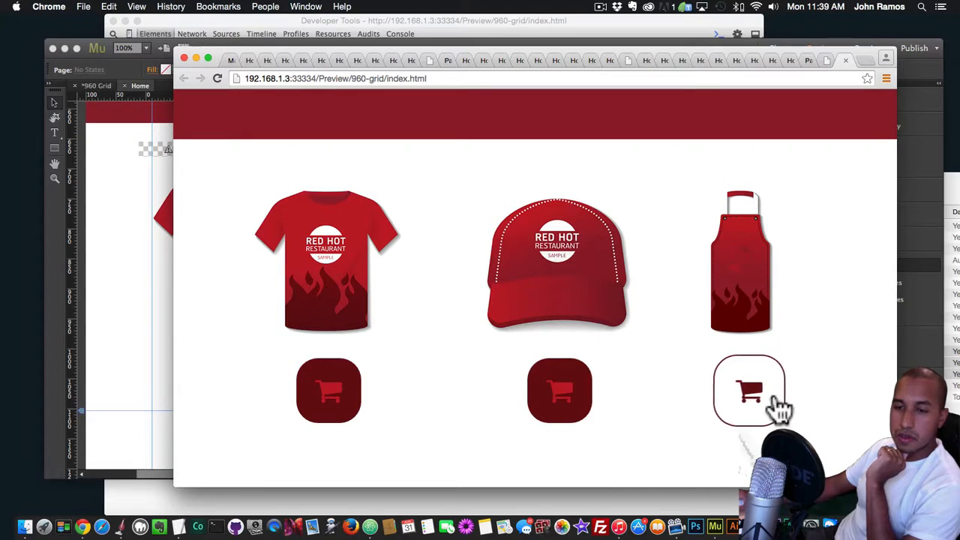
{"action": "scroll", "coordinate": [762, 399], "scroll_direction": "up", "scroll_amount": 3}
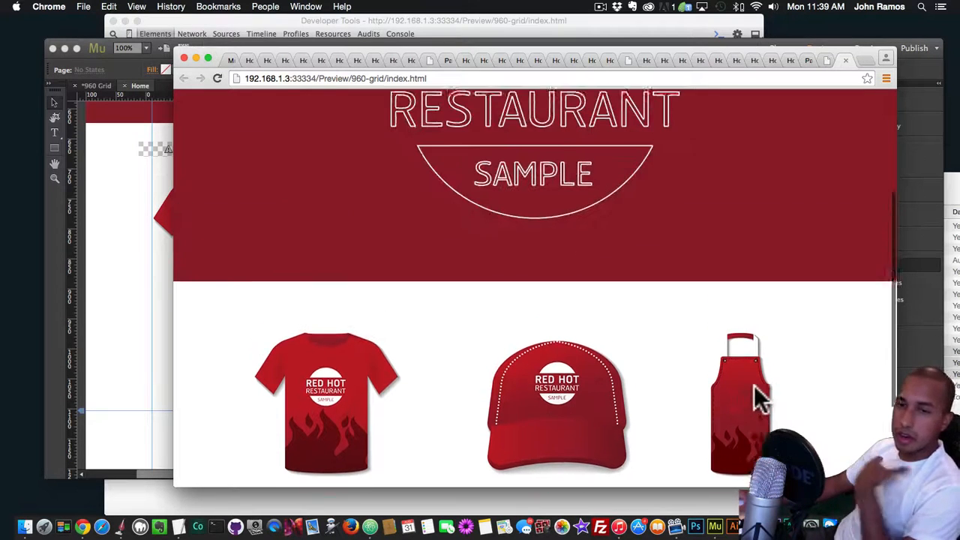
{"action": "scroll", "coordinate": [761, 399], "scroll_direction": "down", "scroll_amount": 3}
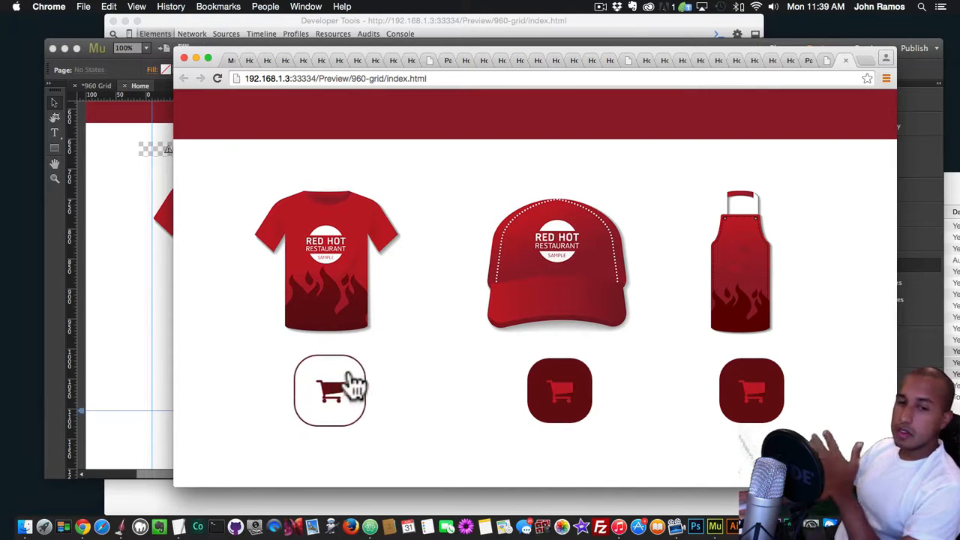
{"action": "scroll", "coordinate": [370, 336], "scroll_direction": "up", "scroll_amount": 5}
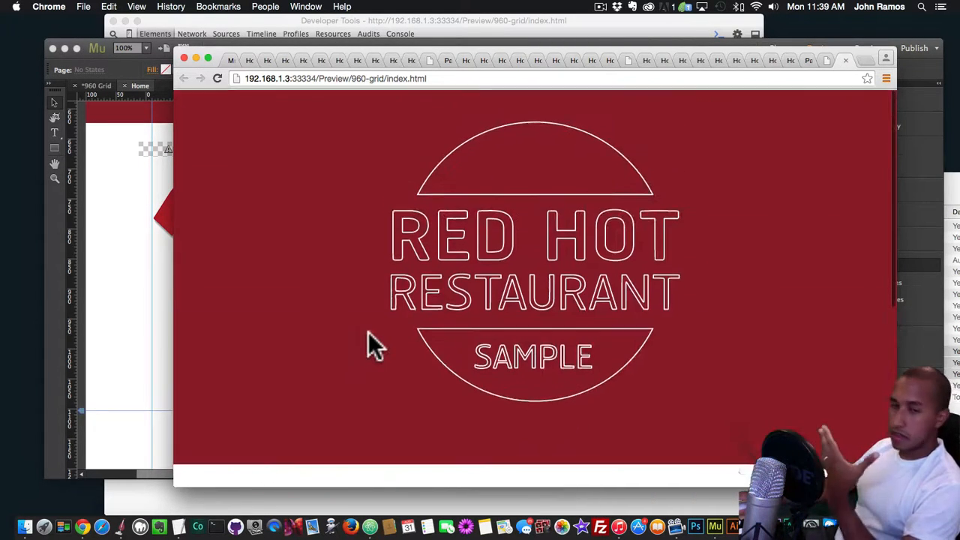
{"action": "scroll", "coordinate": [369, 332], "scroll_direction": "down", "scroll_amount": 5}
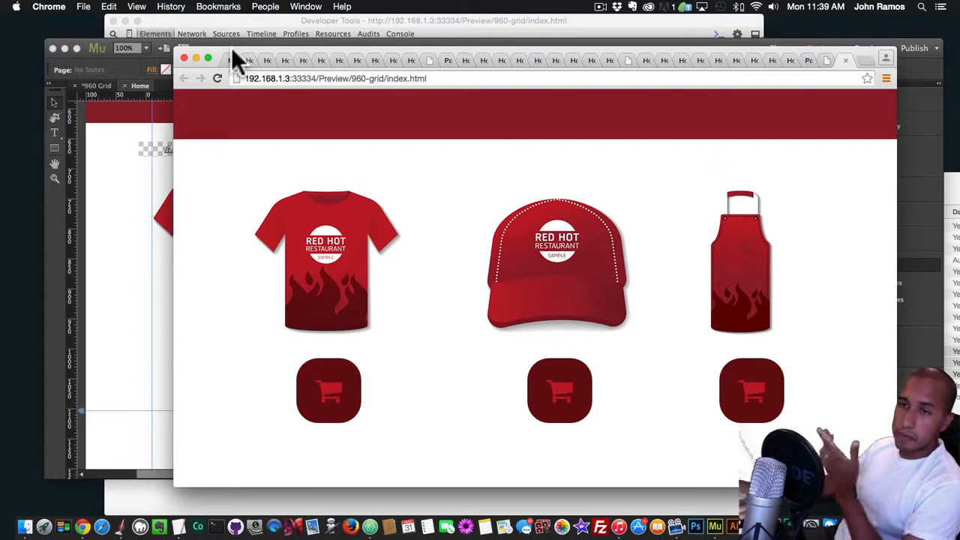
Close the open preview tabs and load museforyoushop.com in a fresh Chrome window
{"action": "left_click", "coordinate": [863, 60]}
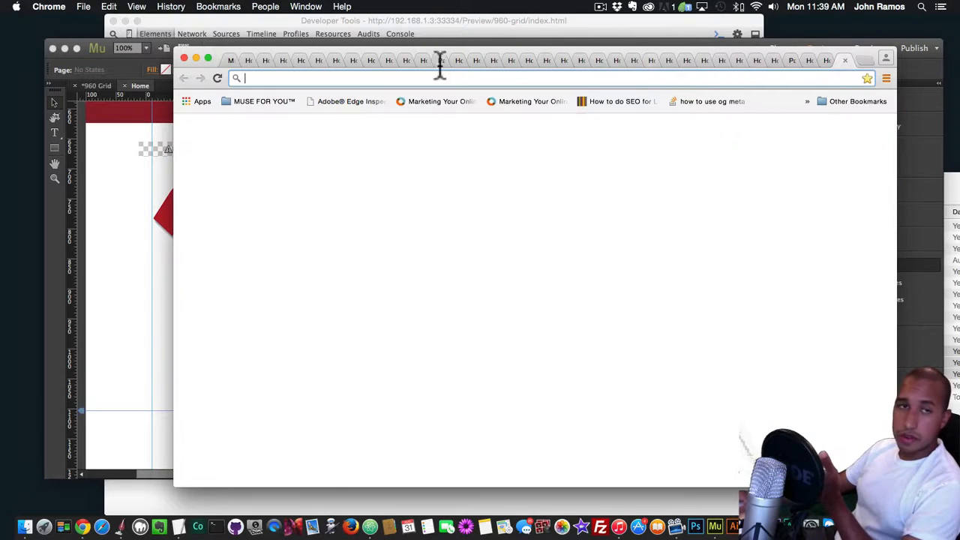
{"action": "left_click", "coordinate": [247, 60]}
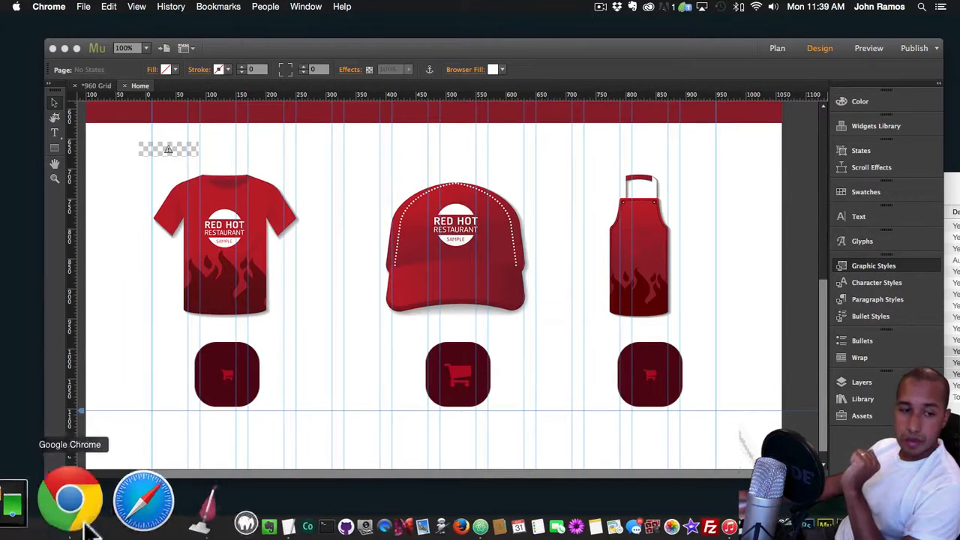
{"action": "left_click", "coordinate": [86, 526]}
{"action": "type", "text": "museforyoushop"}
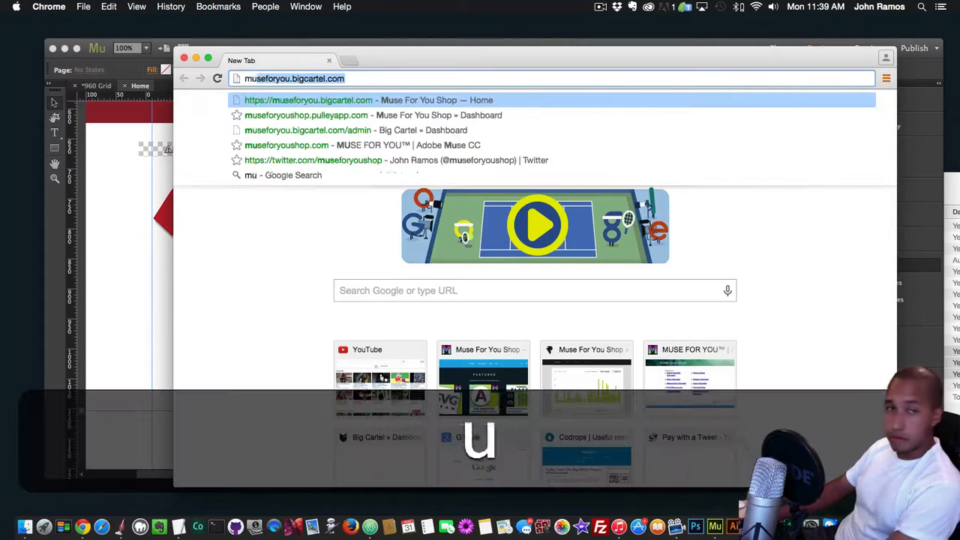
{"action": "type", "text": ".com"}
{"action": "key", "text": "Return"}
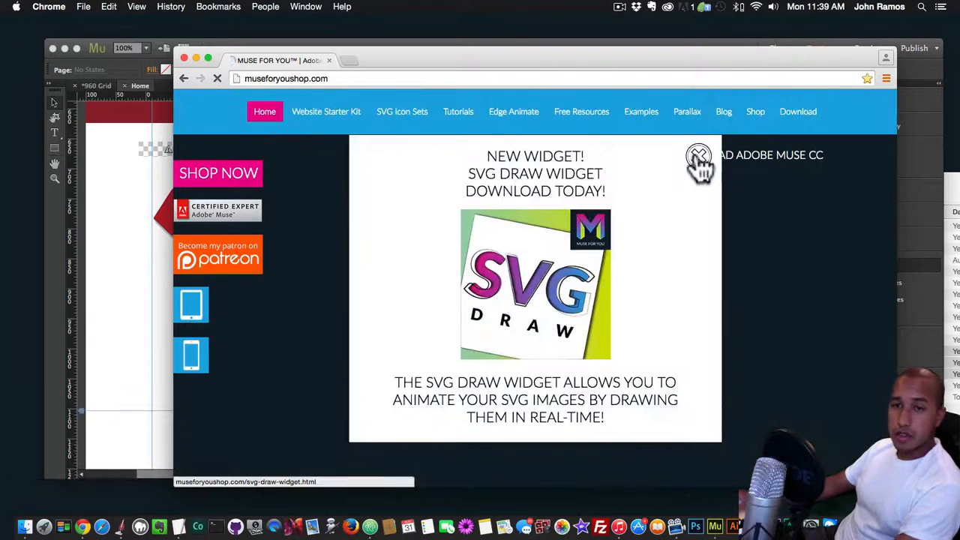
Dismiss the SVG Draw Widget popup, enter the shop and open the PayPal Animated Buy Buttons Widget's example site
{"action": "left_click", "coordinate": [698, 157]}
{"action": "left_click", "coordinate": [235, 174]}
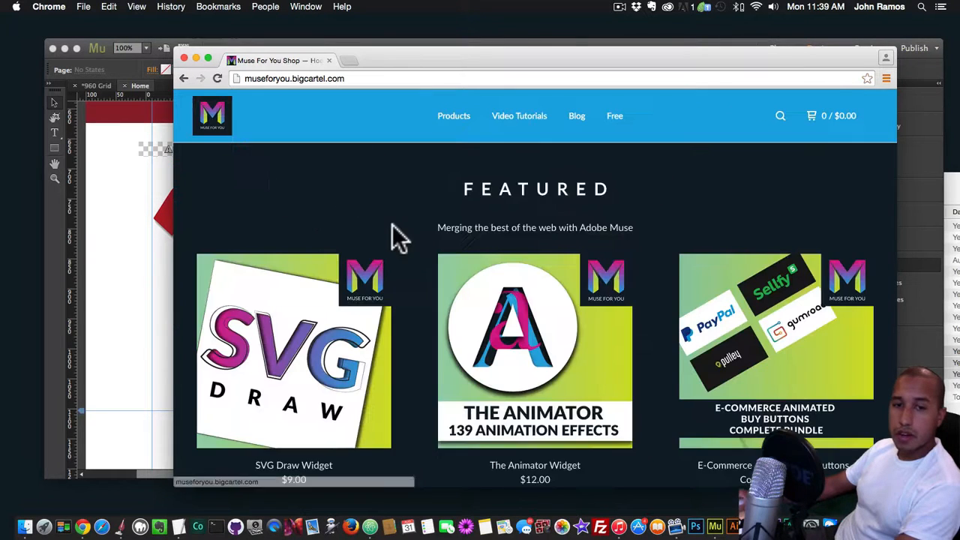
{"action": "scroll", "coordinate": [390, 236], "scroll_direction": "down", "scroll_amount": 5}
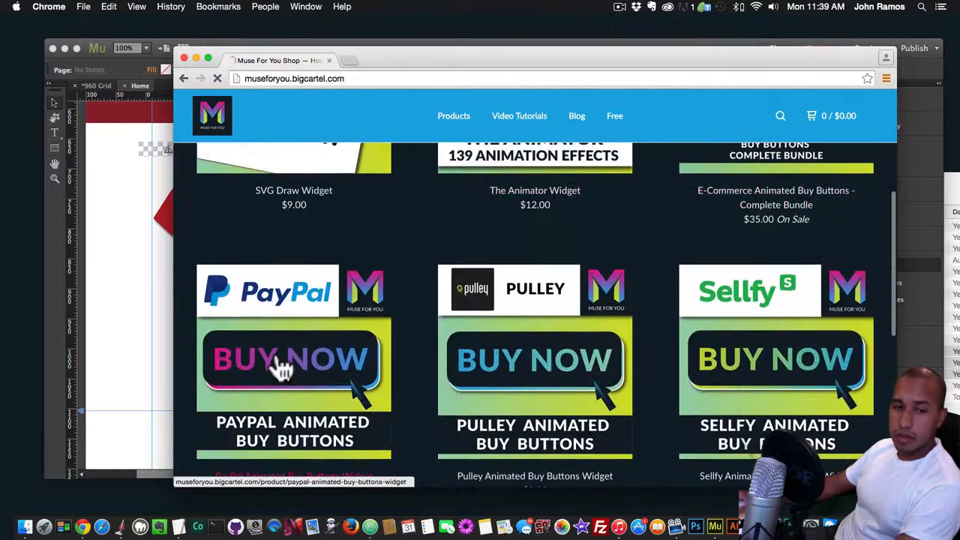
{"action": "left_click", "coordinate": [279, 367]}
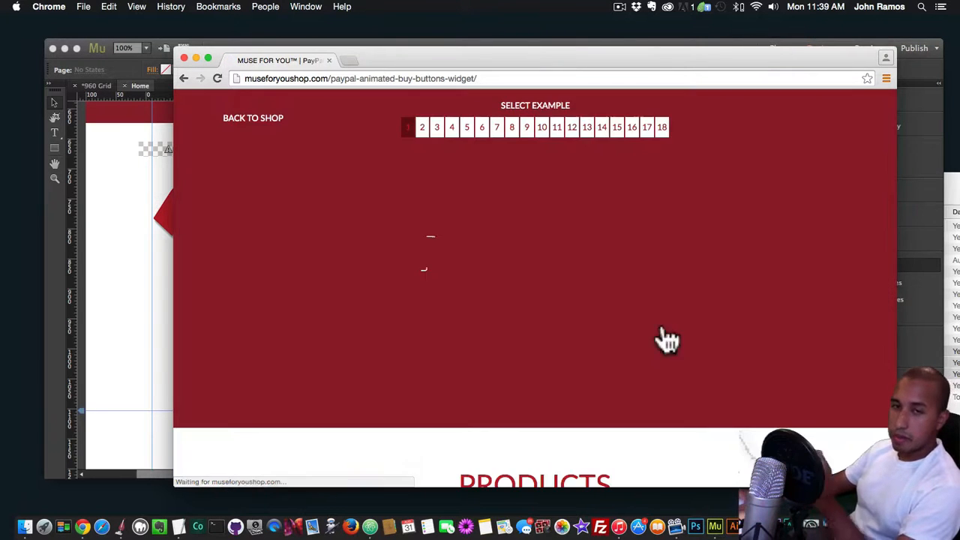
Examine the PayPal example site's animated header, product buy buttons and the widgets used in the demo
{"action": "scroll", "coordinate": [553, 255], "scroll_direction": "down", "scroll_amount": 6}
{"action": "scroll", "coordinate": [555, 263], "scroll_direction": "up", "scroll_amount": 6}
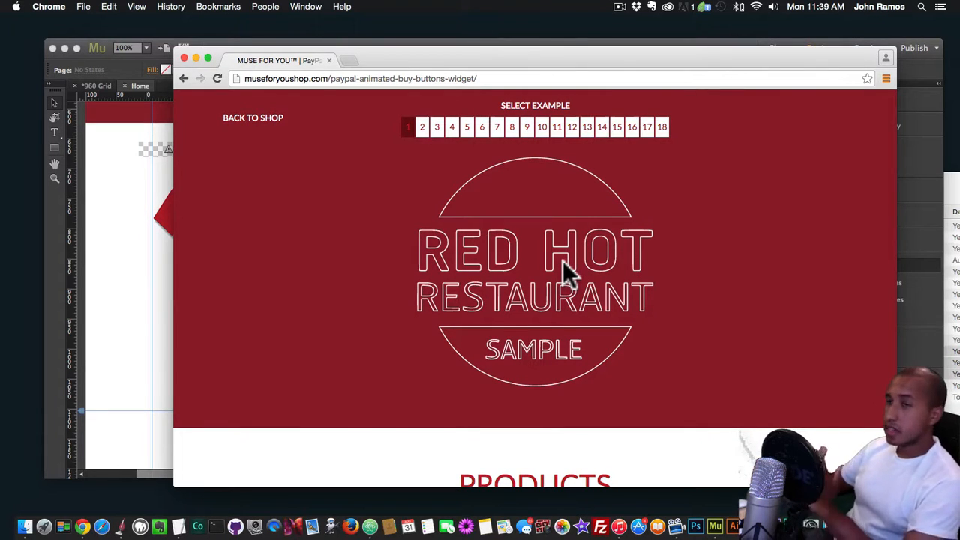
{"action": "scroll", "coordinate": [635, 193], "scroll_direction": "down", "scroll_amount": 10}
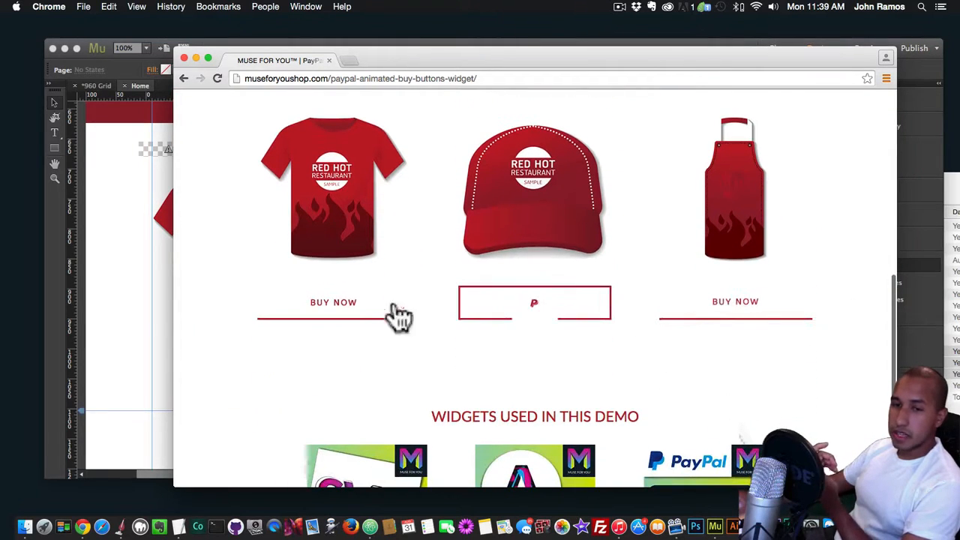
{"action": "scroll", "coordinate": [348, 315], "scroll_direction": "down", "scroll_amount": 1}
{"action": "scroll", "coordinate": [347, 315], "scroll_direction": "up", "scroll_amount": 4}
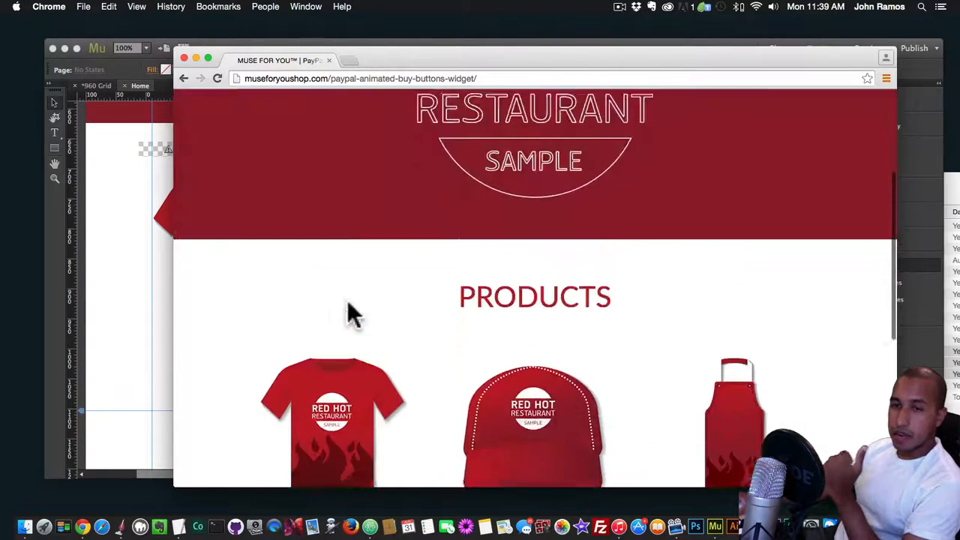
{"action": "scroll", "coordinate": [355, 310], "scroll_direction": "down", "scroll_amount": 5}
{"action": "scroll", "coordinate": [368, 292], "scroll_direction": "up", "scroll_amount": 6}
{"action": "scroll", "coordinate": [369, 289], "scroll_direction": "down", "scroll_amount": 6}
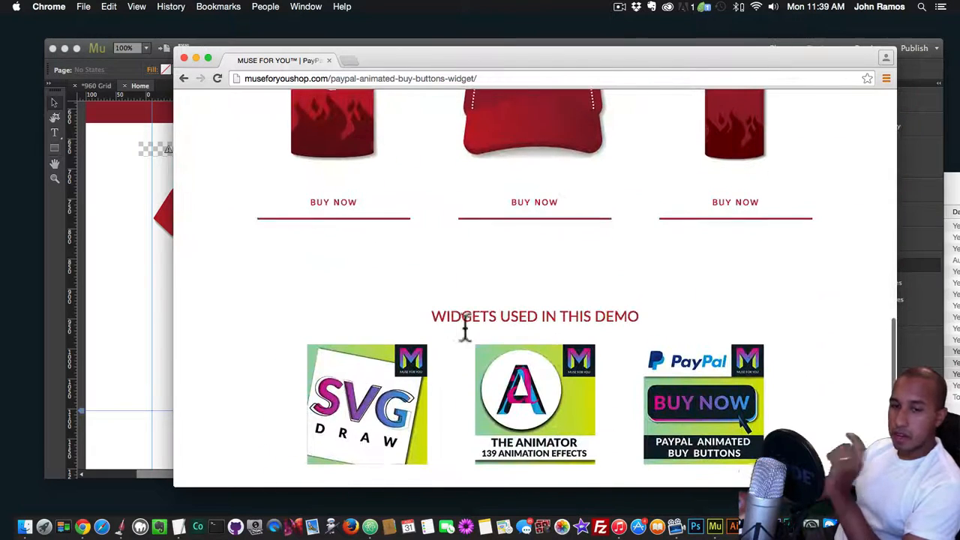
{"action": "scroll", "coordinate": [523, 307], "scroll_direction": "up", "scroll_amount": 4}
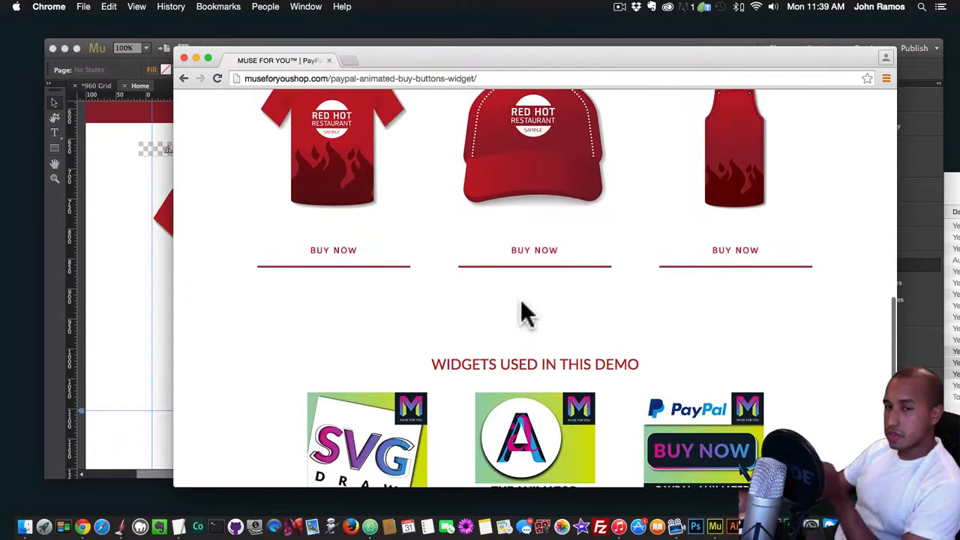
{"action": "scroll", "coordinate": [520, 301], "scroll_direction": "down", "scroll_amount": 3}
{"action": "scroll", "coordinate": [525, 315], "scroll_direction": "down", "scroll_amount": 2}
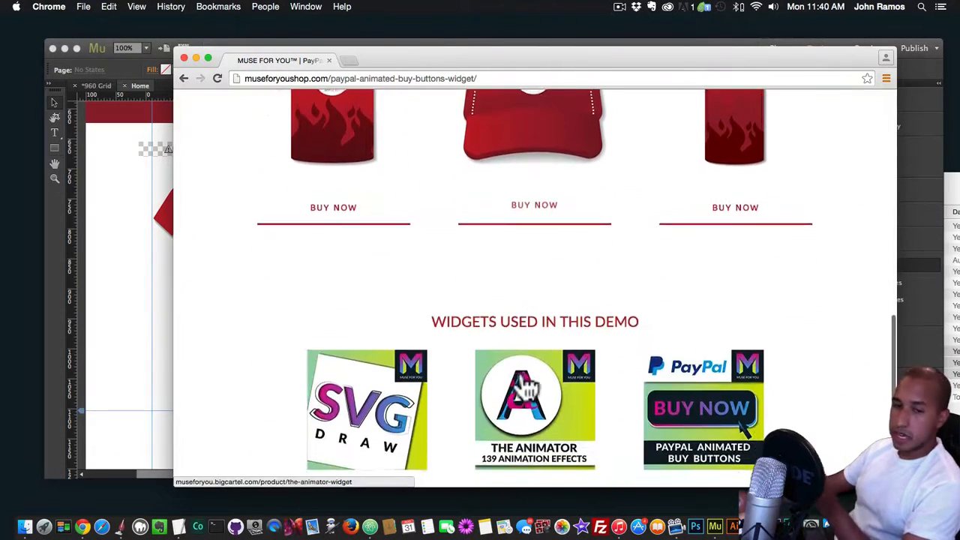
{"action": "scroll", "coordinate": [379, 368], "scroll_direction": "up", "scroll_amount": 10}
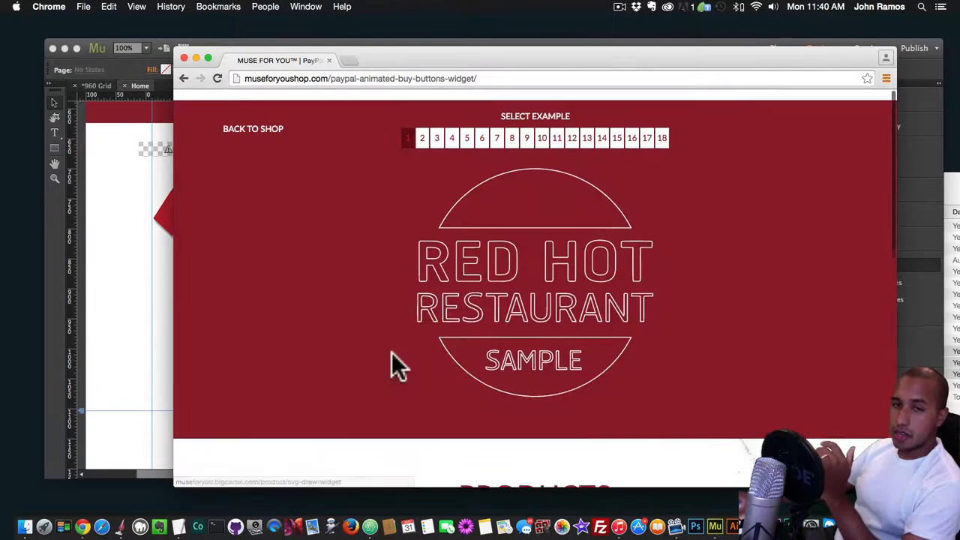
{"action": "scroll", "coordinate": [518, 270], "scroll_direction": "down", "scroll_amount": 10}
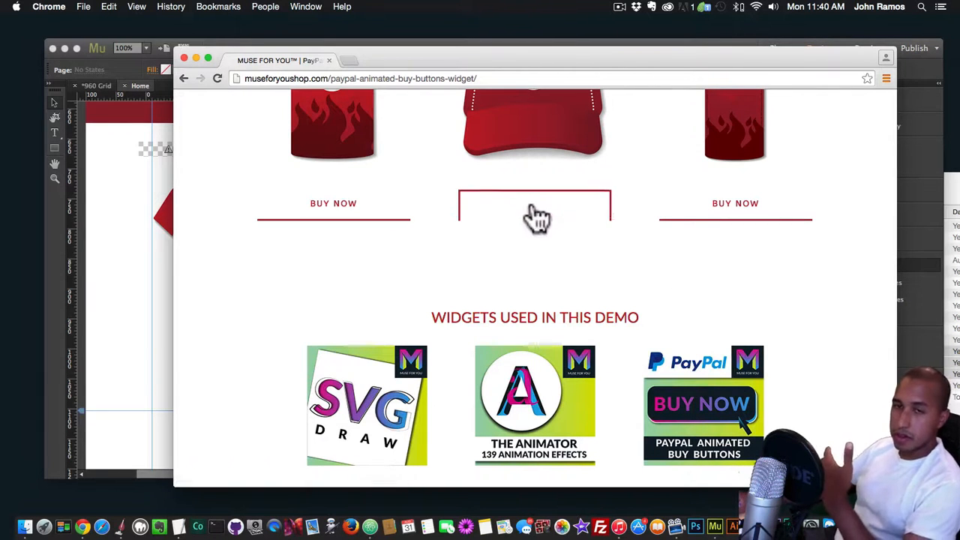
{"action": "scroll", "coordinate": [552, 166], "scroll_direction": "up", "scroll_amount": 10}
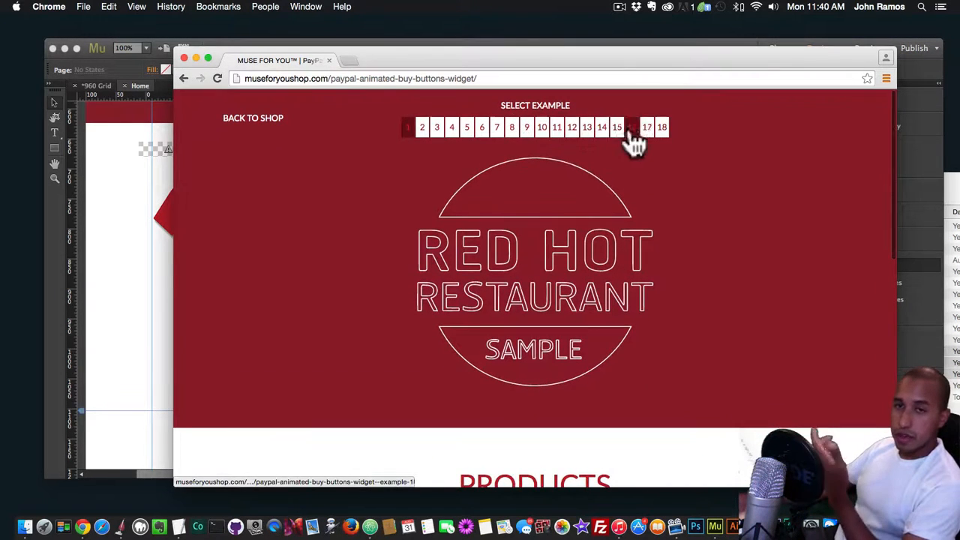
View example 18 of the PayPal demo site and return to the shop's product page
{"action": "left_click", "coordinate": [664, 127]}
{"action": "scroll", "coordinate": [535, 277], "scroll_direction": "down", "scroll_amount": 10}
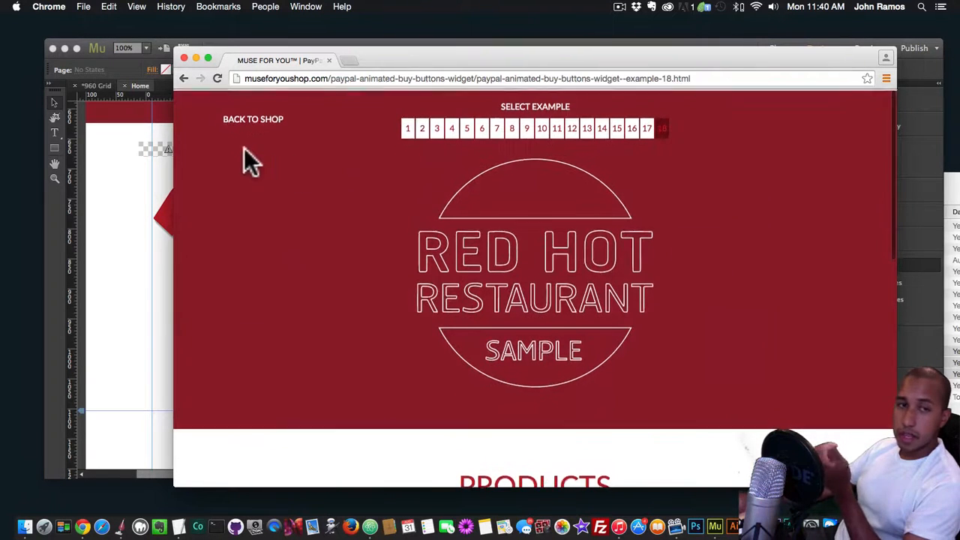
{"action": "left_click", "coordinate": [253, 120]}
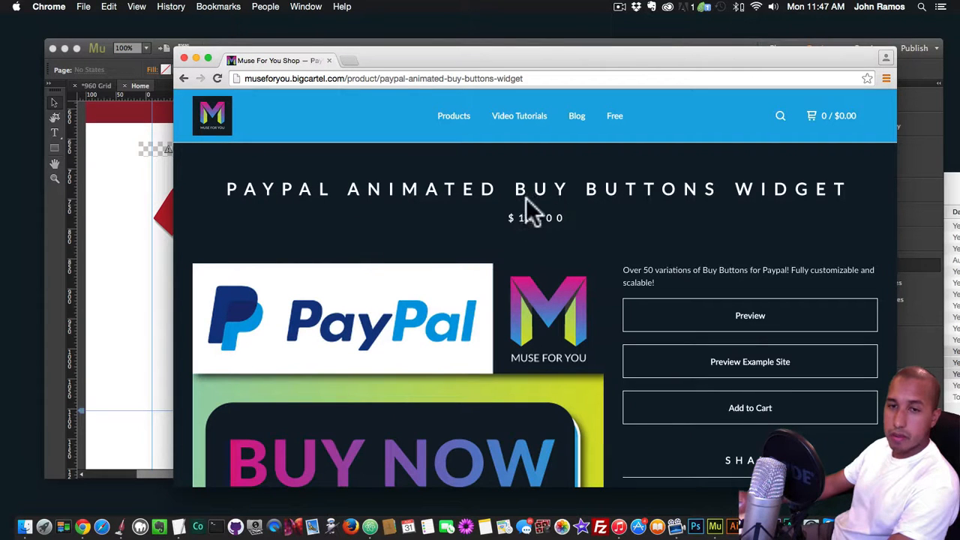
View the PayPal Animated Buy Buttons Widget from the shop's product list and return to the list
{"action": "left_click", "coordinate": [454, 117]}
{"action": "scroll", "coordinate": [512, 245], "scroll_direction": "down", "scroll_amount": 5}
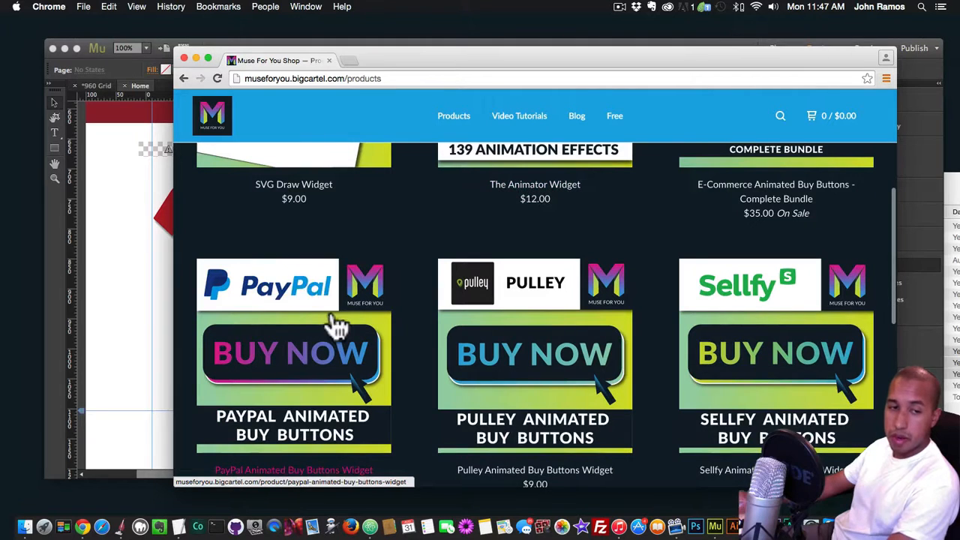
{"action": "left_click", "coordinate": [302, 308]}
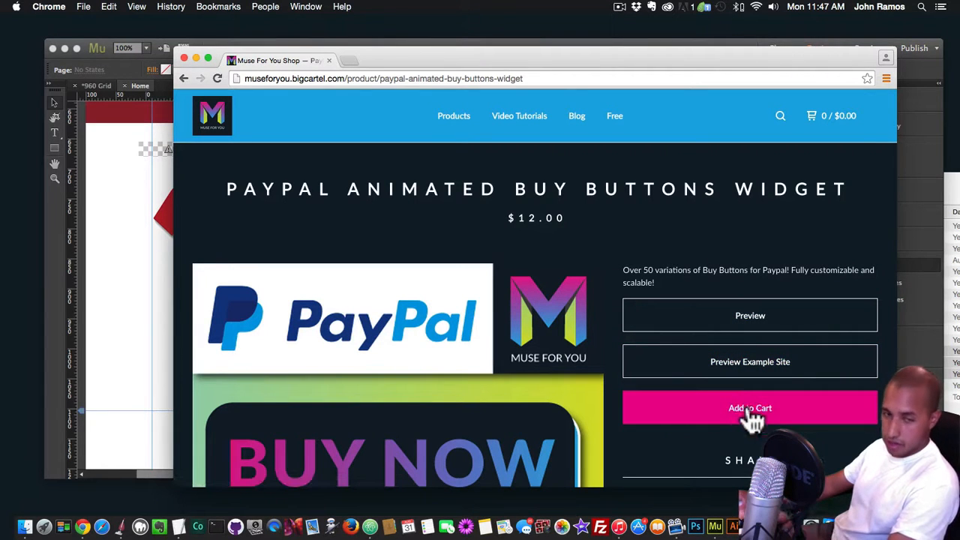
{"action": "left_click", "coordinate": [184, 79]}
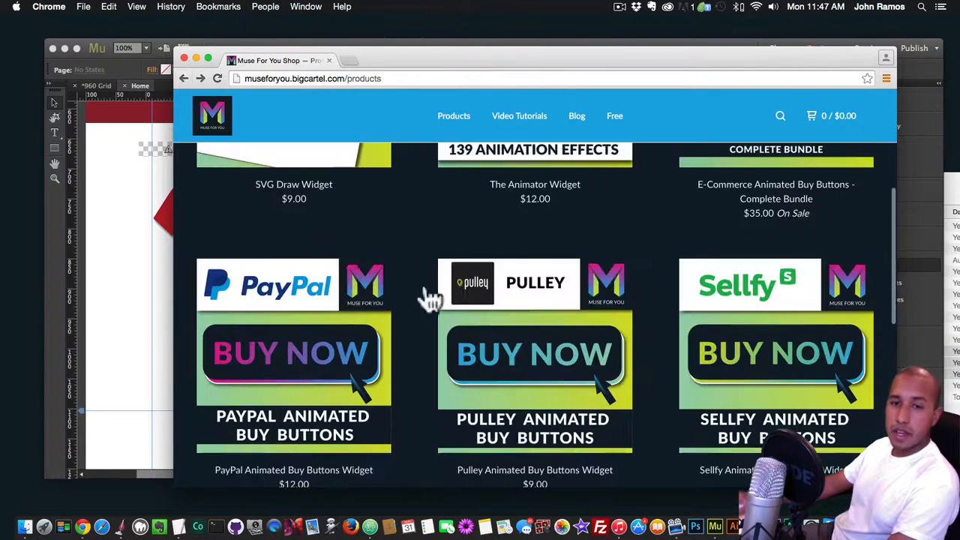
View the product pages of the Pulley and Sellfy Animated Buy Buttons widgets, returning to the product list each time
{"action": "left_click", "coordinate": [525, 291]}
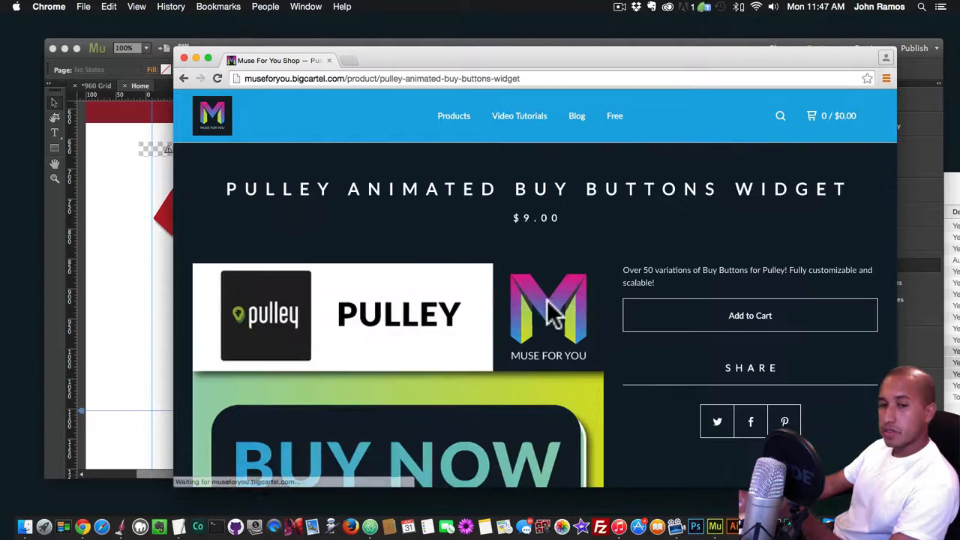
{"action": "left_click", "coordinate": [184, 78]}
{"action": "left_click", "coordinate": [724, 297]}
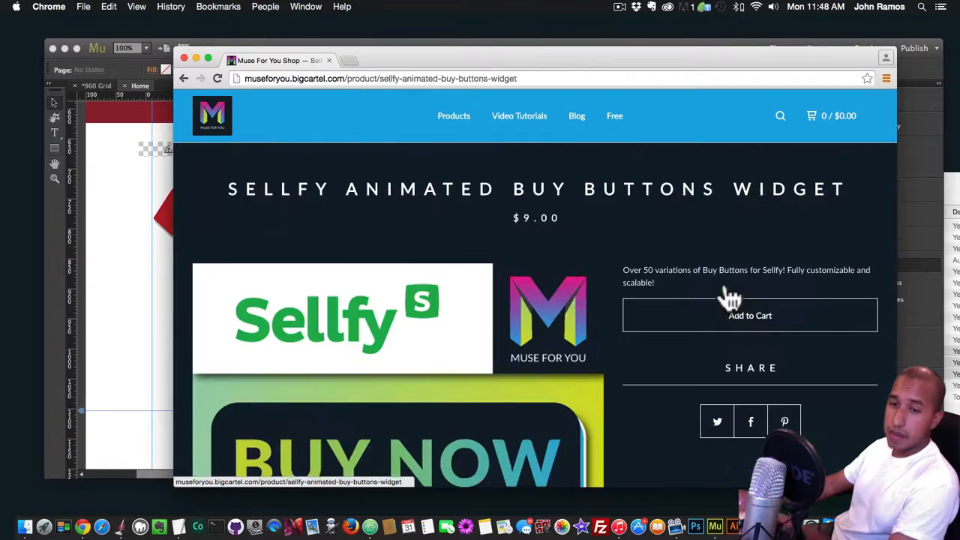
{"action": "left_click", "coordinate": [184, 78]}
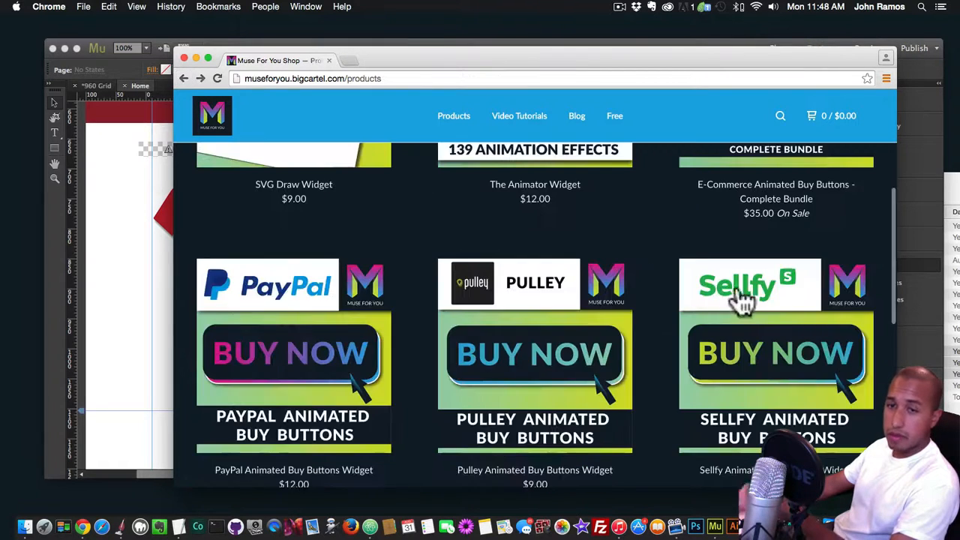
View the Gumroad Animated Buy Buttons Widget page, and look over the E-Commerce Complete Bundle in the product list
{"action": "scroll", "coordinate": [731, 292], "scroll_direction": "up", "scroll_amount": 2}
{"action": "scroll", "coordinate": [707, 274], "scroll_direction": "down", "scroll_amount": 5}
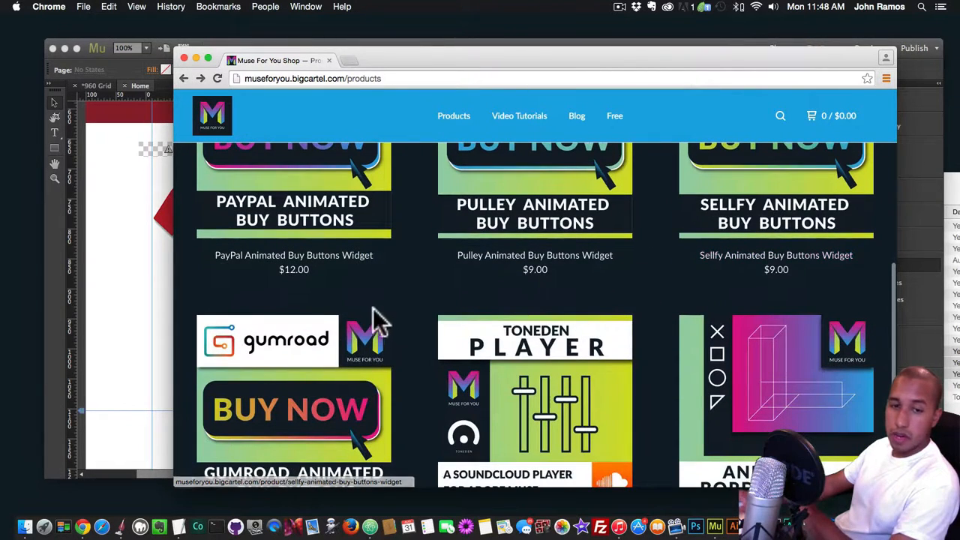
{"action": "left_click", "coordinate": [275, 359]}
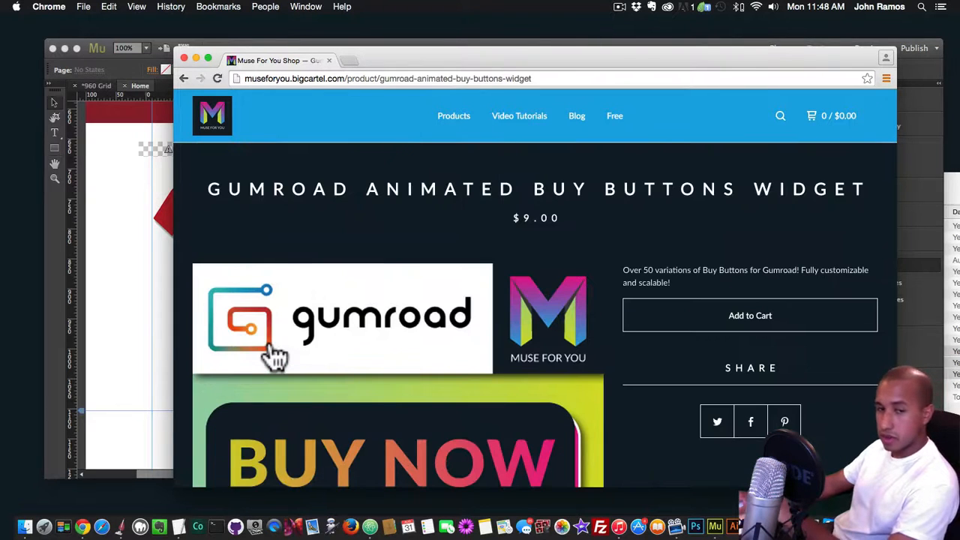
{"action": "left_click", "coordinate": [184, 78]}
{"action": "scroll", "coordinate": [334, 276], "scroll_direction": "up", "scroll_amount": 5}
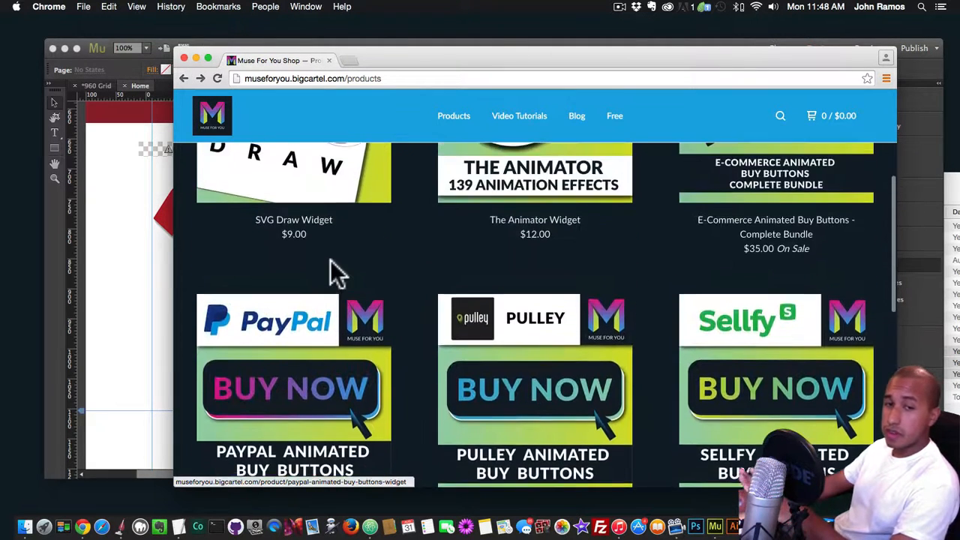
{"action": "scroll", "coordinate": [706, 322], "scroll_direction": "up", "scroll_amount": 3}
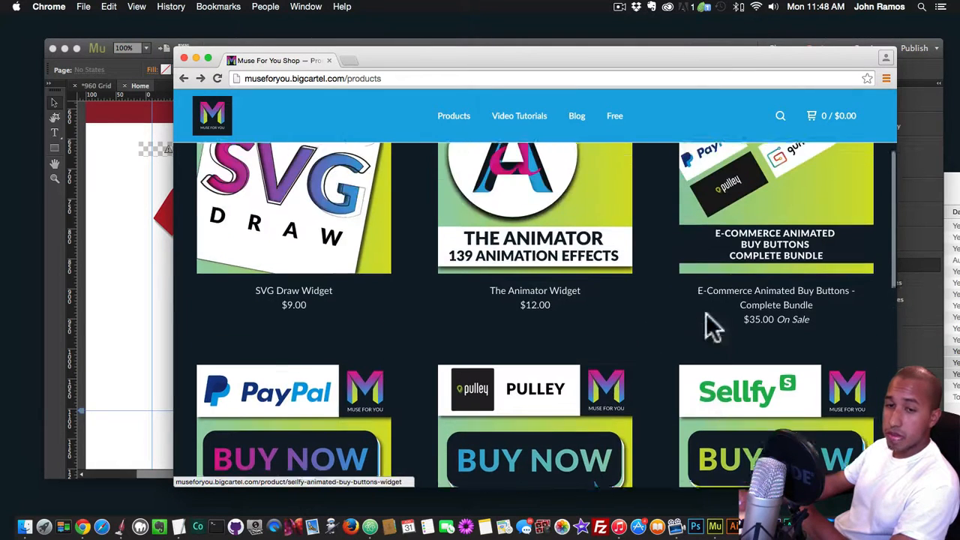
{"action": "scroll", "coordinate": [706, 328], "scroll_direction": "up", "scroll_amount": 4}
{"action": "scroll", "coordinate": [708, 326], "scroll_direction": "down", "scroll_amount": 5}
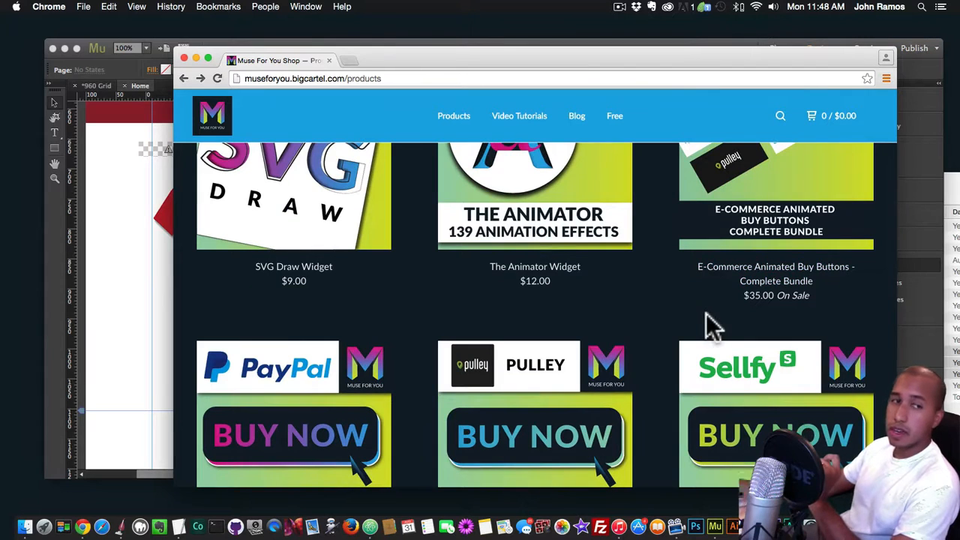
Switch back to Adobe Muse, create a new site with the offered settings and open its Home page for design
{"action": "key", "text": "super+Tab"}
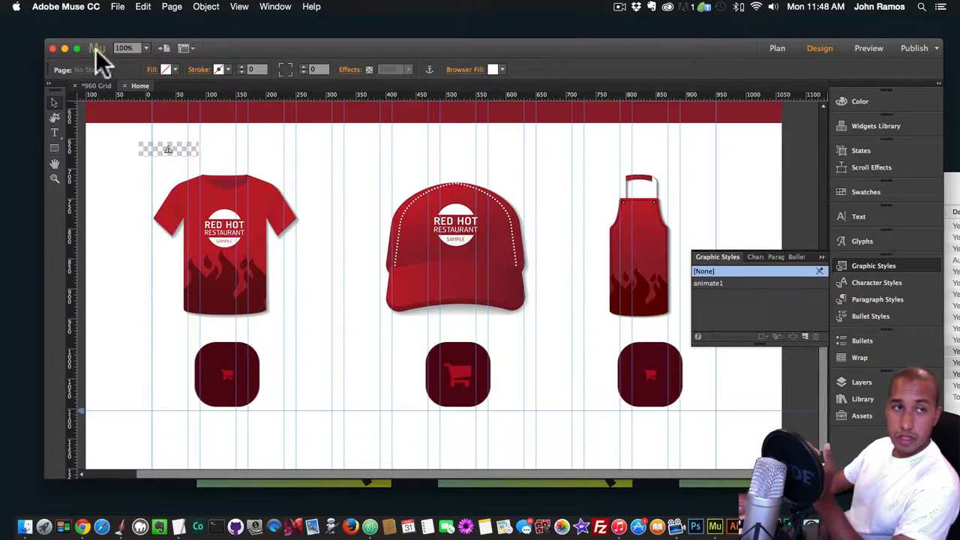
{"action": "left_click", "coordinate": [120, 8]}
{"action": "left_click", "coordinate": [134, 21]}
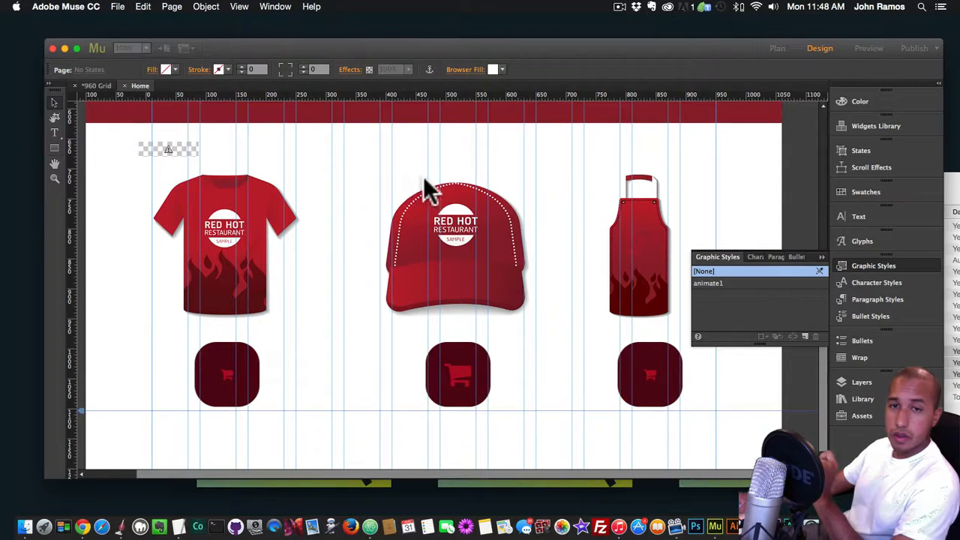
{"action": "left_click", "coordinate": [624, 394]}
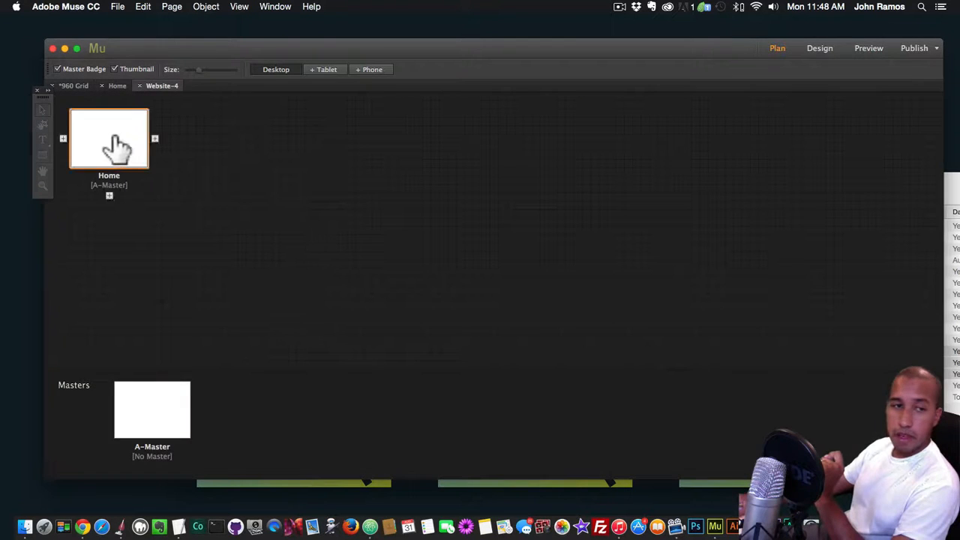
{"action": "double_click", "coordinate": [115, 143]}
Place the Sellfy Animated Buy Buttons Widget from the Library on the Home page at about X 263, Y 178
{"action": "left_click", "coordinate": [862, 400]}
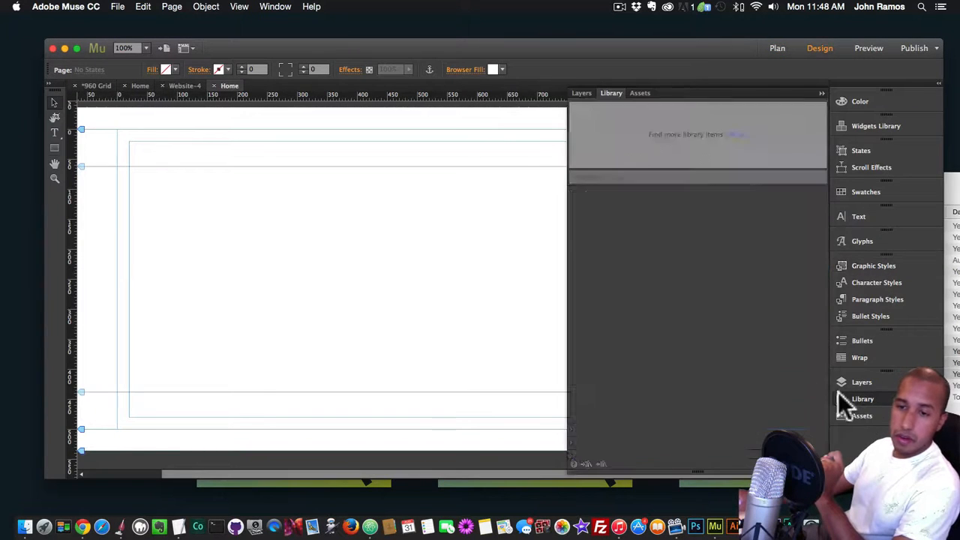
{"action": "scroll", "coordinate": [718, 340], "scroll_direction": "down", "scroll_amount": 10}
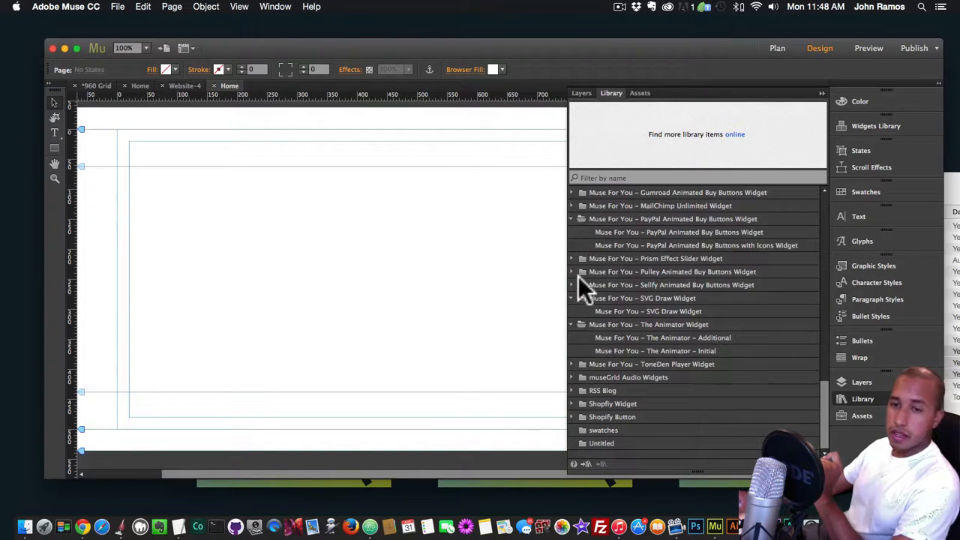
{"action": "left_click", "coordinate": [584, 298]}
{"action": "left_click", "coordinate": [583, 297]}
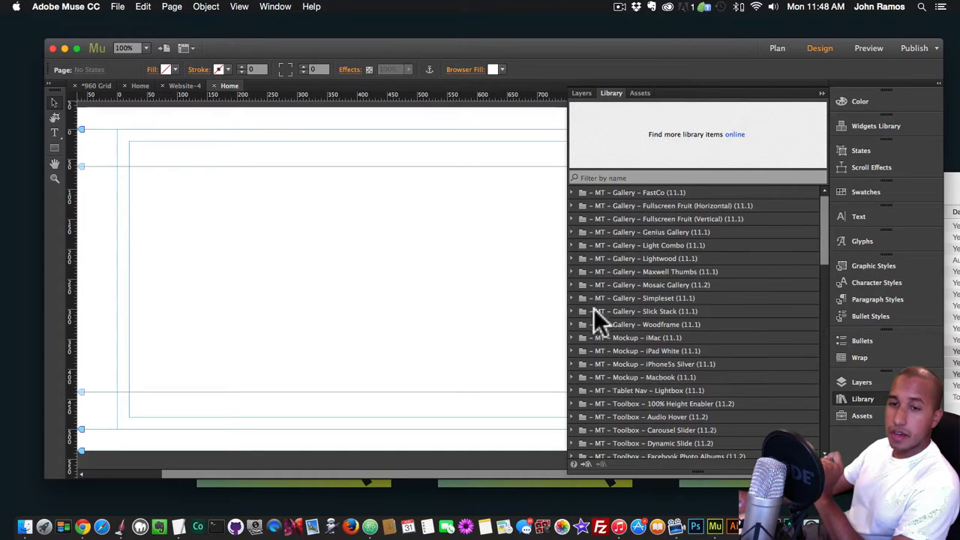
{"action": "left_click", "coordinate": [573, 272]}
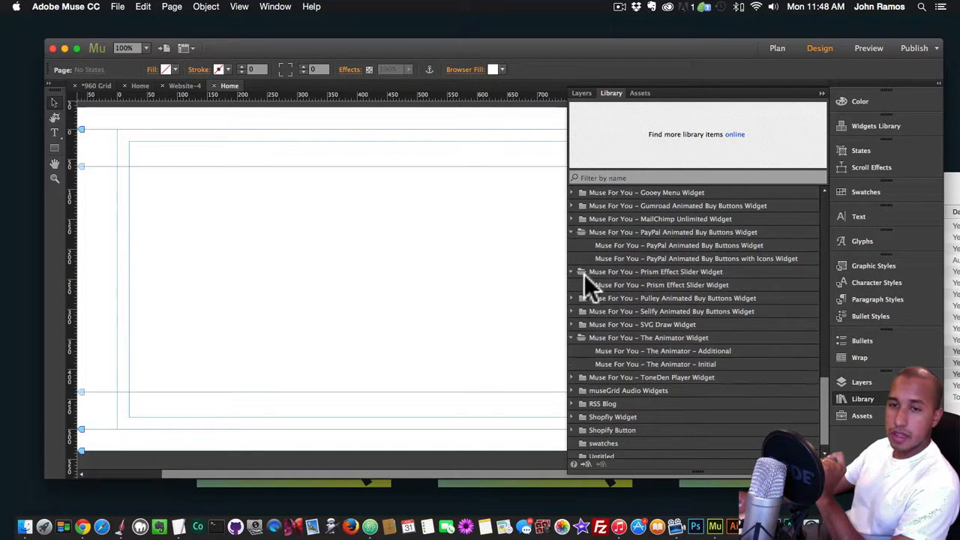
{"action": "left_click", "coordinate": [574, 310]}
{"action": "left_click", "coordinate": [638, 325]}
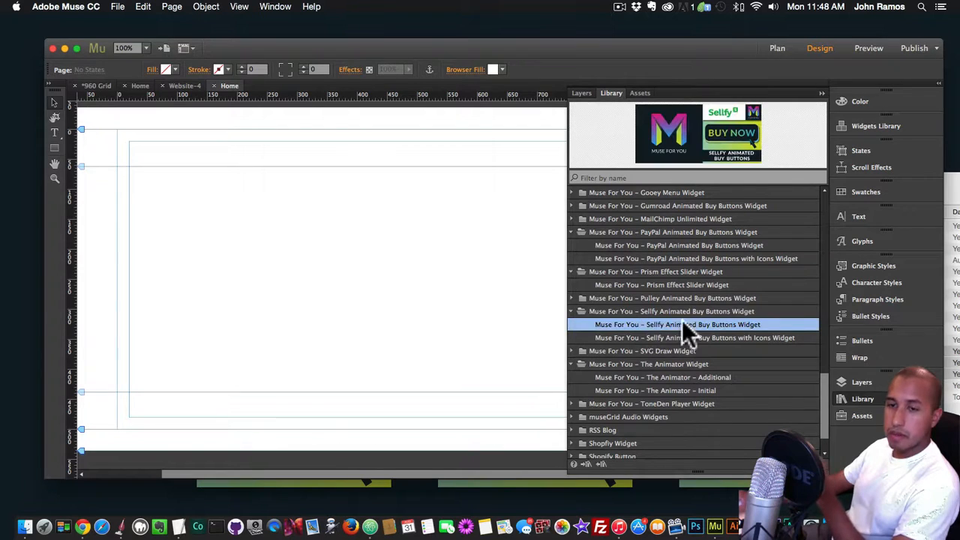
{"action": "left_click_drag", "start_coordinate": [682, 324], "coordinate": [276, 237]}
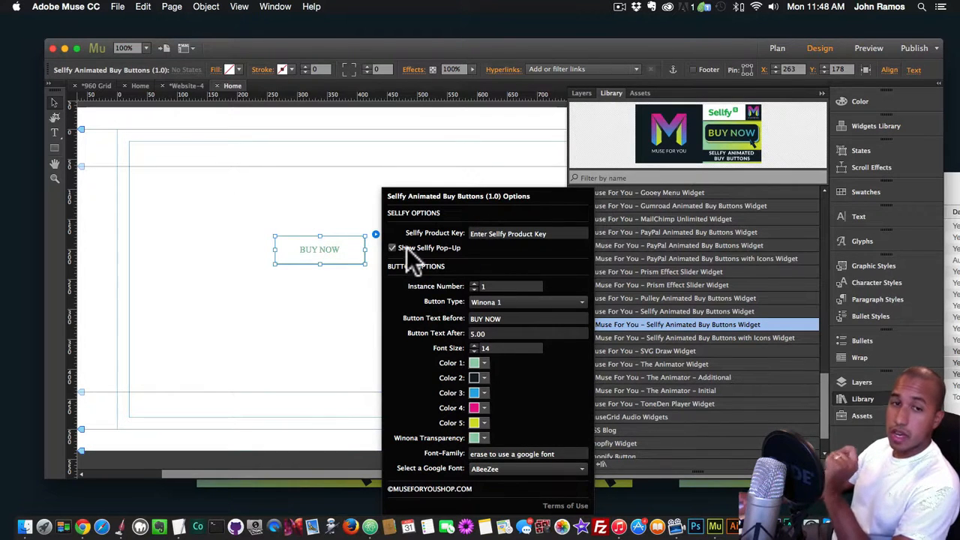
Set the Sellfy button's product key to Oita
{"action": "left_click", "coordinate": [494, 234]}
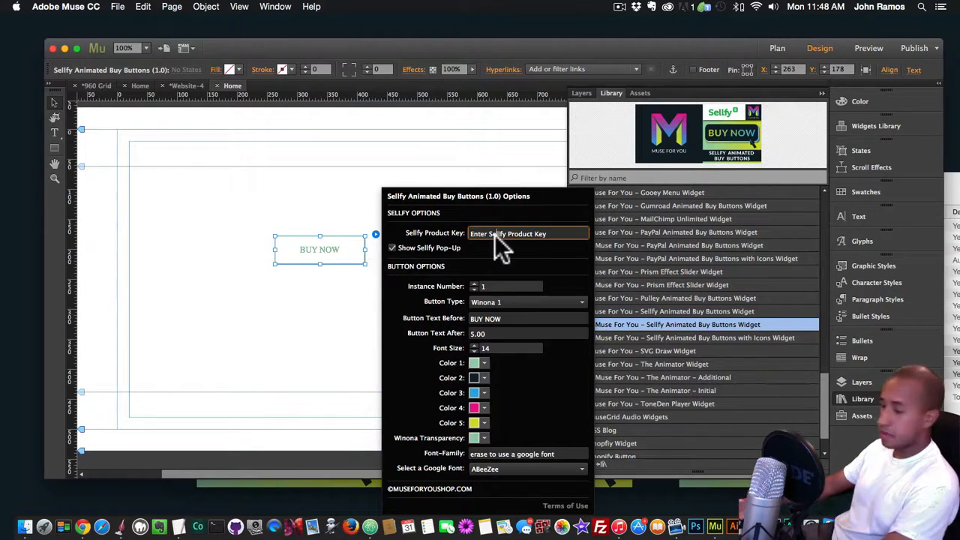
{"action": "key", "text": "super+a"}
{"action": "type", "text": "Oi"}
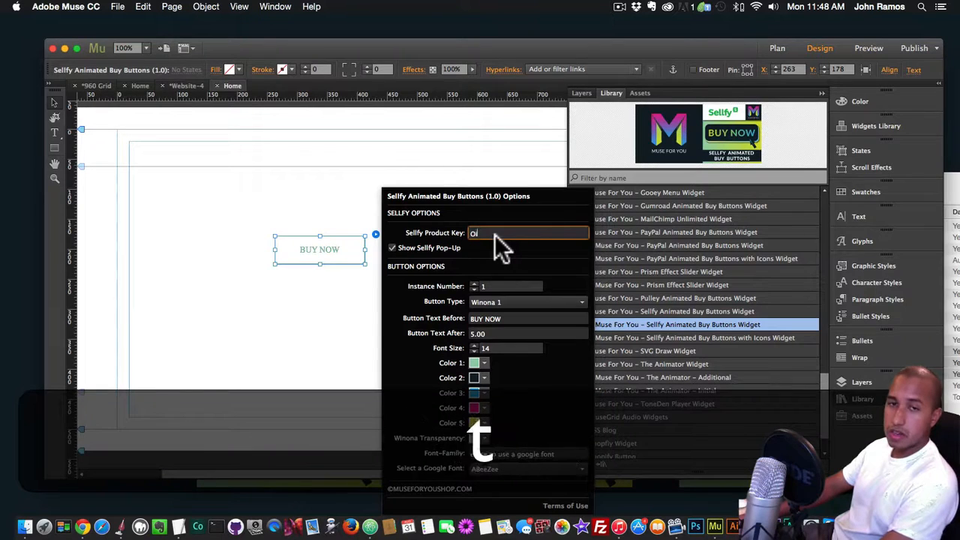
{"action": "type", "text": "ta"}
{"action": "key", "text": "Return"}
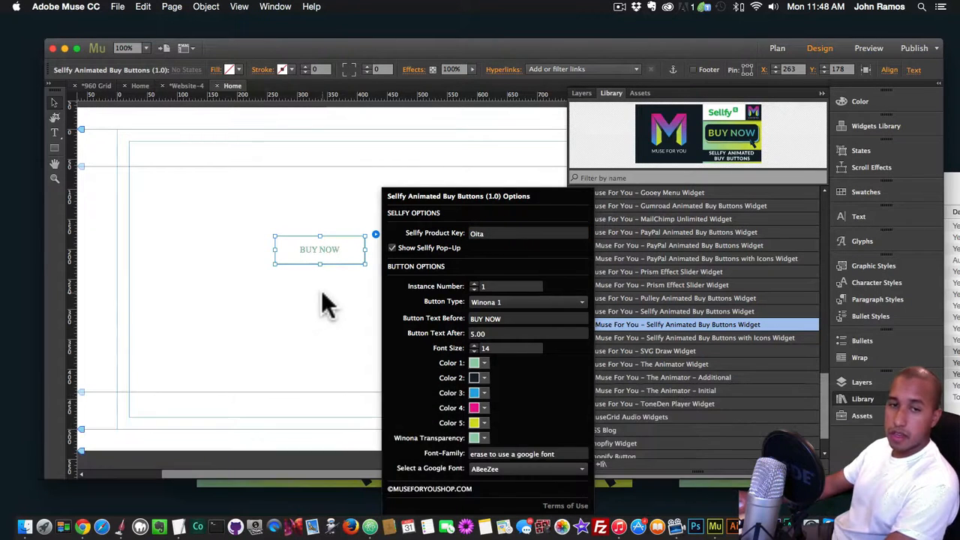
Preview the page in the browser, test the Sellfy button's pop-up through to payment, and return to Muse
{"action": "key", "text": "super+shift+e"}
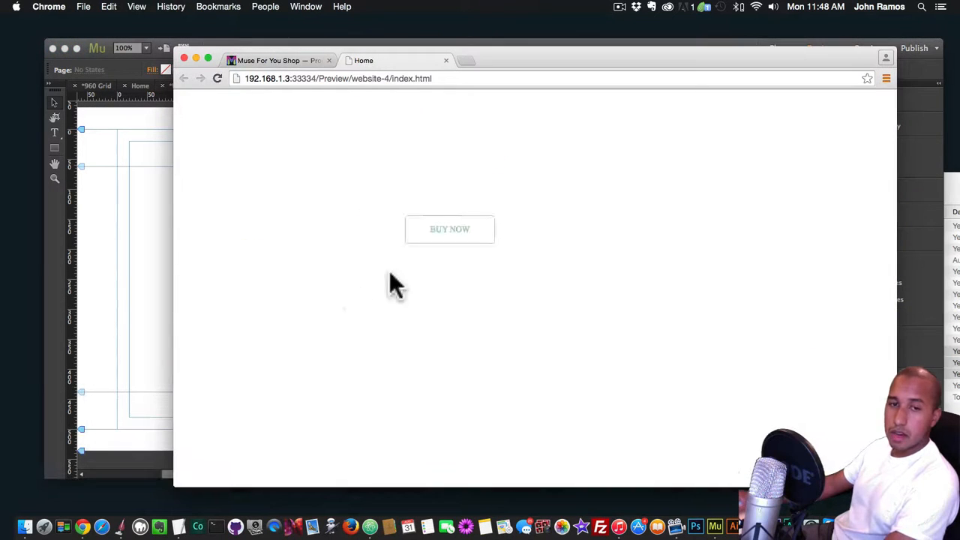
{"action": "left_click", "coordinate": [442, 254]}
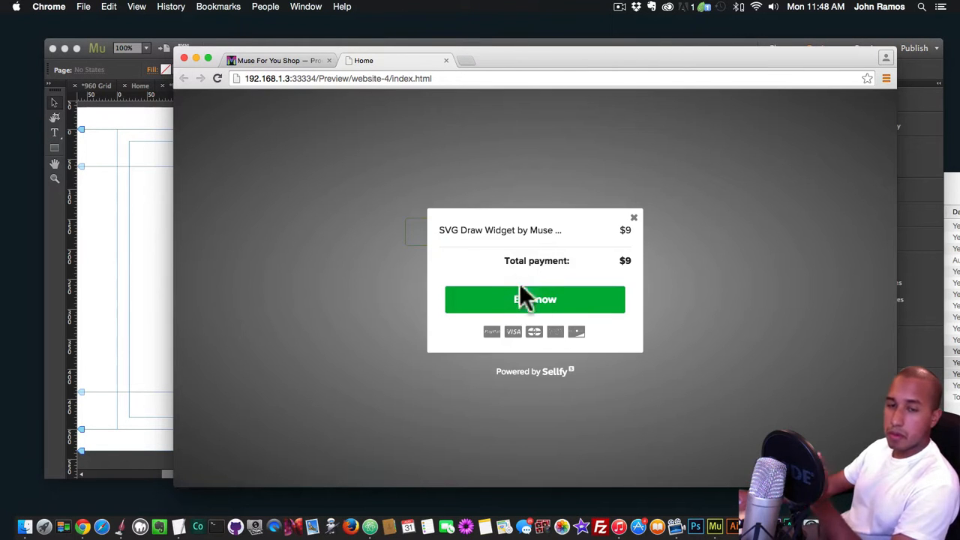
{"action": "left_click", "coordinate": [525, 297]}
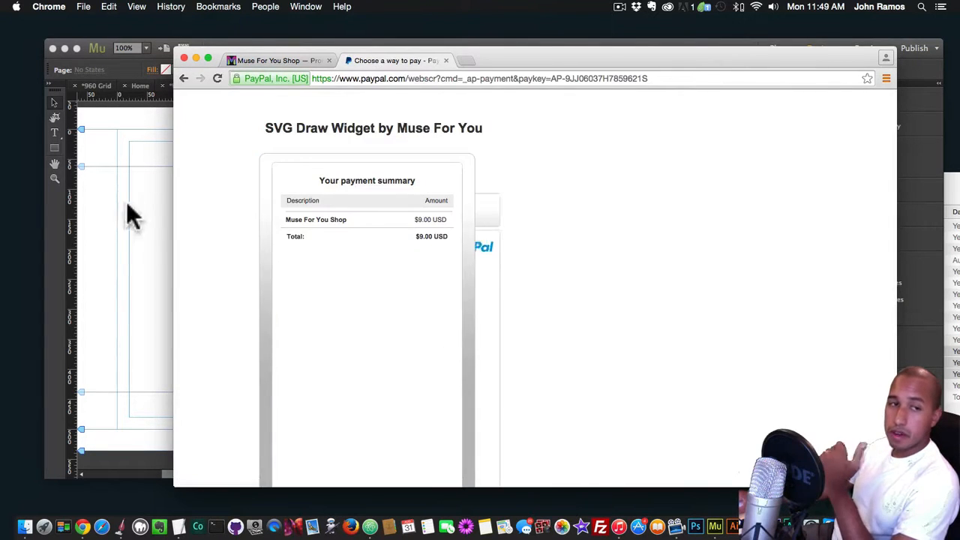
{"action": "left_click", "coordinate": [128, 215]}
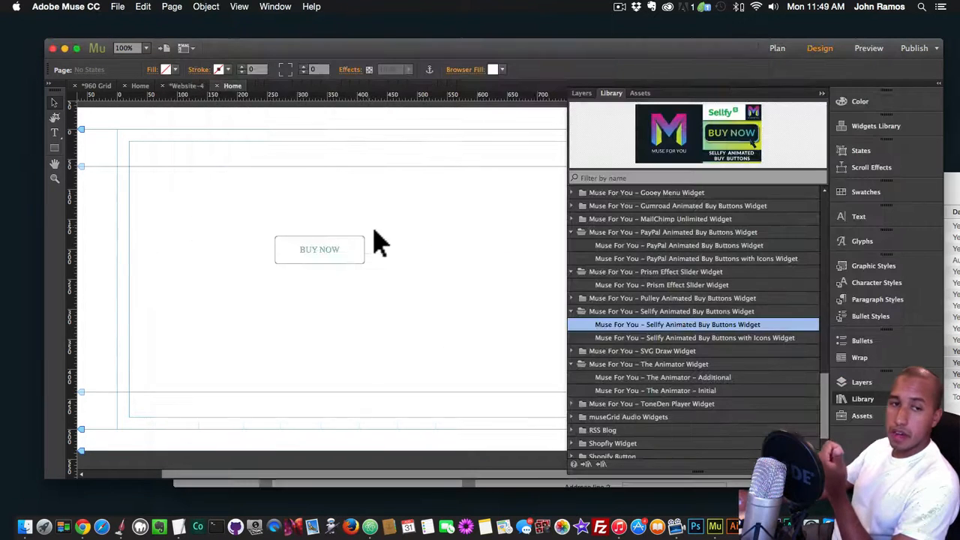
Turn off Show Sellfy Pop-Up for the Sellfy button, test its link in a browser preview and return to Muse
{"action": "left_click", "coordinate": [376, 235]}
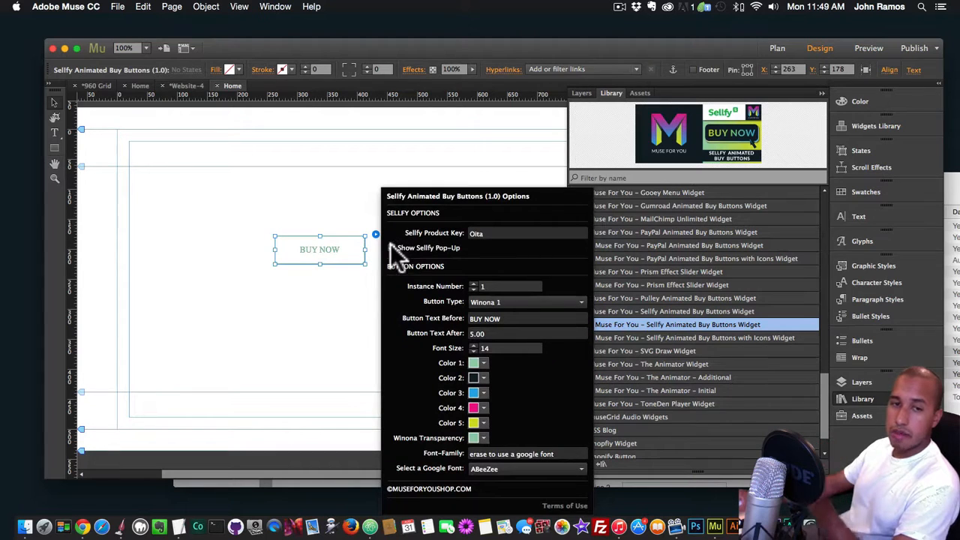
{"action": "left_click", "coordinate": [333, 293]}
{"action": "key", "text": "shift+super+e"}
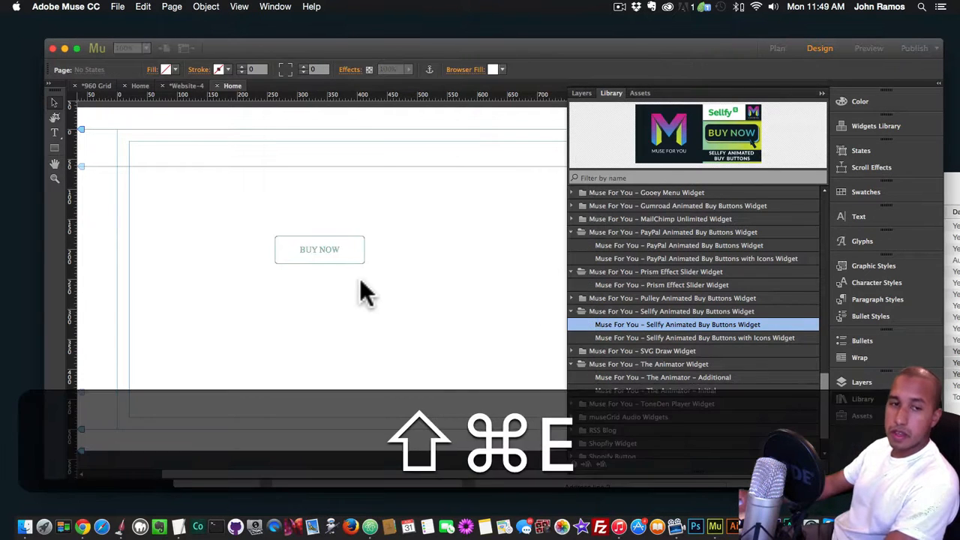
{"action": "left_click", "coordinate": [449, 248]}
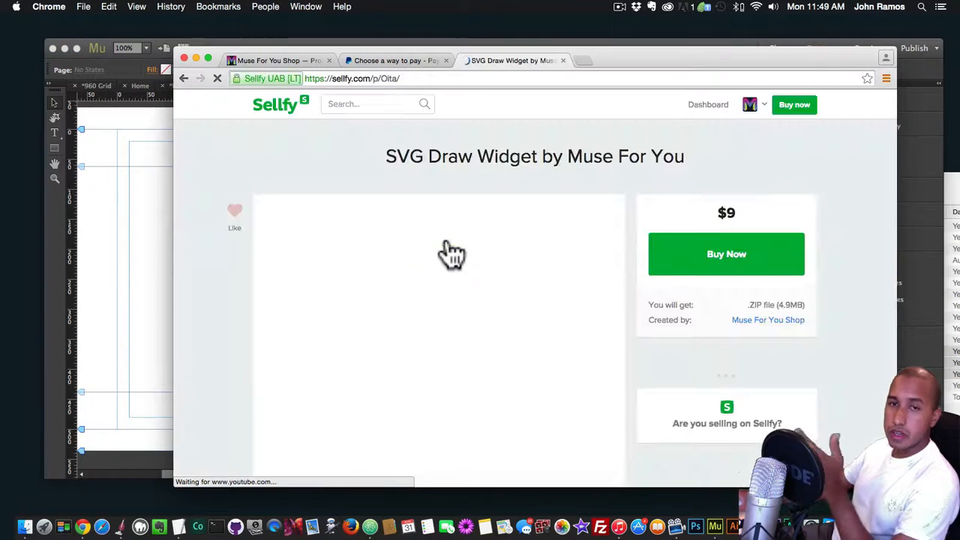
{"action": "left_click", "coordinate": [140, 241]}
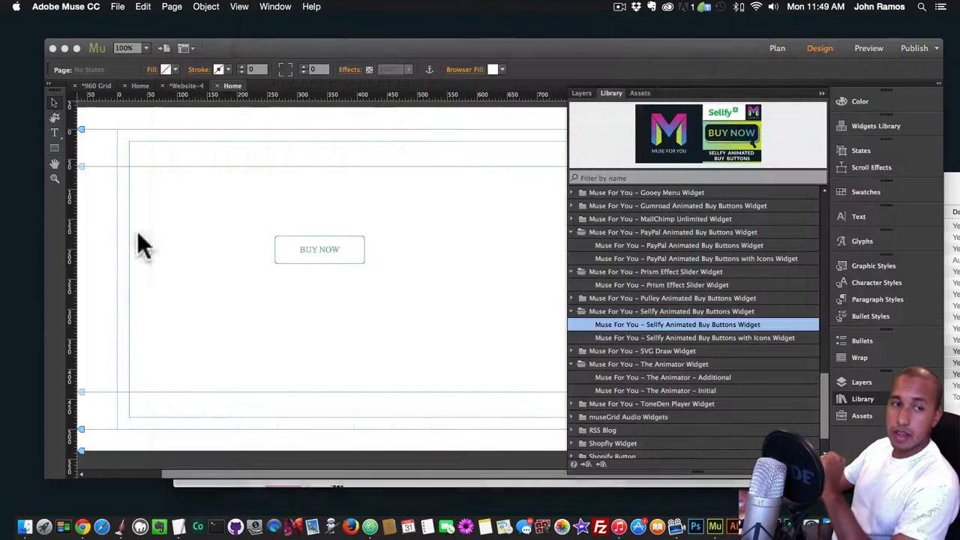
Place the Pulley Animated Buy Buttons Widget on the page and move it clear of the Sellfy button to about X 90, Y 81
{"action": "left_click", "coordinate": [572, 298]}
{"action": "left_click", "coordinate": [657, 311]}
{"action": "left_click_drag", "start_coordinate": [656, 311], "coordinate": [203, 206]}
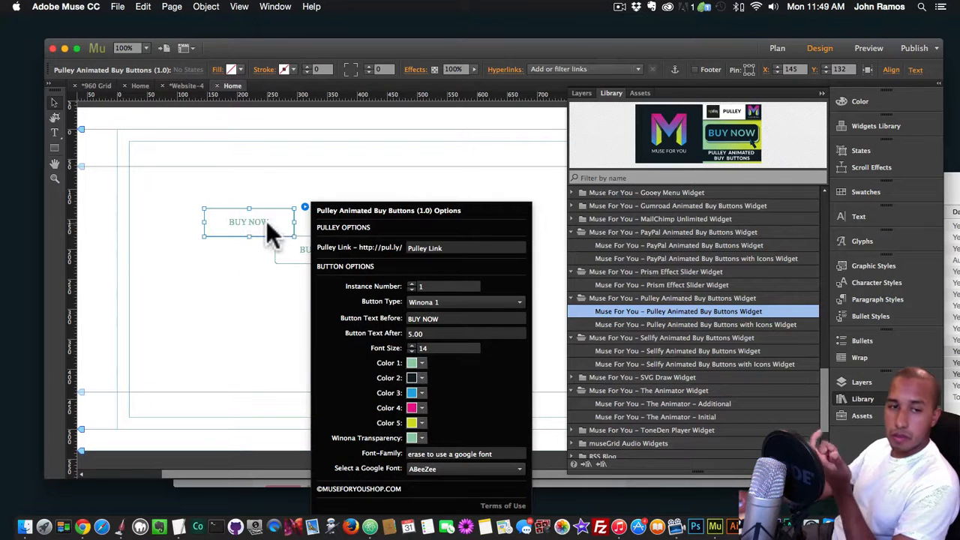
{"action": "left_click", "coordinate": [211, 235]}
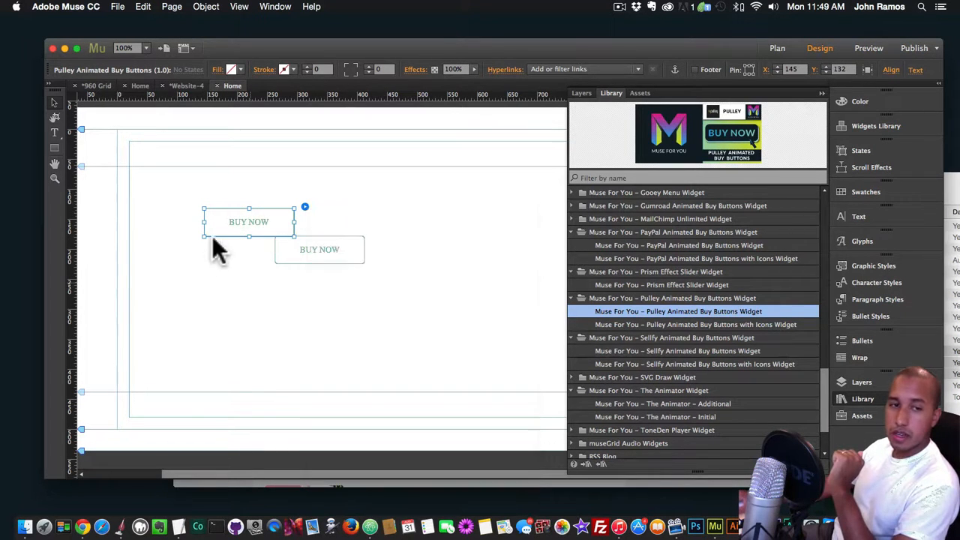
{"action": "left_click_drag", "start_coordinate": [240, 226], "coordinate": [207, 194]}
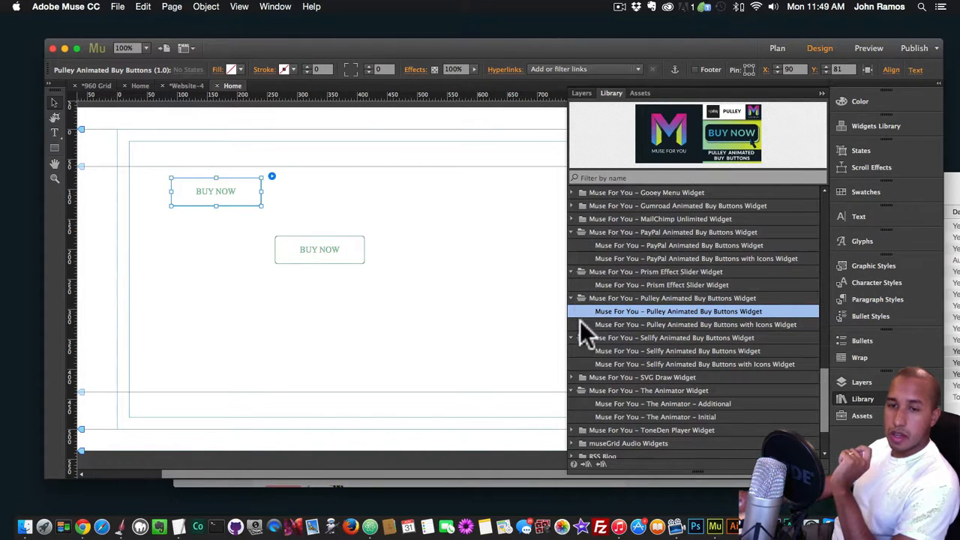
Place the Gumroad Animated Buy Buttons Widget below the other two buttons at about X 131, Y 250
{"action": "left_click", "coordinate": [573, 205]}
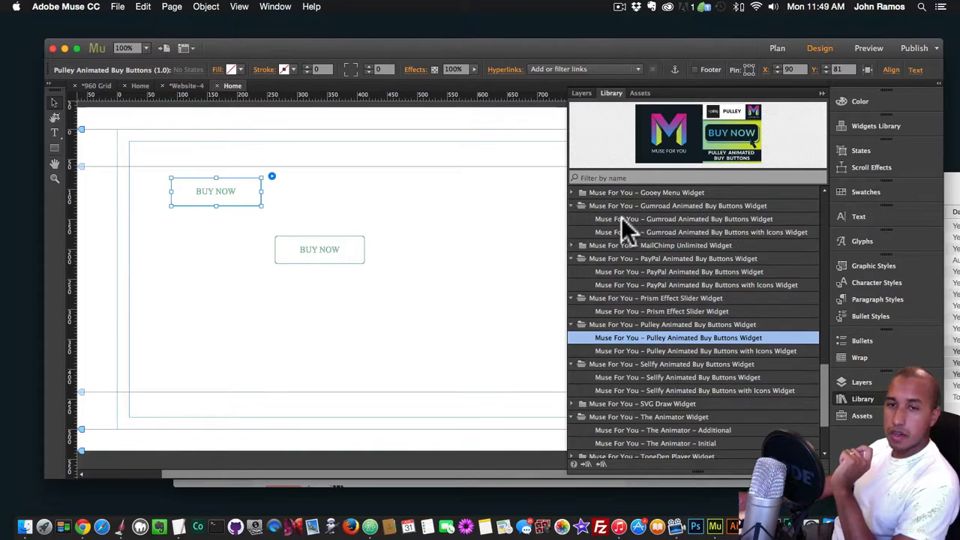
{"action": "left_click", "coordinate": [673, 217]}
{"action": "left_click_drag", "start_coordinate": [673, 216], "coordinate": [196, 289]}
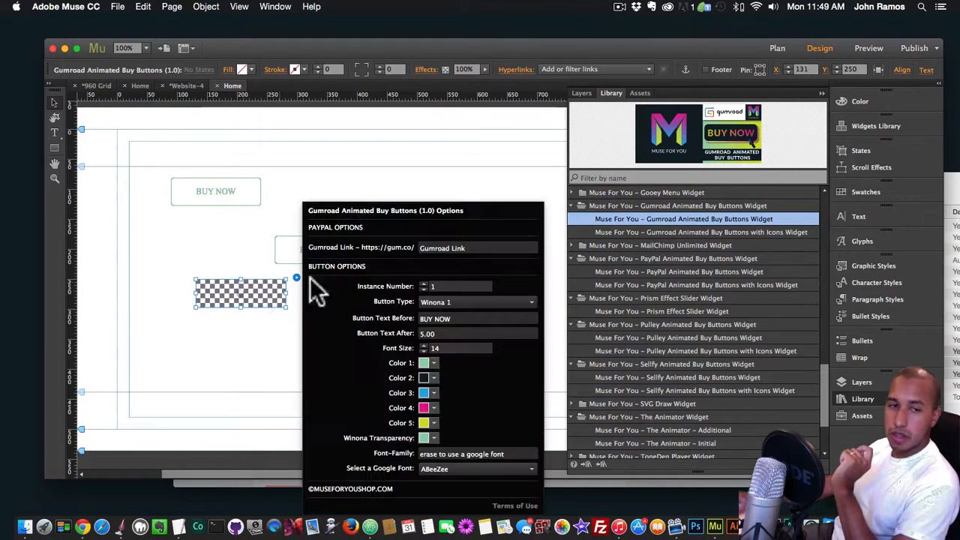
Set the Gumroad link to svg-draw-widget and test that button in a browser preview
{"action": "left_click", "coordinate": [420, 248]}
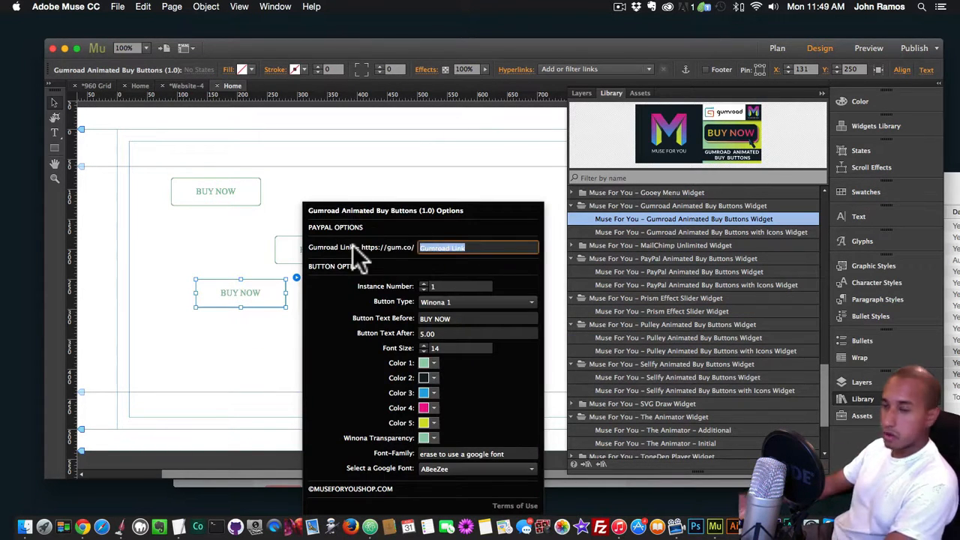
{"action": "type", "text": "svg-draw-widget"}
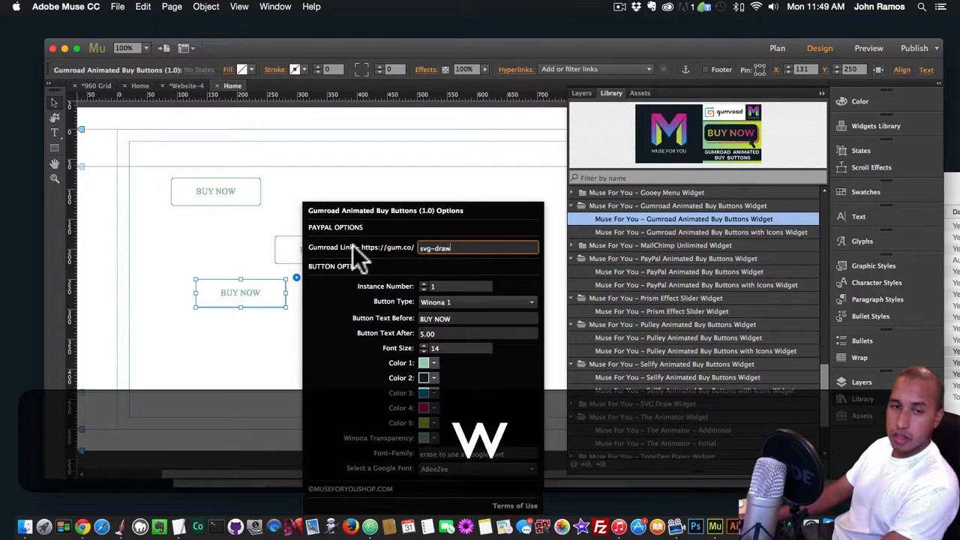
{"action": "key", "text": "Return"}
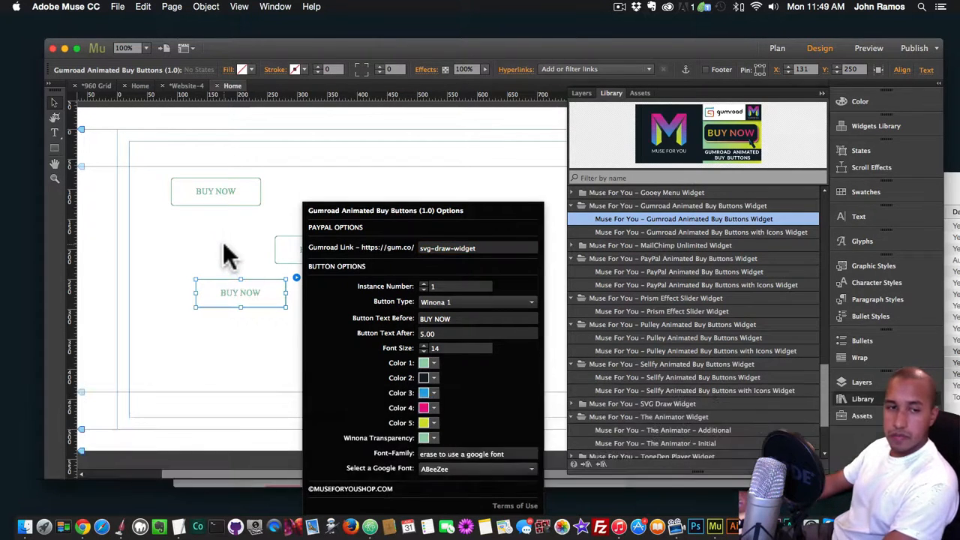
{"action": "key", "text": "shift+super+e"}
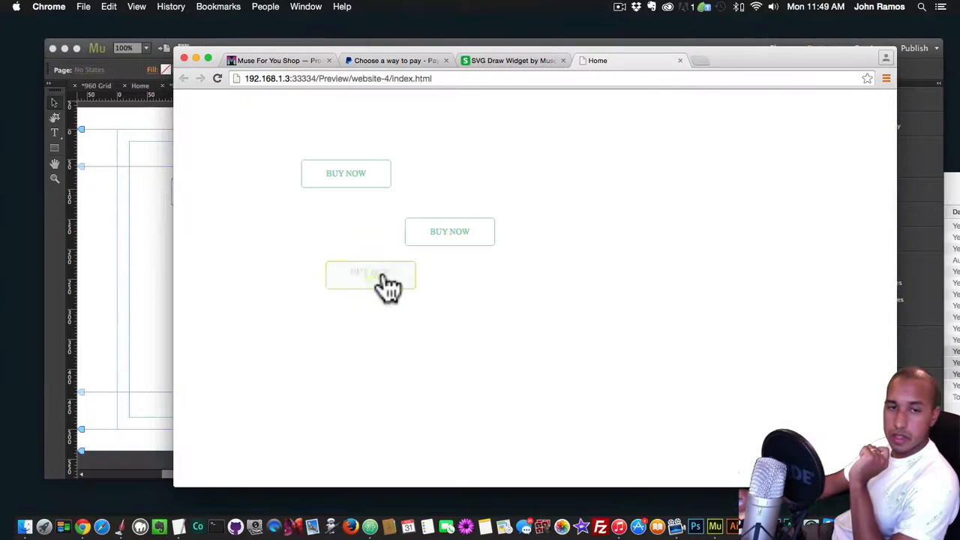
{"action": "left_click", "coordinate": [380, 279]}
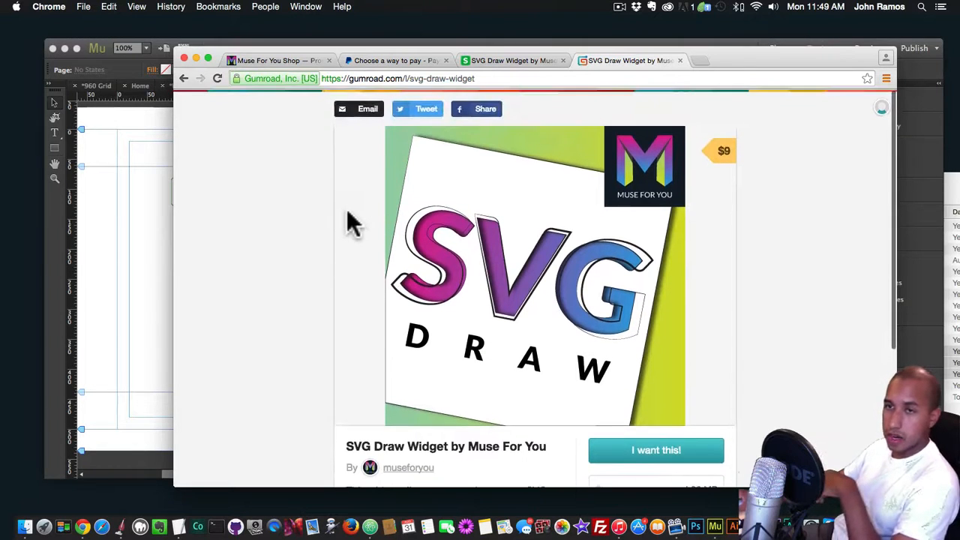
View the Gumroad, Sellfy and Pulley (pulleyapp.com) home pages in one new browser tab
{"action": "left_click", "coordinate": [703, 60]}
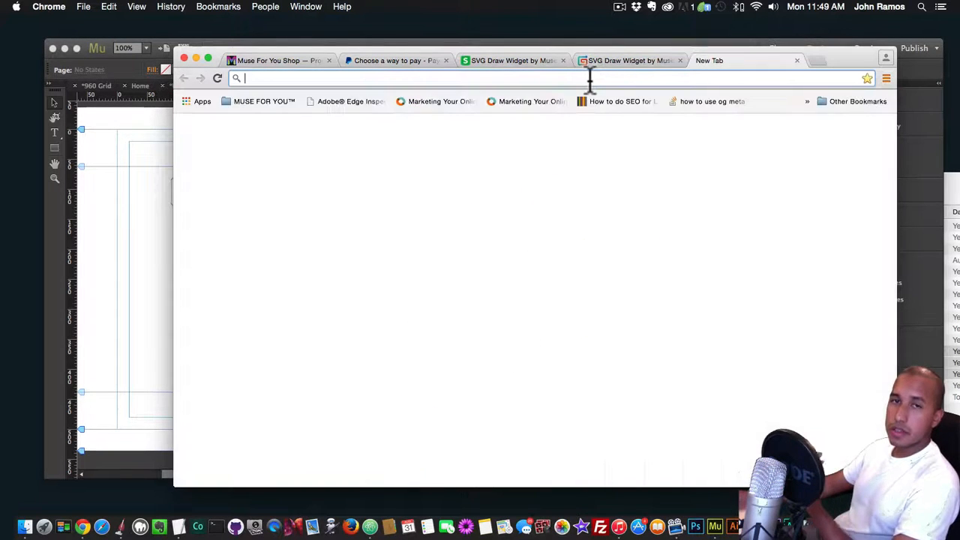
{"action": "type", "text": "gumroad"}
{"action": "key", "text": "Return"}
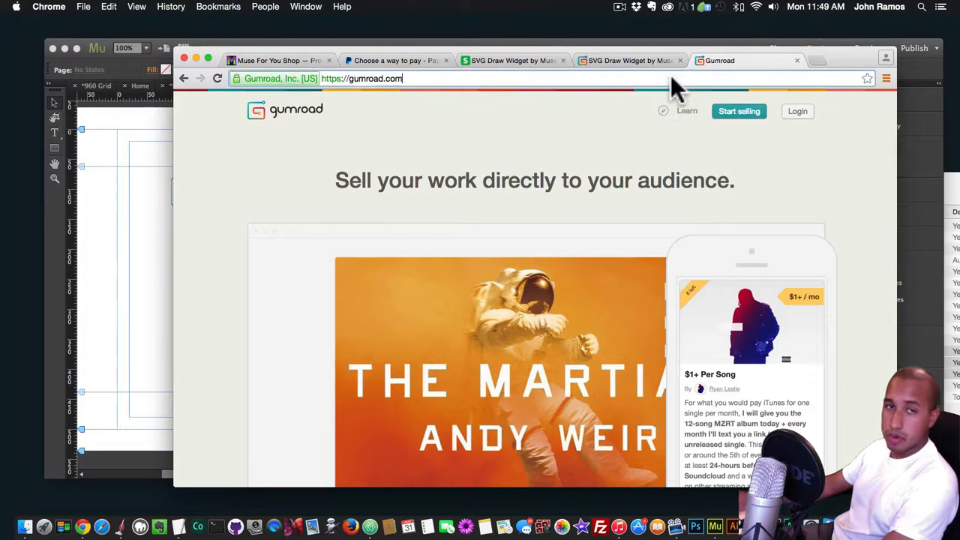
{"action": "left_click", "coordinate": [670, 80]}
{"action": "type", "text": "sellfy."}
{"action": "key", "text": "Return"}
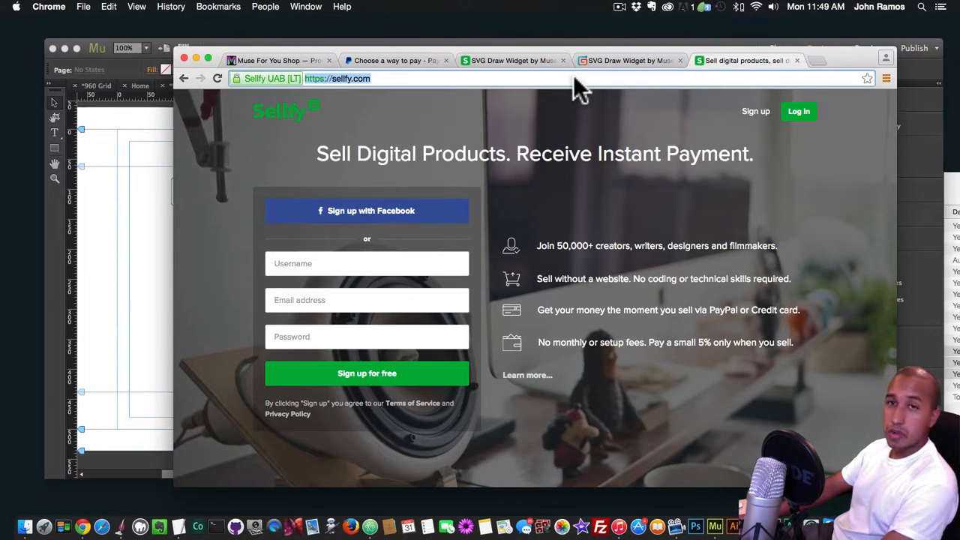
{"action": "type", "text": "pulleyapp."}
{"action": "key", "text": "Return"}
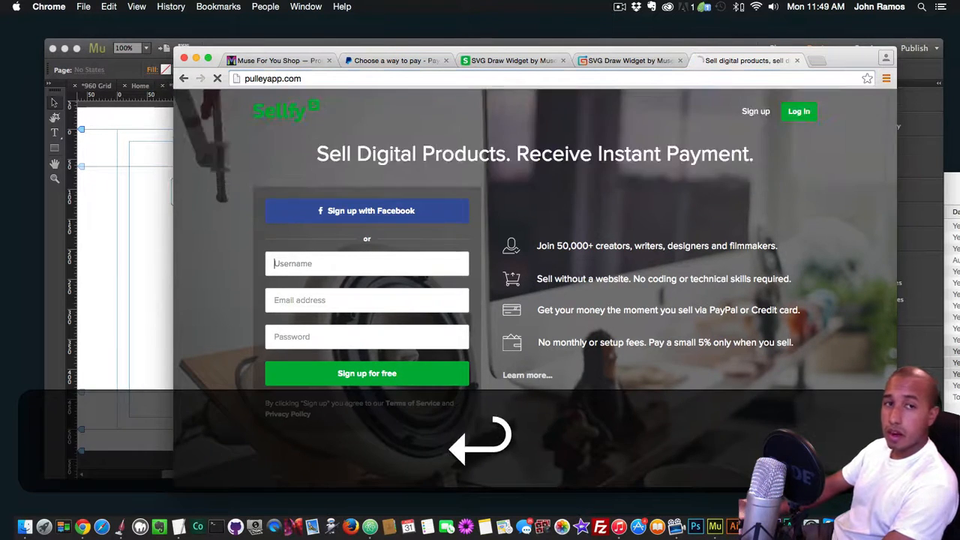
{"action": "left_click", "coordinate": [413, 82]}
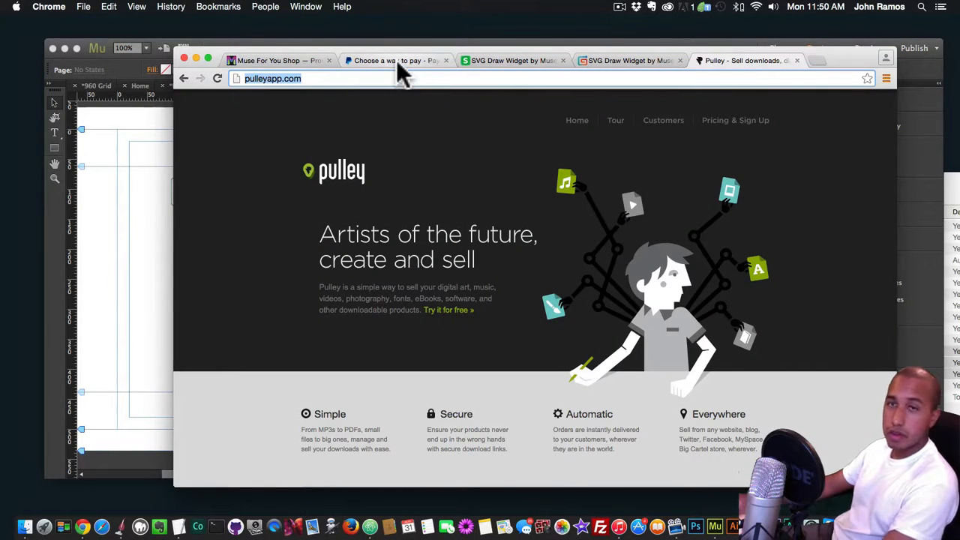
View the paypal.com home page in another new browser tab and close that tab
{"action": "left_click", "coordinate": [818, 60]}
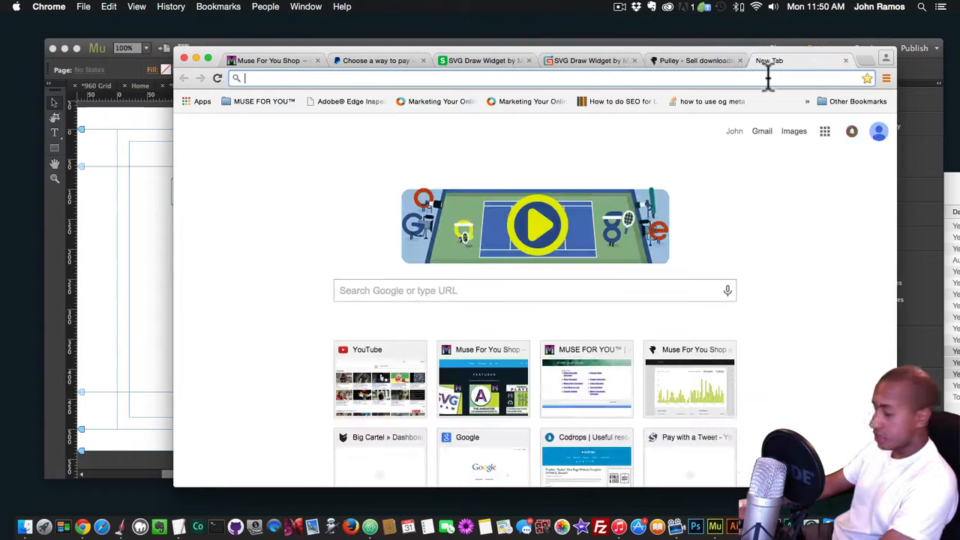
{"action": "type", "text": "paypa"}
{"action": "key", "text": "BackSpace"}
{"action": "key", "text": "BackSpace"}
{"action": "key", "text": "BackSpace"}
{"action": "type", "text": "paypal.com"}
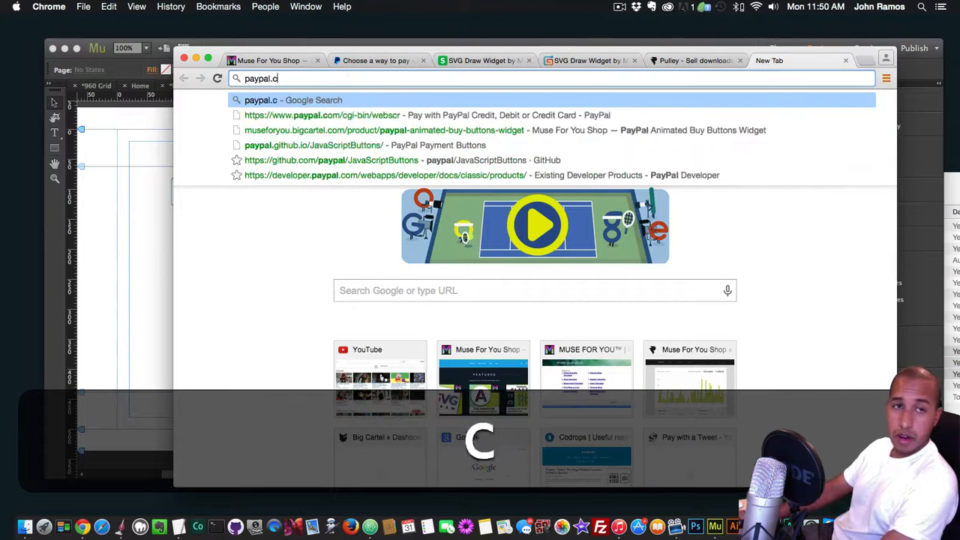
{"action": "key", "text": "Return"}
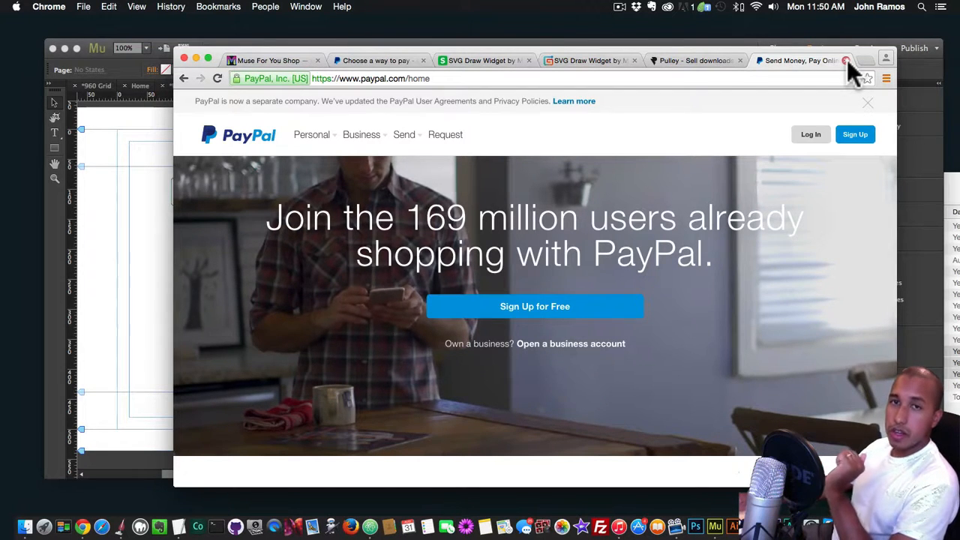
{"action": "left_click", "coordinate": [848, 60]}
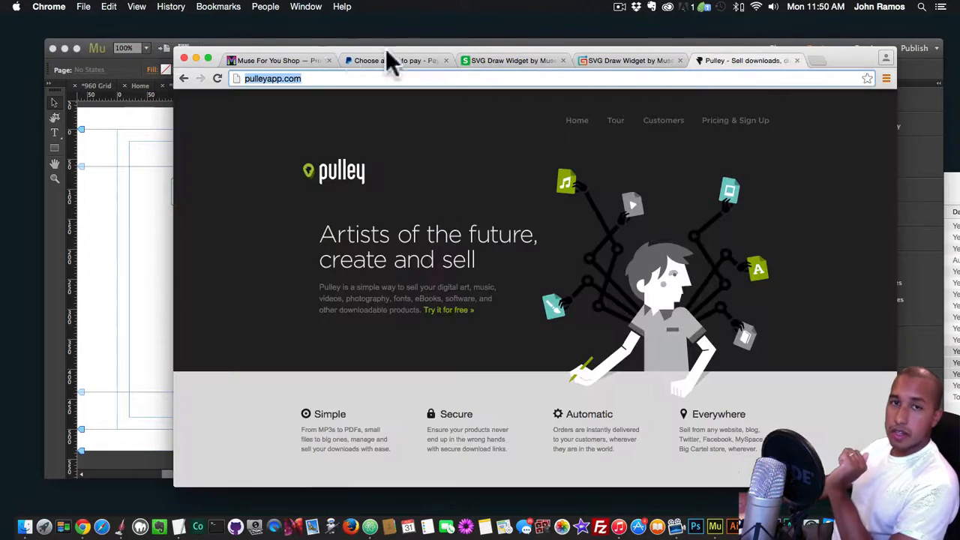
Return to the start of the Muse For You Shop's product list
{"action": "left_click", "coordinate": [287, 60]}
{"action": "scroll", "coordinate": [356, 108], "scroll_direction": "up", "scroll_amount": 5}
{"action": "scroll", "coordinate": [371, 120], "scroll_direction": "up", "scroll_amount": 1}
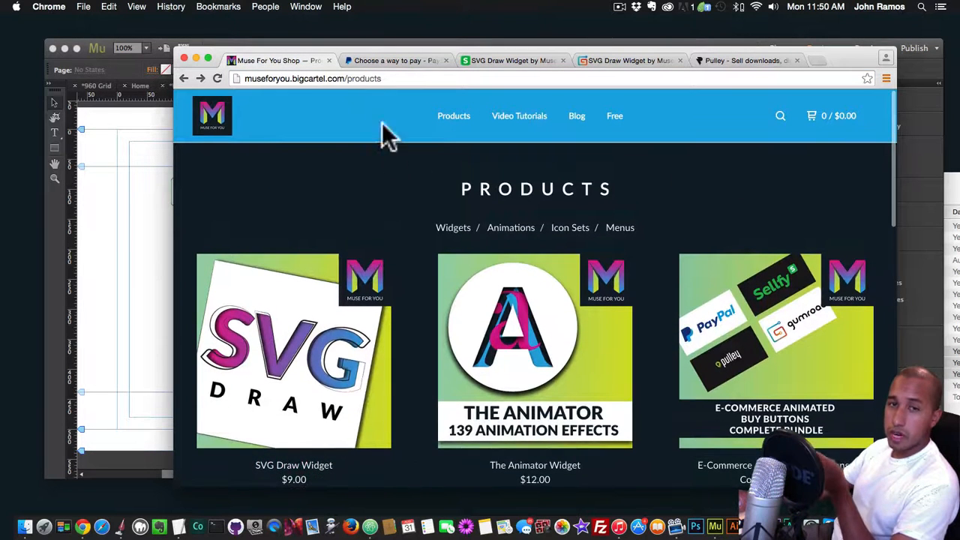